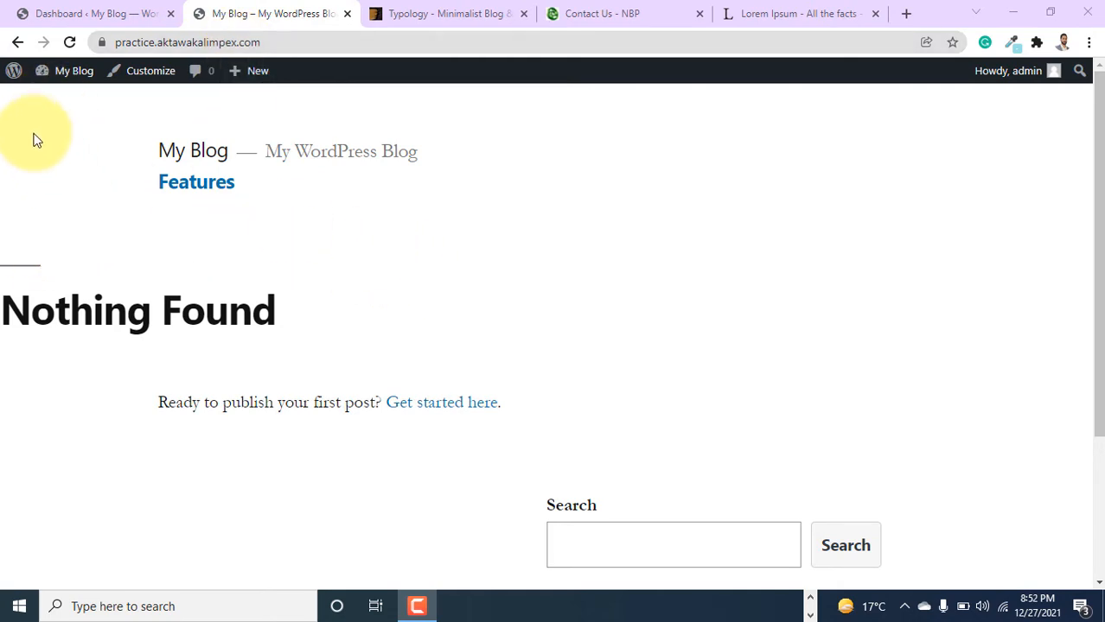
Select the $49 regular-licence price on the Typology sales page, then return to the blog tab.
{"action": "left_click_drag", "start_coordinate": [1096, 143], "coordinate": [776, 424]}
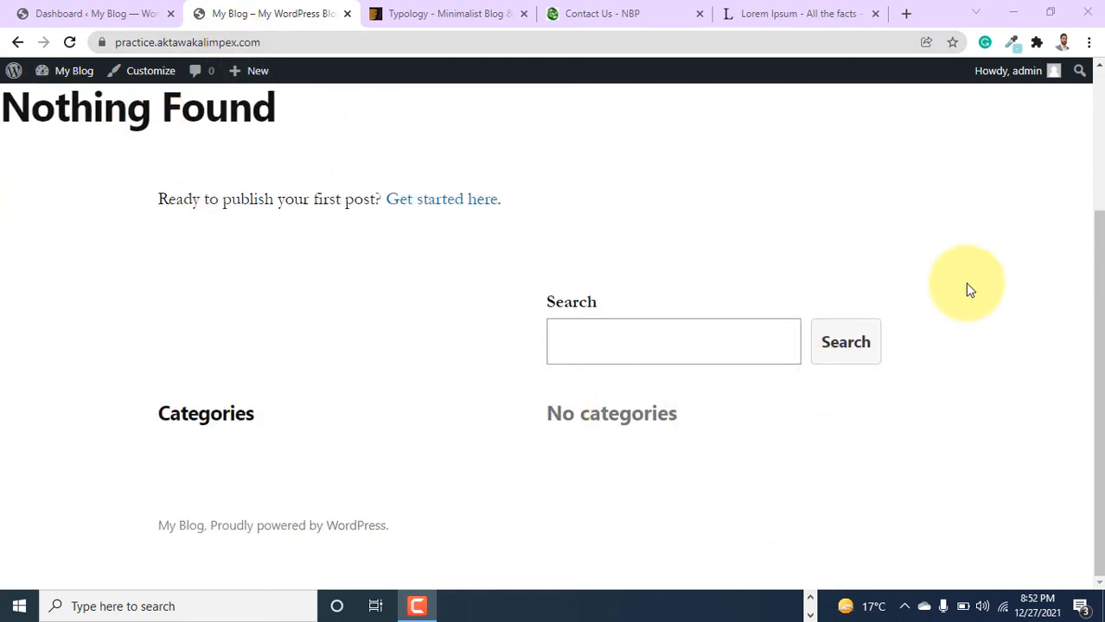
{"action": "scroll", "coordinate": [264, 388], "scroll_direction": "up", "scroll_amount": 3}
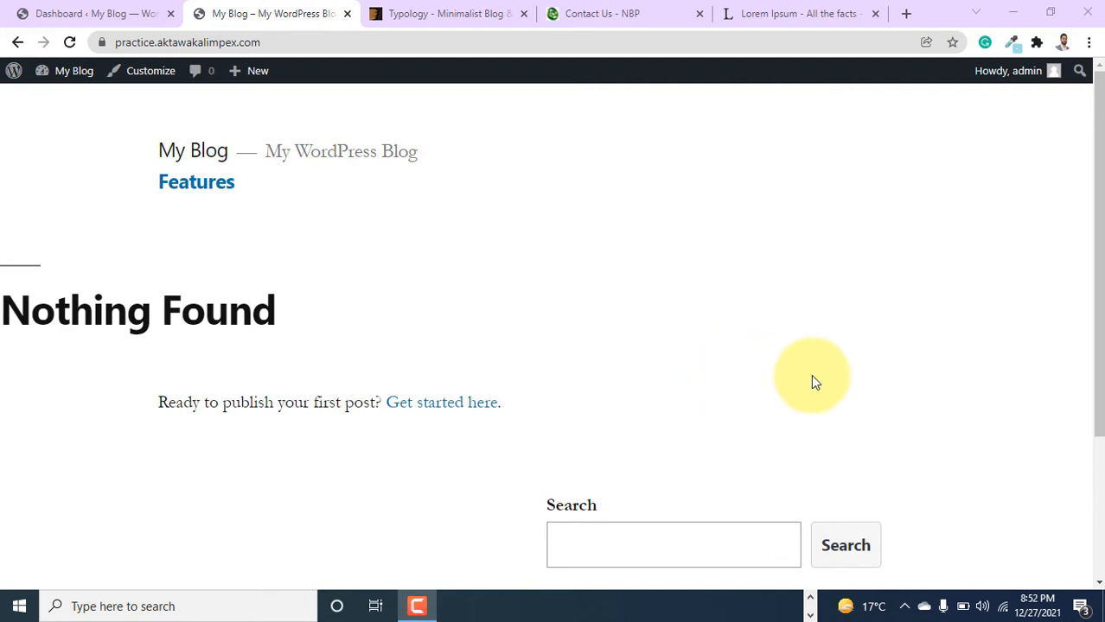
{"action": "left_click", "coordinate": [463, 10]}
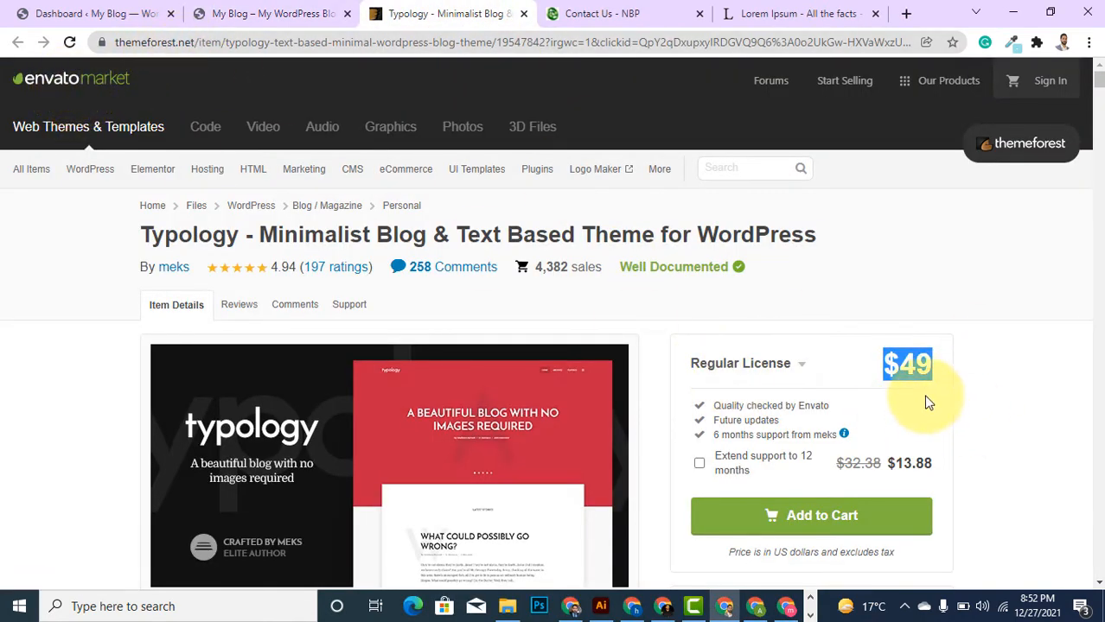
{"action": "left_click", "coordinate": [915, 370]}
{"action": "left_click_drag", "start_coordinate": [881, 368], "coordinate": [940, 370]}
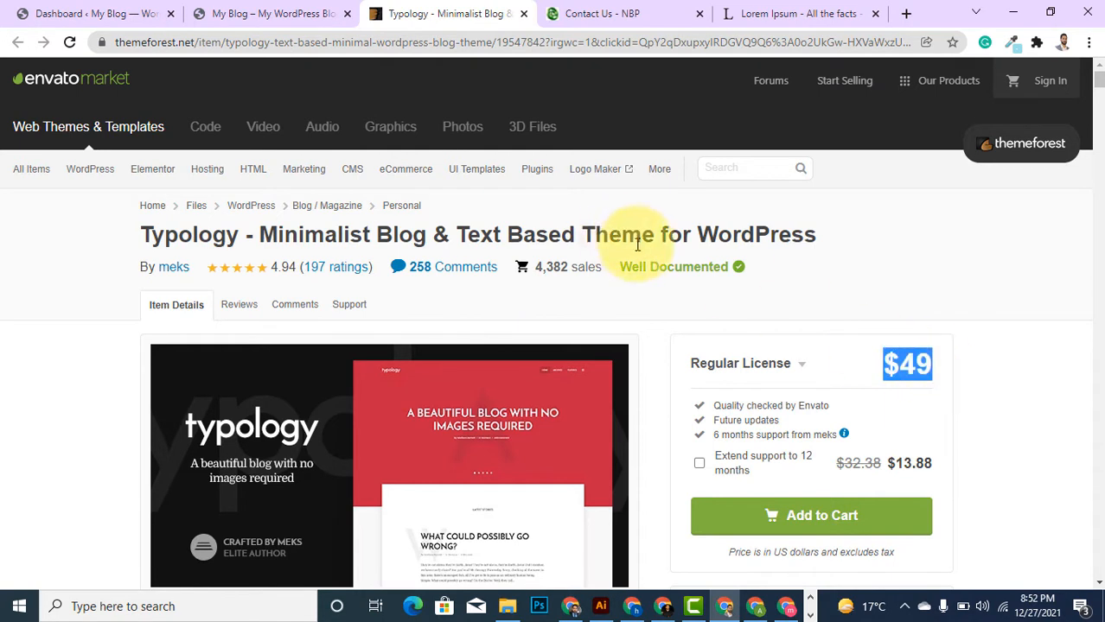
{"action": "left_click", "coordinate": [279, 12]}
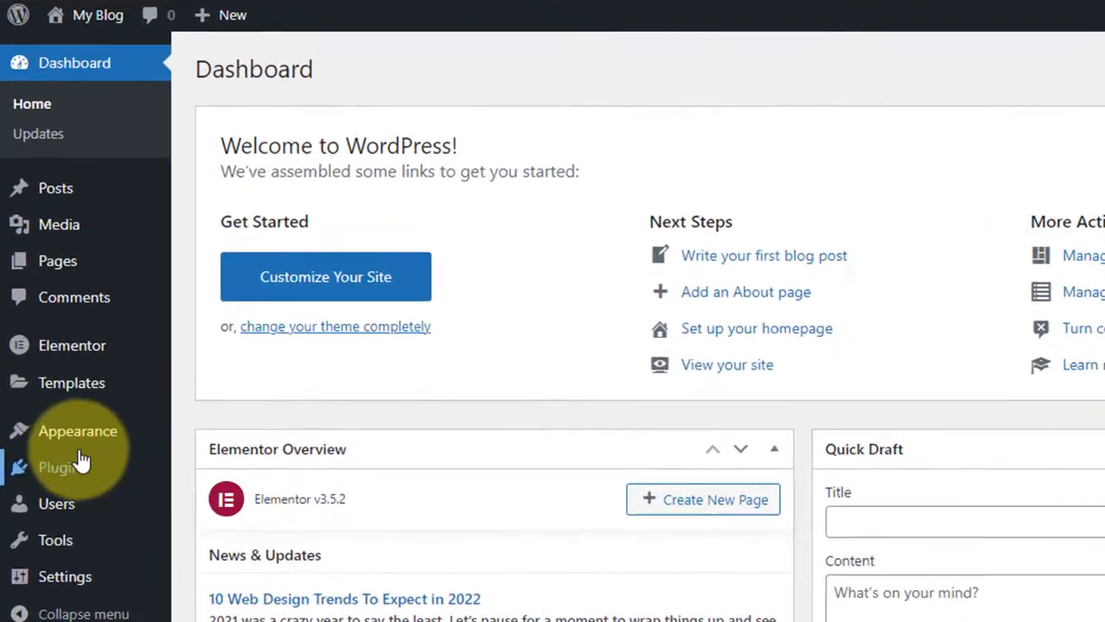
Upload typology.zip and install the Typology theme, then return to the Themes list.
{"action": "mouse_move", "coordinate": [64, 412]}
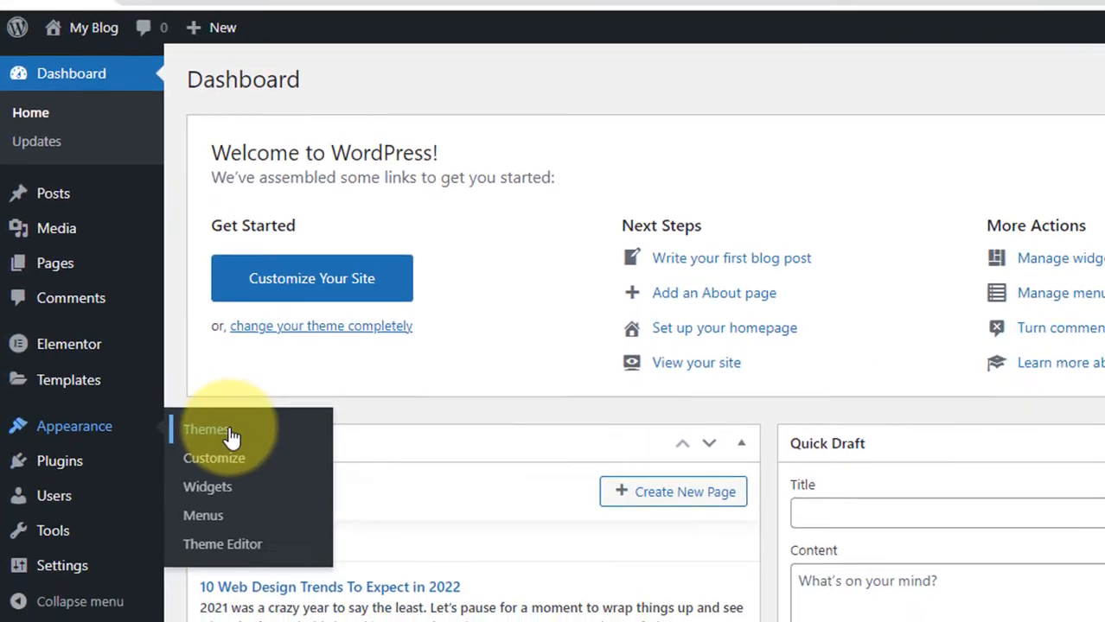
{"action": "left_click", "coordinate": [232, 437]}
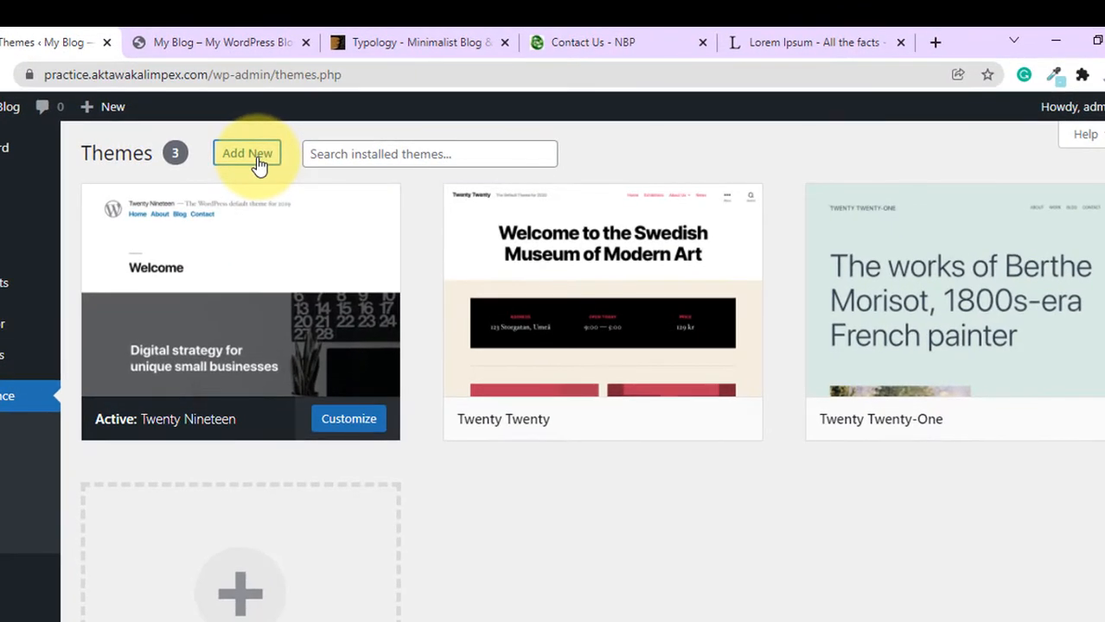
{"action": "left_click", "coordinate": [255, 157]}
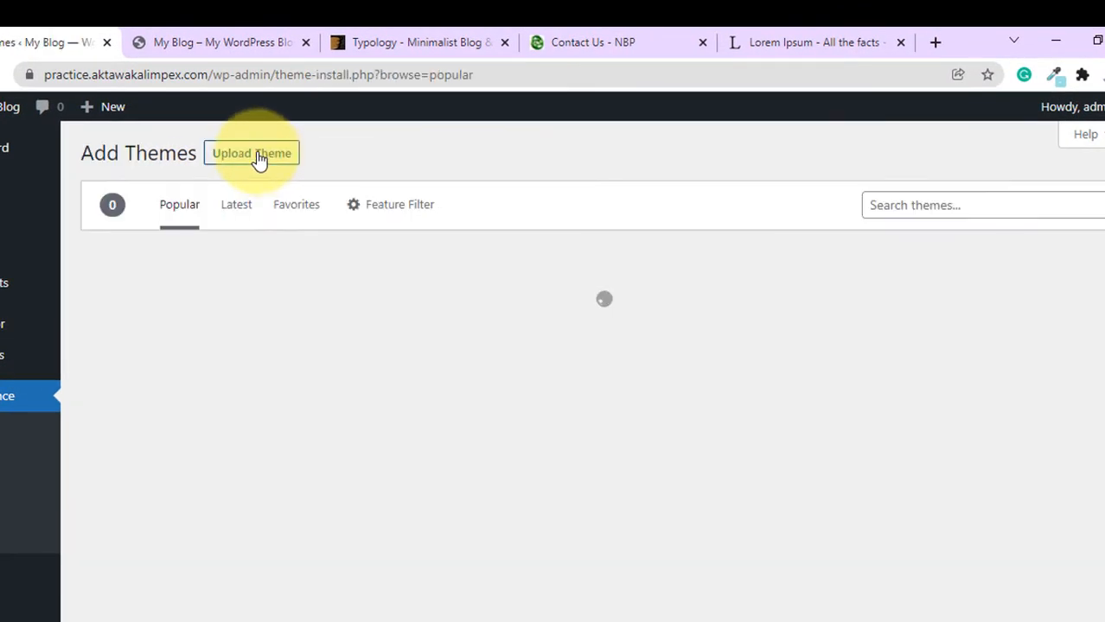
{"action": "left_click", "coordinate": [259, 161]}
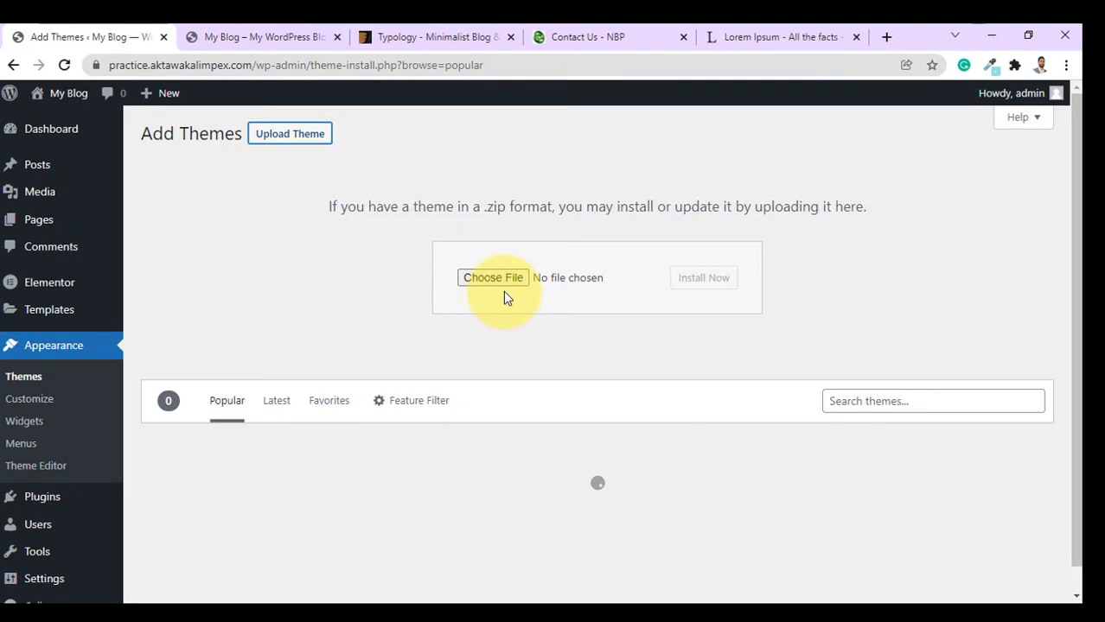
{"action": "left_click", "coordinate": [504, 279]}
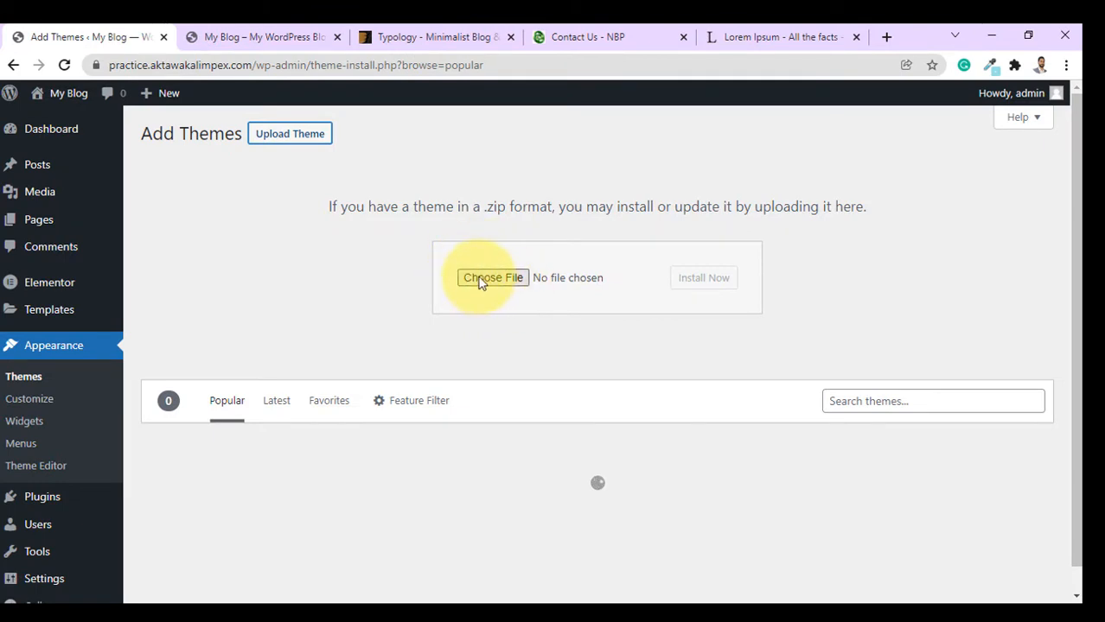
{"action": "left_click", "coordinate": [484, 282]}
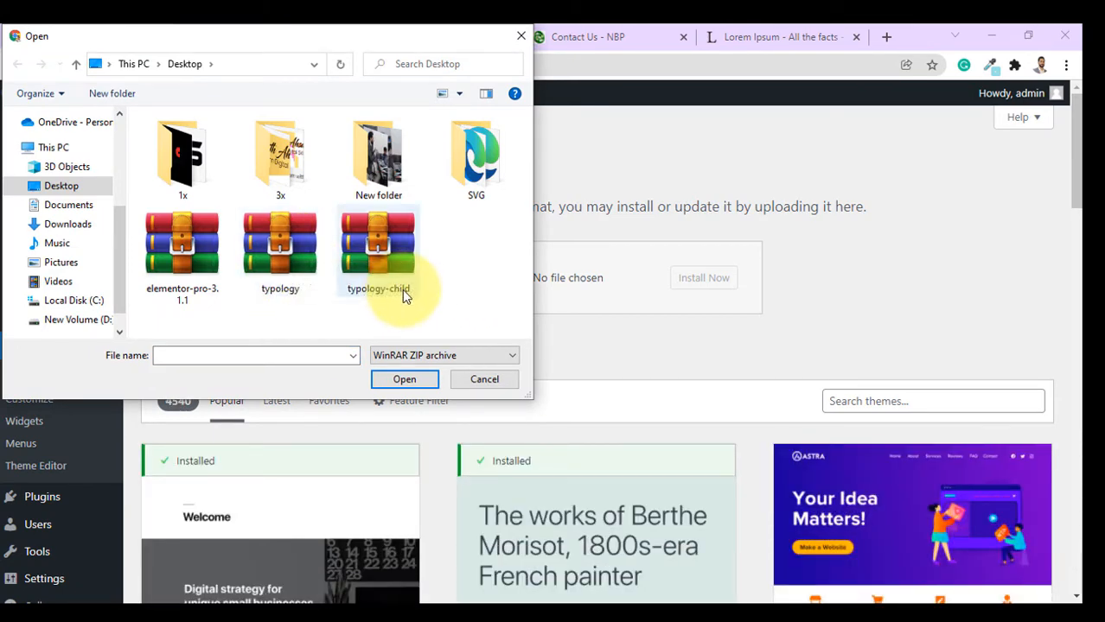
{"action": "left_click", "coordinate": [292, 270]}
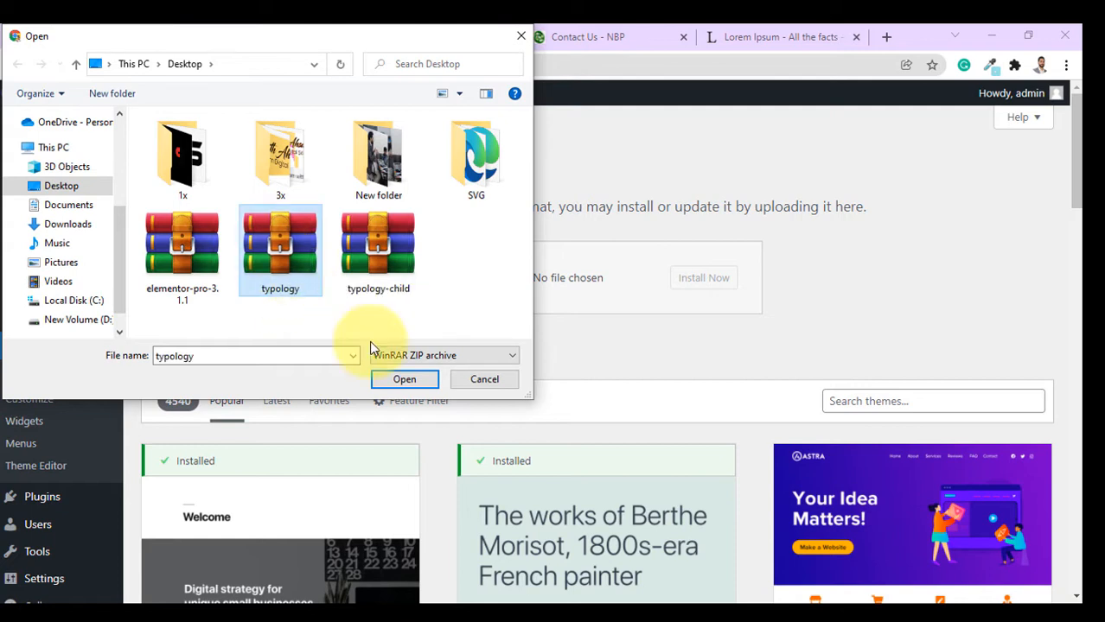
{"action": "left_click", "coordinate": [405, 380]}
{"action": "left_click", "coordinate": [686, 286]}
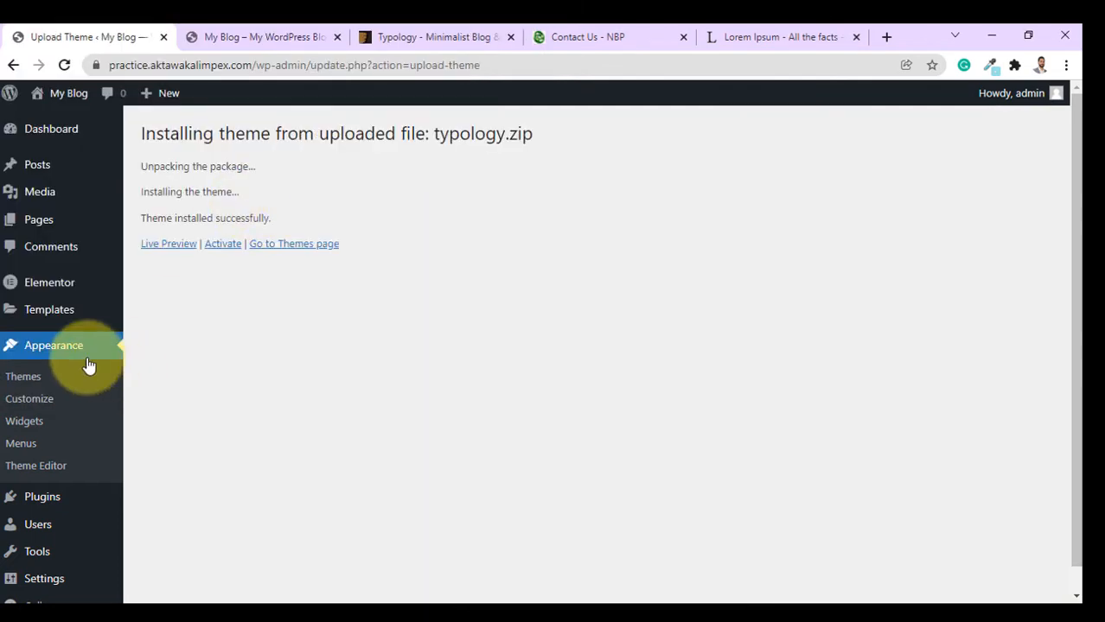
{"action": "left_click", "coordinate": [26, 377]}
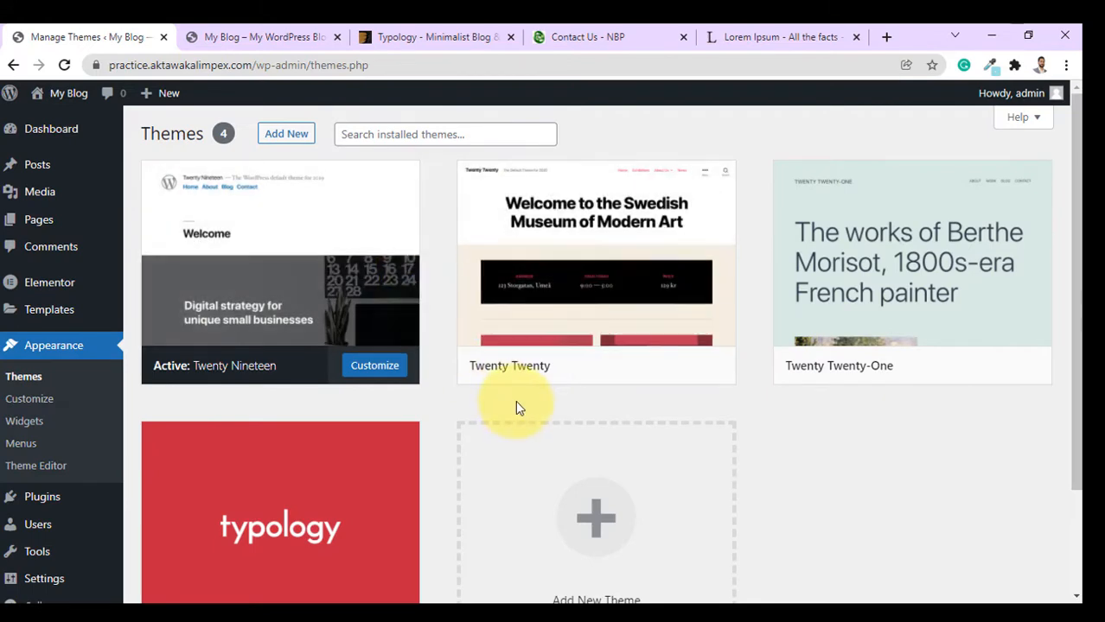
Upload the typology-child zip as a new theme and activate it, then view the red Typology site.
{"action": "scroll", "coordinate": [450, 450], "scroll_direction": "down", "scroll_amount": 2}
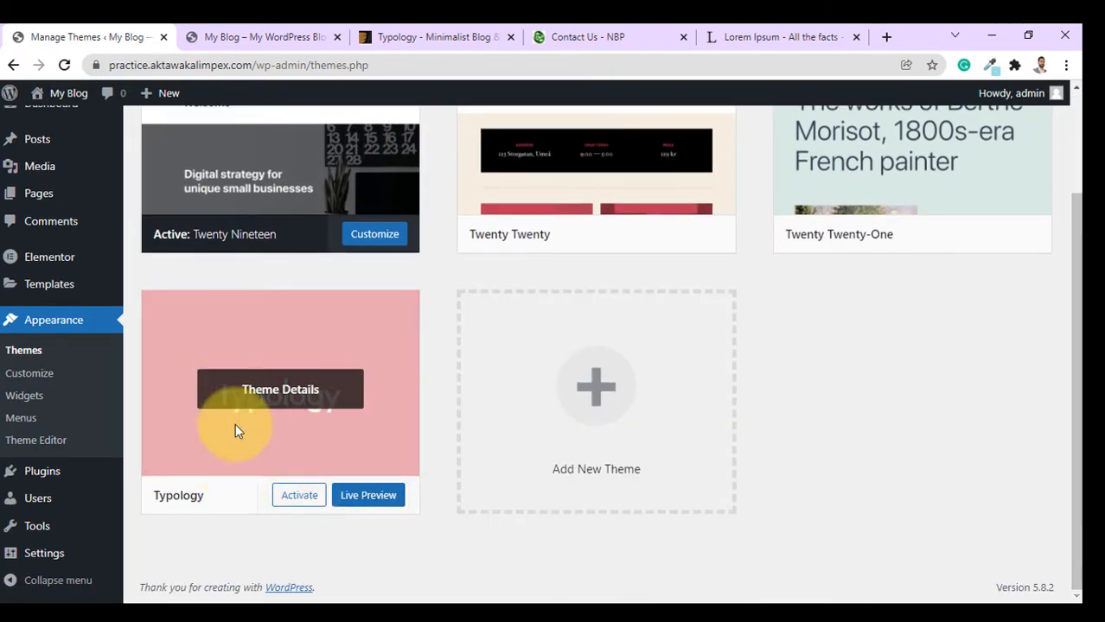
{"action": "scroll", "coordinate": [511, 375], "scroll_direction": "up", "scroll_amount": 2}
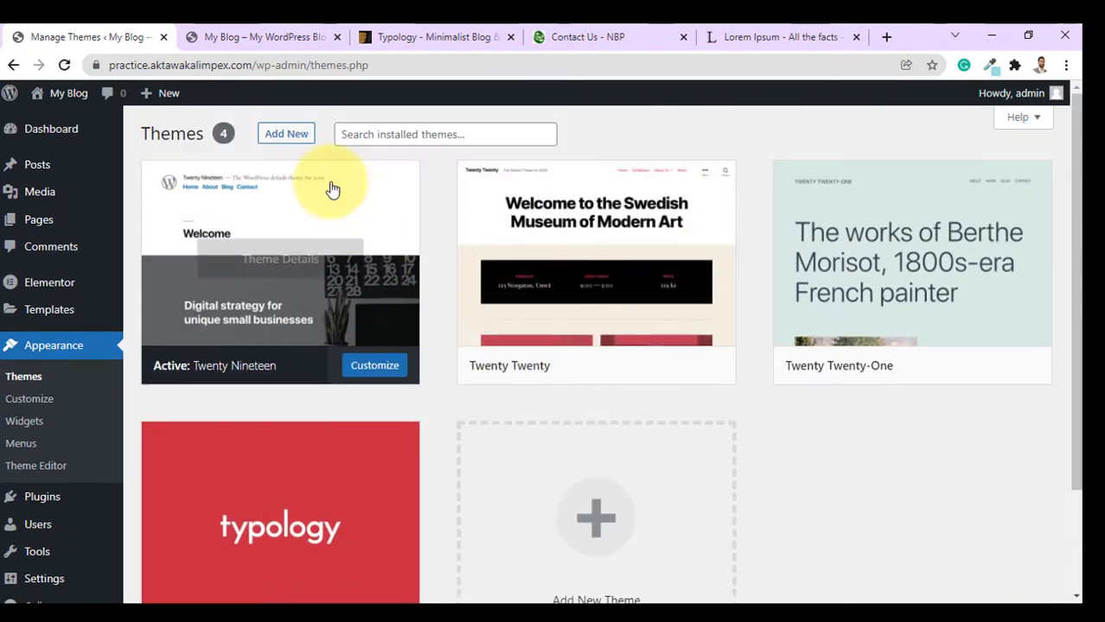
{"action": "left_click", "coordinate": [294, 141]}
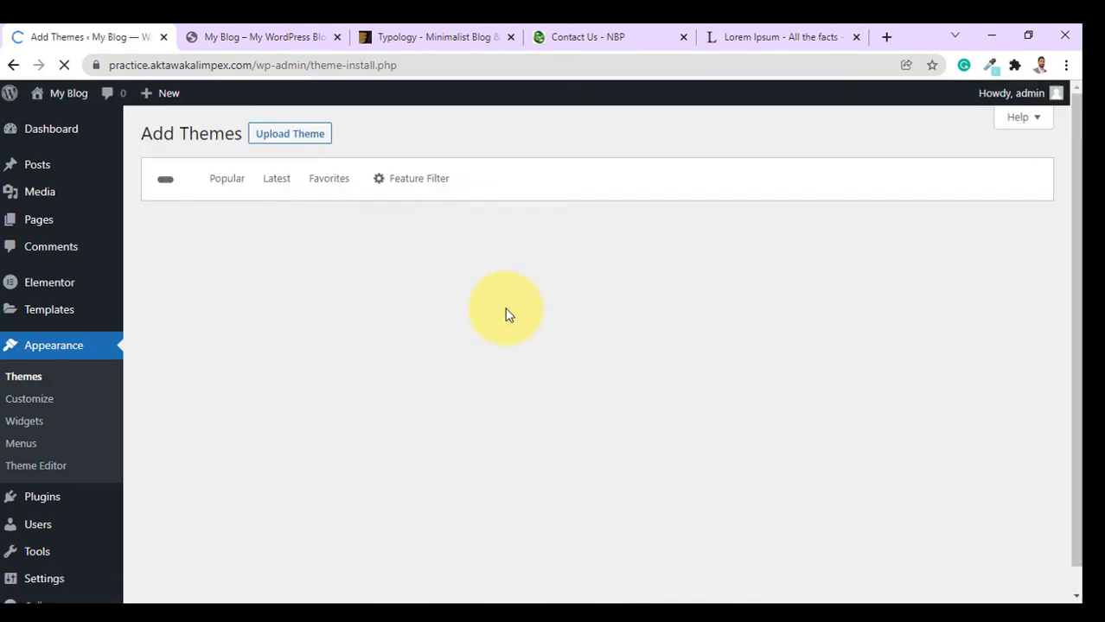
{"action": "left_click", "coordinate": [497, 281]}
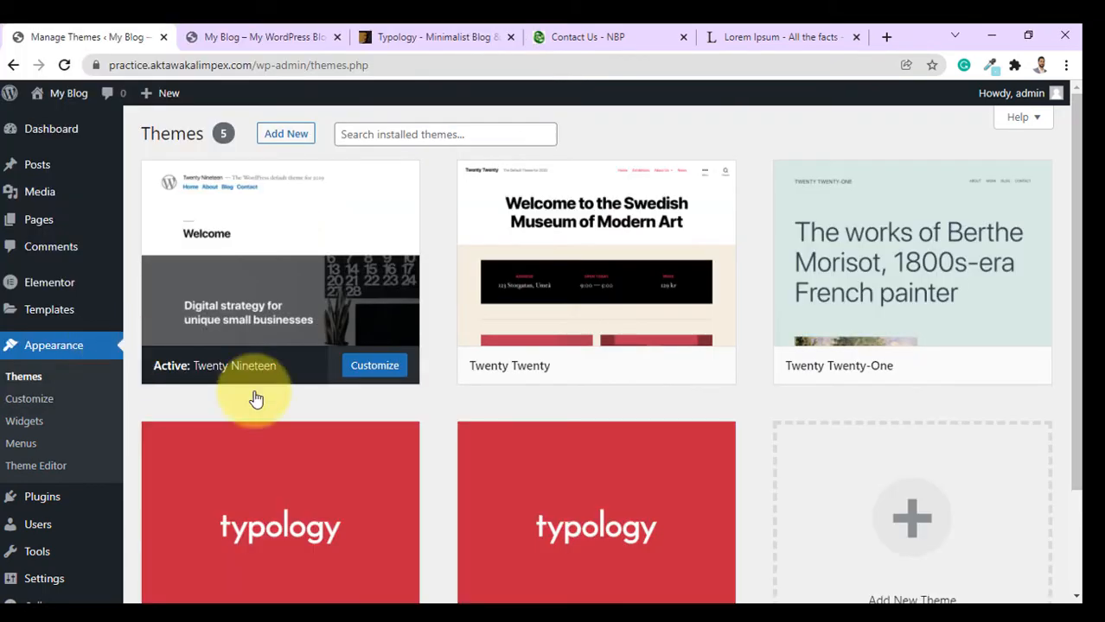
{"action": "scroll", "coordinate": [622, 458], "scroll_direction": "down", "scroll_amount": 3}
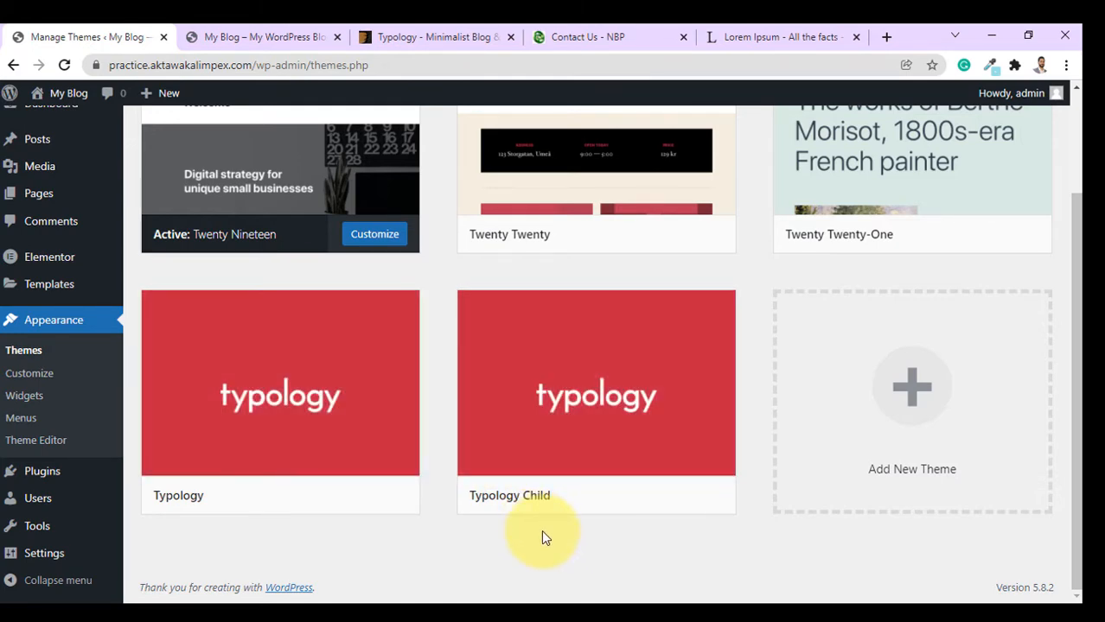
{"action": "mouse_move", "coordinate": [570, 511]}
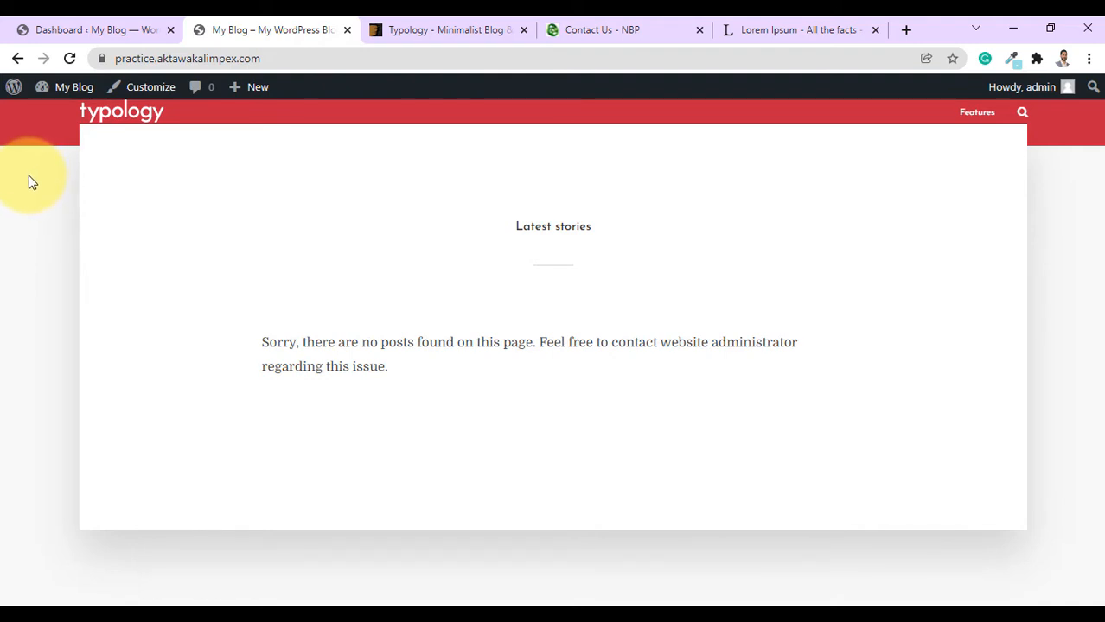
Go to the admin Dashboard and open the installed Plugins list.
{"action": "left_click", "coordinate": [82, 29]}
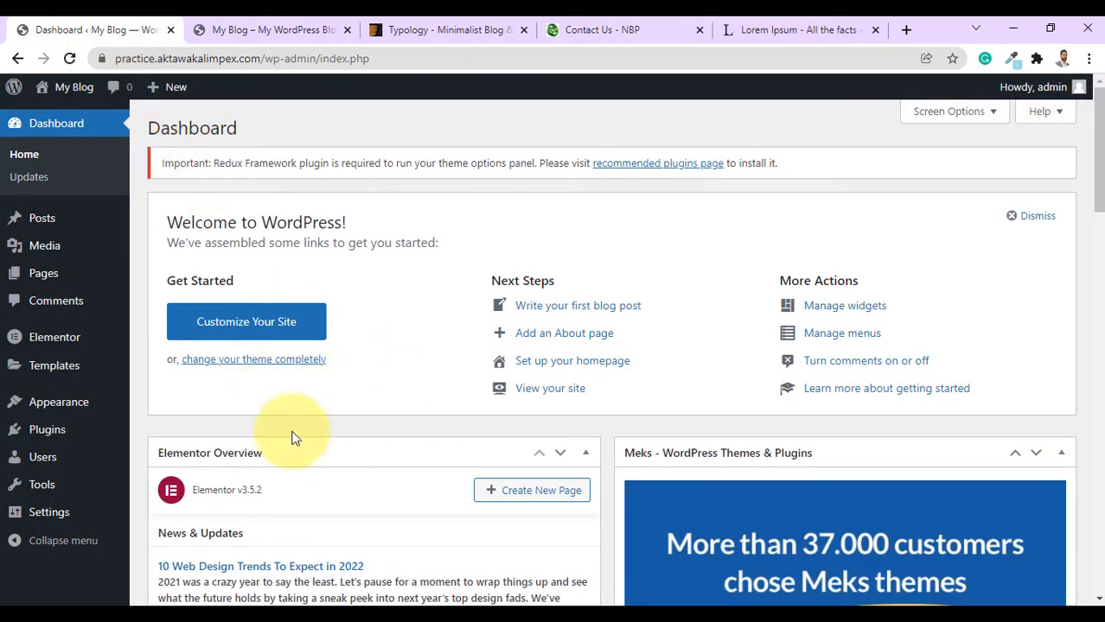
{"action": "scroll", "coordinate": [79, 381], "scroll_direction": "down", "scroll_amount": 1}
{"action": "mouse_move", "coordinate": [60, 427]}
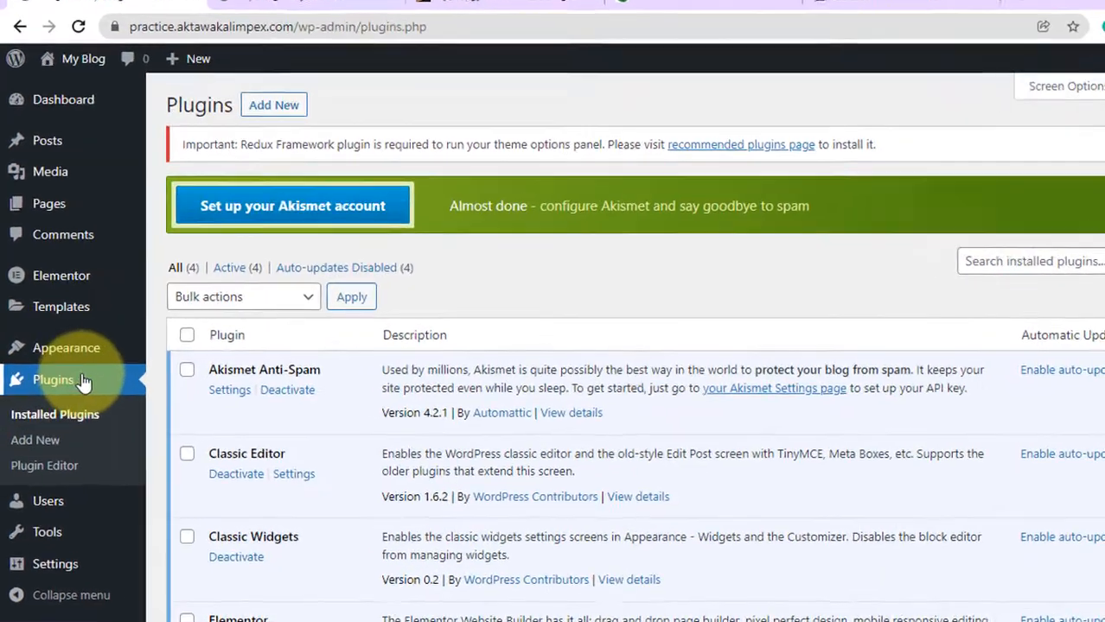
Open the Typology recommended plugins list and tick every plugin.
{"action": "mouse_move", "coordinate": [69, 354]}
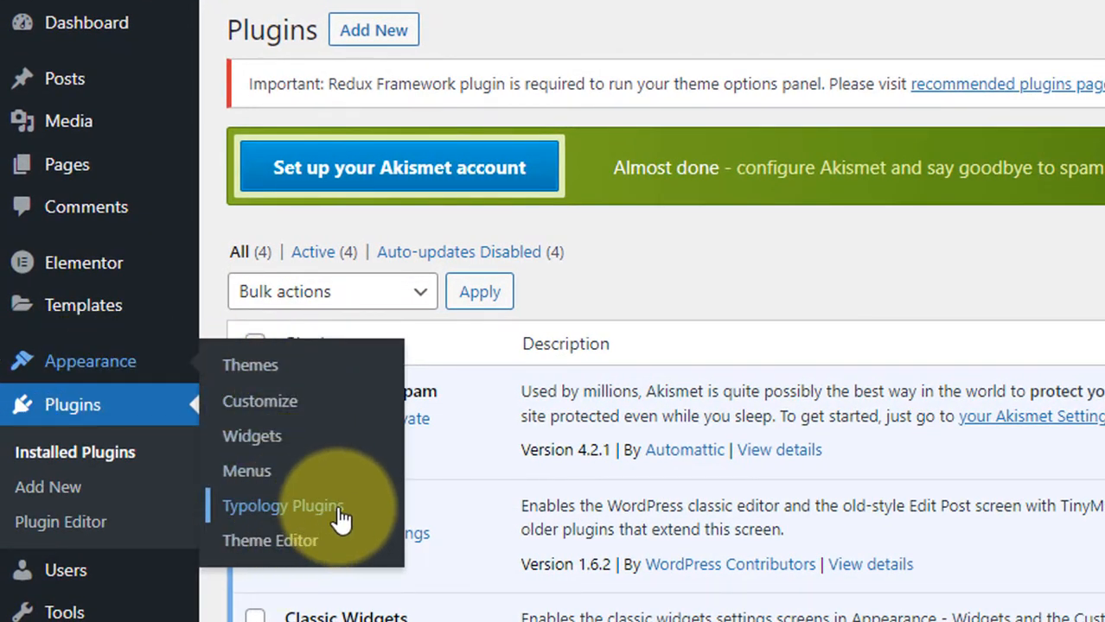
{"action": "left_click", "coordinate": [342, 517]}
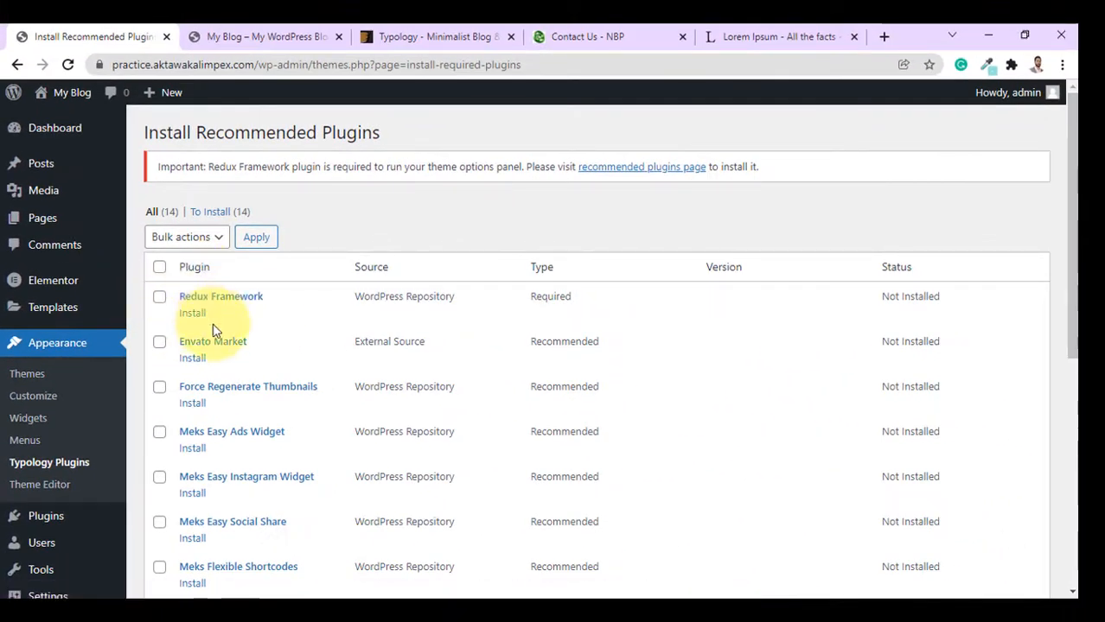
{"action": "scroll", "coordinate": [225, 363], "scroll_direction": "down", "scroll_amount": 3}
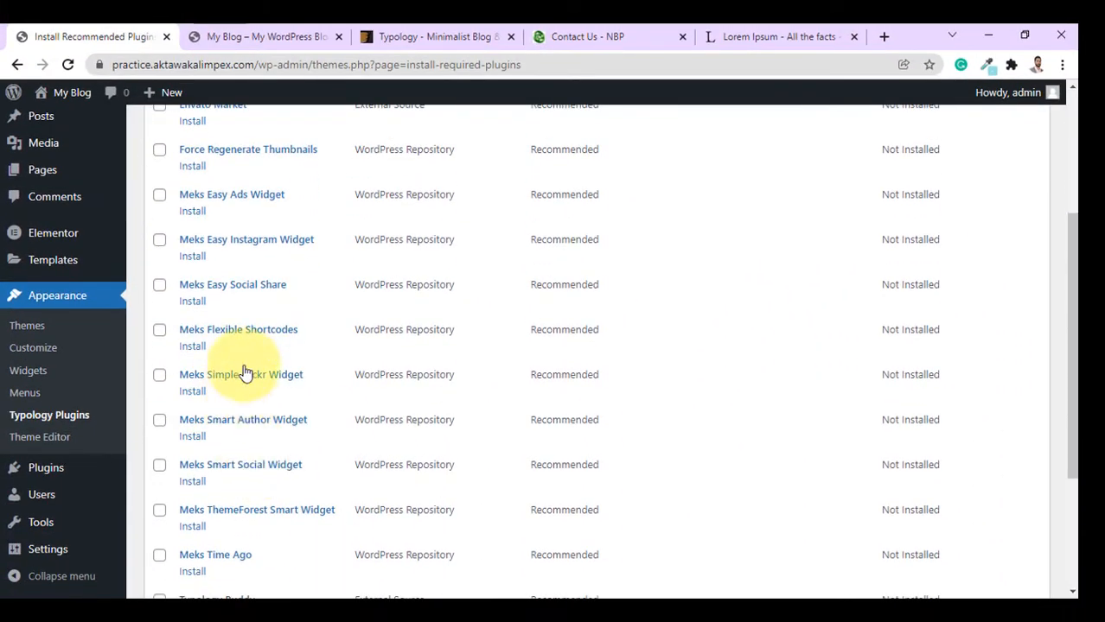
{"action": "scroll", "coordinate": [244, 372], "scroll_direction": "down", "scroll_amount": 2}
{"action": "scroll", "coordinate": [256, 387], "scroll_direction": "up", "scroll_amount": 5}
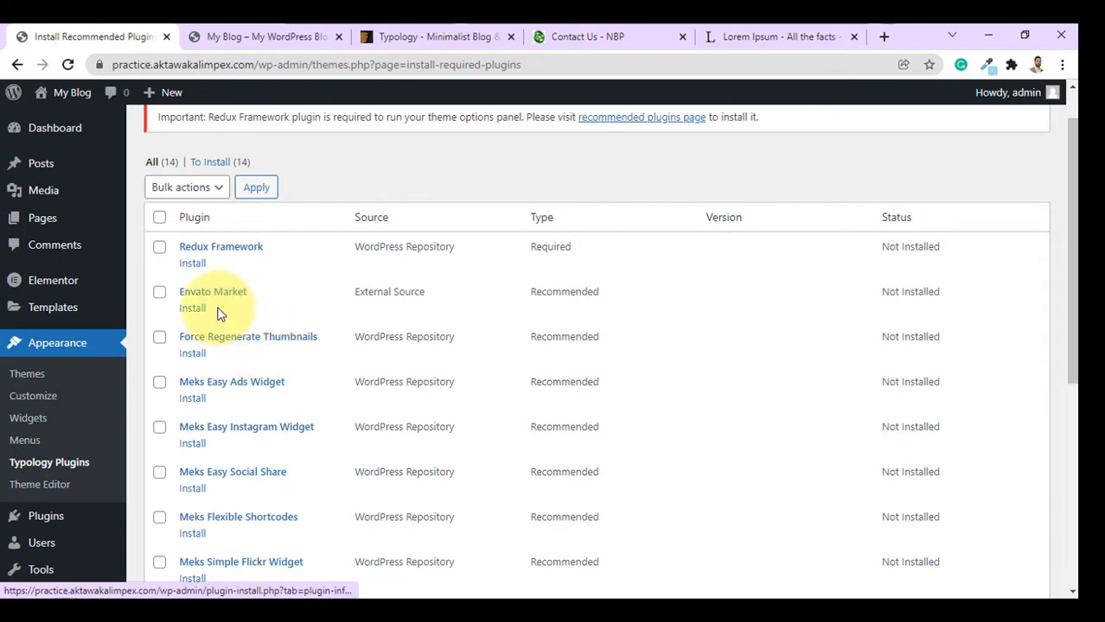
{"action": "left_click", "coordinate": [160, 217]}
{"action": "scroll", "coordinate": [173, 233], "scroll_direction": "up", "scroll_amount": 1}
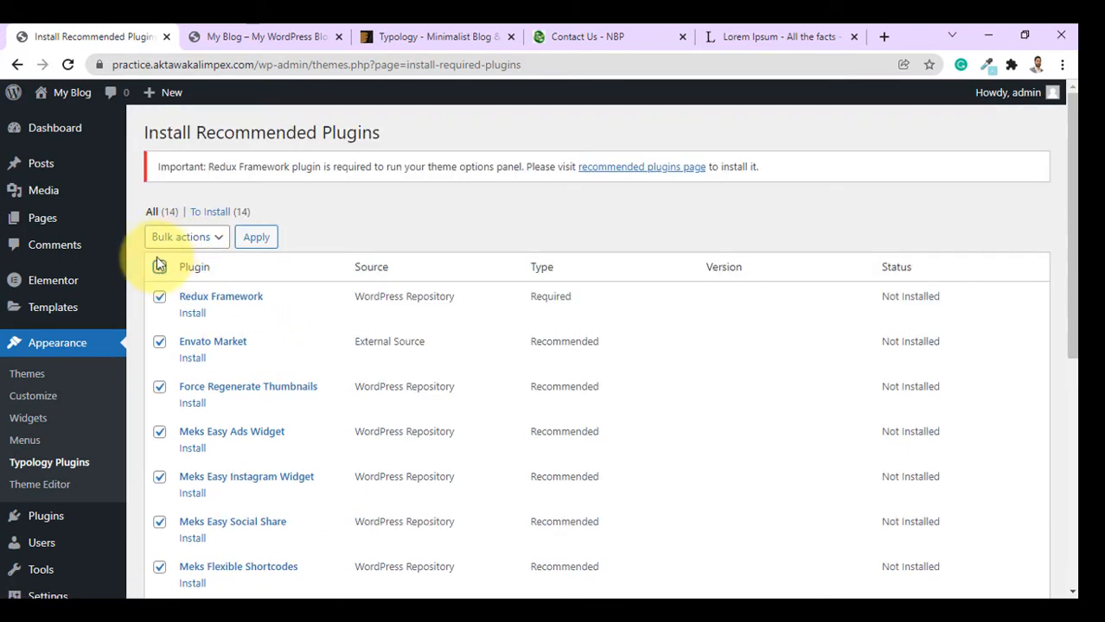
Bulk-install and activate all 14 recommended plugins, including Redux Framework and WPForms Lite.
{"action": "left_click", "coordinate": [177, 237]}
{"action": "left_click", "coordinate": [169, 273]}
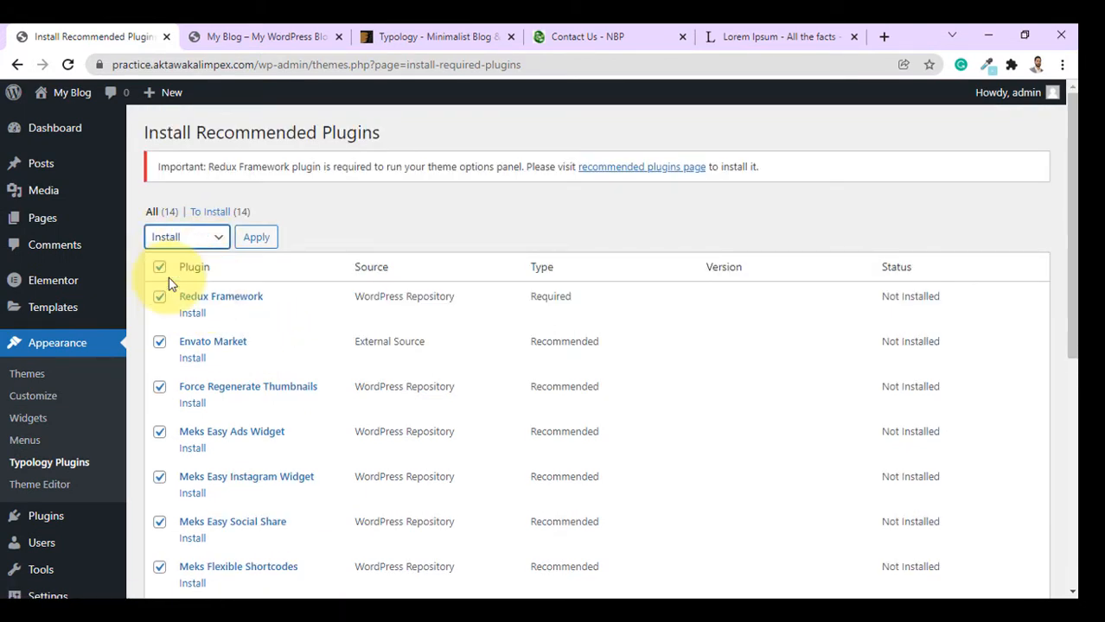
{"action": "left_click", "coordinate": [259, 242]}
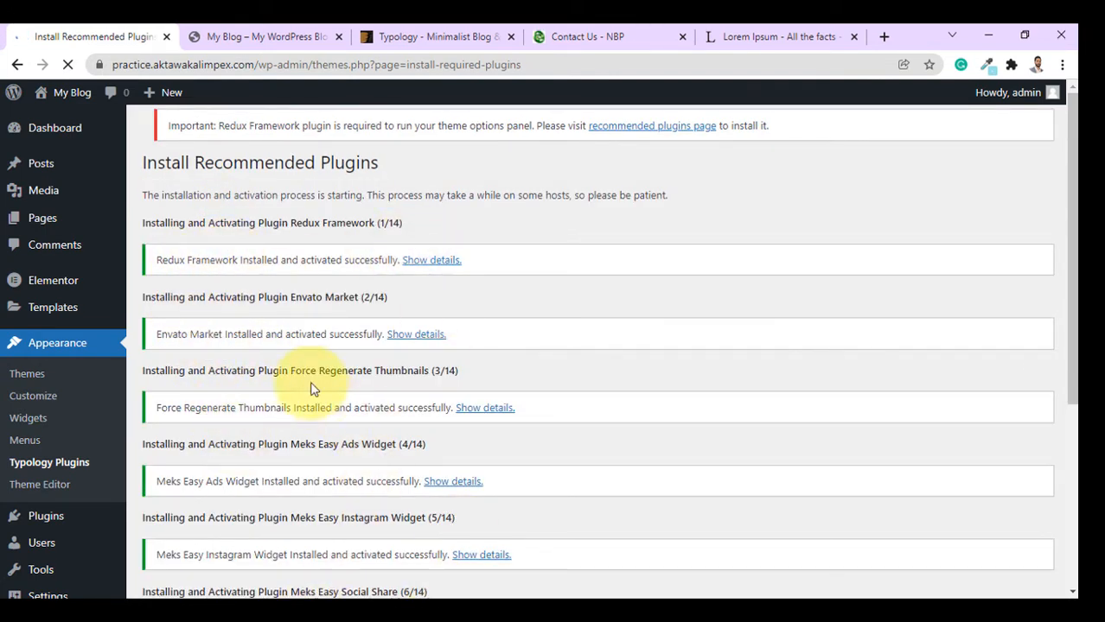
{"action": "scroll", "coordinate": [259, 450], "scroll_direction": "down", "scroll_amount": 10}
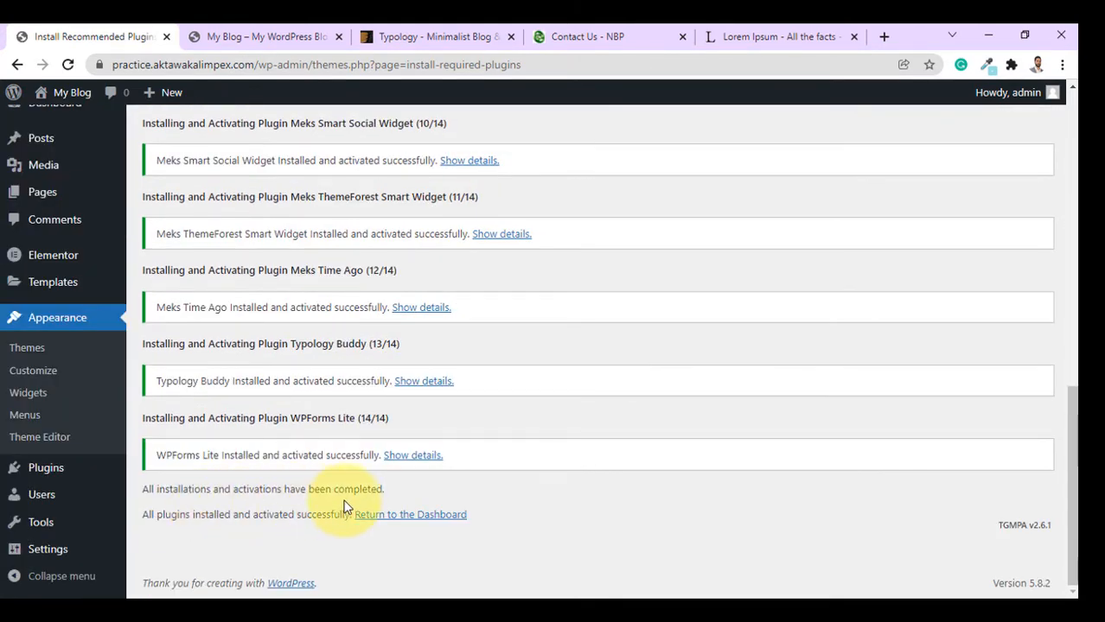
{"action": "scroll", "coordinate": [346, 508], "scroll_direction": "up", "scroll_amount": 5}
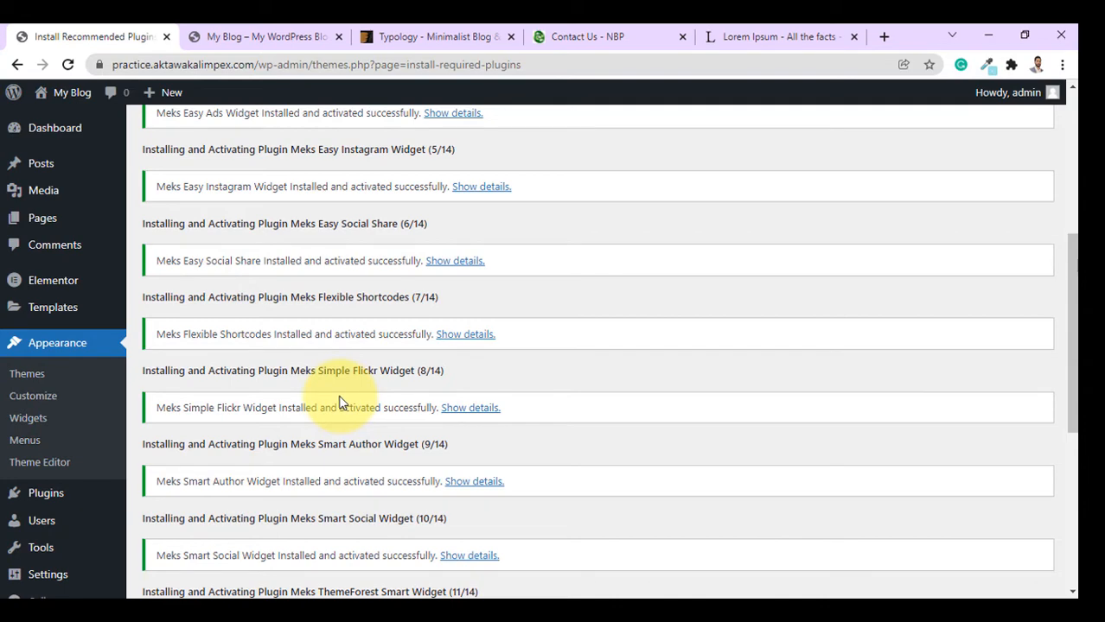
{"action": "scroll", "coordinate": [340, 402], "scroll_direction": "up", "scroll_amount": 3}
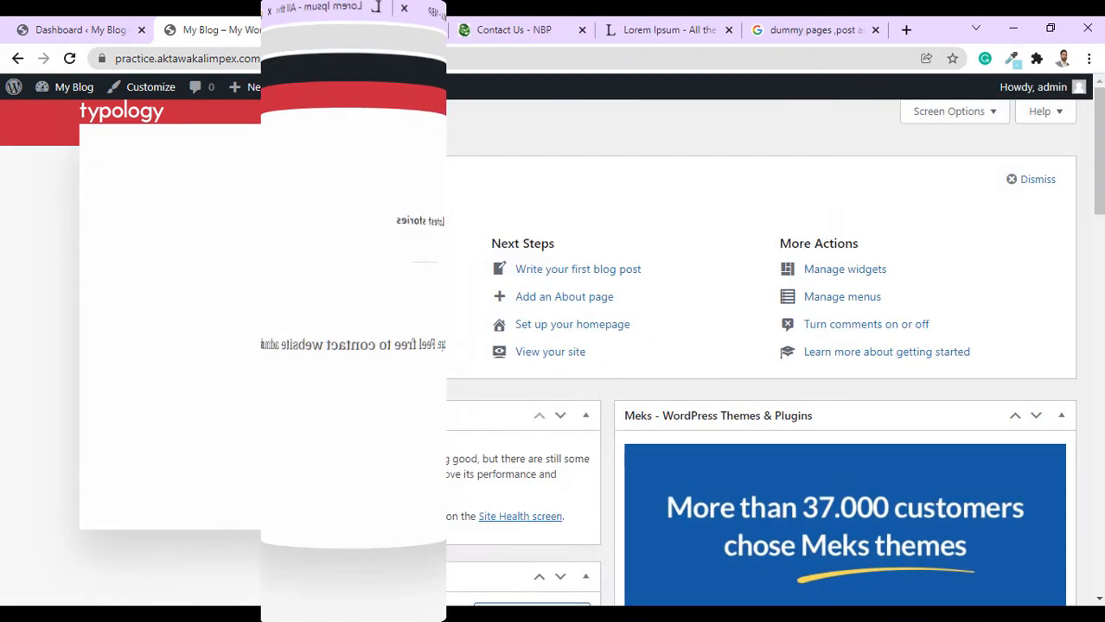
Publish two new pages titled Home and Contact US.
{"action": "left_click", "coordinate": [59, 278]}
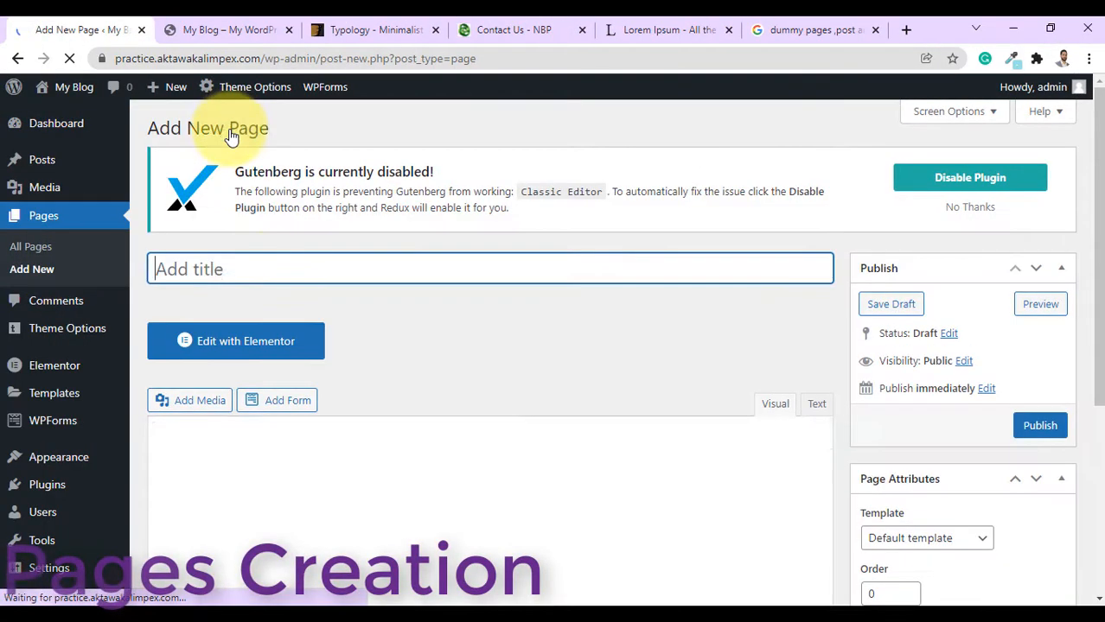
{"action": "left_click", "coordinate": [247, 269]}
{"action": "type", "text": "Home"}
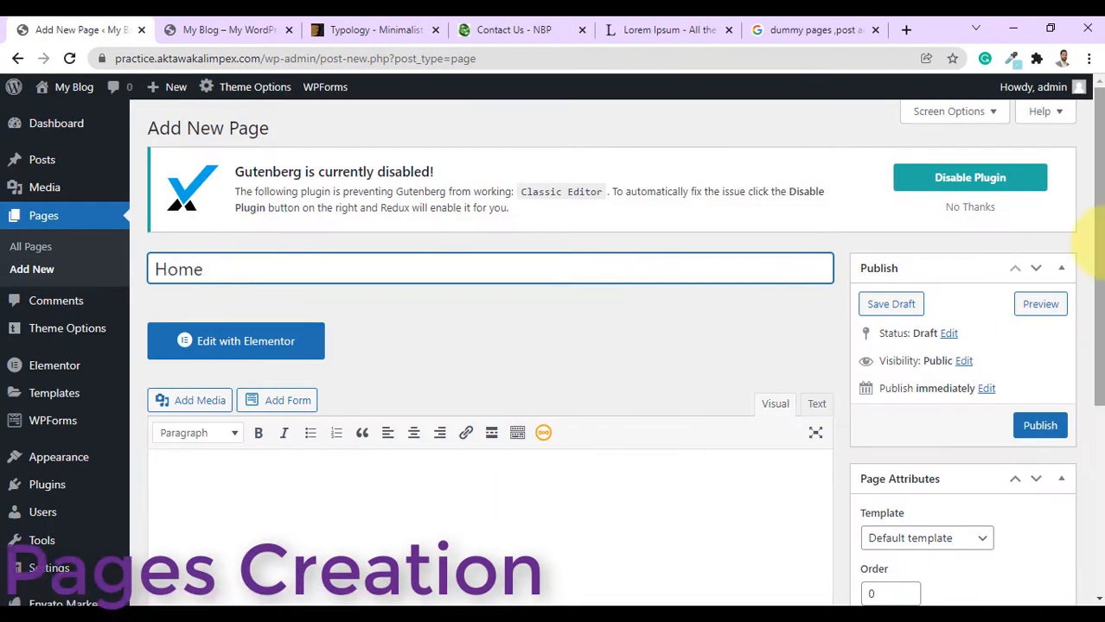
{"action": "left_click", "coordinate": [1038, 427]}
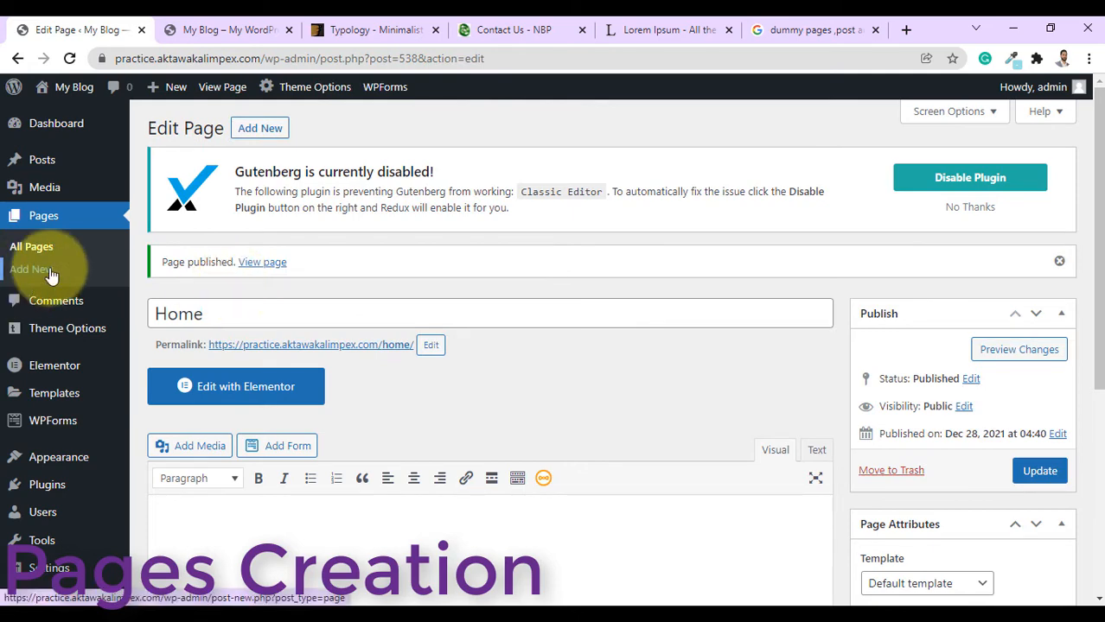
{"action": "left_click", "coordinate": [47, 271]}
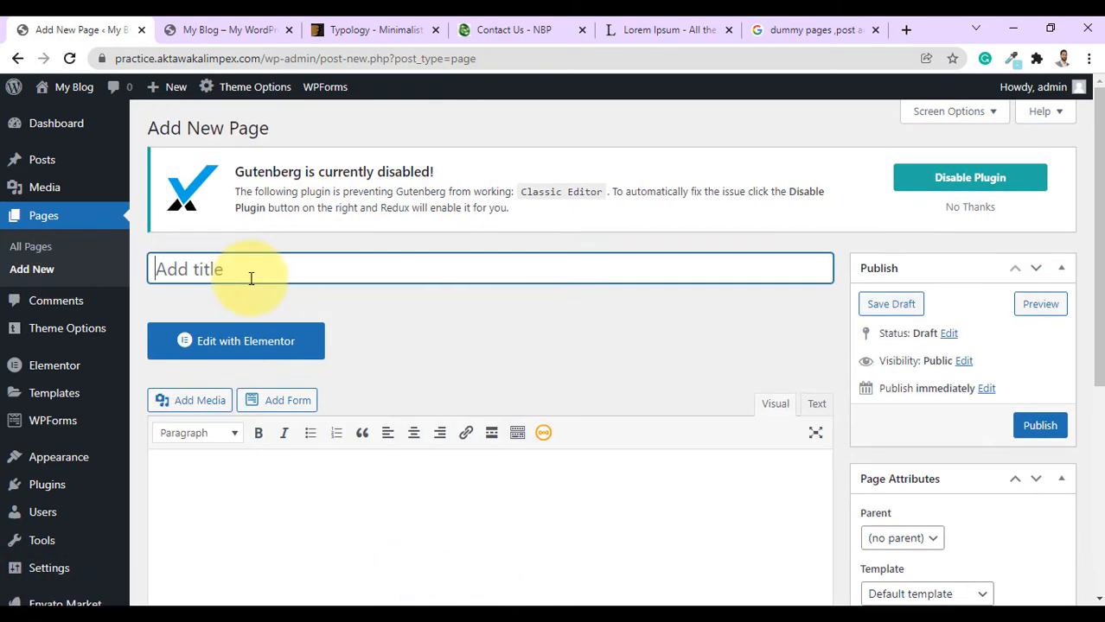
{"action": "left_click", "coordinate": [249, 276]}
{"action": "type", "text": "Contact U"}
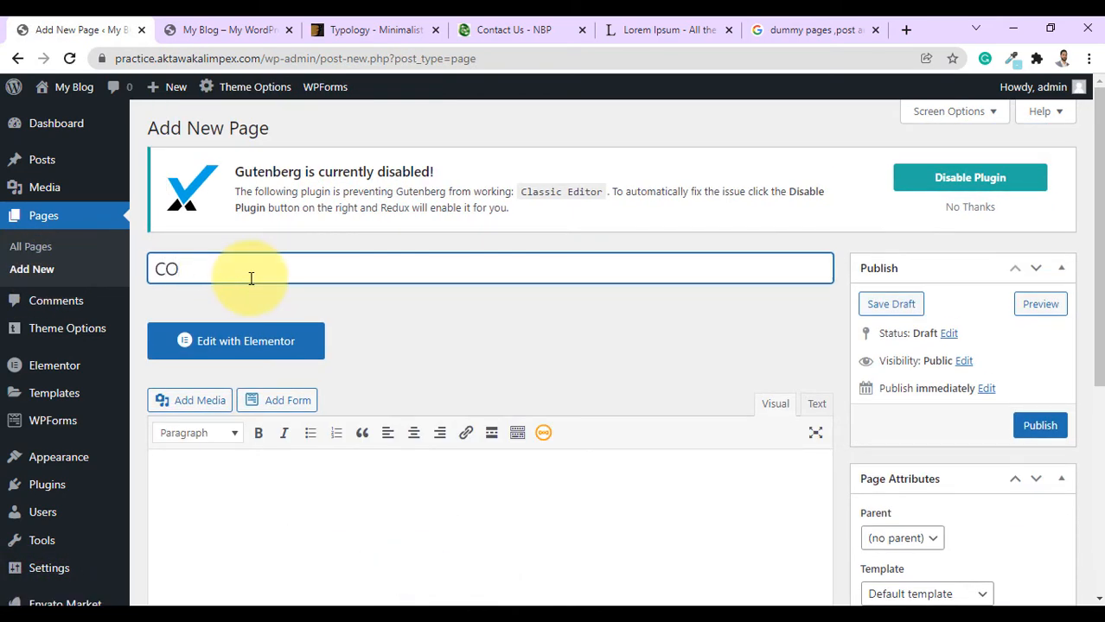
{"action": "type", "text": "S"}
{"action": "left_click", "coordinate": [1038, 426]}
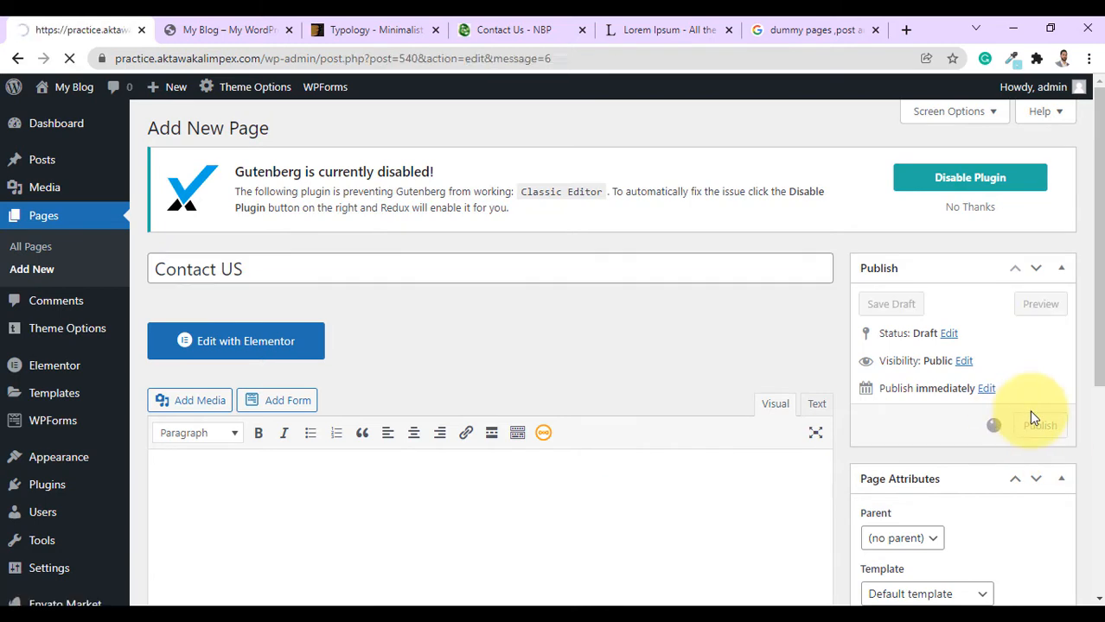
Publish two more pages titled About Us and Blog.
{"action": "left_click", "coordinate": [45, 269]}
{"action": "left_click", "coordinate": [269, 271]}
{"action": "type", "text": "About"}
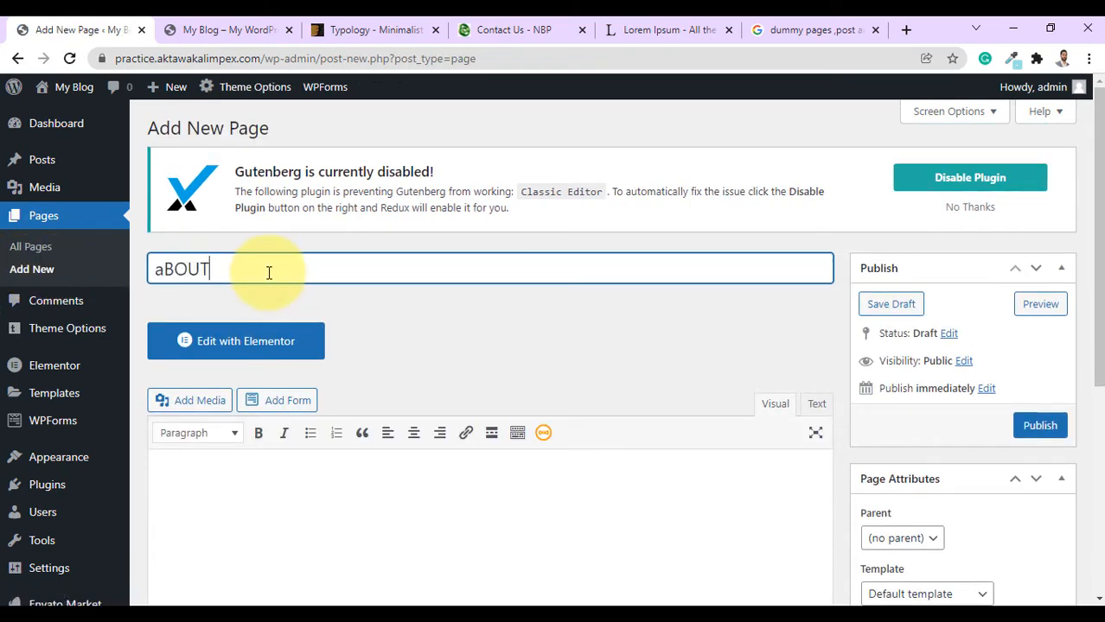
{"action": "type", "text": " Us"}
{"action": "left_click", "coordinate": [1040, 425]}
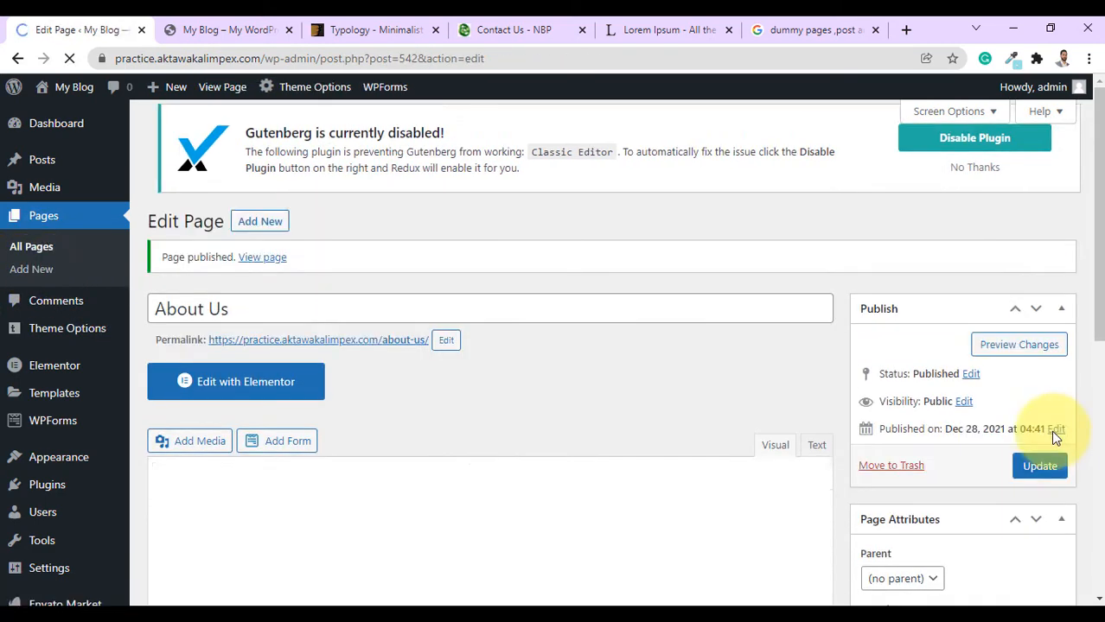
{"action": "left_click", "coordinate": [31, 269]}
{"action": "left_click", "coordinate": [378, 271]}
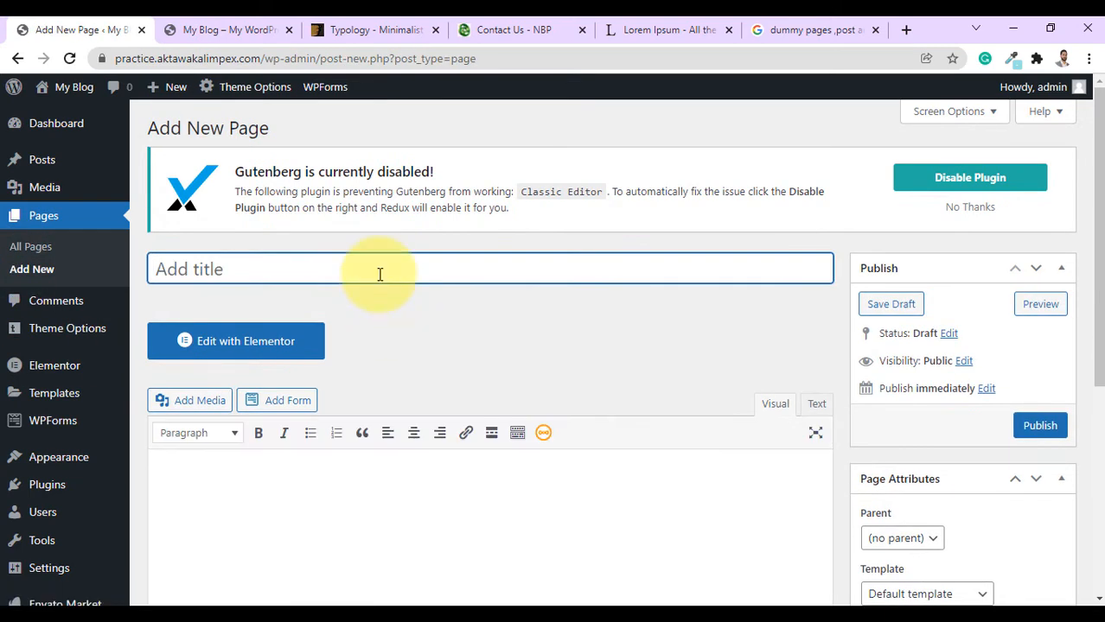
{"action": "type", "text": "Blog"}
{"action": "left_click", "coordinate": [1040, 427]}
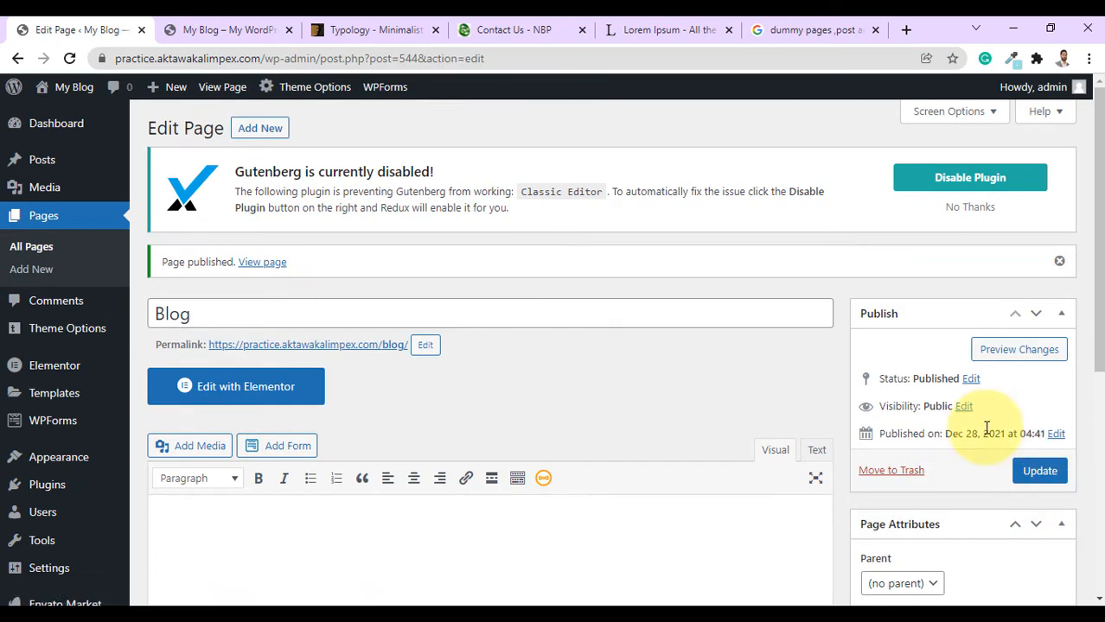
Rename the Uncategorized category to Air Fryer and clear its old slug.
{"action": "mouse_move", "coordinate": [90, 168]}
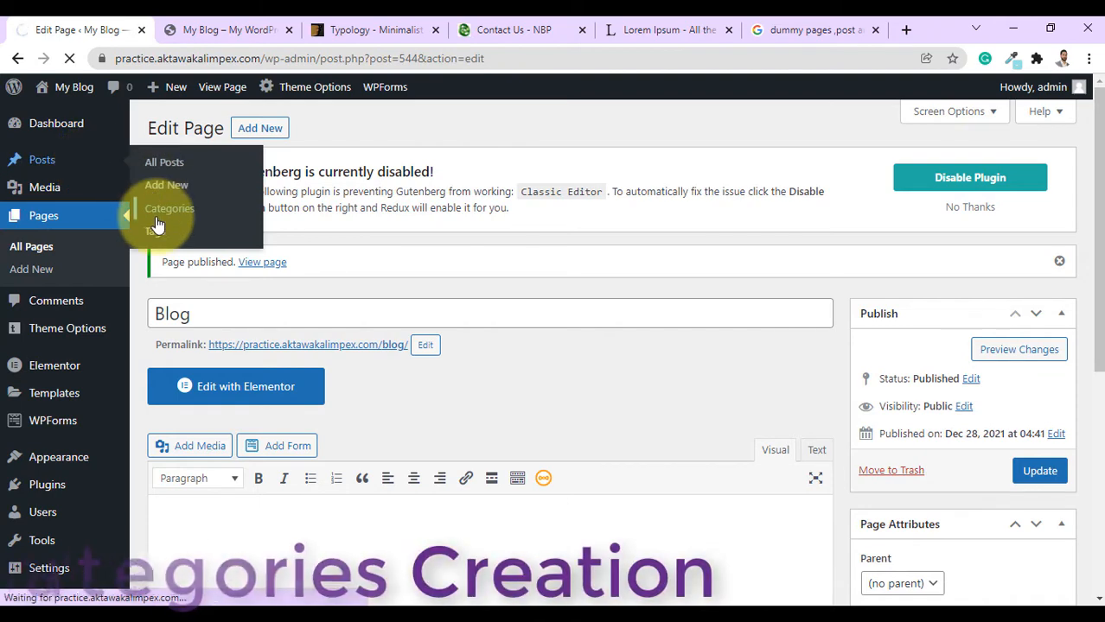
{"action": "left_click", "coordinate": [156, 216]}
{"action": "left_click", "coordinate": [523, 268]}
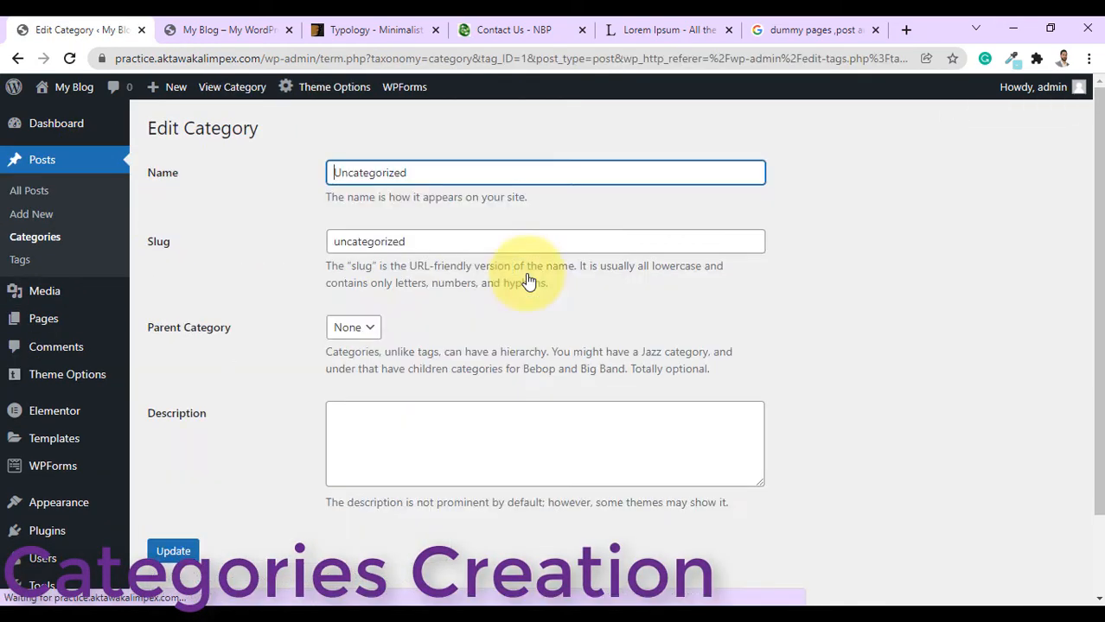
{"action": "type", "text": "Air Fryer"}
{"action": "key", "text": "Tab"}
{"action": "key", "text": "BackSpace"}
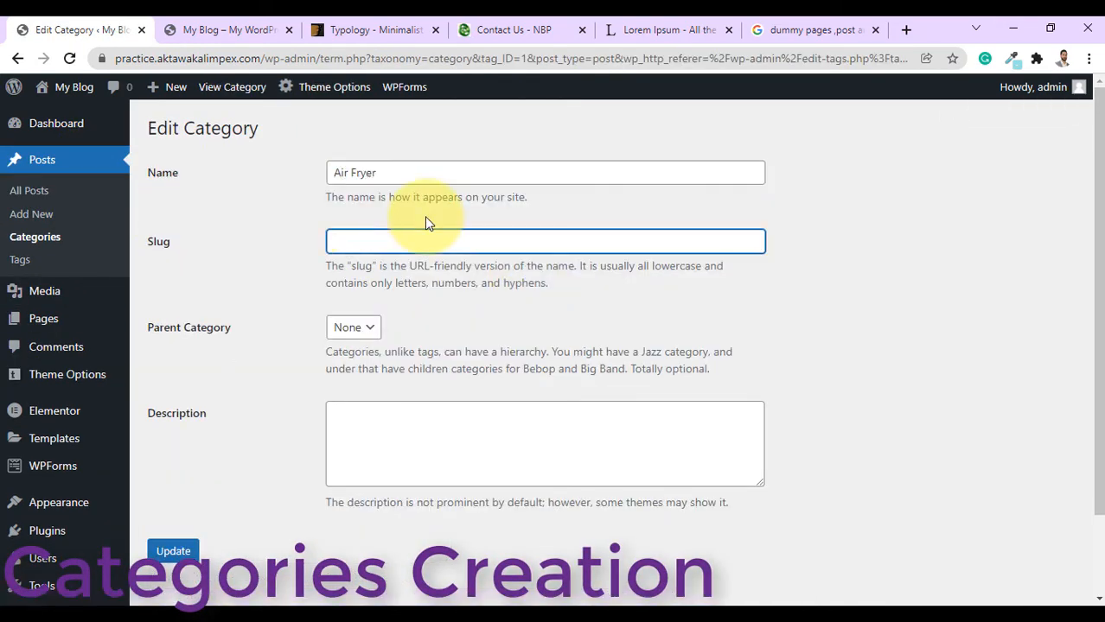
{"action": "left_click", "coordinate": [169, 551]}
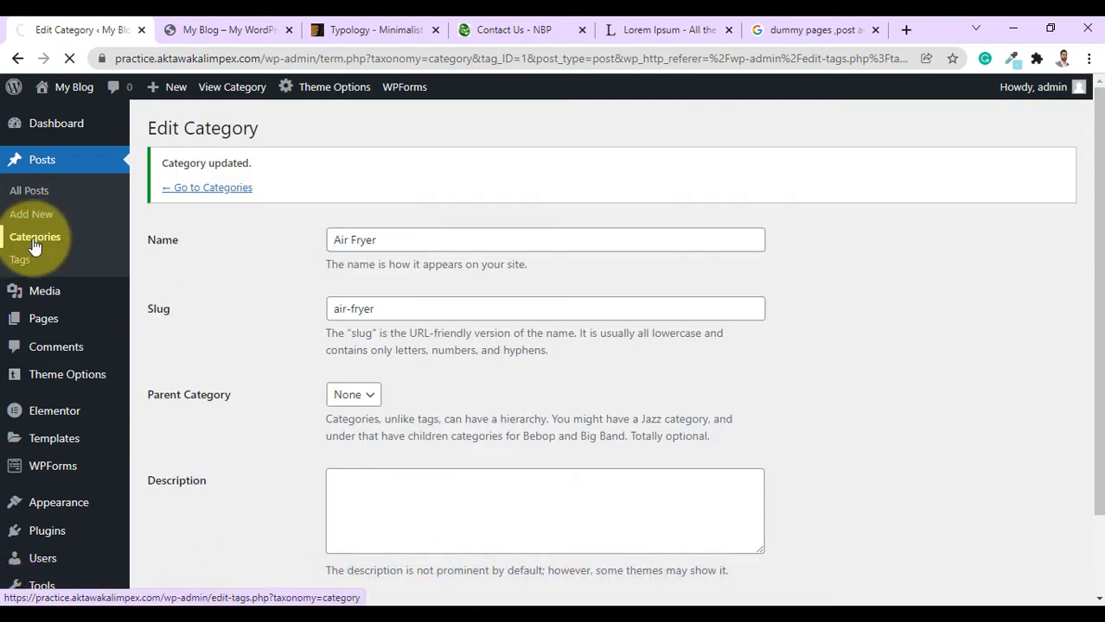
{"action": "left_click", "coordinate": [36, 237]}
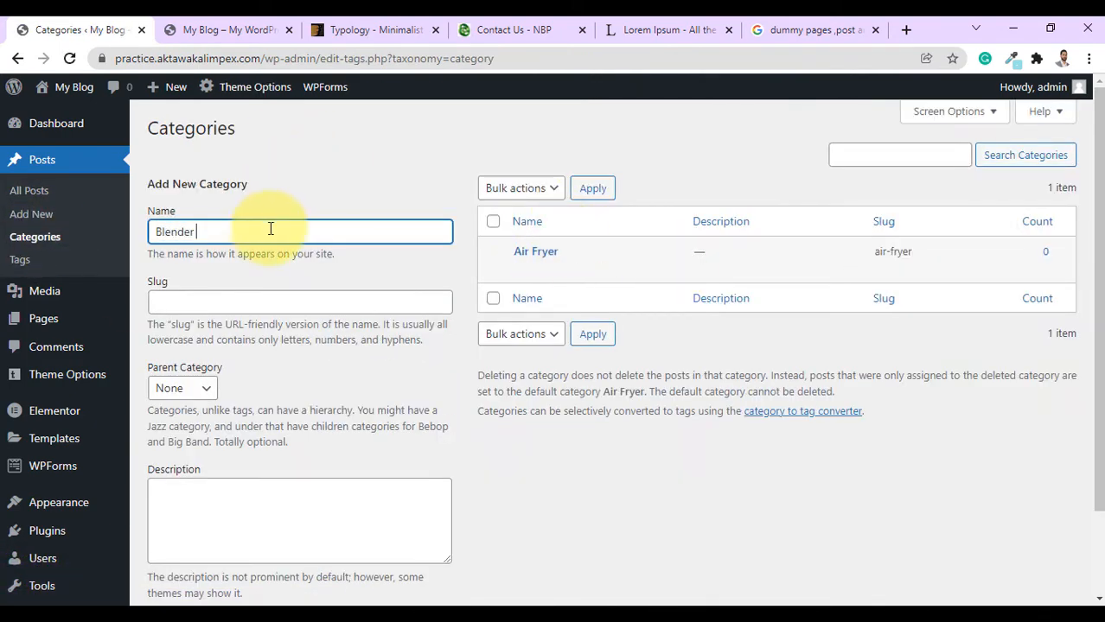
Add a new post category named Blender&juicers.
{"action": "scroll", "coordinate": [233, 372], "scroll_direction": "down", "scroll_amount": 3}
{"action": "left_click", "coordinate": [197, 523]}
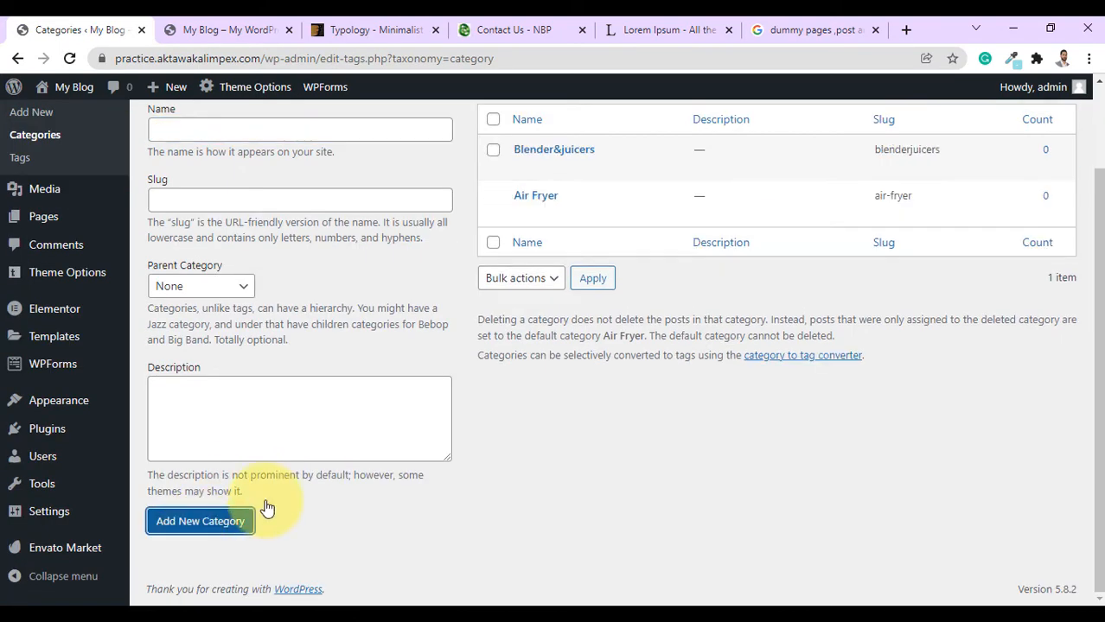
{"action": "scroll", "coordinate": [38, 205], "scroll_direction": "up", "scroll_amount": 3}
{"action": "left_click", "coordinate": [48, 165]}
Start a new post, enter its title and paste the copied Lorem Ipsum text as the body.
{"action": "left_click", "coordinate": [104, 213]}
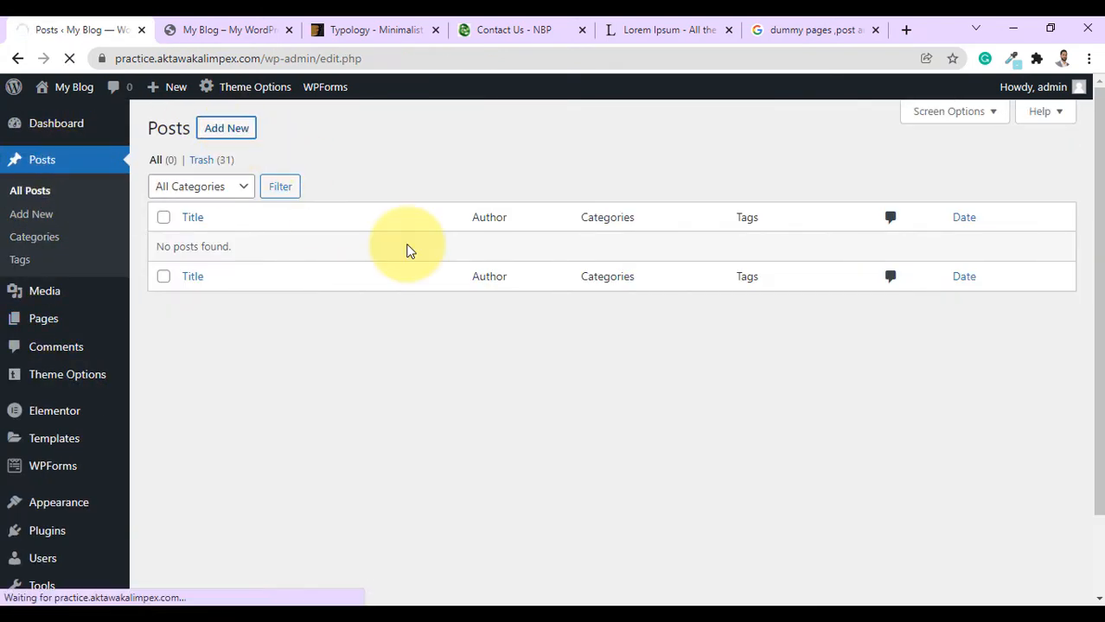
{"action": "type", "text": "Best air fryer"}
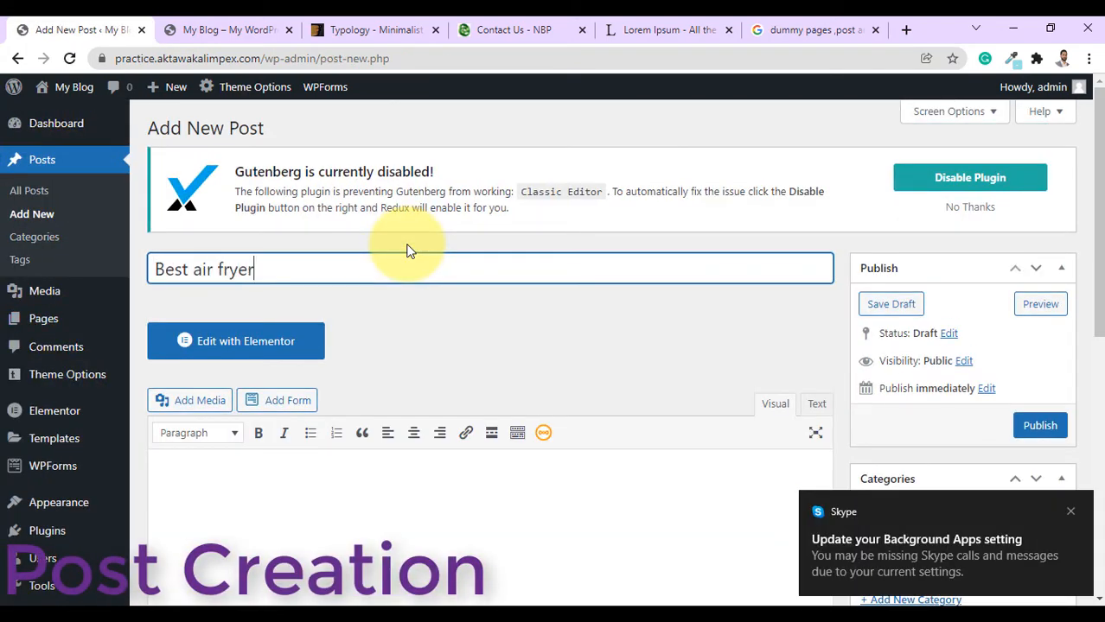
{"action": "type", "text": "in 2021"}
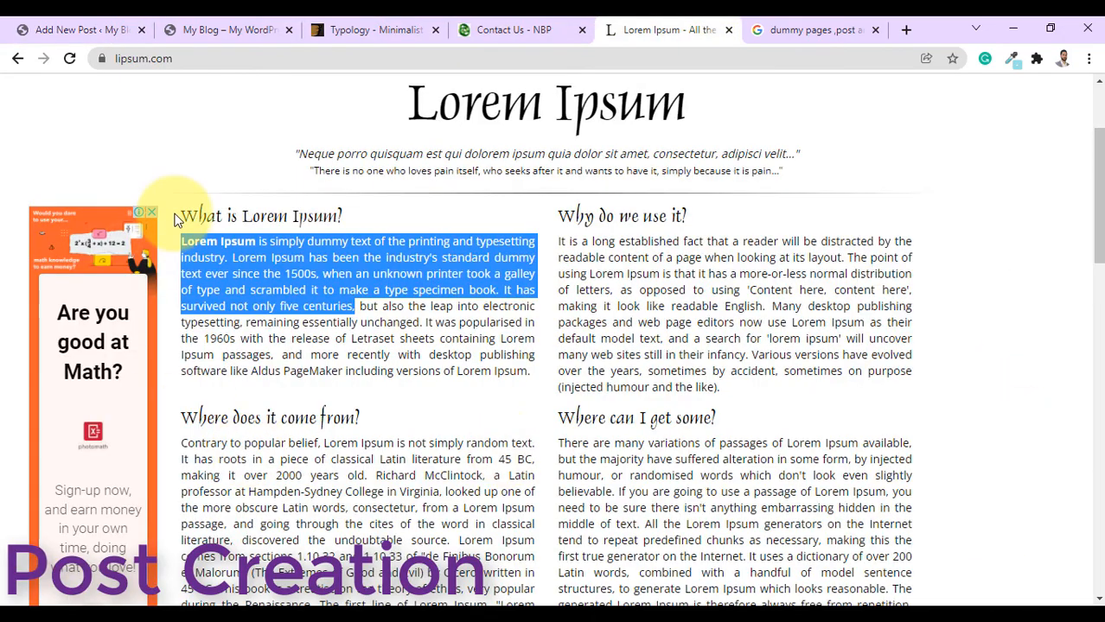
{"action": "scroll", "coordinate": [173, 209], "scroll_direction": "down", "scroll_amount": 15}
{"action": "left_click", "coordinate": [860, 436], "text": "shift"}
{"action": "left_click", "coordinate": [80, 28]}
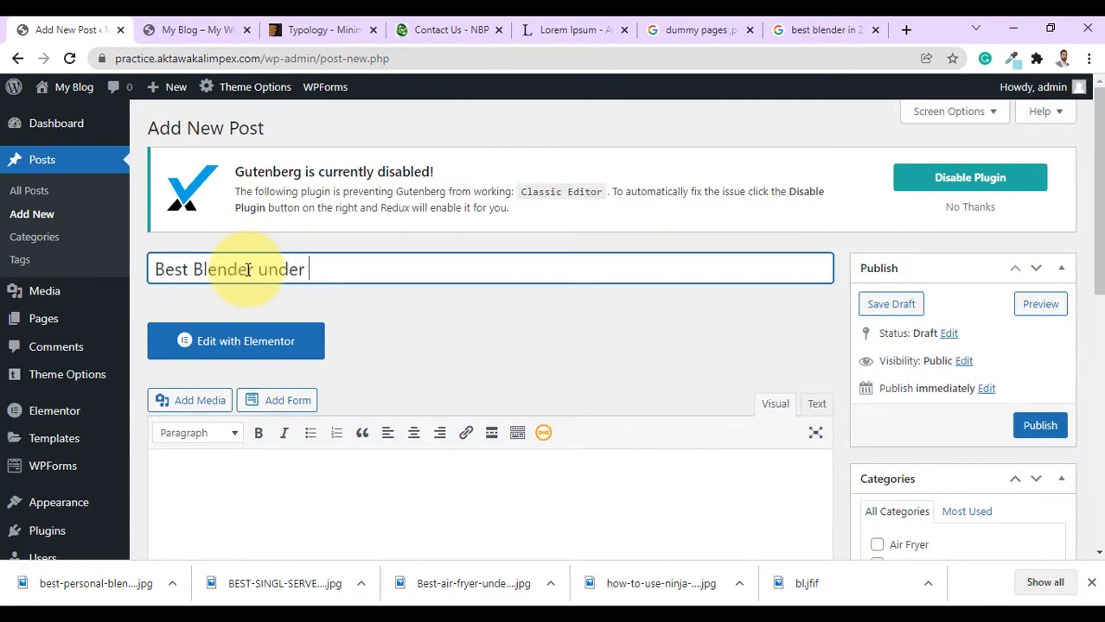
{"action": "type", "text": "50$"}
{"action": "left_click", "coordinate": [569, 30]}
{"action": "left_click", "coordinate": [81, 30]}
{"action": "left_click", "coordinate": [225, 481]}
{"action": "key", "text": "ctrl+v"}
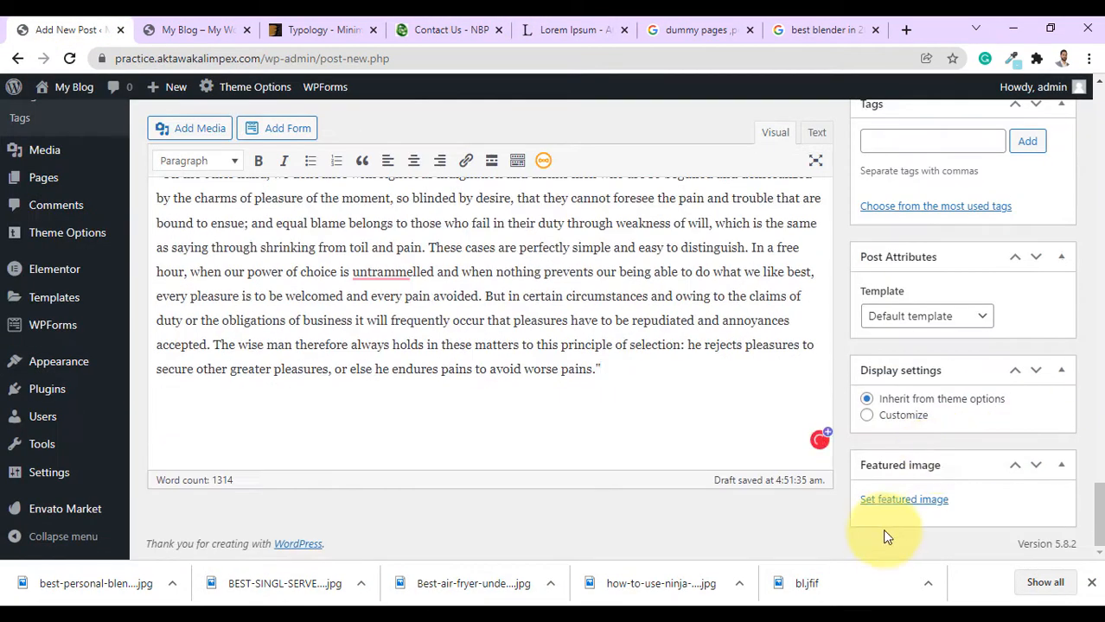
Set the first library image as featured image, publish, and file the post under Blender&juicers.
{"action": "left_click", "coordinate": [903, 500]}
{"action": "left_click", "coordinate": [86, 284]}
{"action": "left_click", "coordinate": [1011, 511]}
{"action": "scroll", "coordinate": [710, 374], "scroll_direction": "up", "scroll_amount": 1}
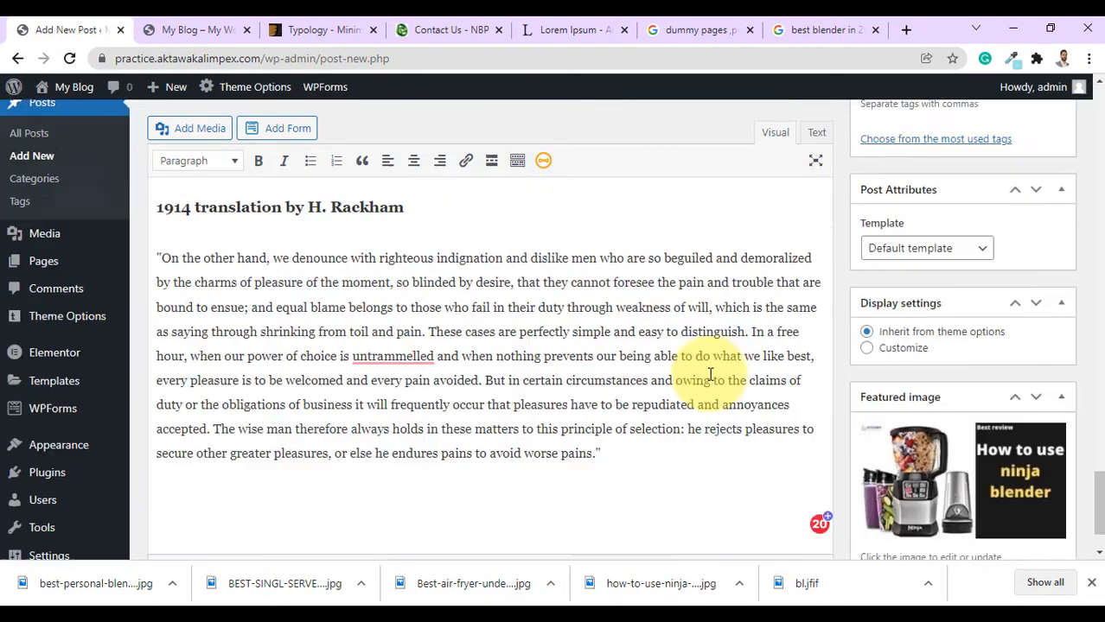
{"action": "scroll", "coordinate": [711, 374], "scroll_direction": "up", "scroll_amount": 5}
{"action": "left_click", "coordinate": [1042, 293]}
{"action": "scroll", "coordinate": [951, 389], "scroll_direction": "down", "scroll_amount": 3}
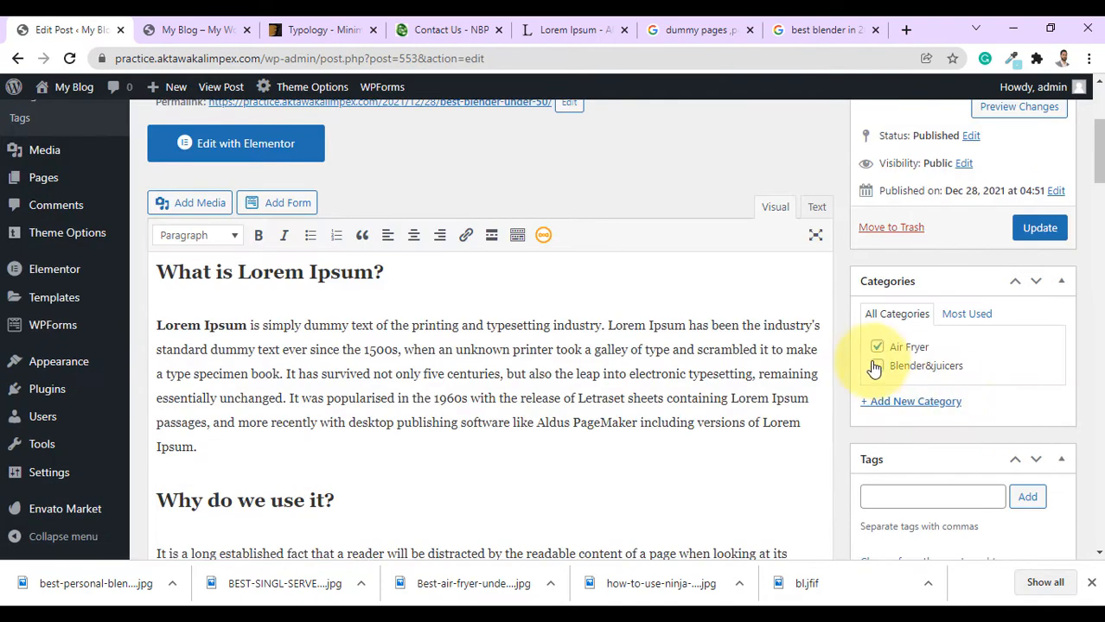
{"action": "left_click", "coordinate": [877, 366]}
{"action": "scroll", "coordinate": [55, 189], "scroll_direction": "up", "scroll_amount": 5}
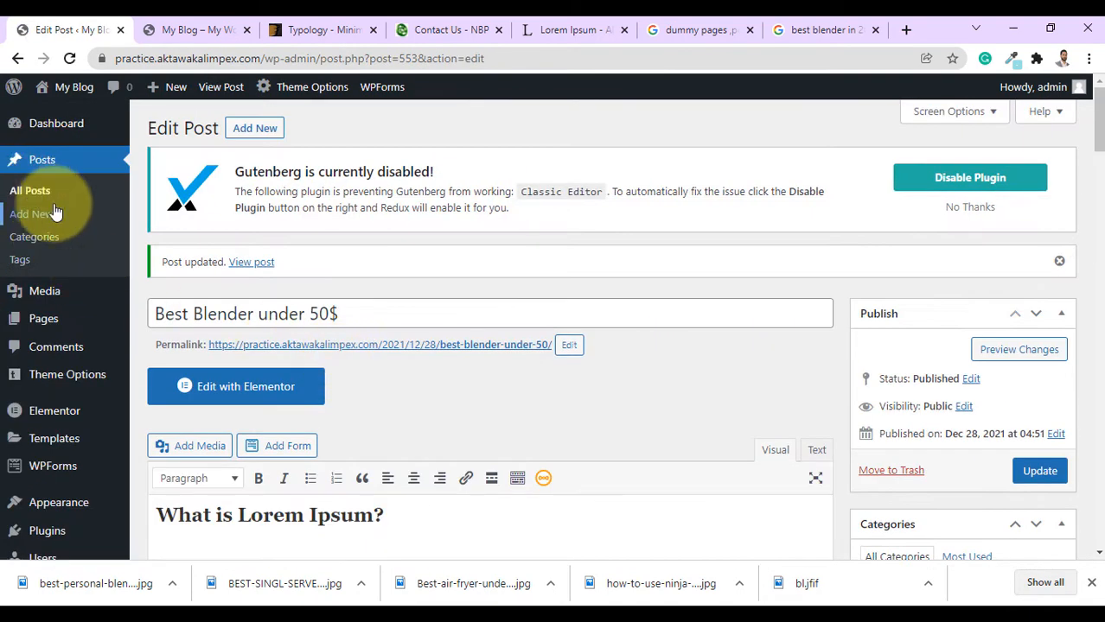
Start another post titled 'Best air fryer for travelling'.
{"action": "left_click", "coordinate": [39, 212]}
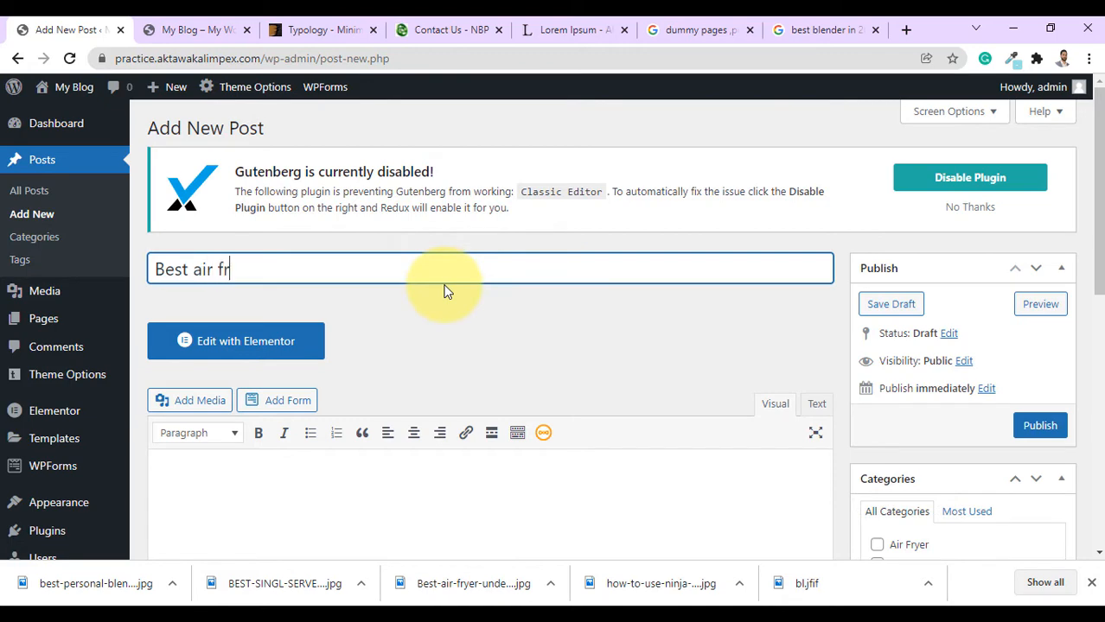
{"action": "type", "text": "Best air fryer for travelling"}
{"action": "scroll", "coordinate": [474, 370], "scroll_direction": "down", "scroll_amount": 2}
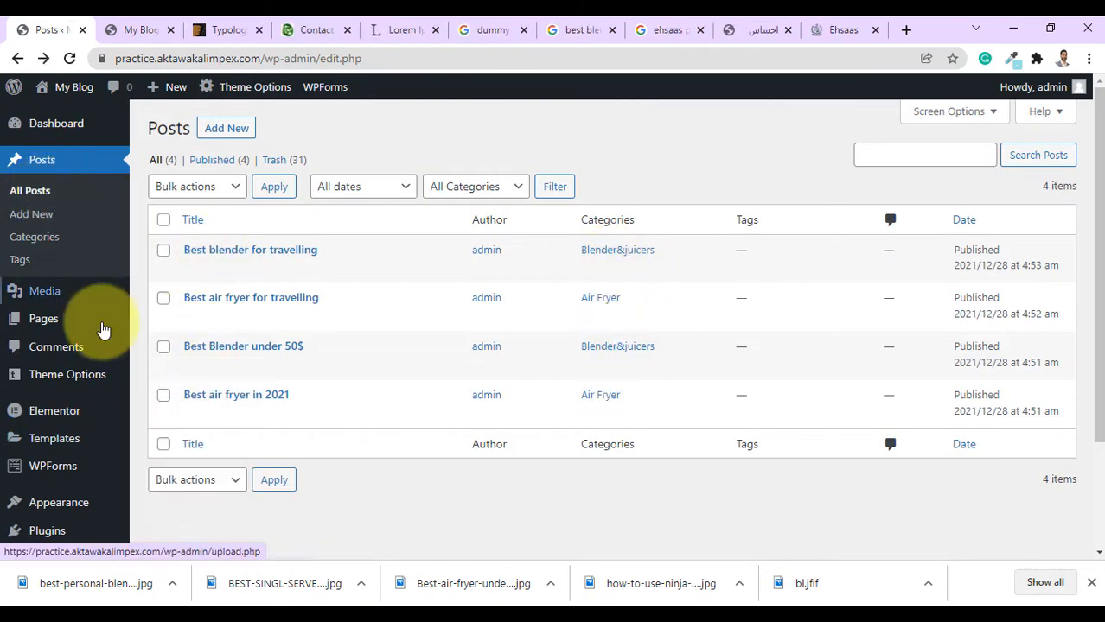
{"action": "scroll", "coordinate": [103, 337], "scroll_direction": "down", "scroll_amount": 2}
Remove the old invalid Home, About Us, Blog and Contact Us entries from the menu.
{"action": "mouse_move", "coordinate": [59, 361]}
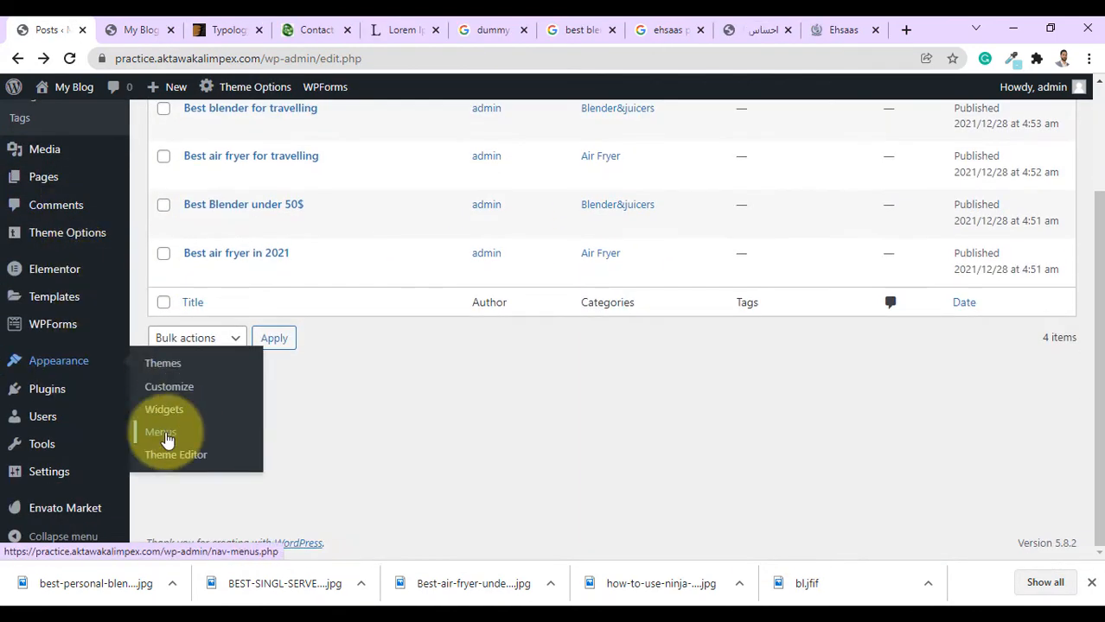
{"action": "left_click", "coordinate": [161, 432]}
{"action": "scroll", "coordinate": [720, 370], "scroll_direction": "down", "scroll_amount": 3}
{"action": "left_click", "coordinate": [721, 323]}
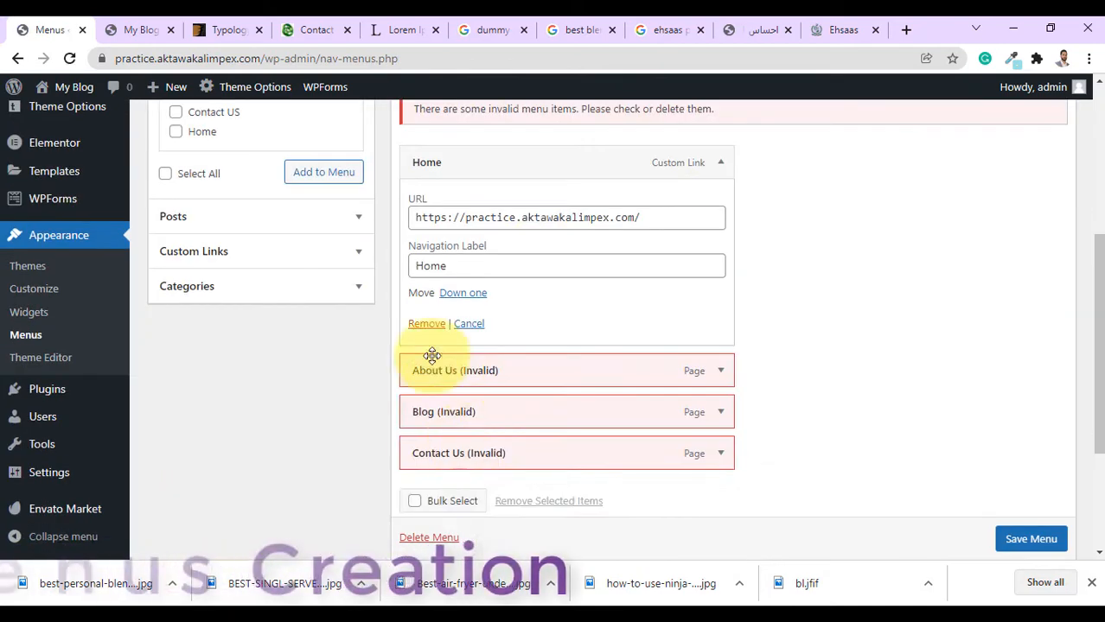
{"action": "left_click", "coordinate": [424, 324]}
{"action": "left_click", "coordinate": [431, 358]}
{"action": "left_click", "coordinate": [420, 318]}
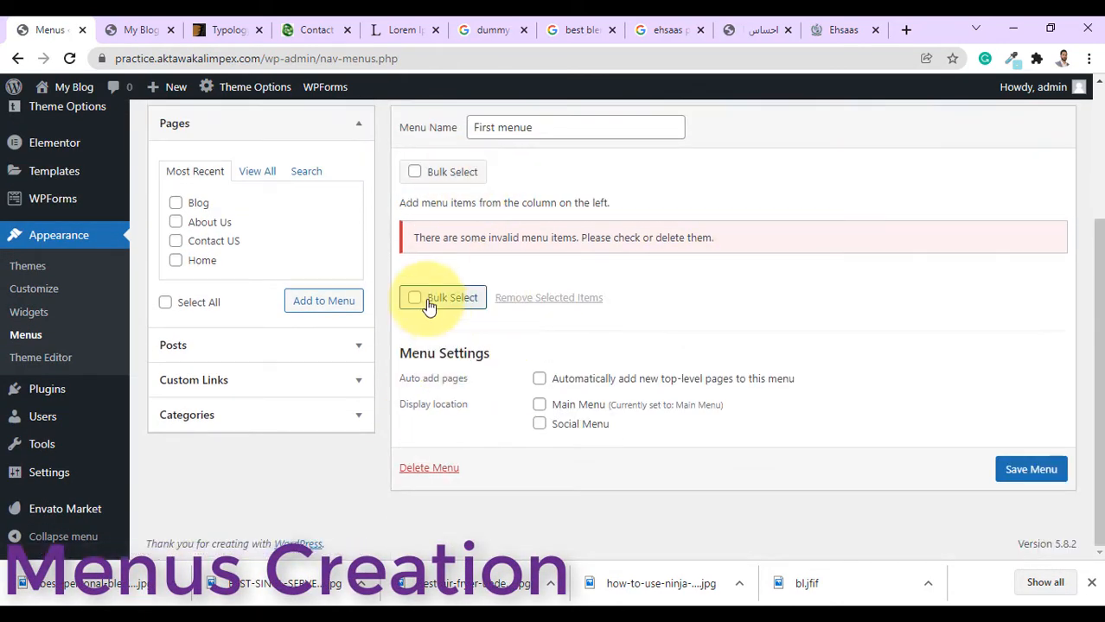
{"action": "scroll", "coordinate": [514, 231], "scroll_direction": "up", "scroll_amount": 3}
Add the Home, About Us, Blog and Contact US pages to the menu.
{"action": "left_click", "coordinate": [517, 220]}
{"action": "key", "text": "Escape"}
{"action": "scroll", "coordinate": [432, 302], "scroll_direction": "down", "scroll_amount": 1}
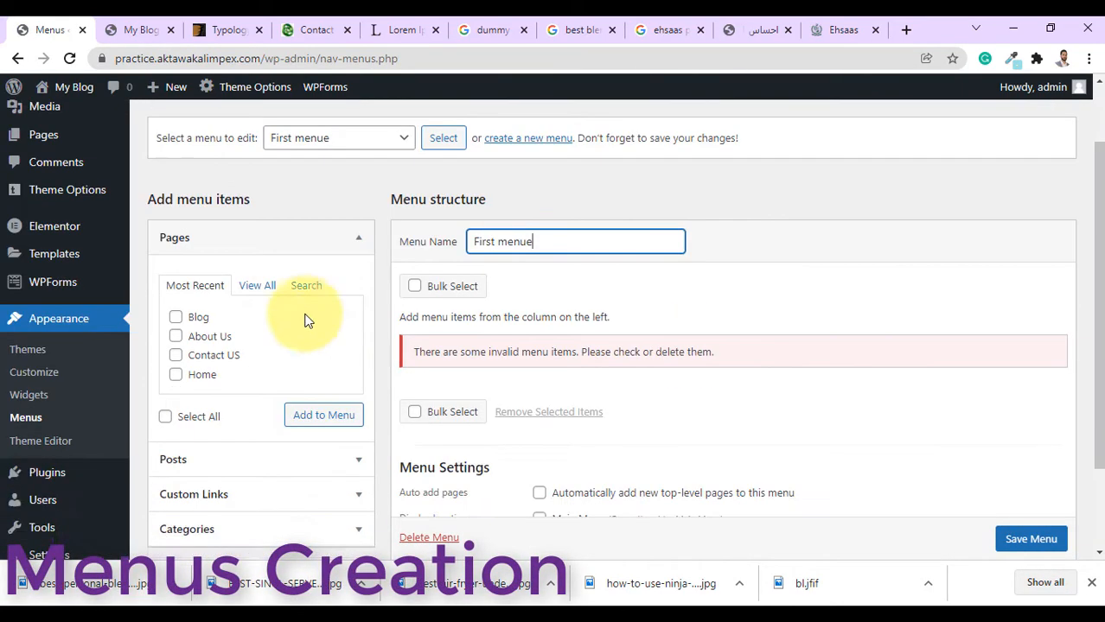
{"action": "left_click", "coordinate": [256, 286]}
{"action": "left_click", "coordinate": [176, 317]}
{"action": "left_click", "coordinate": [176, 336]}
{"action": "left_click", "coordinate": [176, 355]}
{"action": "left_click", "coordinate": [176, 374]}
{"action": "left_click", "coordinate": [324, 439]}
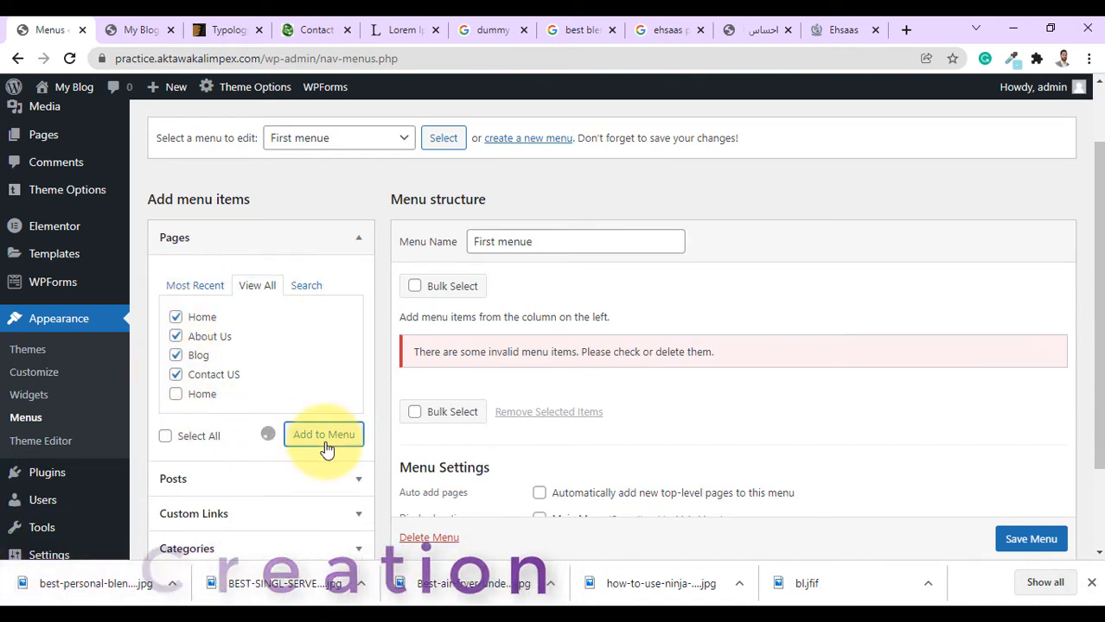
{"action": "scroll", "coordinate": [327, 449], "scroll_direction": "down", "scroll_amount": 1}
{"action": "left_click", "coordinate": [175, 313]}
{"action": "left_click", "coordinate": [324, 354]}
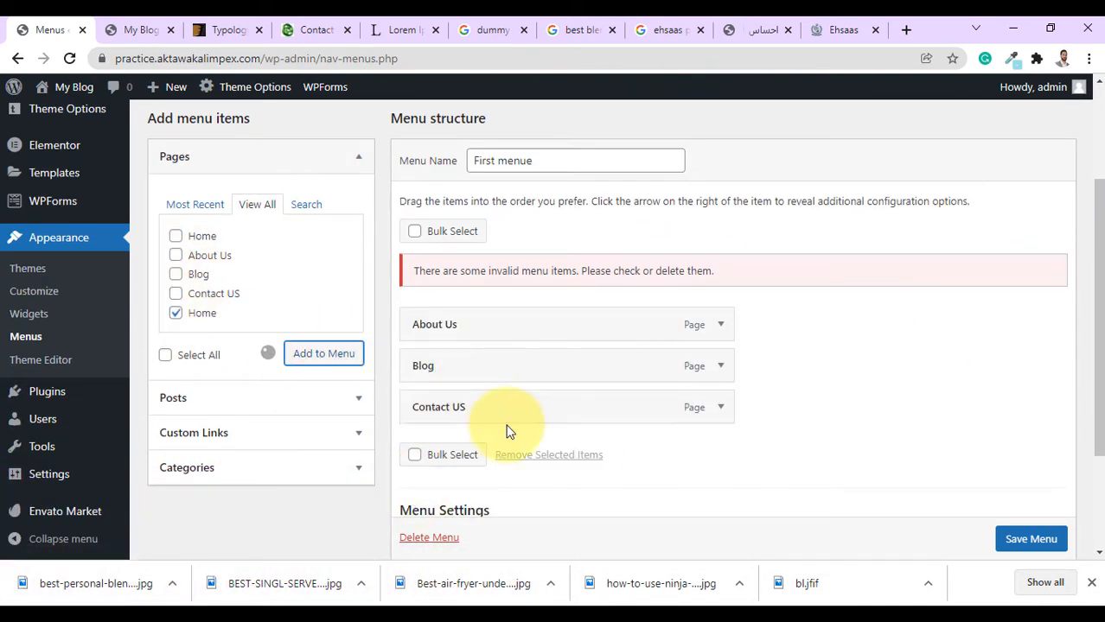
Reorder First menue with Home at the top and Blog under it, then save it.
{"action": "left_click_drag", "start_coordinate": [467, 489], "coordinate": [464, 323]}
{"action": "left_click_drag", "start_coordinate": [464, 407], "coordinate": [463, 365]}
{"action": "left_click_drag", "start_coordinate": [459, 448], "coordinate": [459, 406]}
{"action": "scroll", "coordinate": [605, 389], "scroll_direction": "down", "scroll_amount": 1}
{"action": "left_click", "coordinate": [1020, 539]}
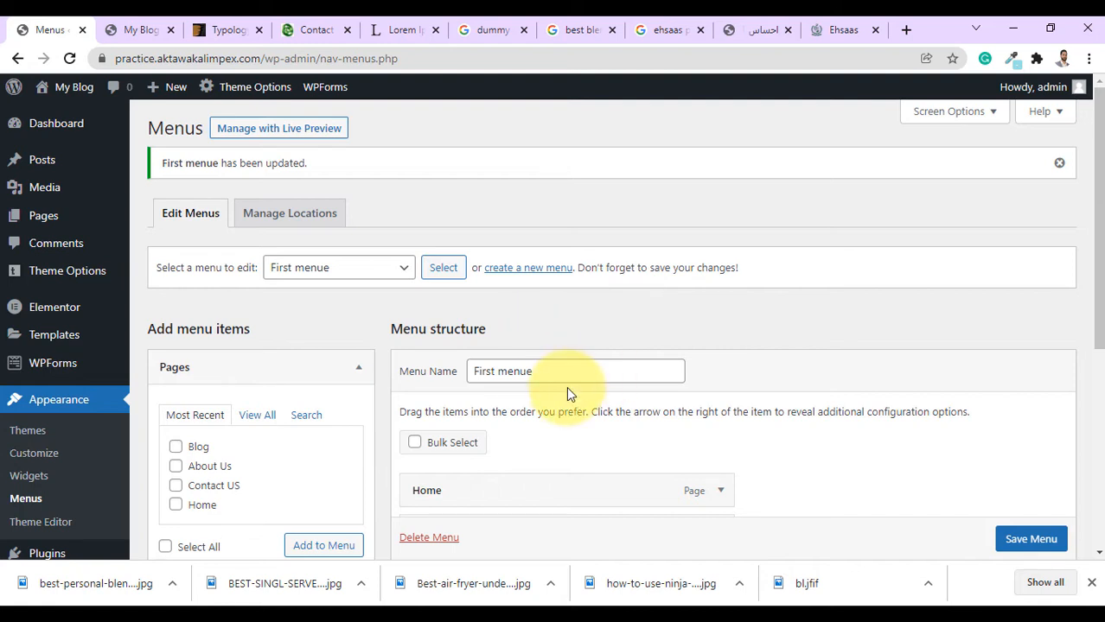
{"action": "left_click", "coordinate": [150, 22]}
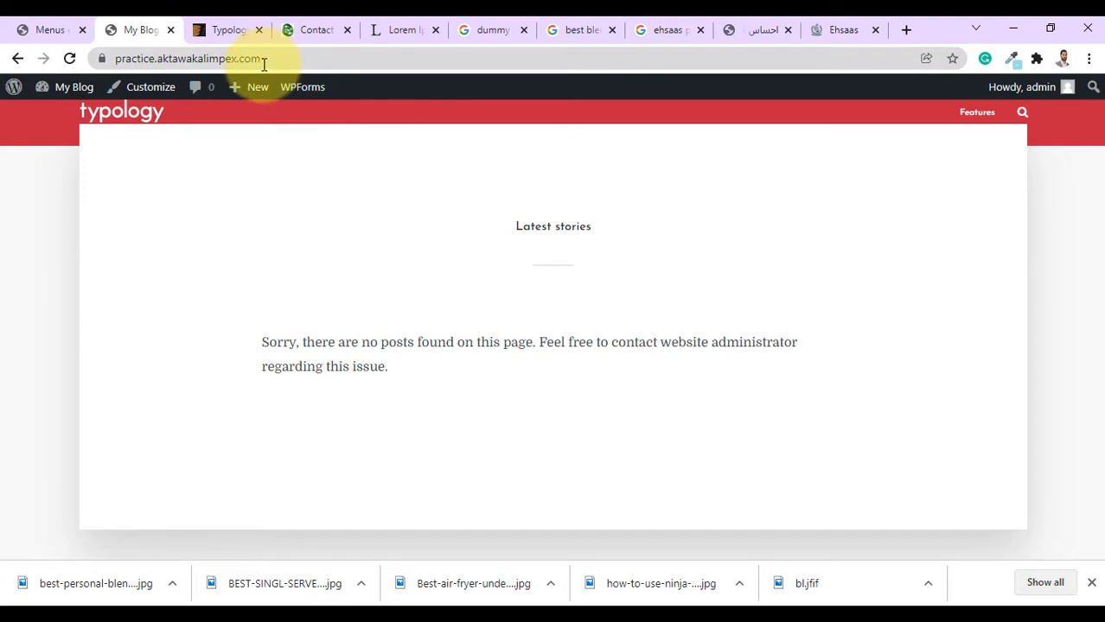
Reload the front page and scroll through the new posts, such as Best blender for travelling.
{"action": "left_click", "coordinate": [69, 60]}
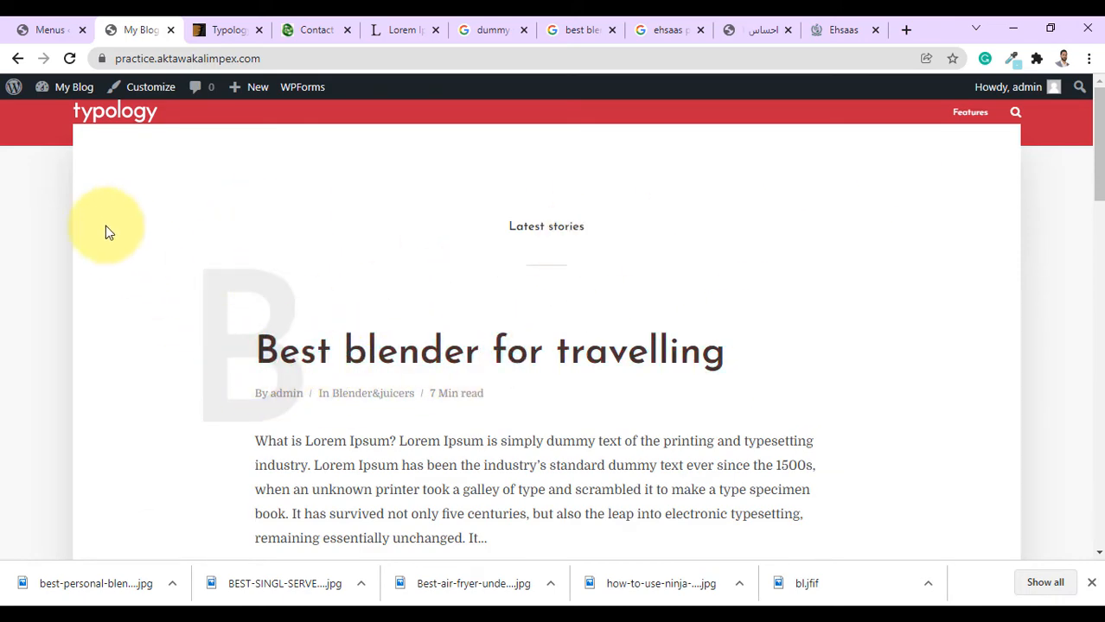
{"action": "scroll", "coordinate": [512, 362], "scroll_direction": "down", "scroll_amount": 6}
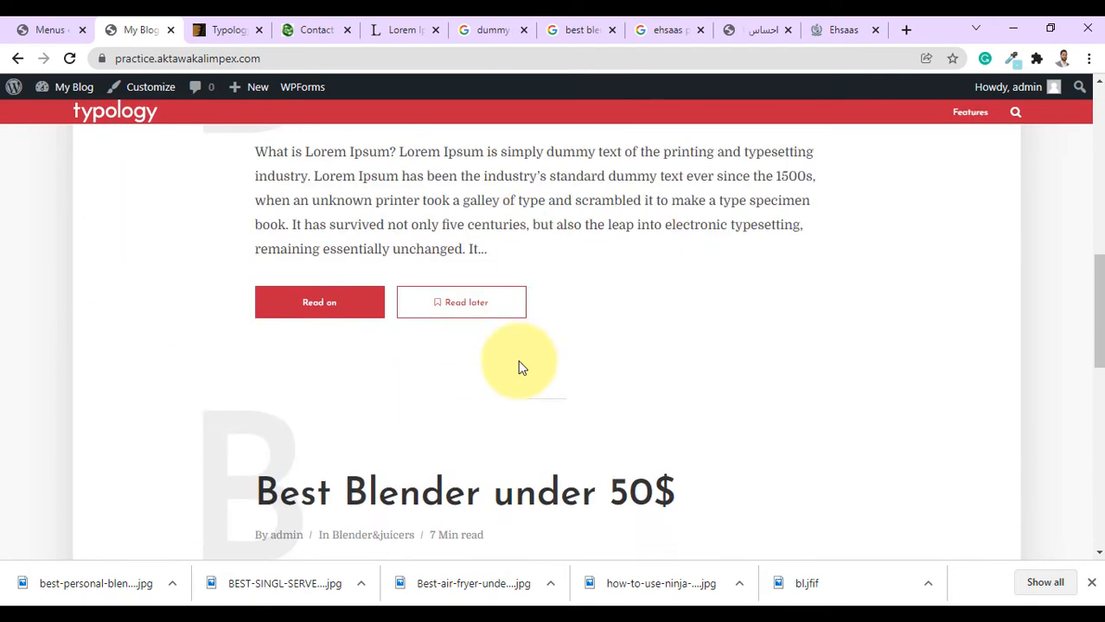
{"action": "scroll", "coordinate": [558, 393], "scroll_direction": "up", "scroll_amount": 15}
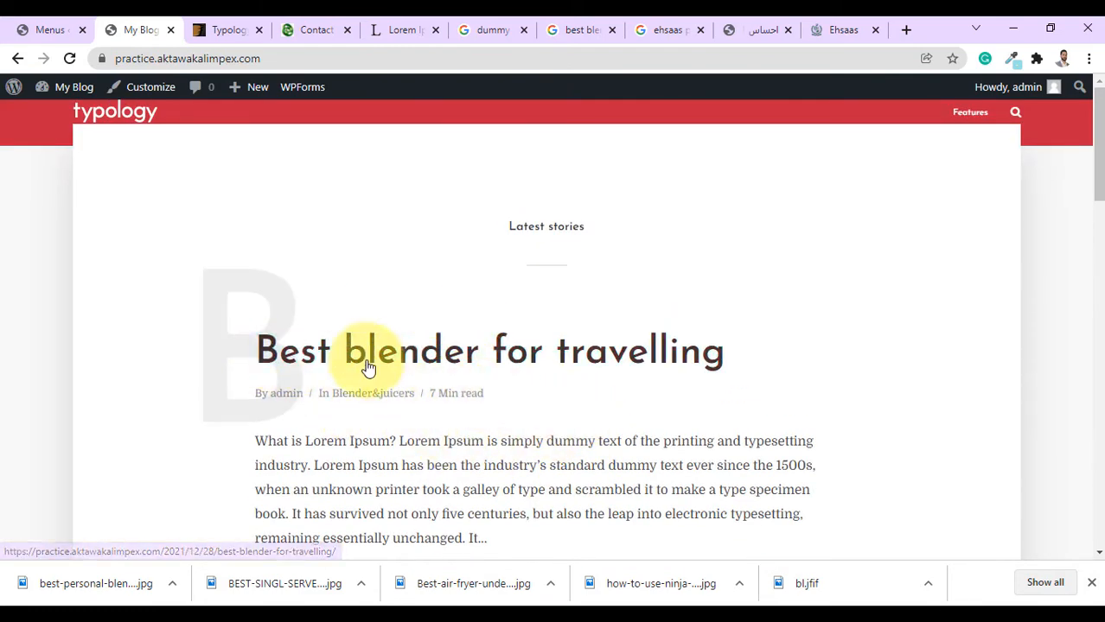
{"action": "left_click_drag", "start_coordinate": [1094, 148], "coordinate": [1091, 172]}
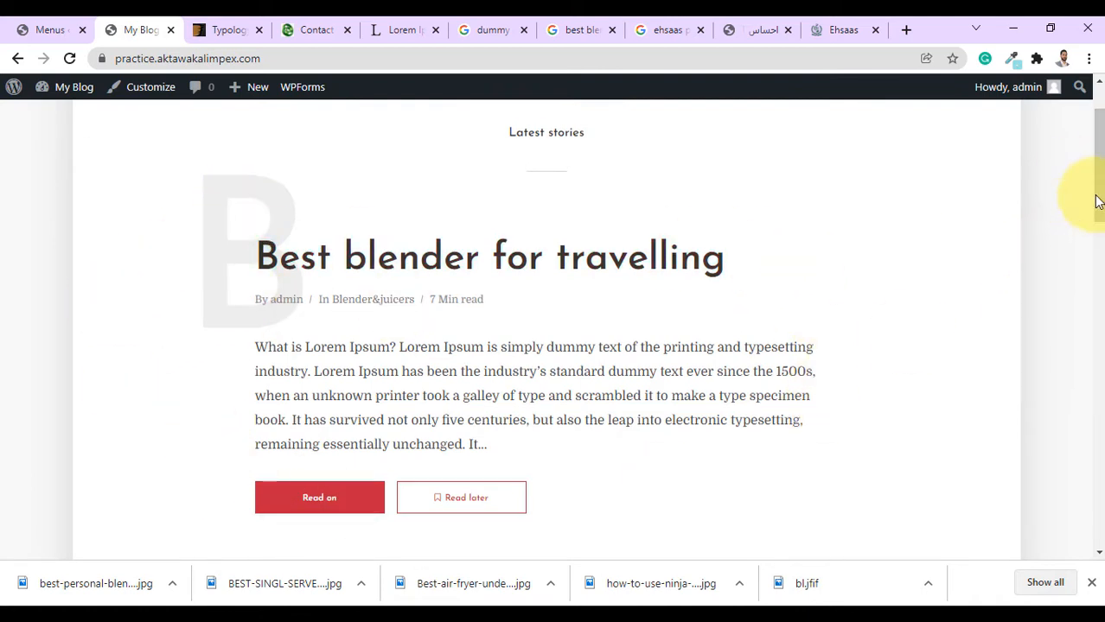
{"action": "left_click_drag", "start_coordinate": [1097, 170], "coordinate": [1098, 268]}
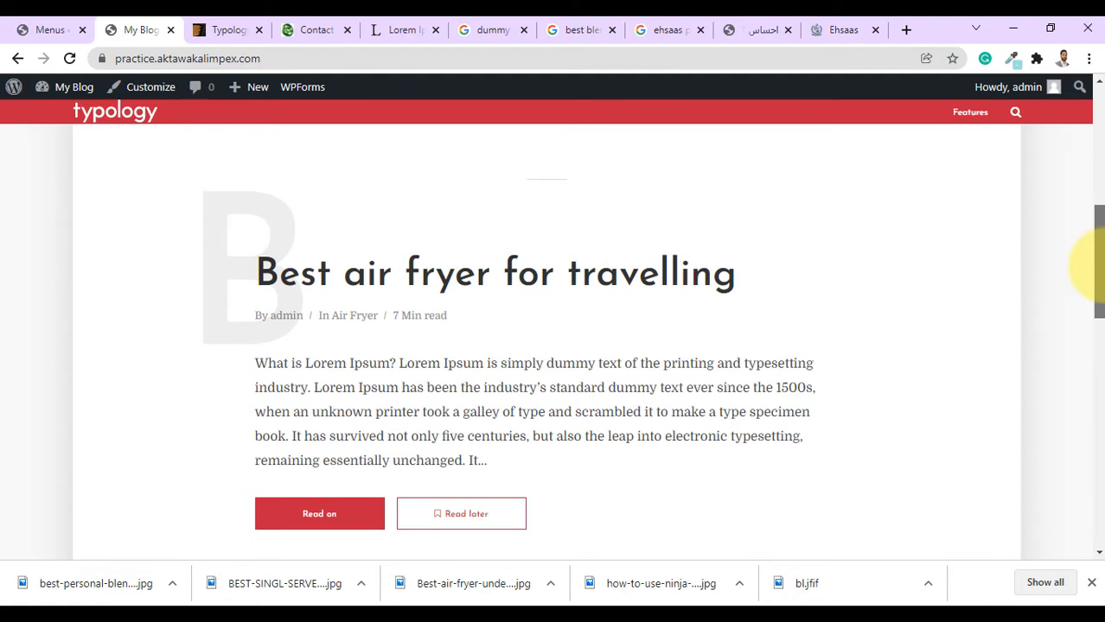
{"action": "left_click_drag", "start_coordinate": [1096, 268], "coordinate": [1097, 313]}
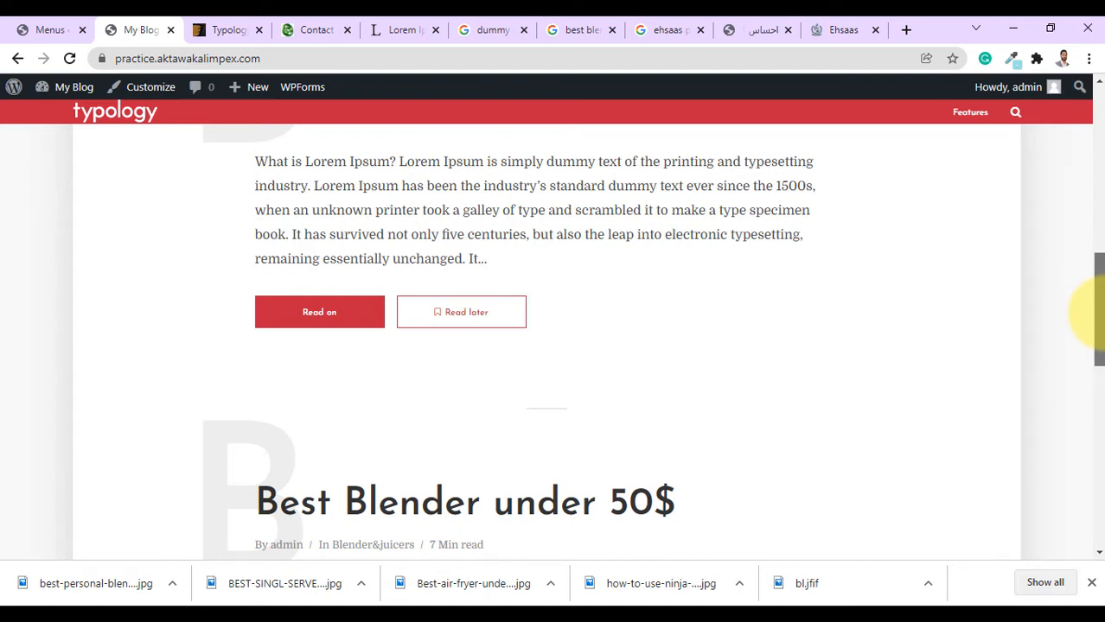
{"action": "left_click_drag", "start_coordinate": [1096, 313], "coordinate": [1096, 314]}
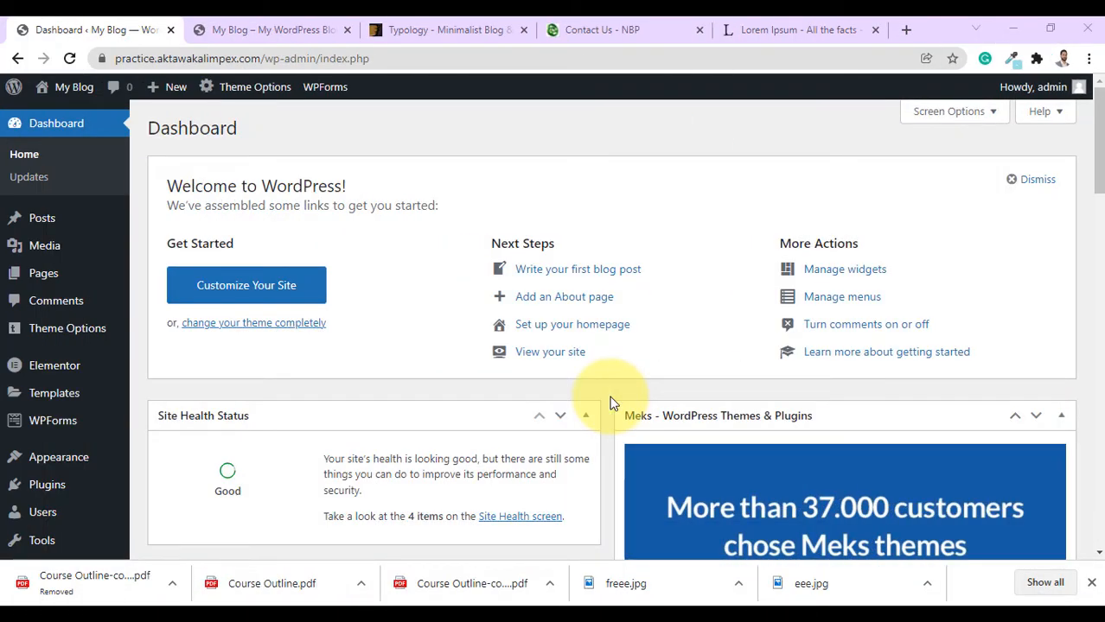
{"action": "left_click", "coordinate": [227, 29]}
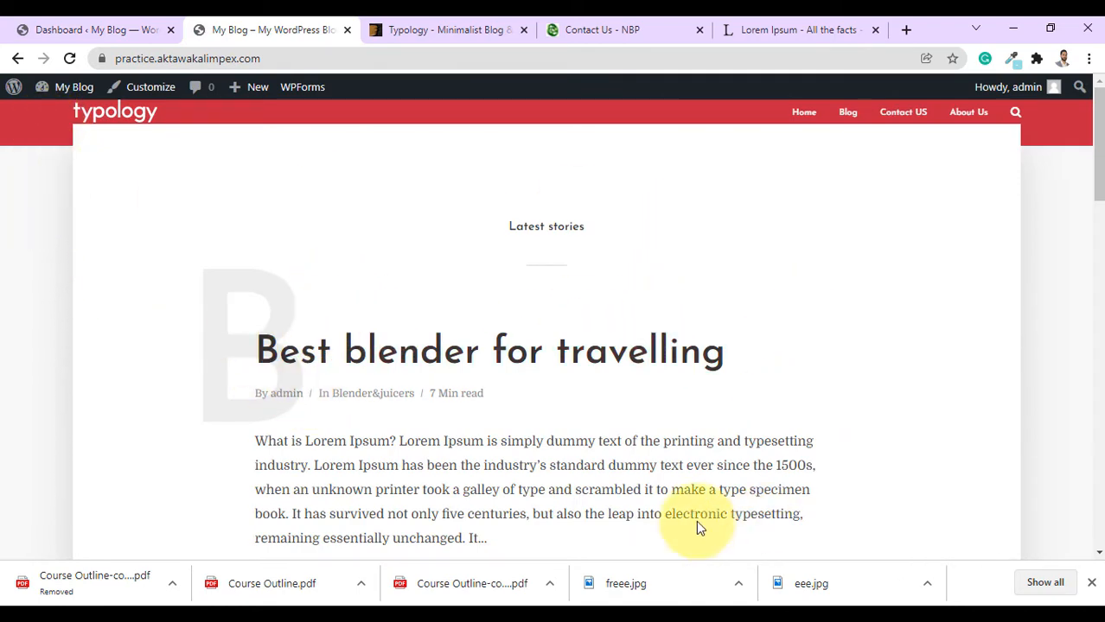
{"action": "scroll", "coordinate": [624, 346], "scroll_direction": "down", "scroll_amount": 3}
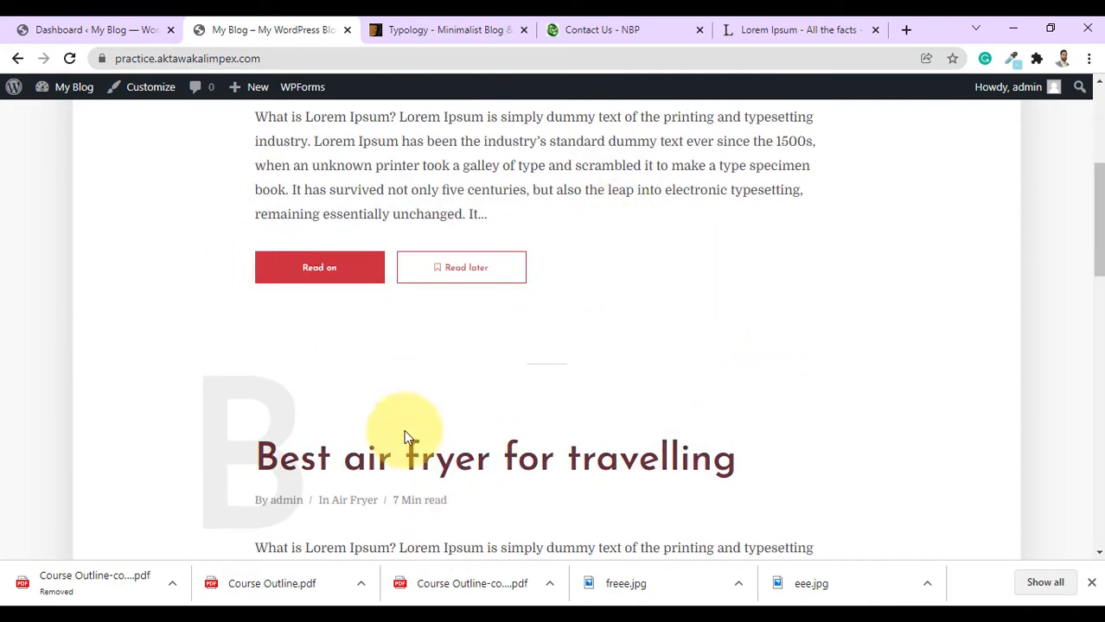
{"action": "scroll", "coordinate": [615, 424], "scroll_direction": "up", "scroll_amount": 3}
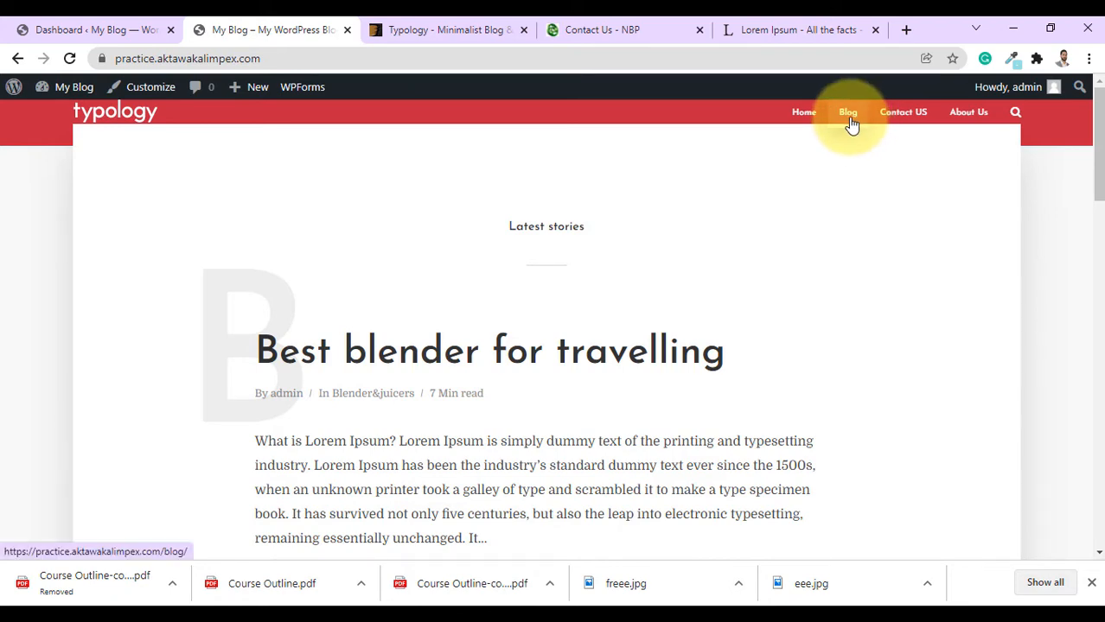
{"action": "left_click", "coordinate": [51, 29]}
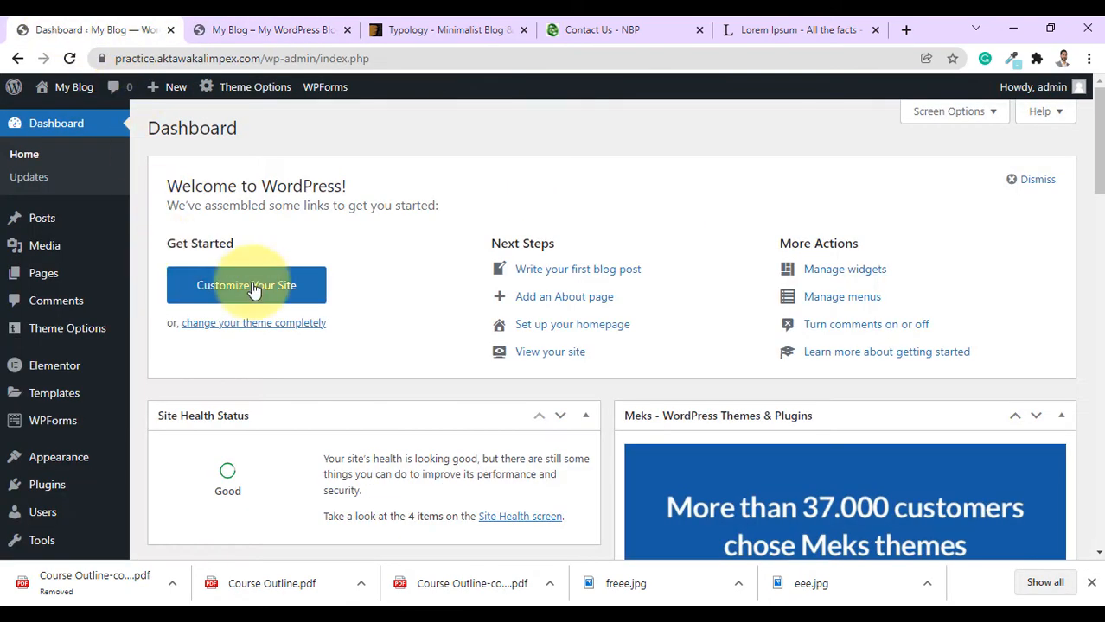
In Reading settings, use static page Home as homepage and Blog as posts page, save, then view the front page.
{"action": "scroll", "coordinate": [148, 338], "scroll_direction": "down", "scroll_amount": 3}
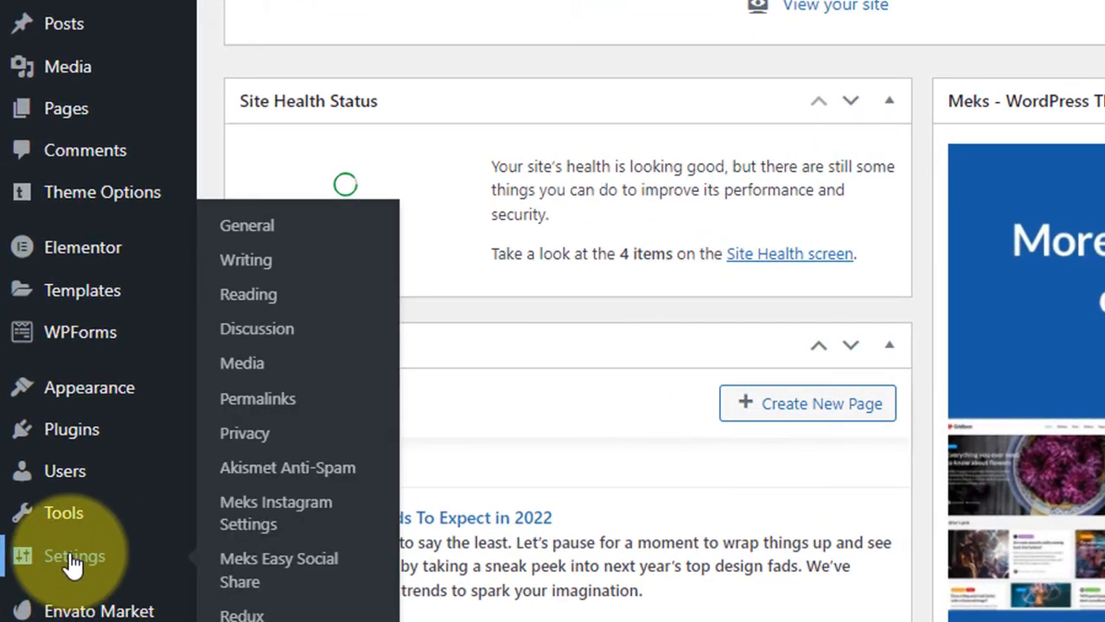
{"action": "left_click", "coordinate": [73, 558]}
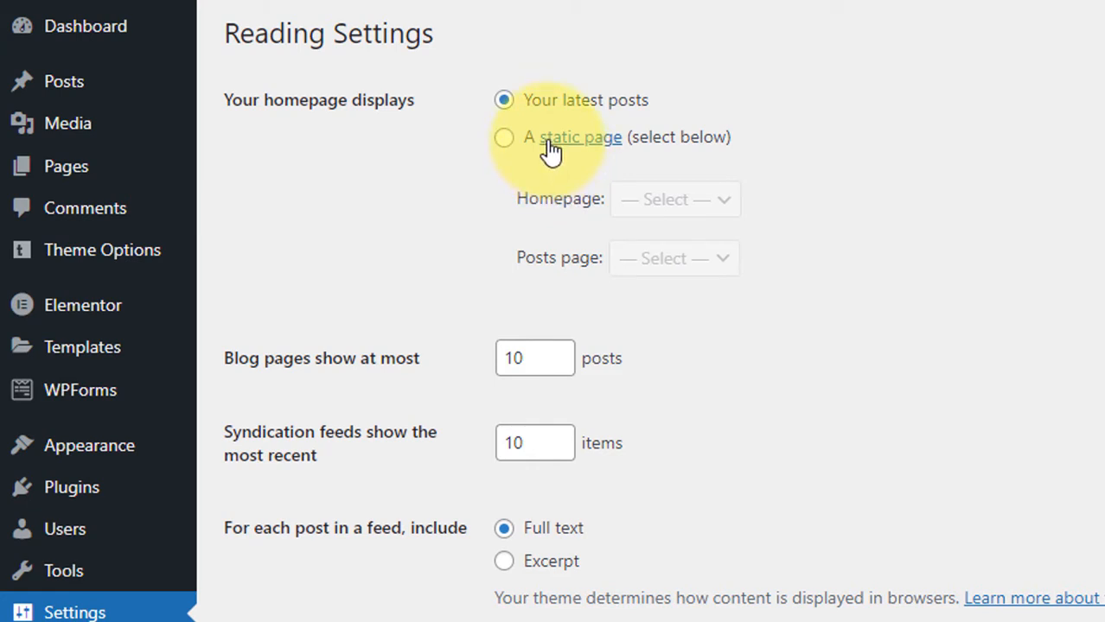
{"action": "left_click", "coordinate": [504, 140]}
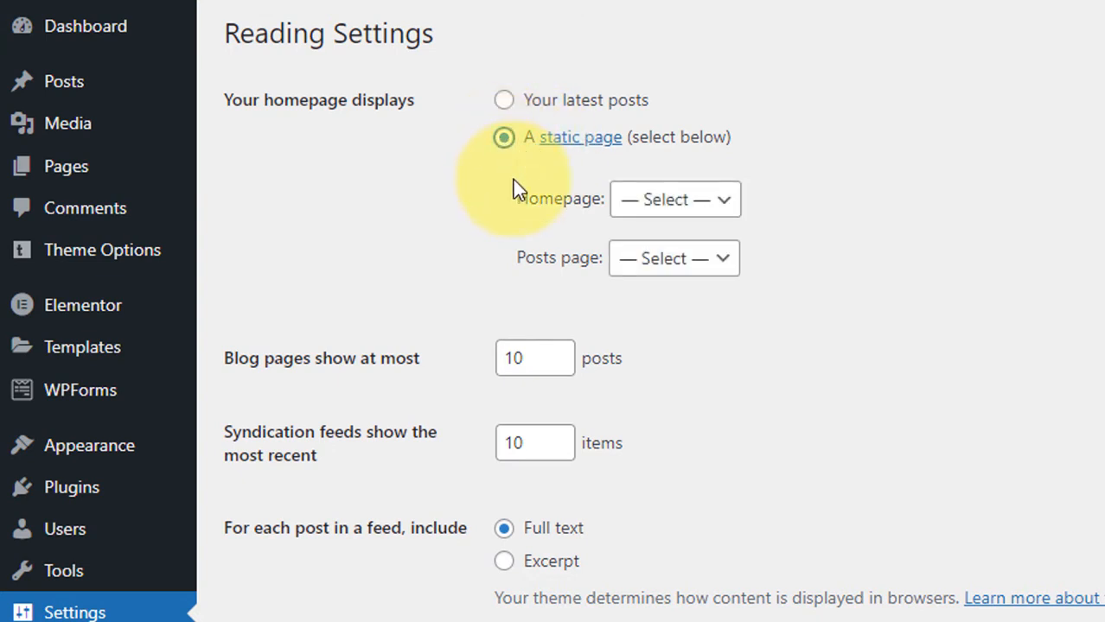
{"action": "left_click_drag", "start_coordinate": [515, 207], "coordinate": [555, 214]}
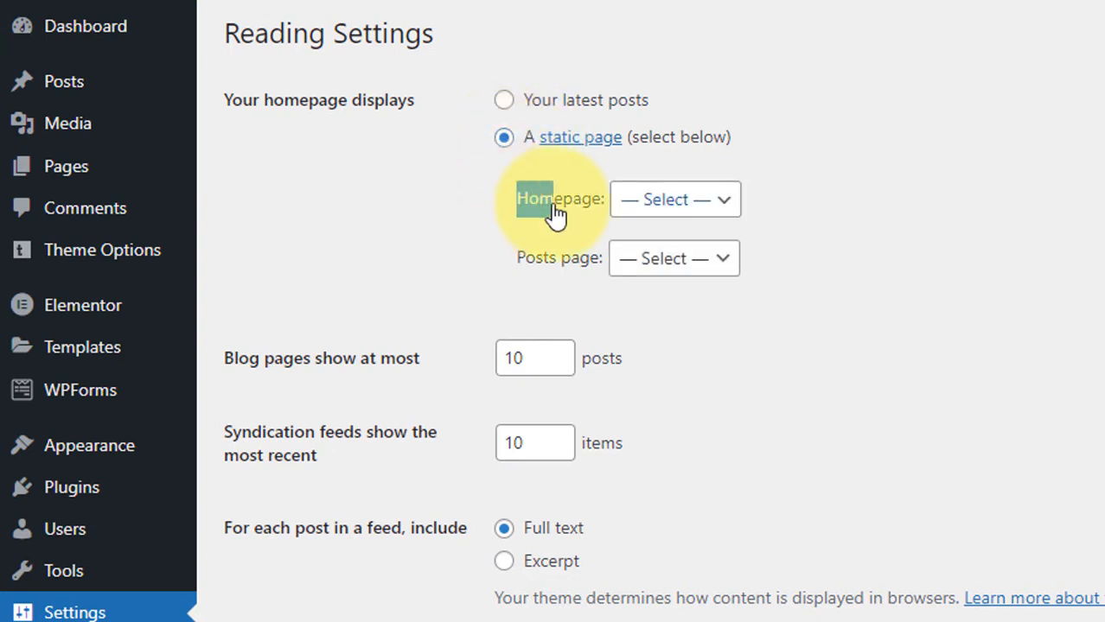
{"action": "left_click", "coordinate": [649, 217]}
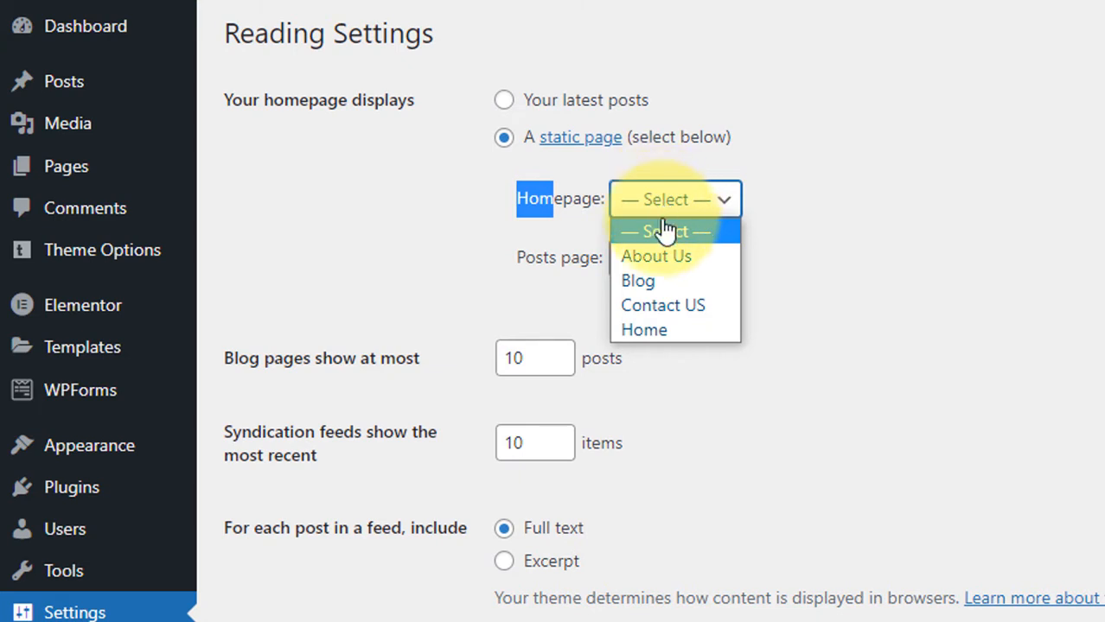
{"action": "left_click", "coordinate": [658, 329]}
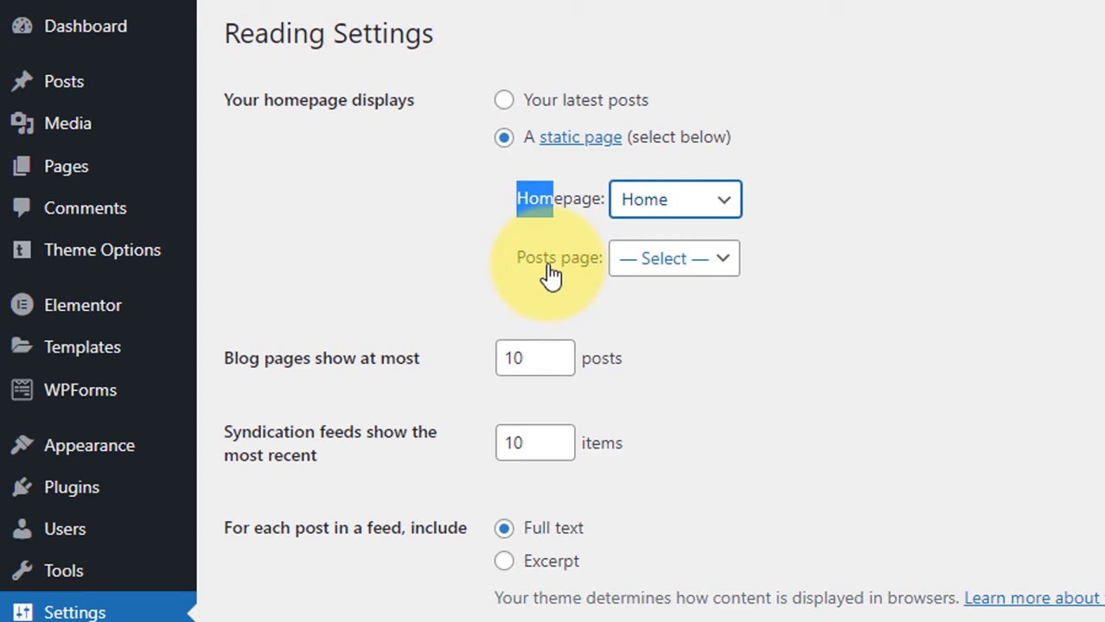
{"action": "left_click", "coordinate": [689, 286]}
{"action": "left_click", "coordinate": [650, 339]}
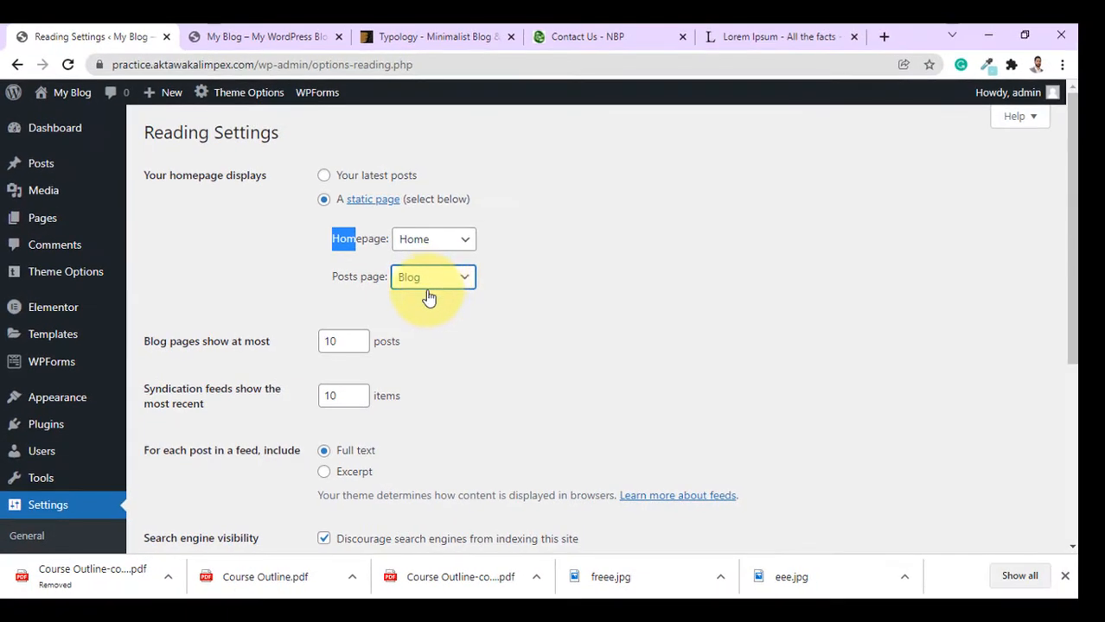
{"action": "scroll", "coordinate": [619, 337], "scroll_direction": "down", "scroll_amount": 5}
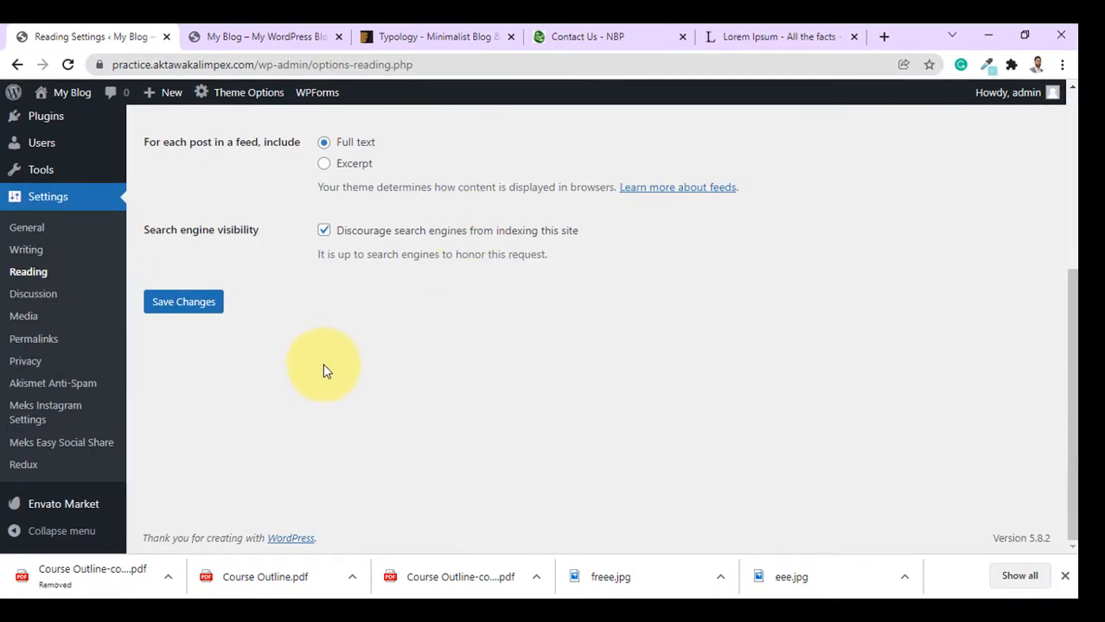
{"action": "left_click", "coordinate": [189, 311]}
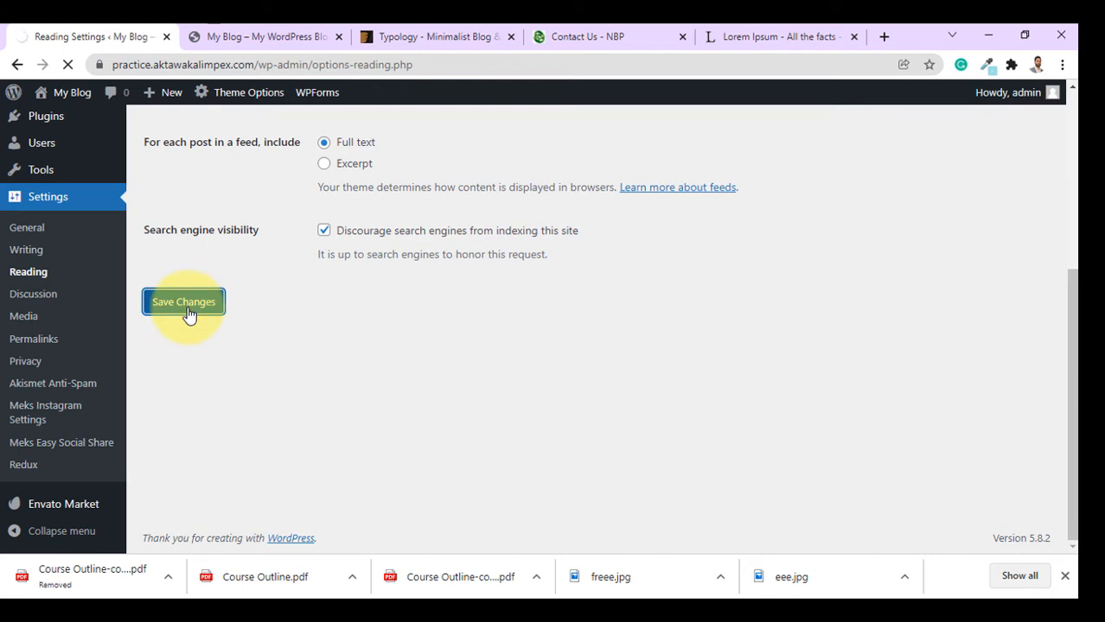
{"action": "left_click", "coordinate": [235, 36]}
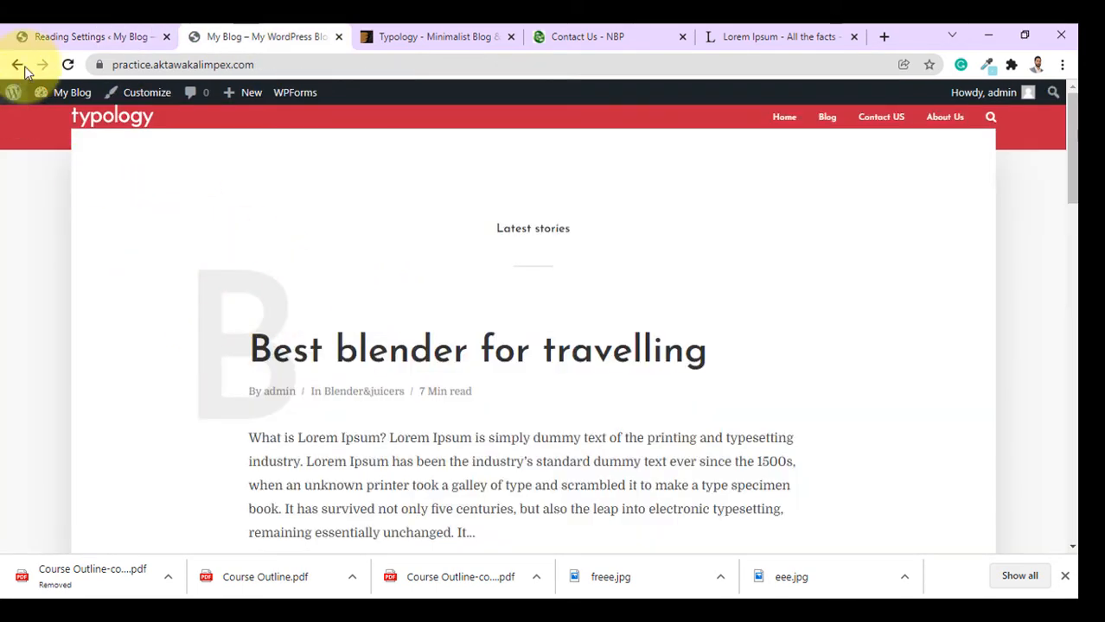
{"action": "left_click", "coordinate": [68, 64]}
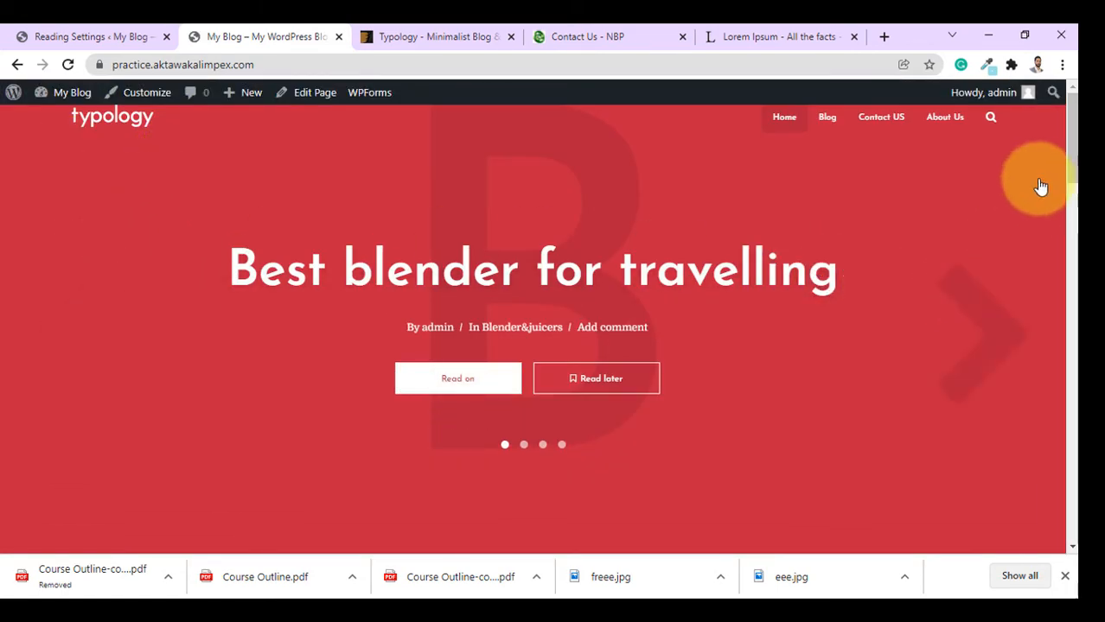
{"action": "left_click_drag", "start_coordinate": [1069, 135], "coordinate": [1068, 98]}
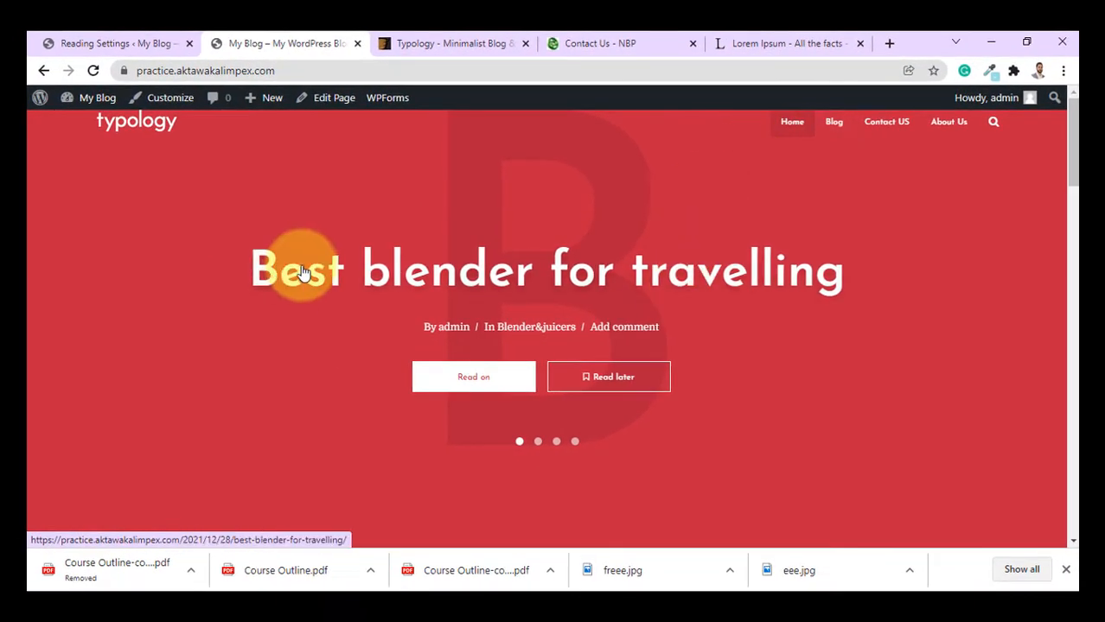
{"action": "scroll", "coordinate": [389, 359], "scroll_direction": "down", "scroll_amount": 8}
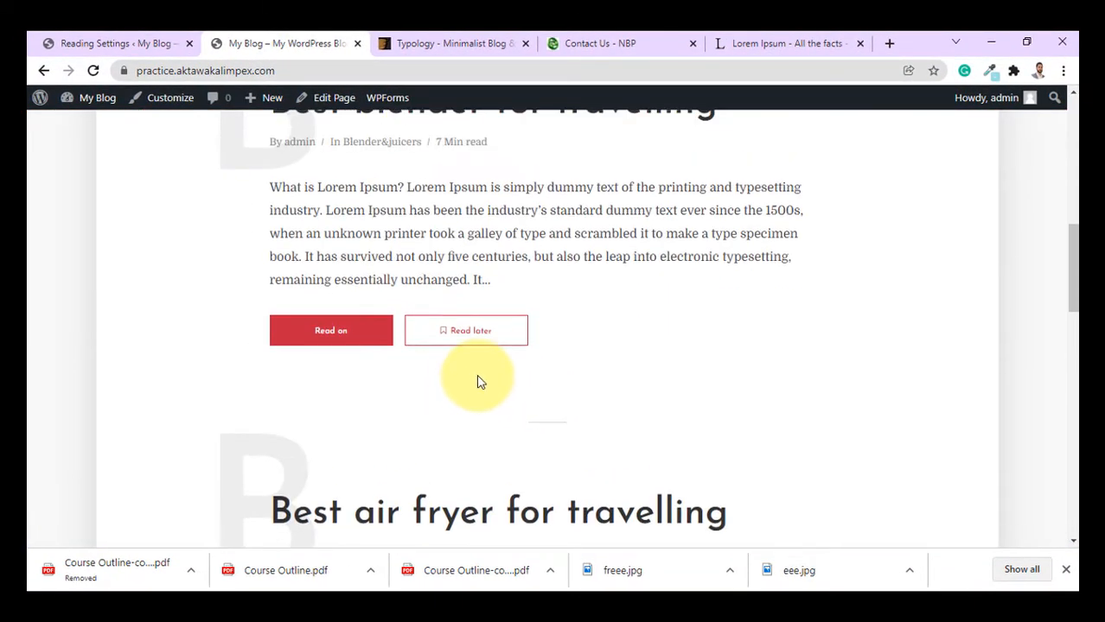
{"action": "scroll", "coordinate": [481, 381], "scroll_direction": "up", "scroll_amount": 4}
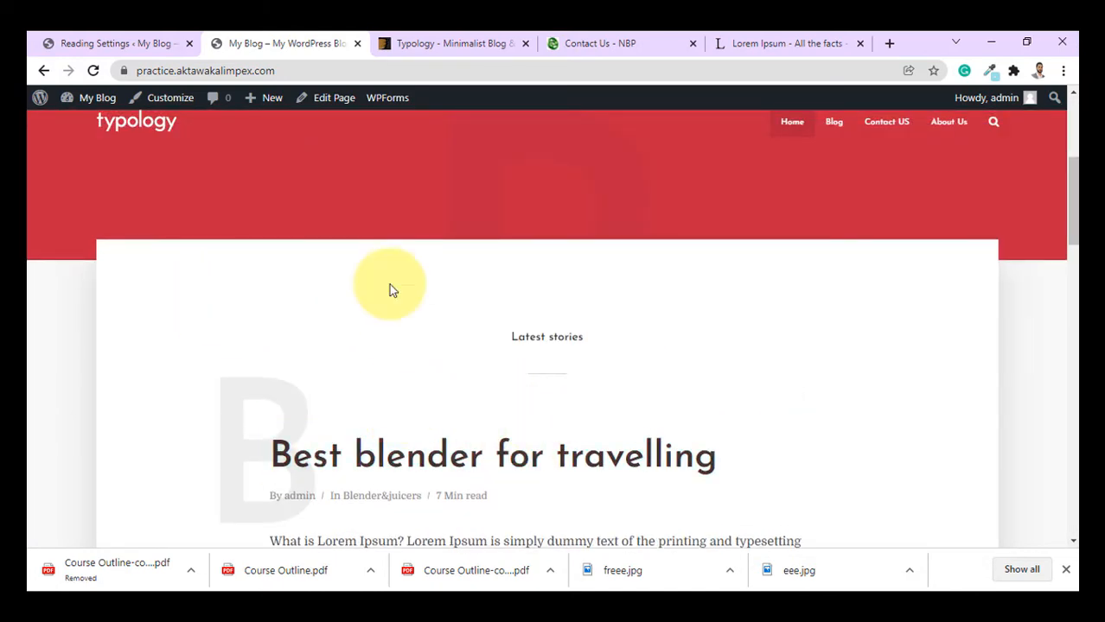
{"action": "scroll", "coordinate": [545, 270], "scroll_direction": "down", "scroll_amount": 4}
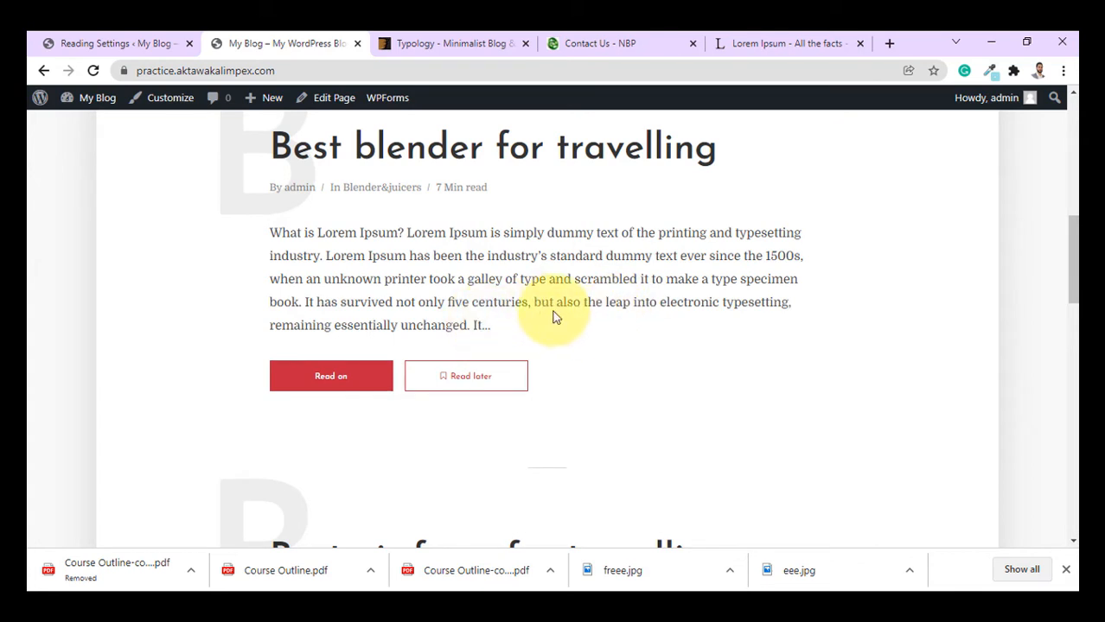
{"action": "scroll", "coordinate": [1070, 268], "scroll_direction": "up", "scroll_amount": 1}
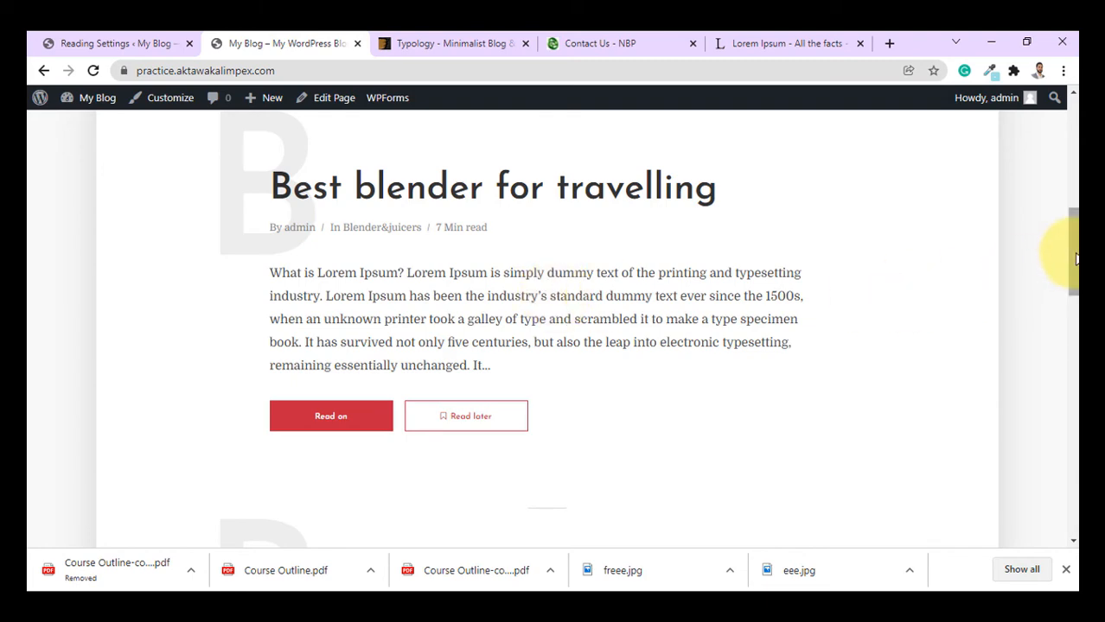
{"action": "left_click_drag", "start_coordinate": [1076, 257], "coordinate": [1064, 456]}
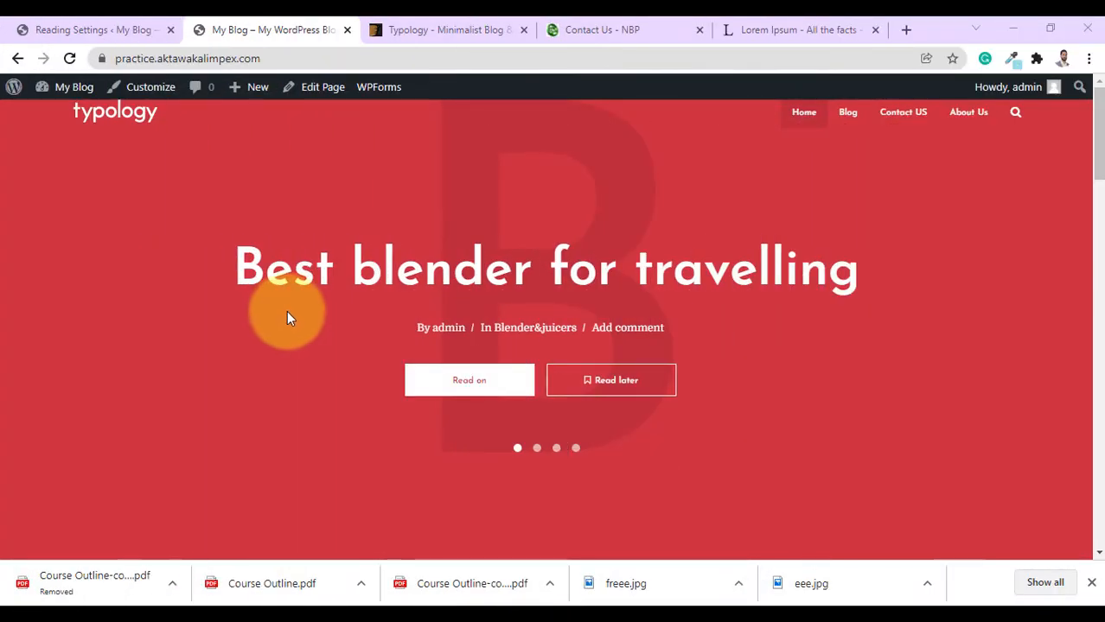
Open Typology Options on the Branding section to see the logo, retina logo and custom logo URL settings.
{"action": "left_click", "coordinate": [120, 24]}
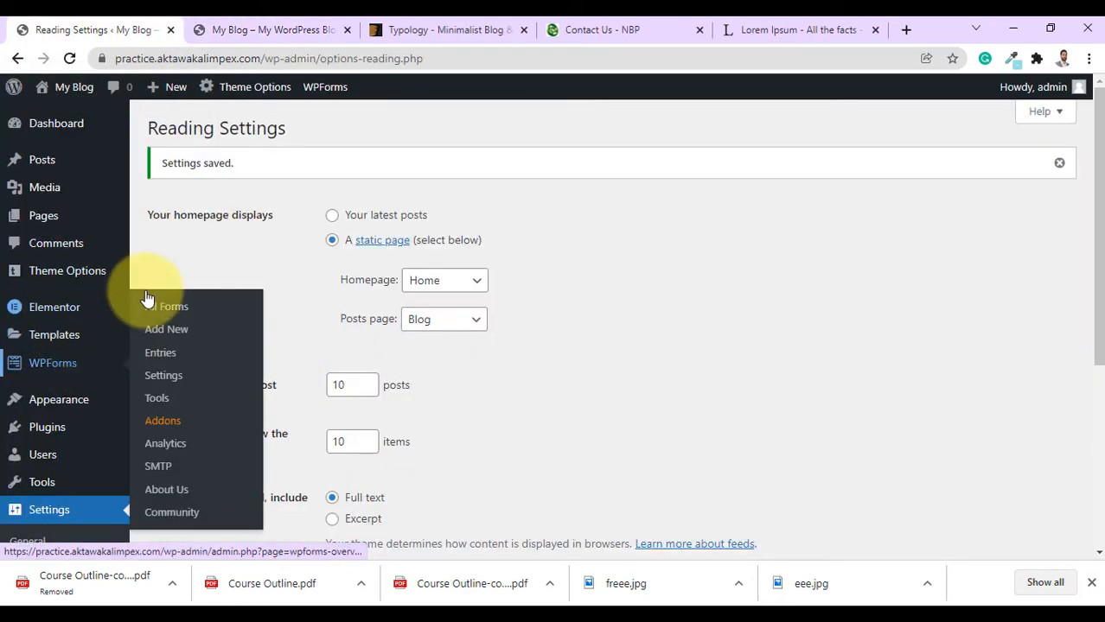
{"action": "scroll", "coordinate": [87, 255], "scroll_direction": "down", "scroll_amount": 3}
{"action": "scroll", "coordinate": [102, 258], "scroll_direction": "up", "scroll_amount": 2}
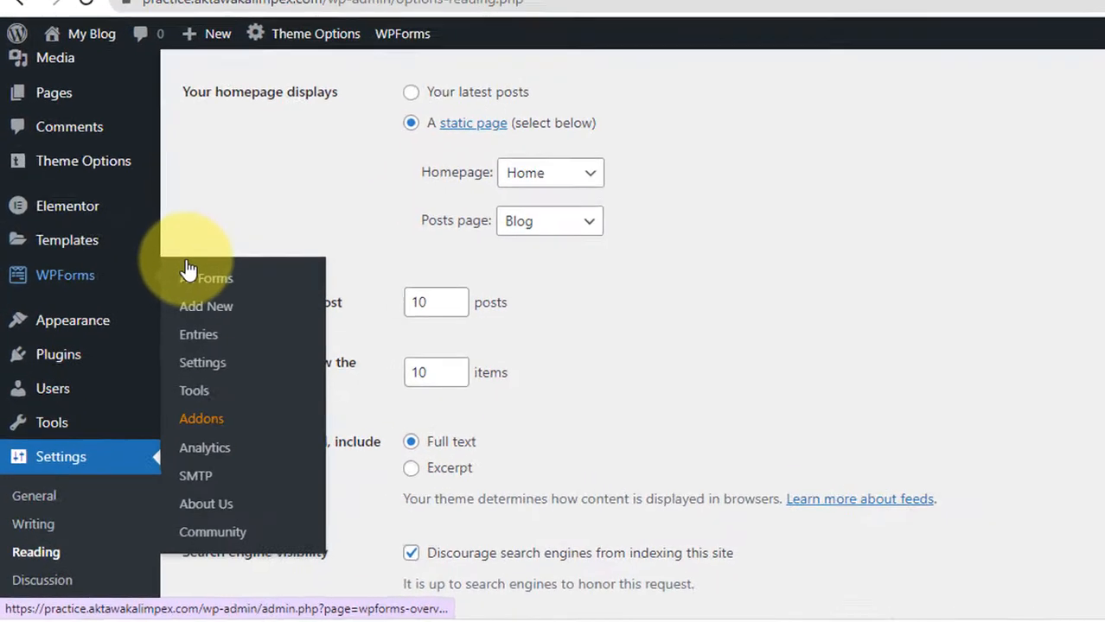
{"action": "mouse_move", "coordinate": [53, 197]}
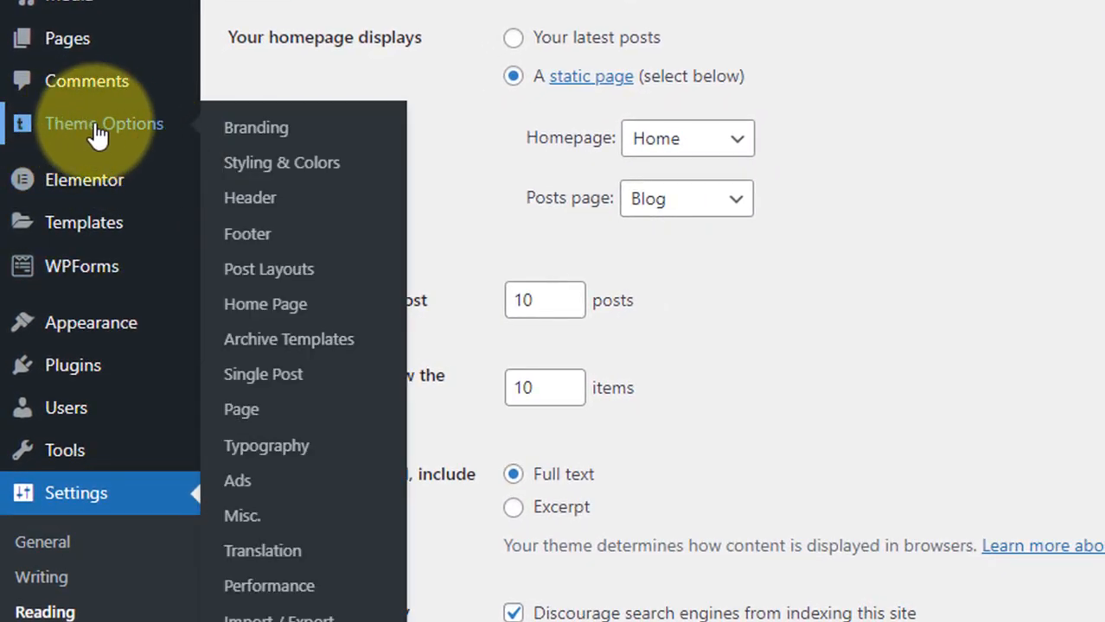
{"action": "left_click", "coordinate": [107, 131]}
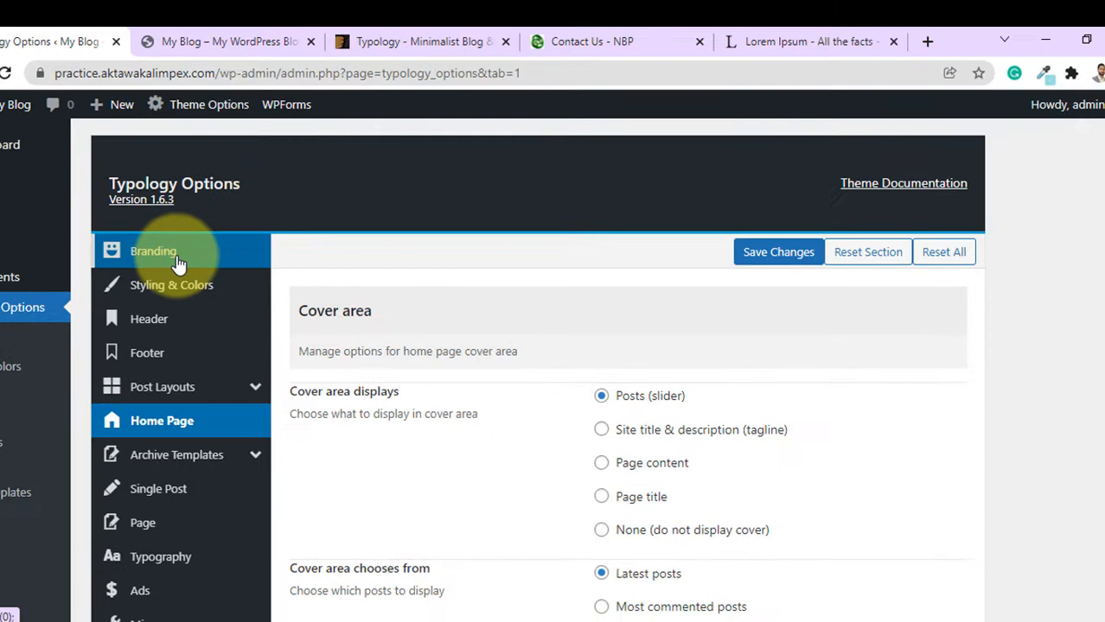
{"action": "left_click", "coordinate": [195, 247]}
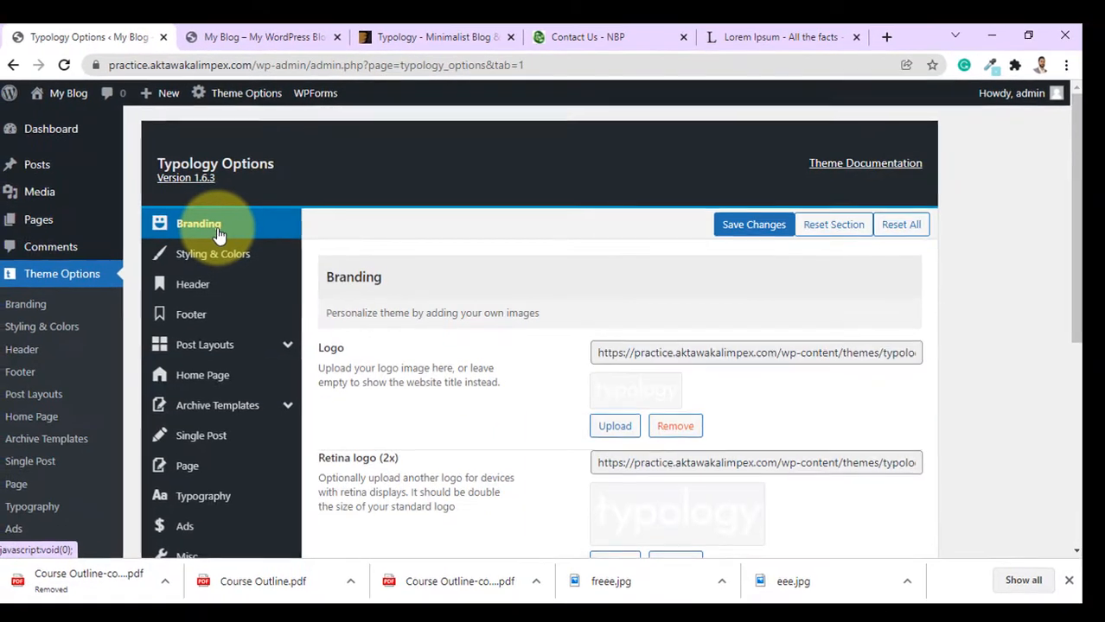
{"action": "left_click", "coordinate": [256, 37]}
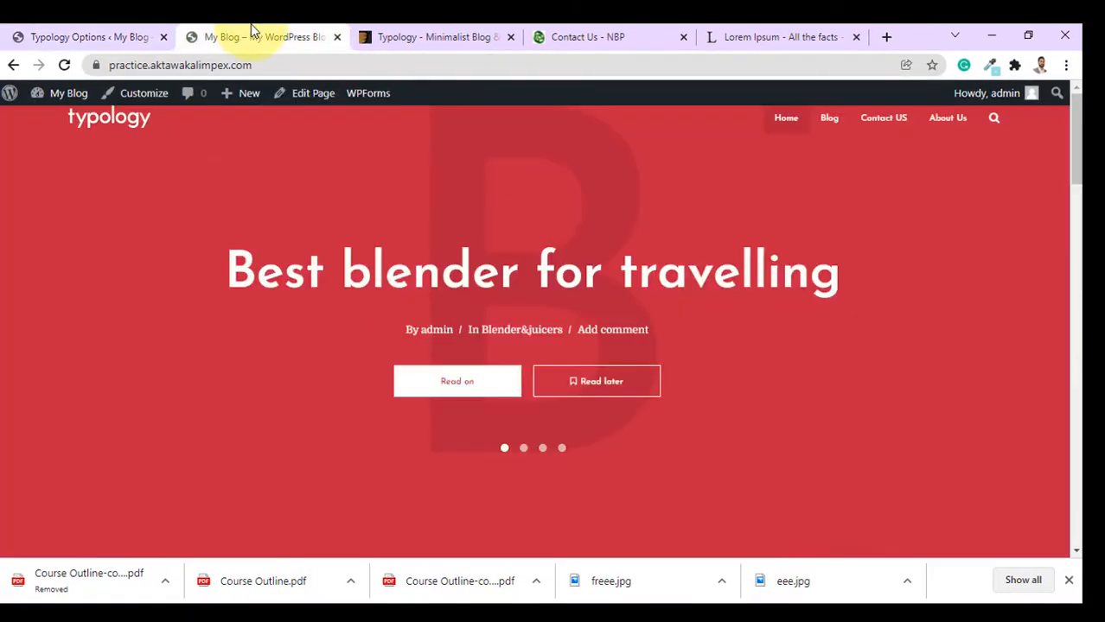
{"action": "left_click", "coordinate": [84, 36]}
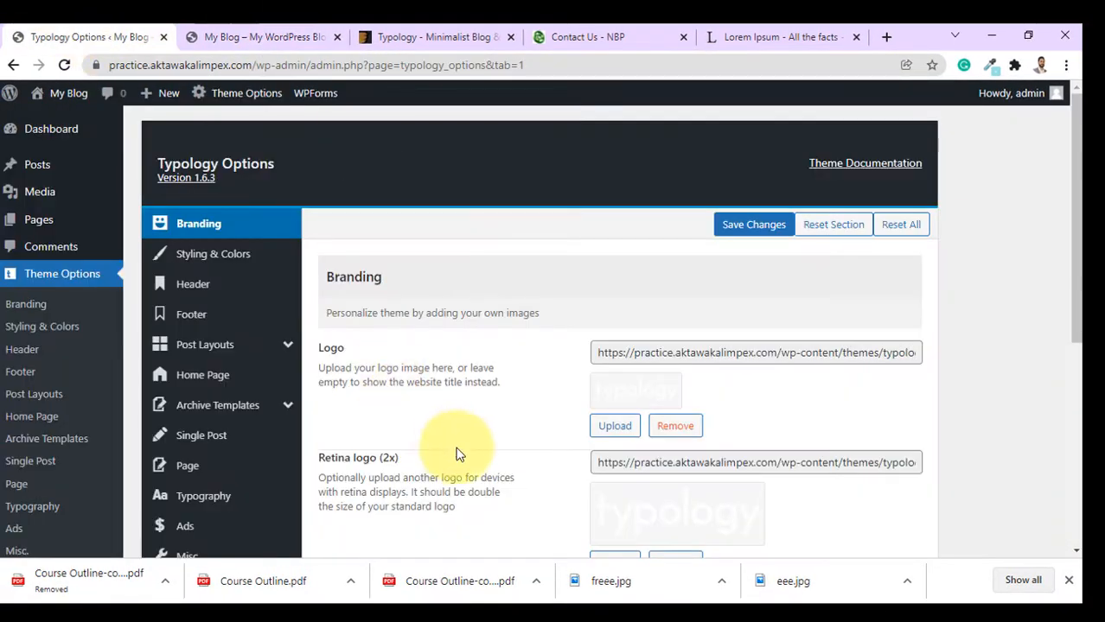
{"action": "scroll", "coordinate": [649, 456], "scroll_direction": "down", "scroll_amount": 3}
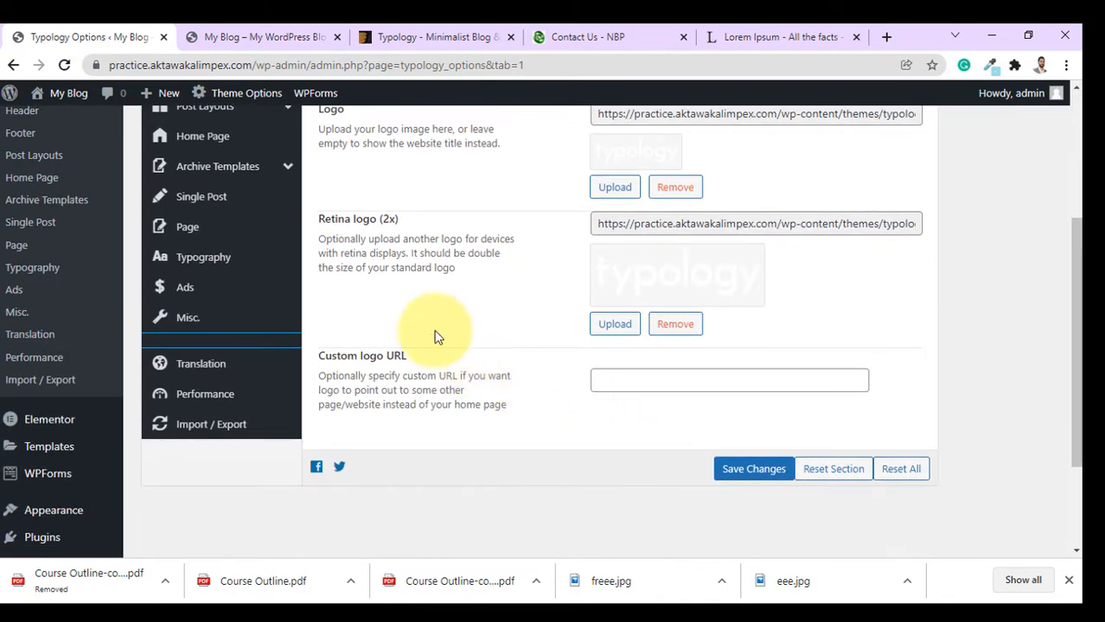
{"action": "scroll", "coordinate": [439, 338], "scroll_direction": "up", "scroll_amount": 3}
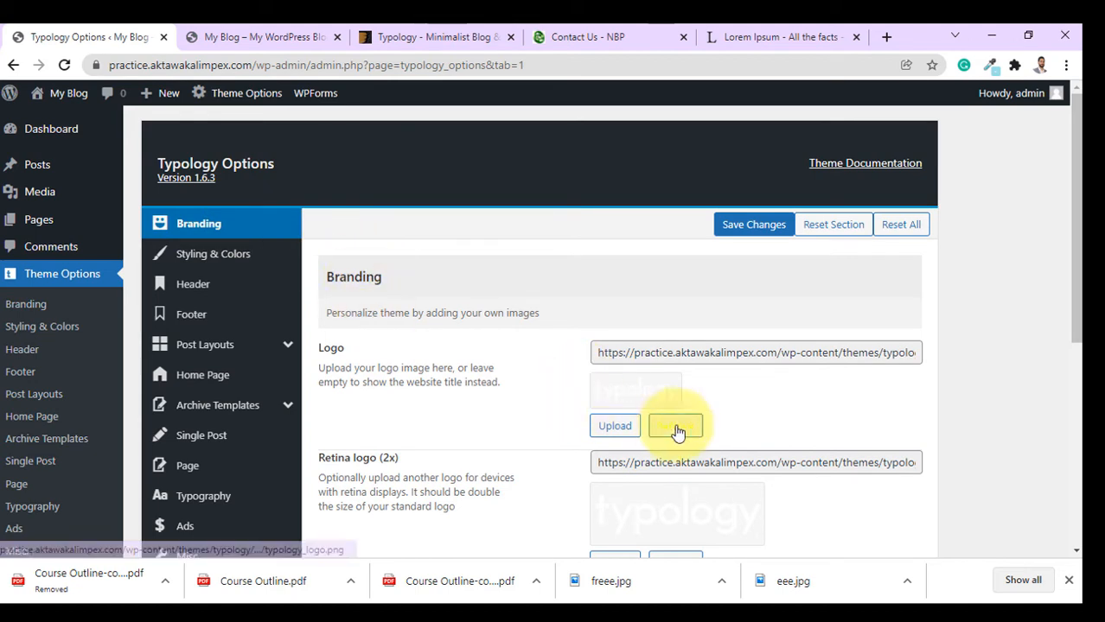
Replace the Typology logo with the Slack image from the Media Library, save, and check the front page.
{"action": "left_click", "coordinate": [614, 427]}
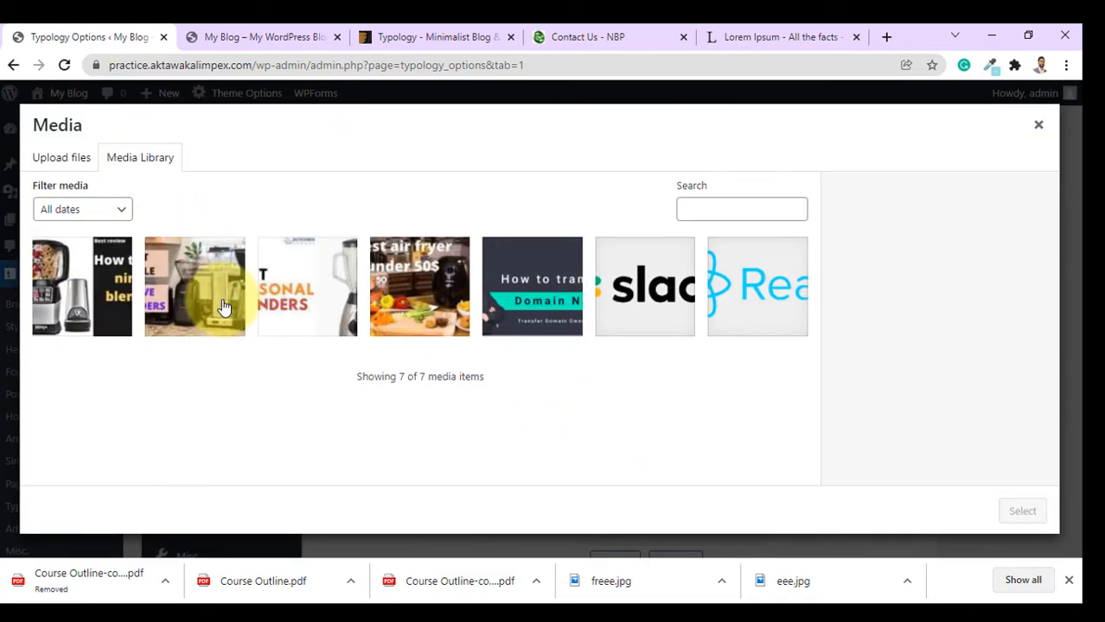
{"action": "left_click", "coordinate": [631, 308]}
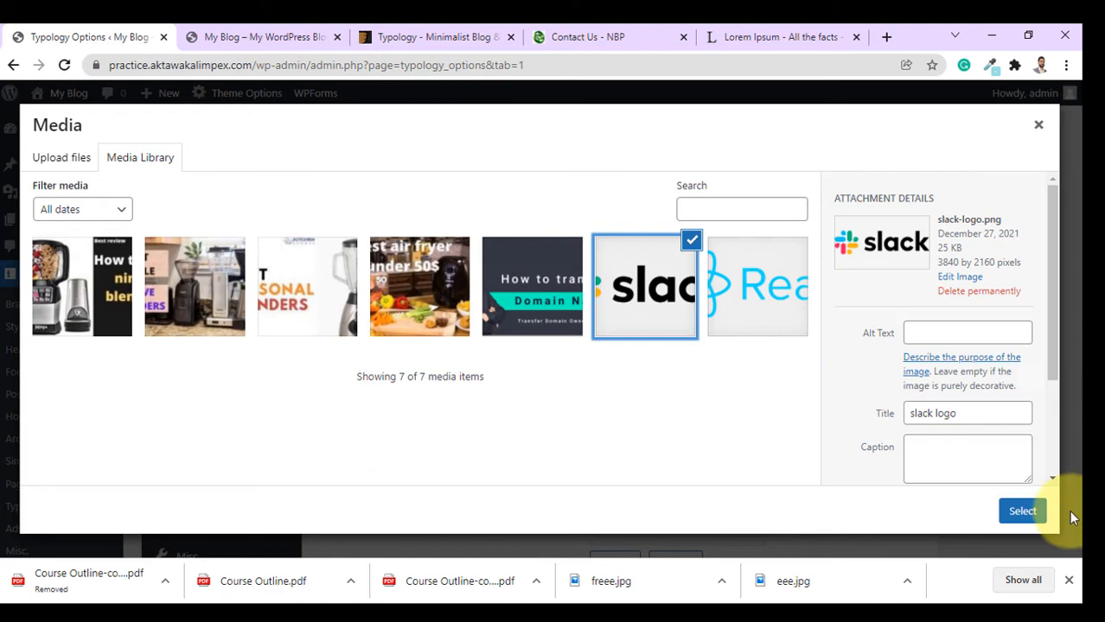
{"action": "left_click", "coordinate": [1022, 512]}
{"action": "scroll", "coordinate": [707, 412], "scroll_direction": "down", "scroll_amount": 2}
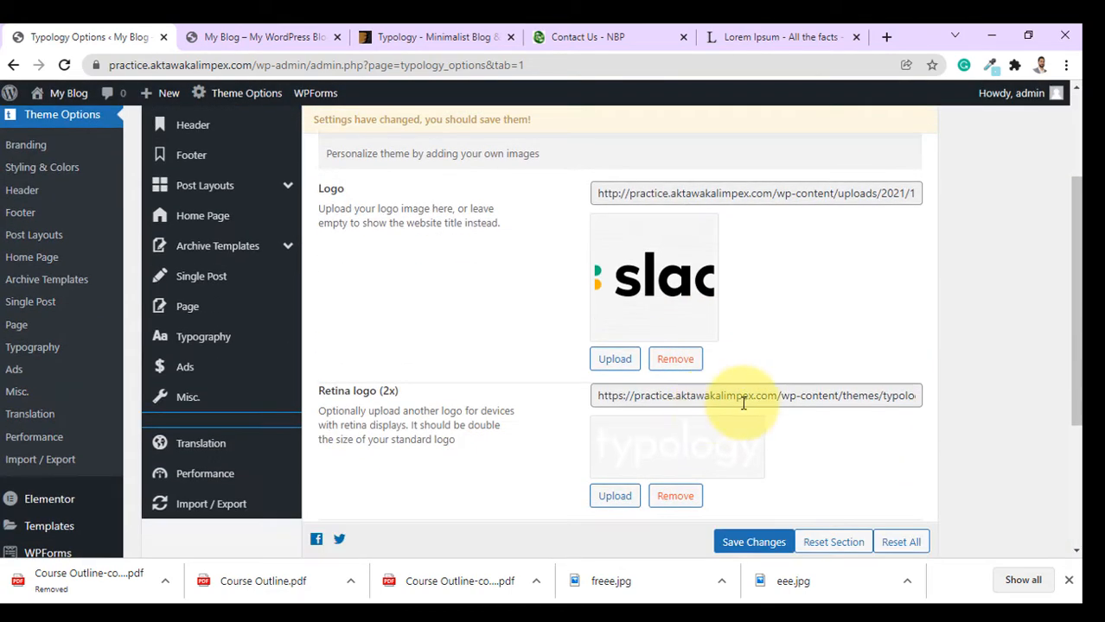
{"action": "left_click", "coordinate": [753, 543]}
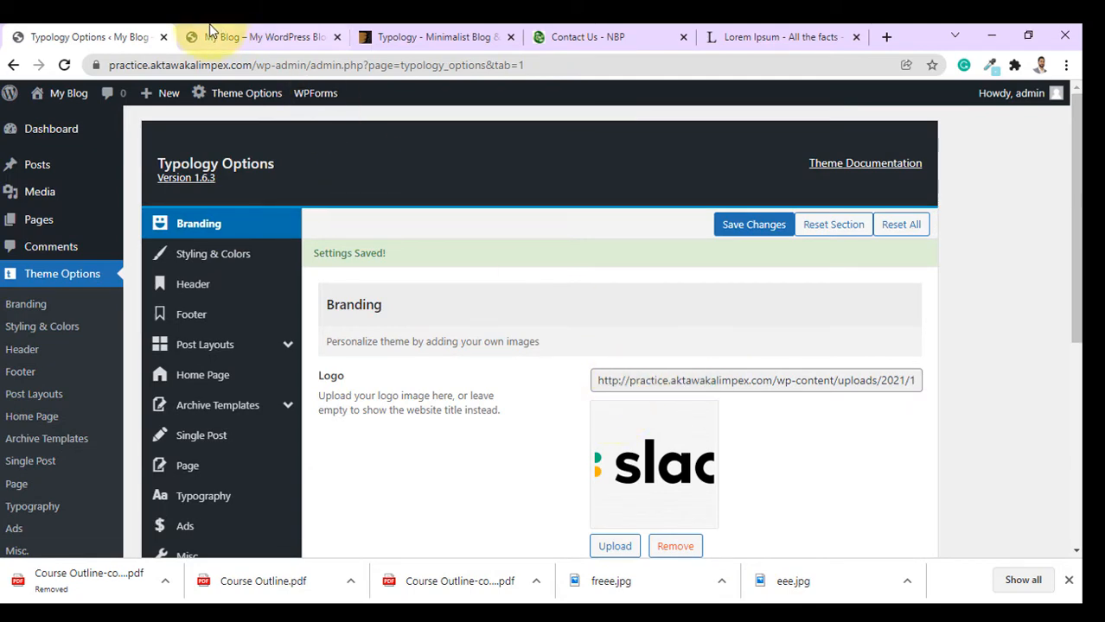
{"action": "left_click", "coordinate": [210, 31]}
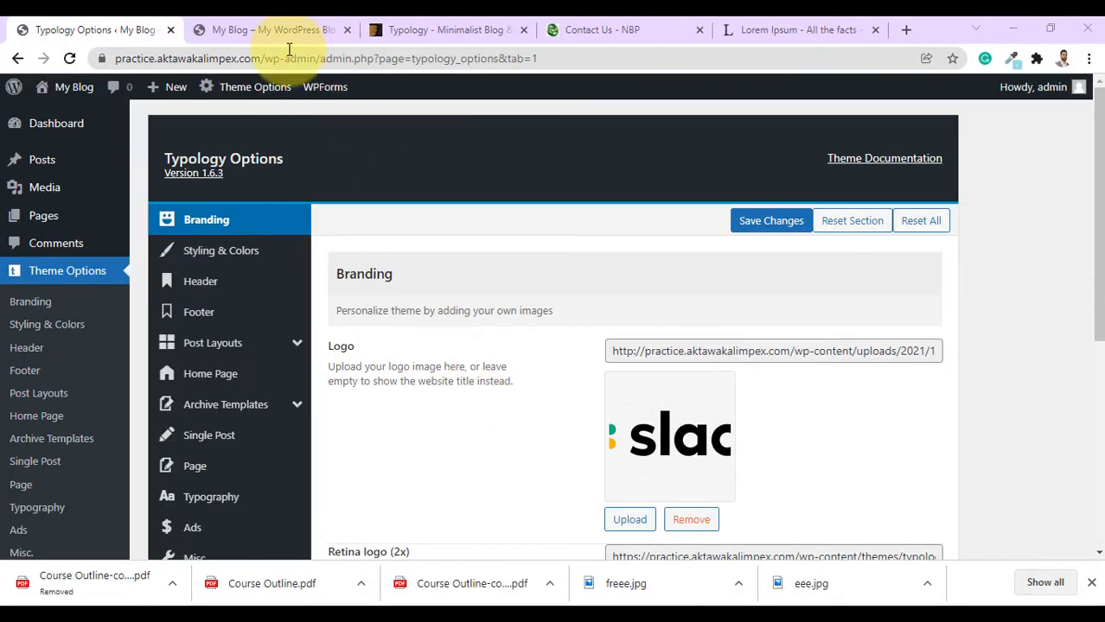
{"action": "left_click", "coordinate": [275, 33]}
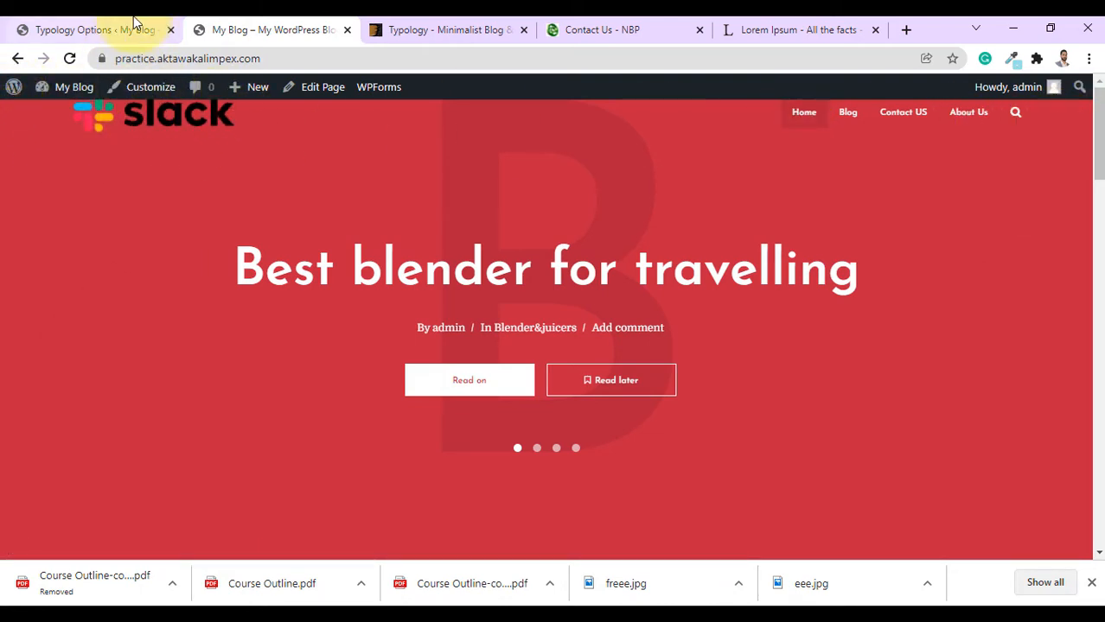
{"action": "left_click", "coordinate": [108, 29]}
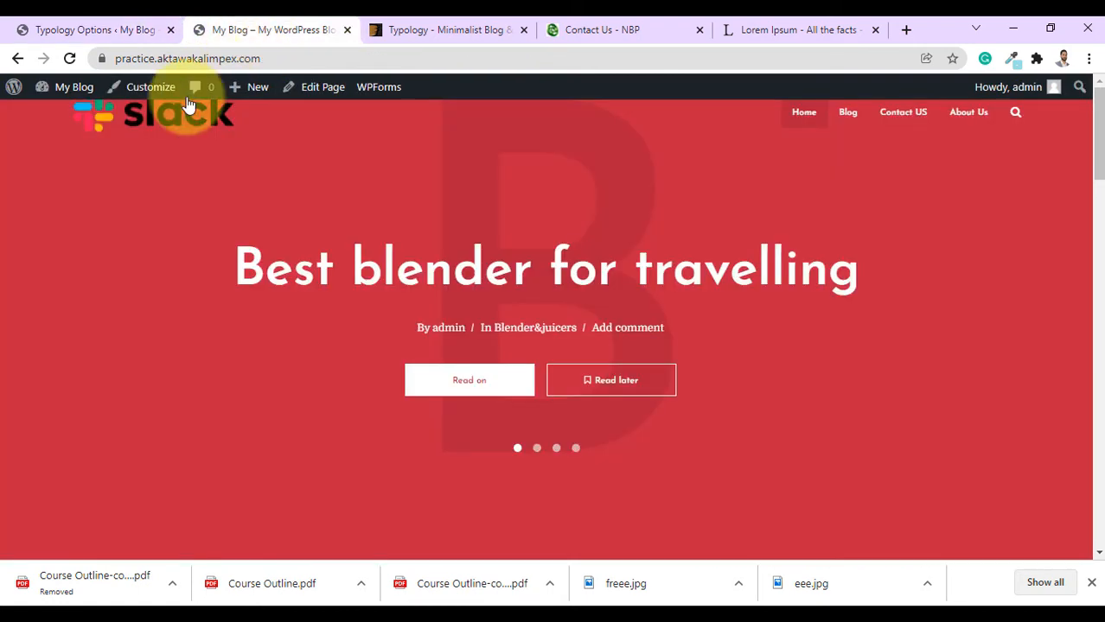
Change the Typology header height from 30 to 110 px and save it.
{"action": "left_click", "coordinate": [273, 29]}
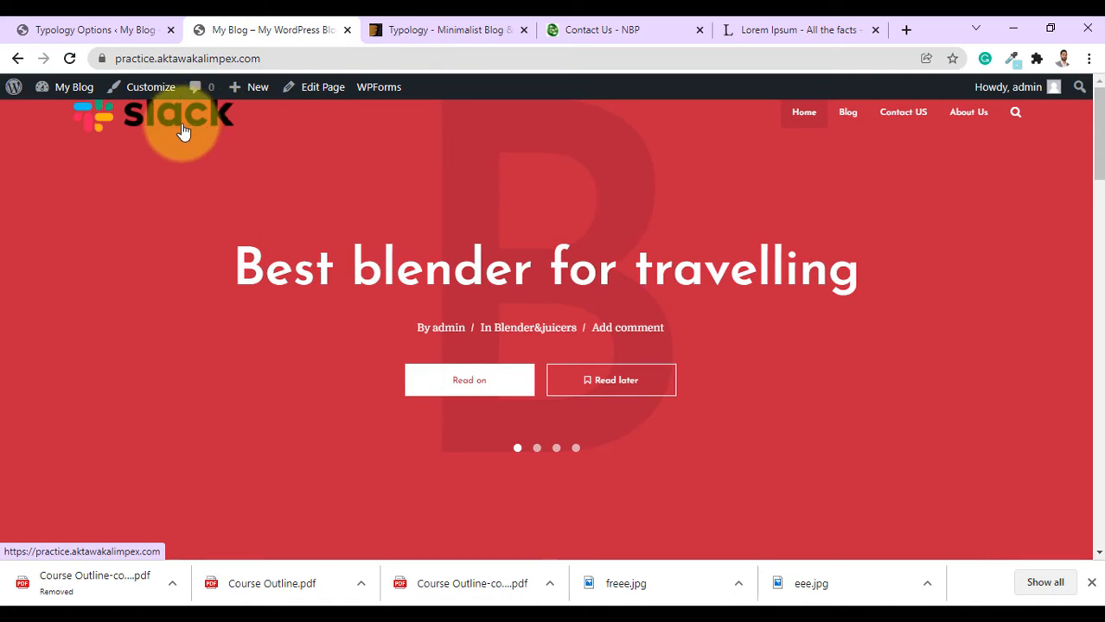
{"action": "left_click", "coordinate": [129, 33]}
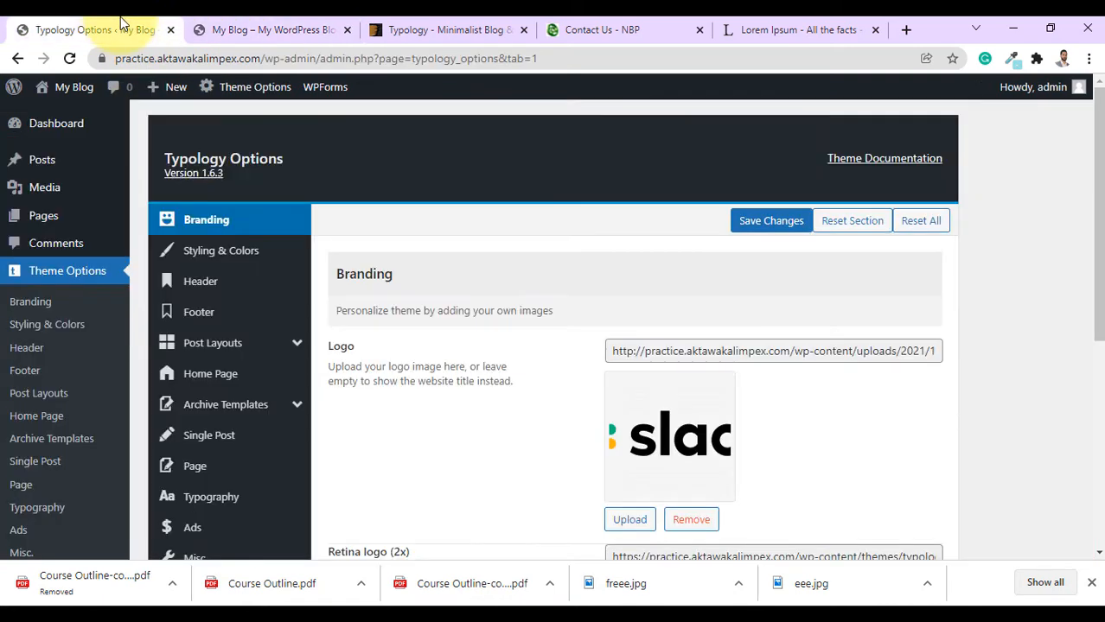
{"action": "left_click", "coordinate": [205, 286]}
{"action": "scroll", "coordinate": [813, 316], "scroll_direction": "down", "scroll_amount": 3}
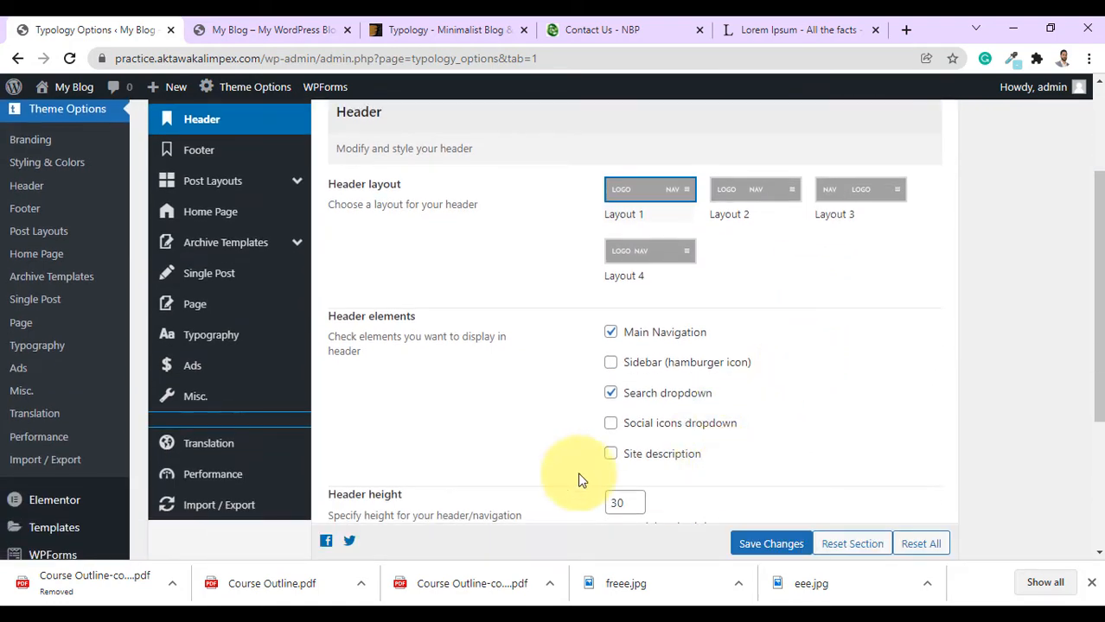
{"action": "scroll", "coordinate": [353, 515], "scroll_direction": "down", "scroll_amount": 2}
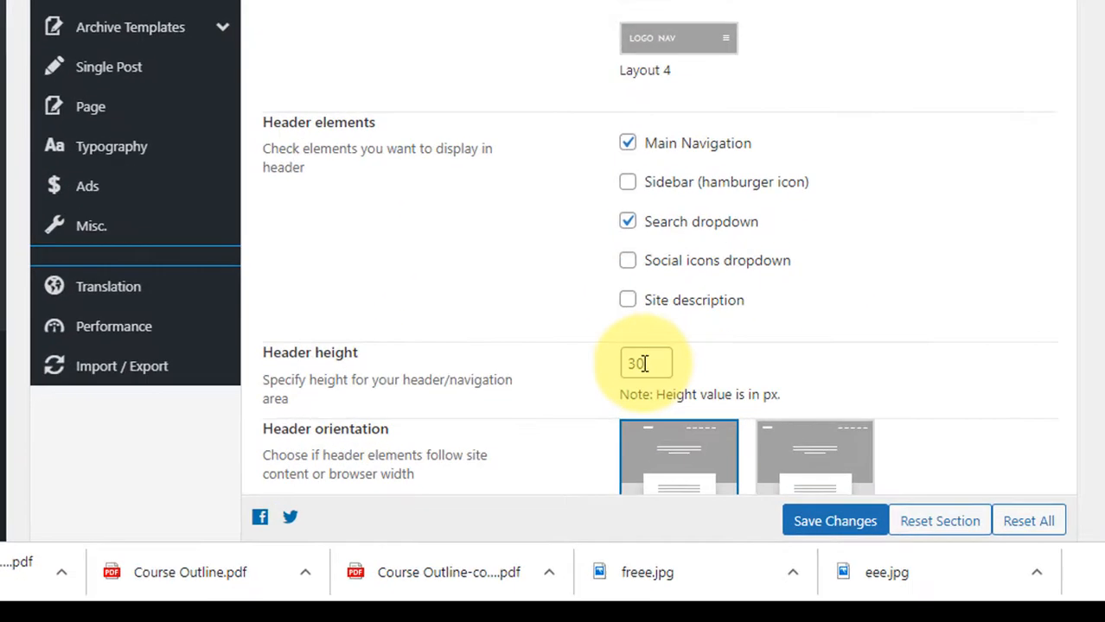
{"action": "left_click", "coordinate": [644, 363]}
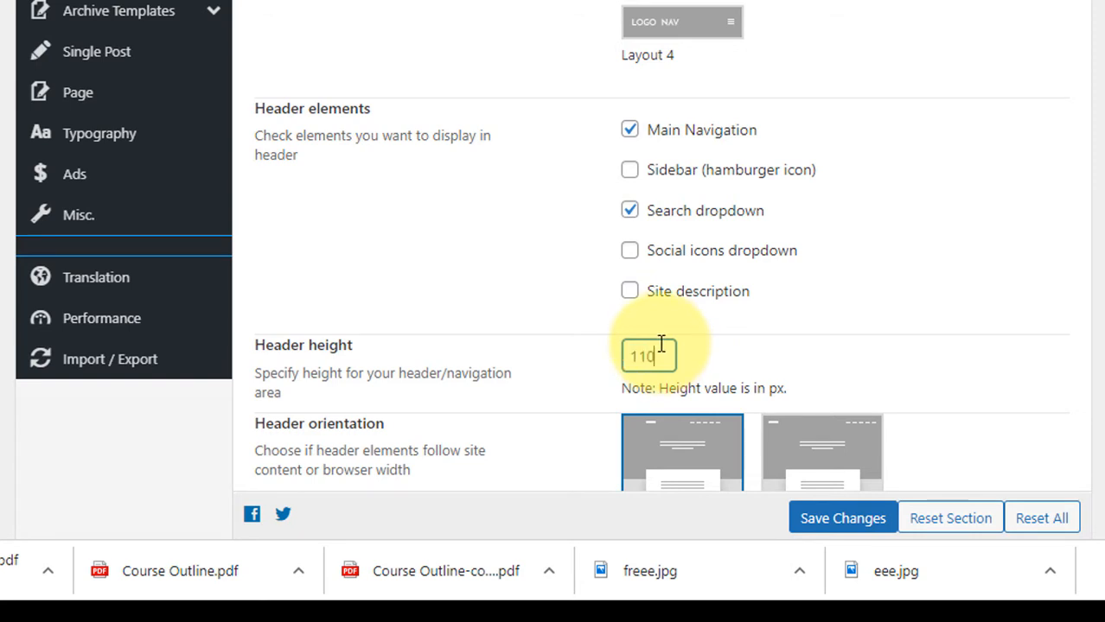
{"action": "scroll", "coordinate": [873, 304], "scroll_direction": "down", "scroll_amount": 3}
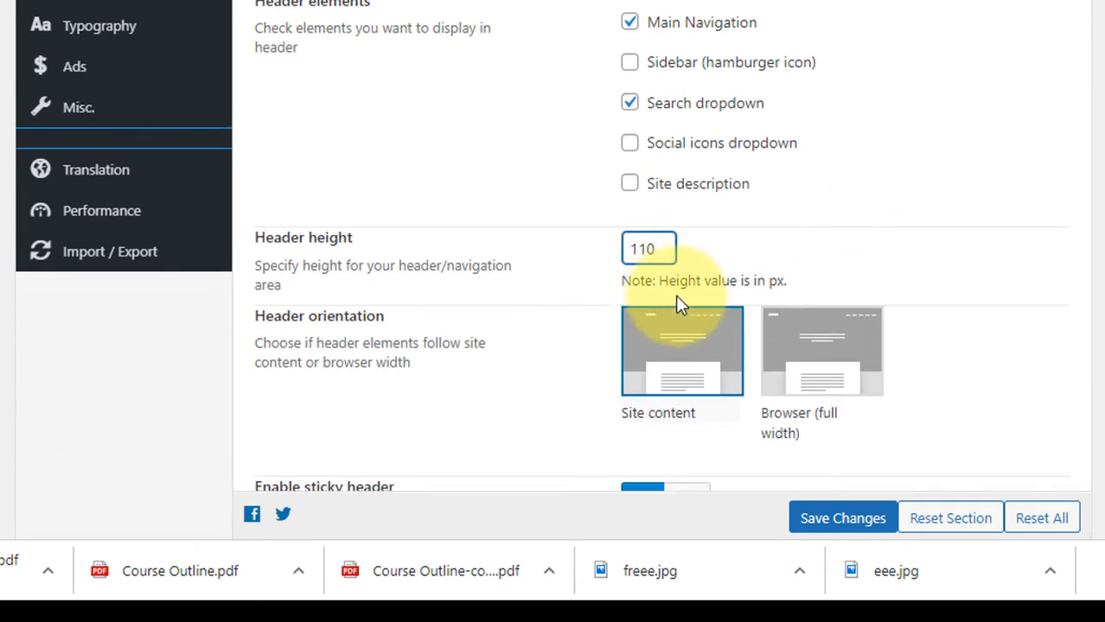
{"action": "left_click", "coordinate": [825, 522]}
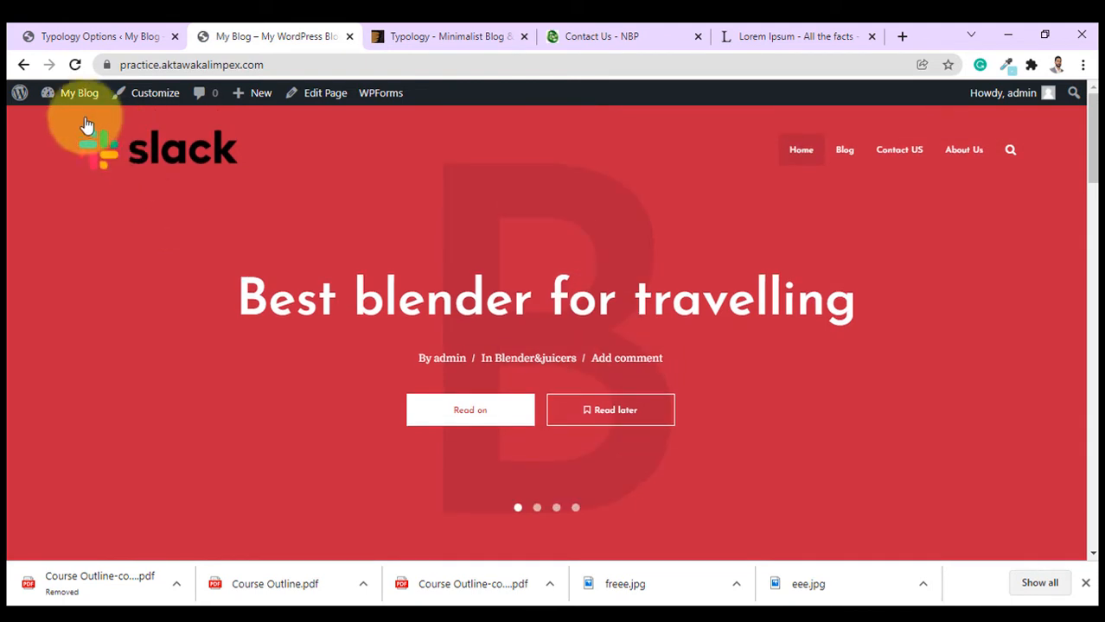
{"action": "mouse_move", "coordinate": [87, 93]}
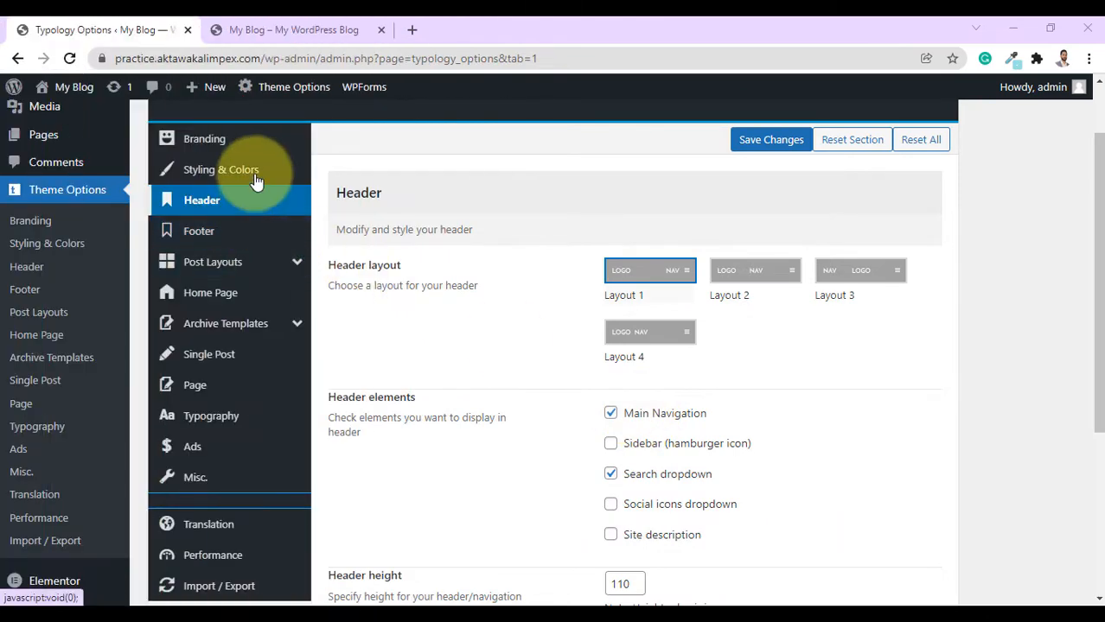
Switch the Typology theme style to Flat, save, and reload the front page to see it.
{"action": "left_click", "coordinate": [256, 176]}
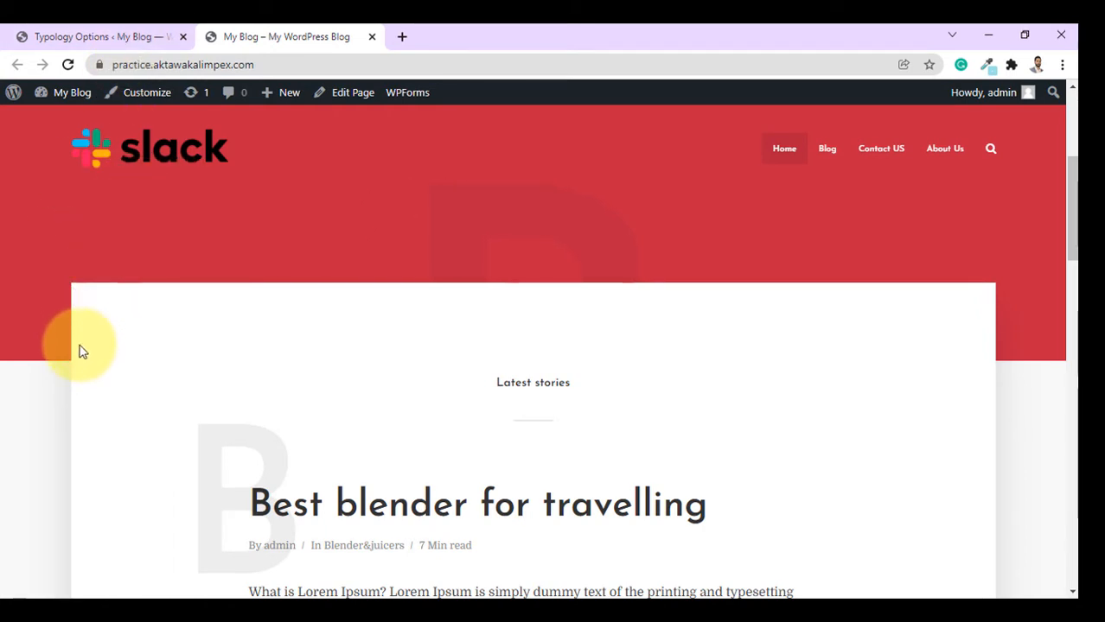
{"action": "left_click", "coordinate": [142, 36]}
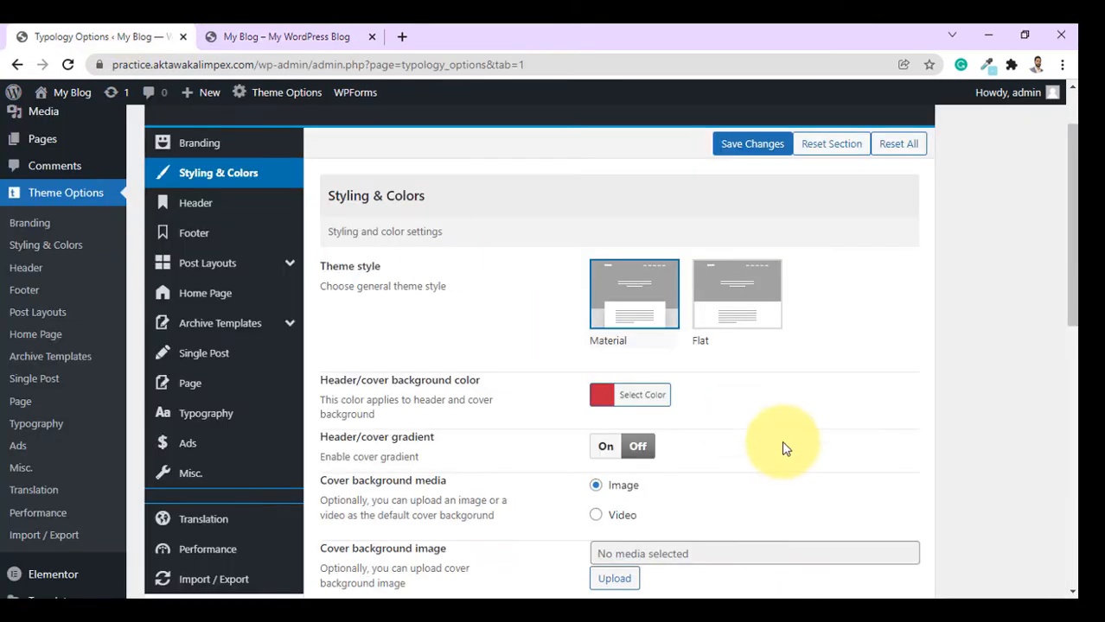
{"action": "left_click", "coordinate": [731, 324]}
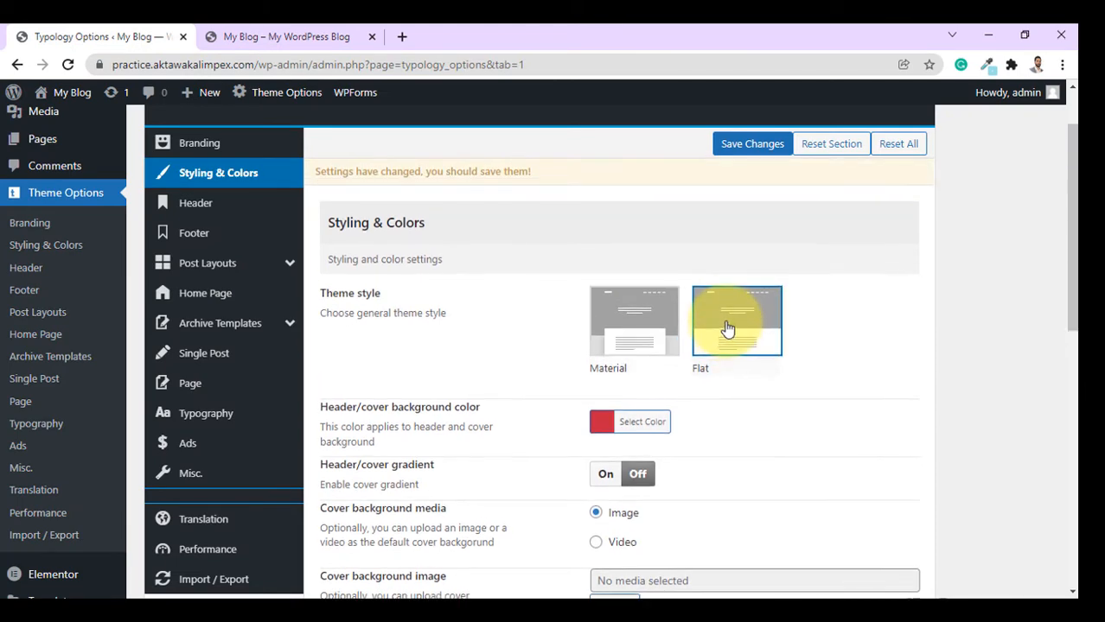
{"action": "left_click", "coordinate": [750, 147]}
{"action": "left_click", "coordinate": [248, 33]}
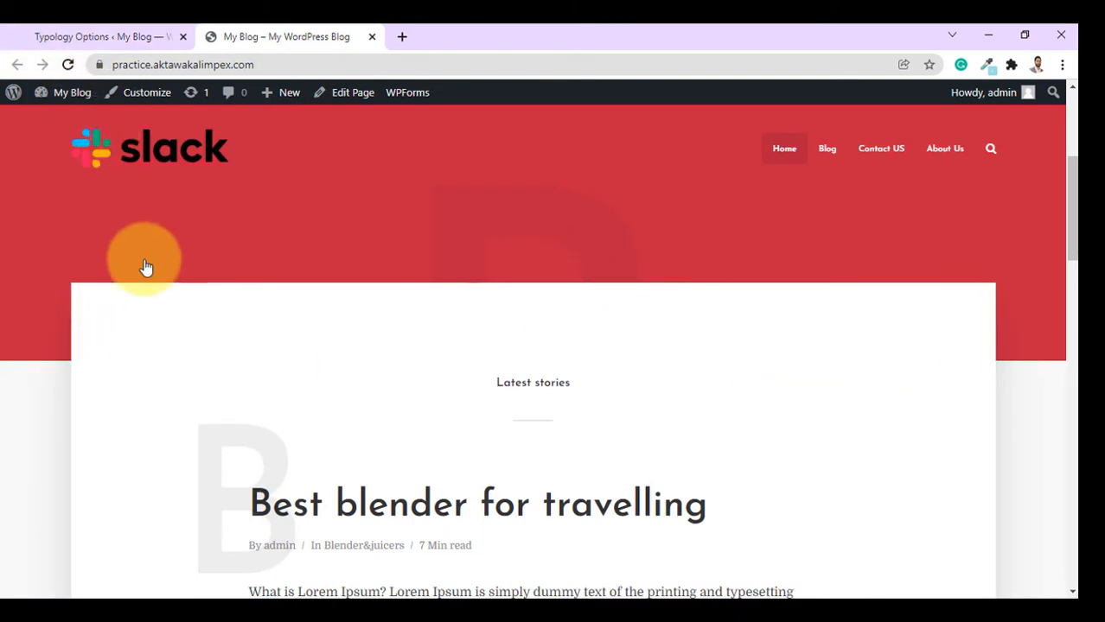
{"action": "left_click", "coordinate": [68, 65]}
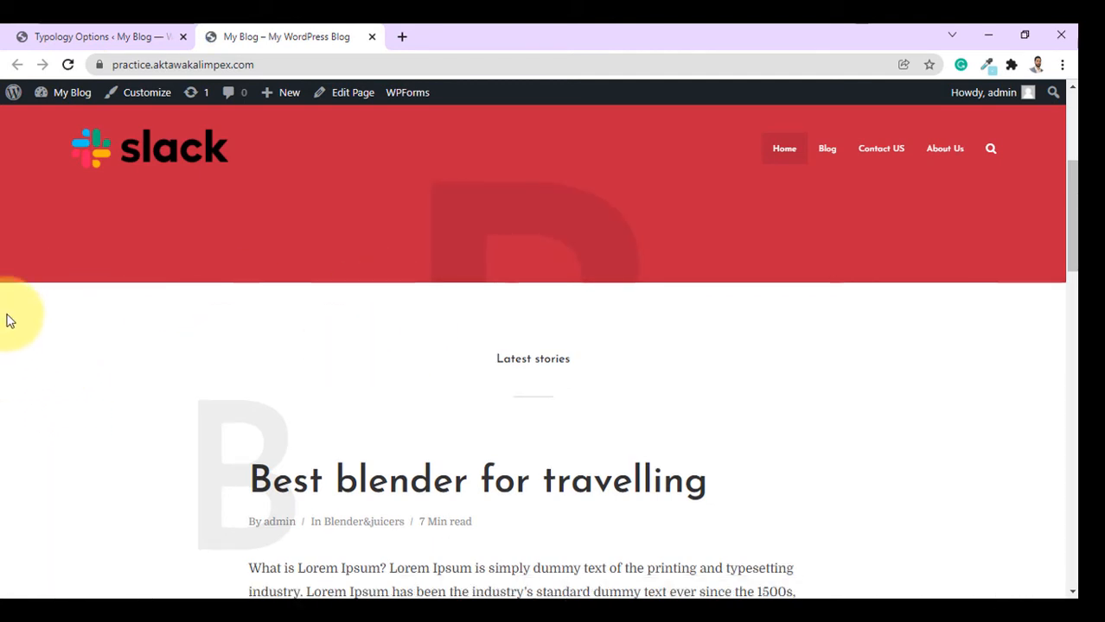
Switch the Typology theme style back to Material.
{"action": "scroll", "coordinate": [412, 471], "scroll_direction": "down", "scroll_amount": 2}
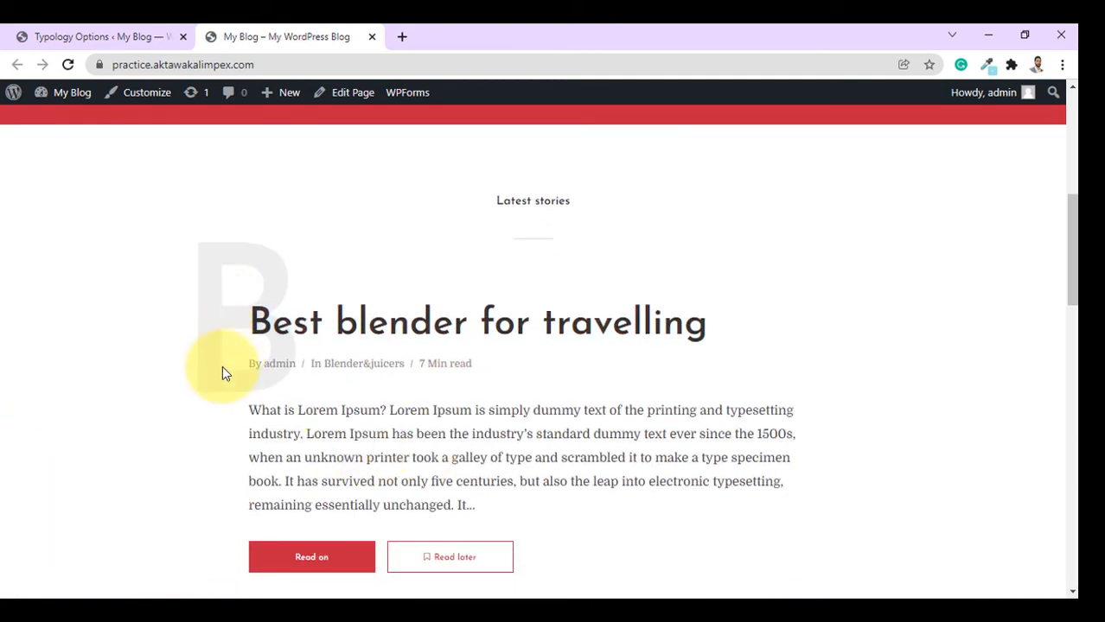
{"action": "scroll", "coordinate": [448, 398], "scroll_direction": "up", "scroll_amount": 4}
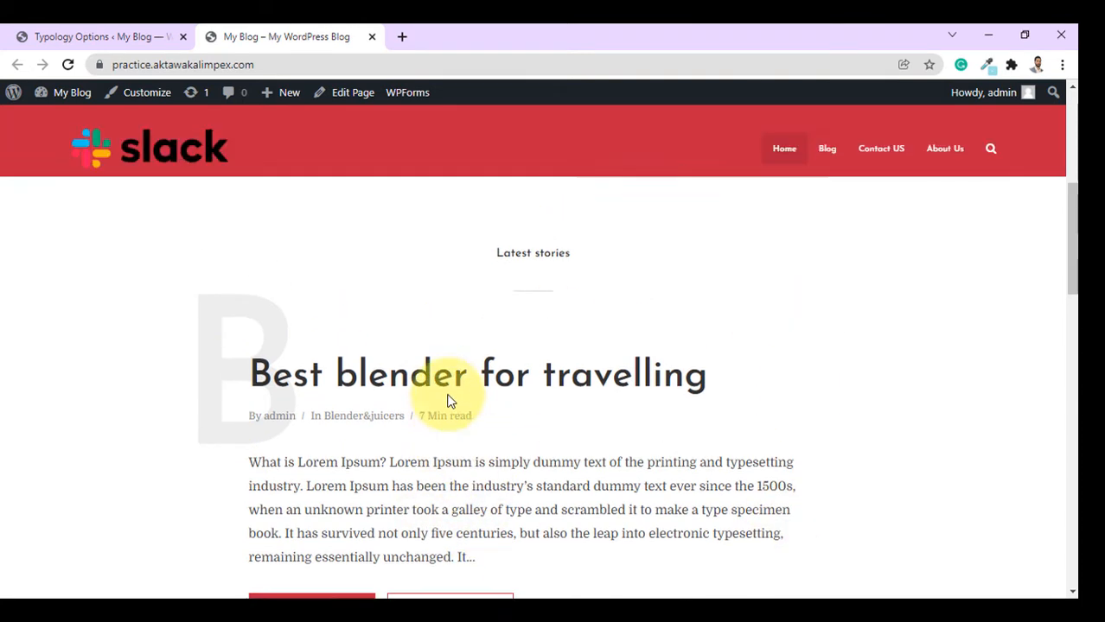
{"action": "scroll", "coordinate": [234, 348], "scroll_direction": "down", "scroll_amount": 1}
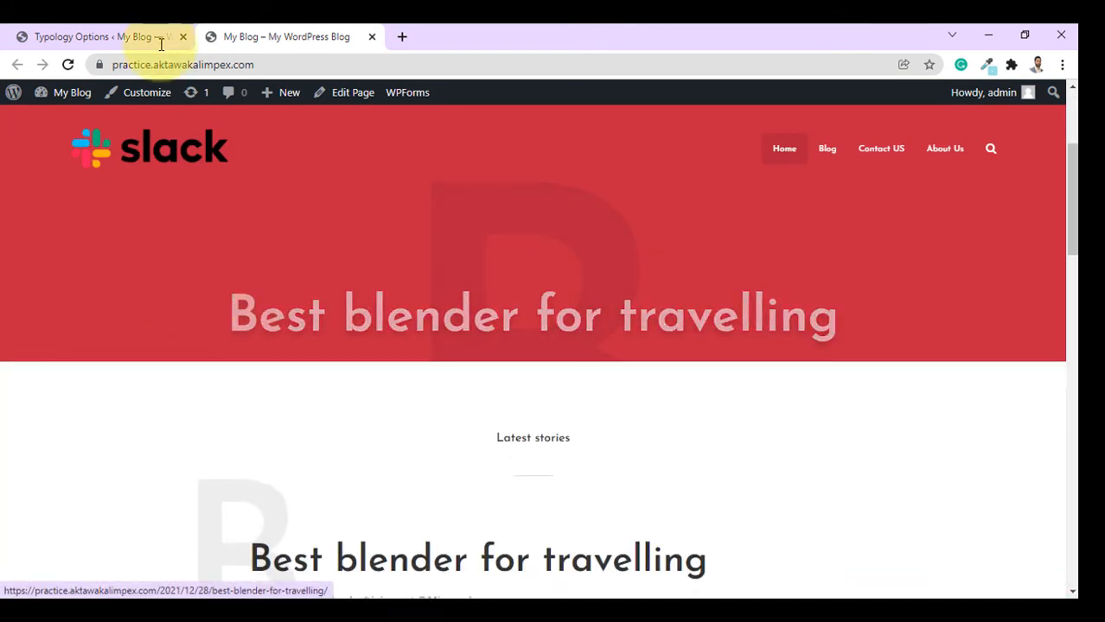
{"action": "left_click", "coordinate": [99, 37]}
{"action": "left_click", "coordinate": [609, 406]}
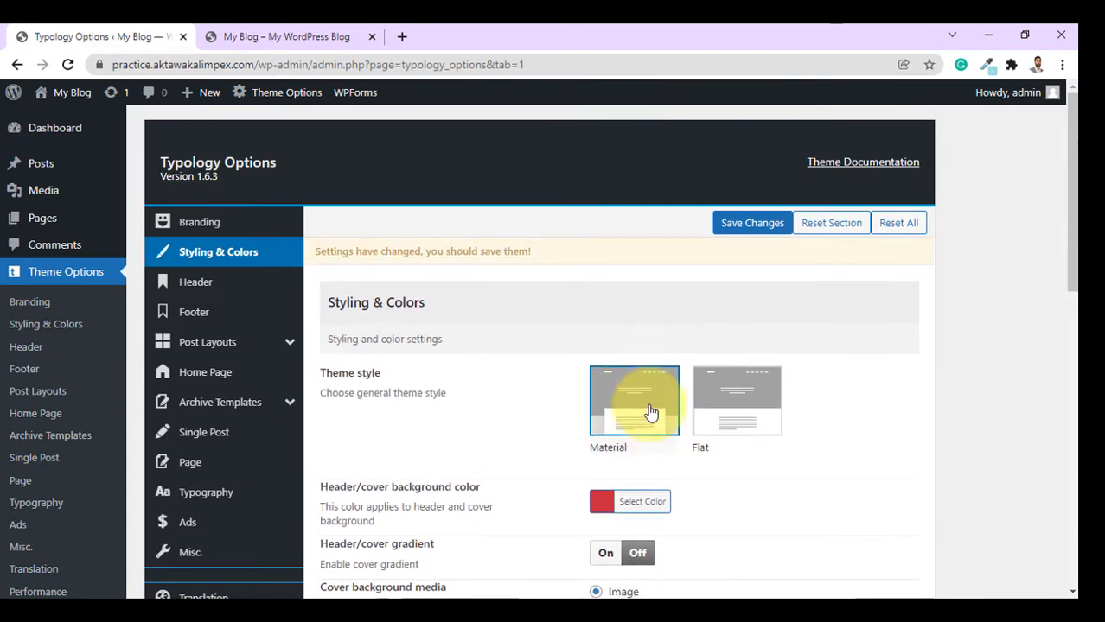
{"action": "scroll", "coordinate": [739, 425], "scroll_direction": "down", "scroll_amount": 1}
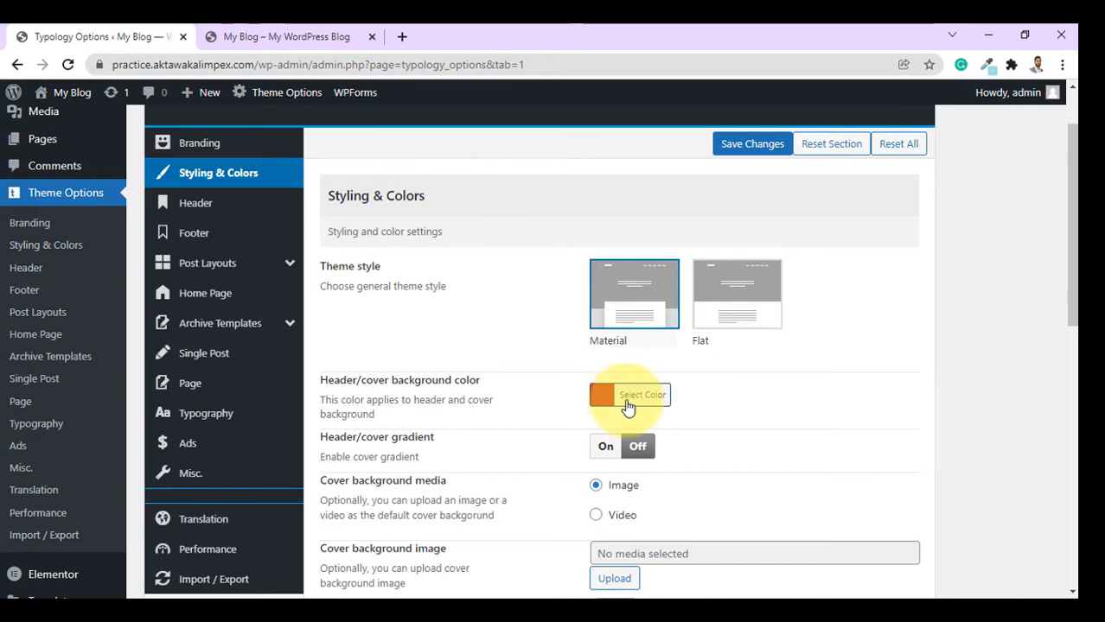
Open the Header/cover background colour picker, currently at #c62641.
{"action": "left_click", "coordinate": [268, 33]}
{"action": "left_click", "coordinate": [52, 37]}
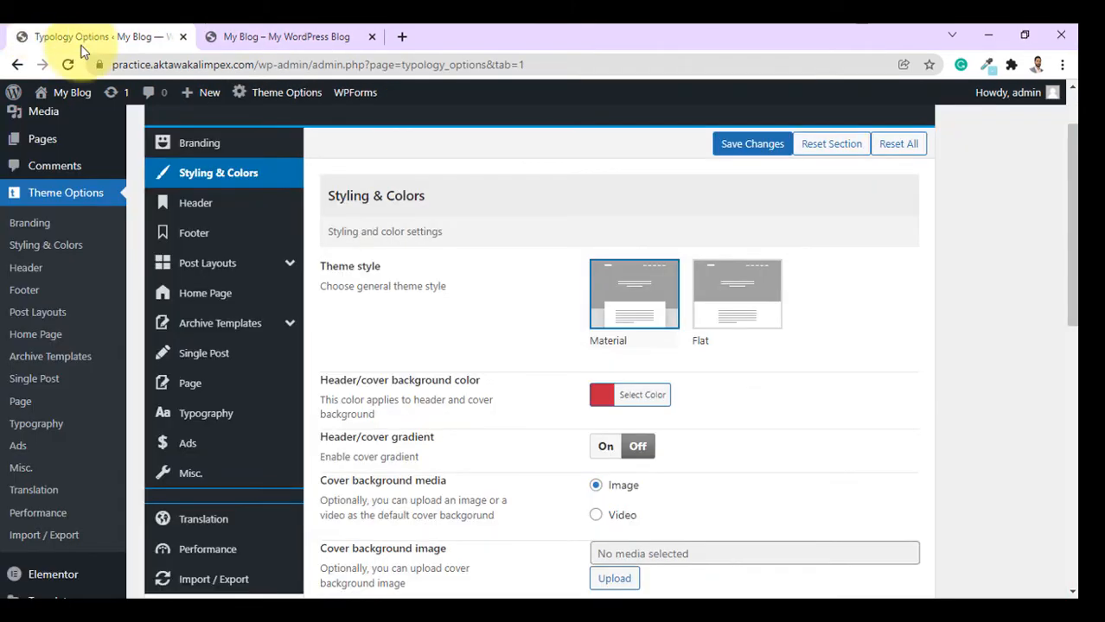
{"action": "left_click", "coordinate": [636, 406]}
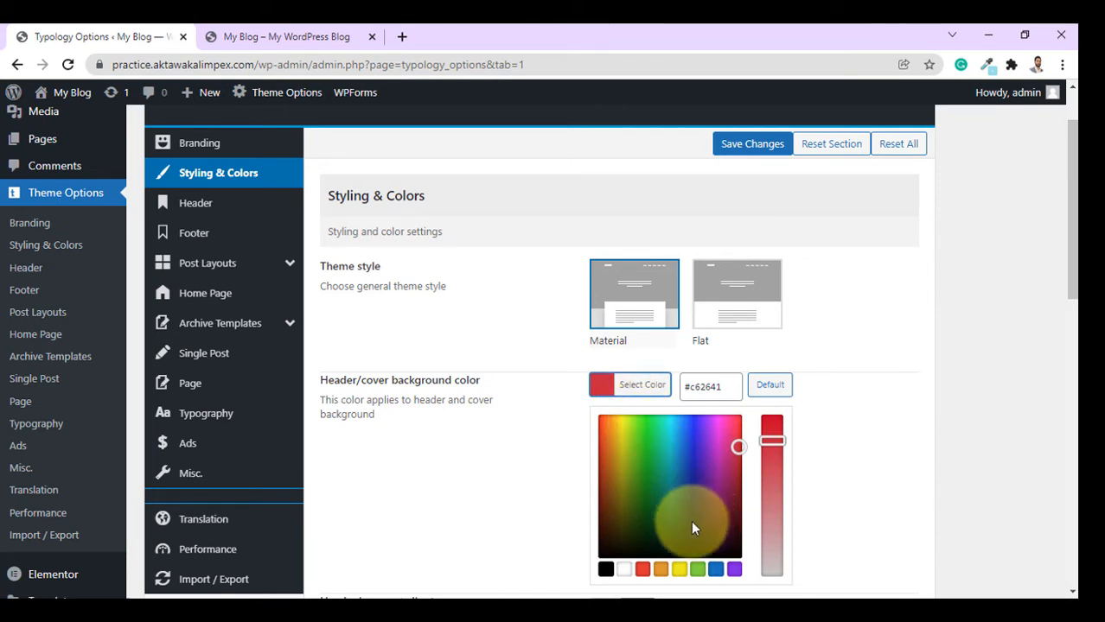
Set the header/cover background to purple #8224e3 and reload the blog to see the purple cover.
{"action": "left_click", "coordinate": [734, 571]}
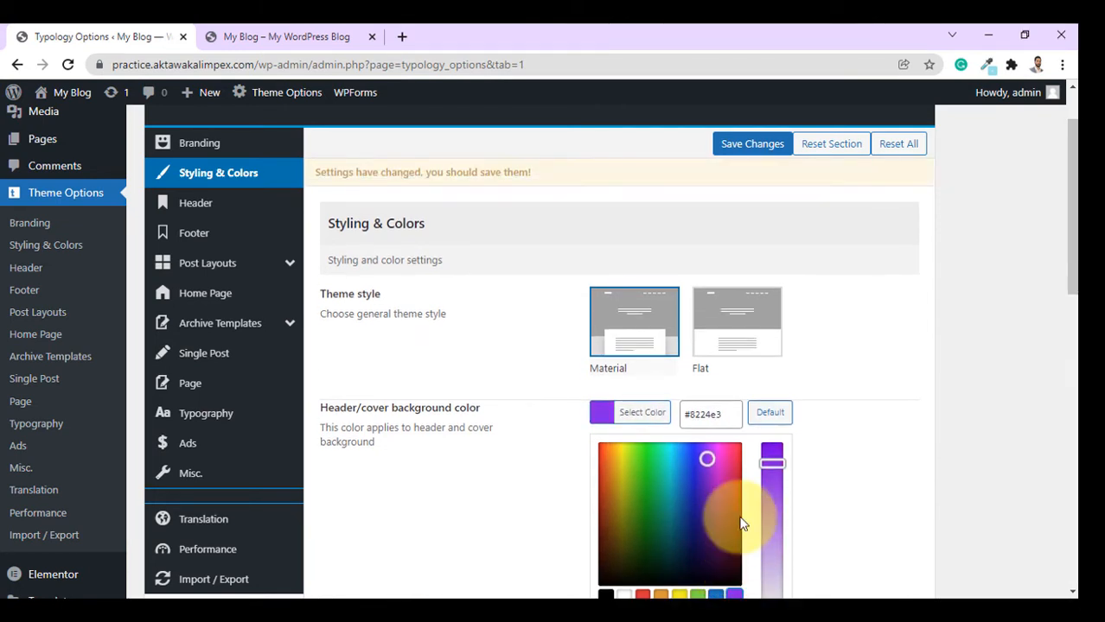
{"action": "left_click", "coordinate": [275, 33]}
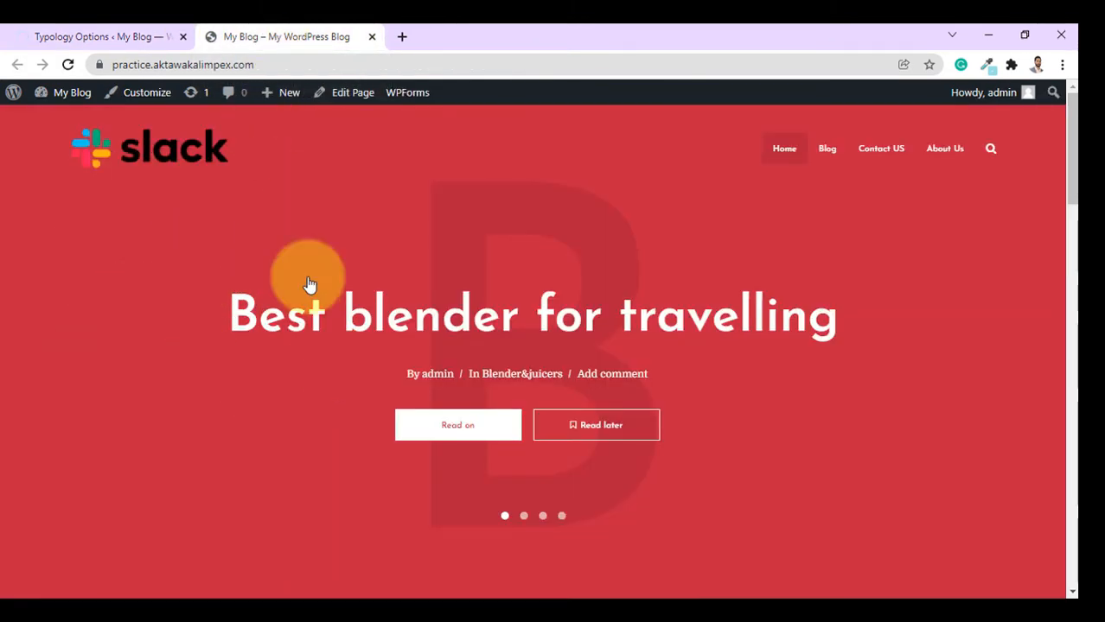
{"action": "left_click", "coordinate": [64, 66]}
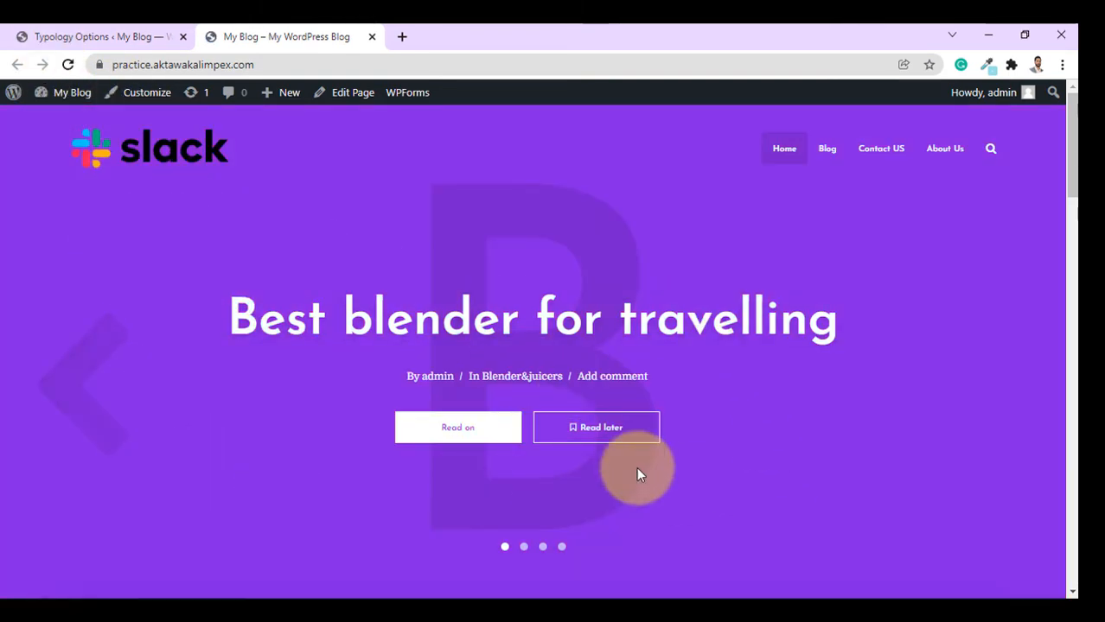
{"action": "left_click", "coordinate": [104, 37]}
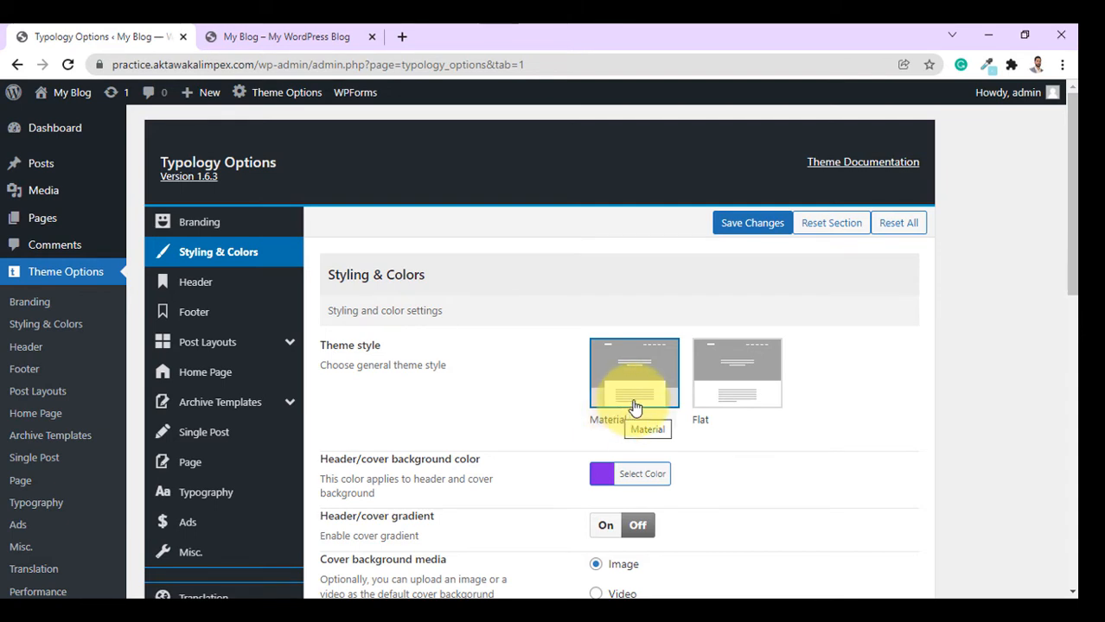
{"action": "scroll", "coordinate": [648, 403], "scroll_direction": "down", "scroll_amount": 1}
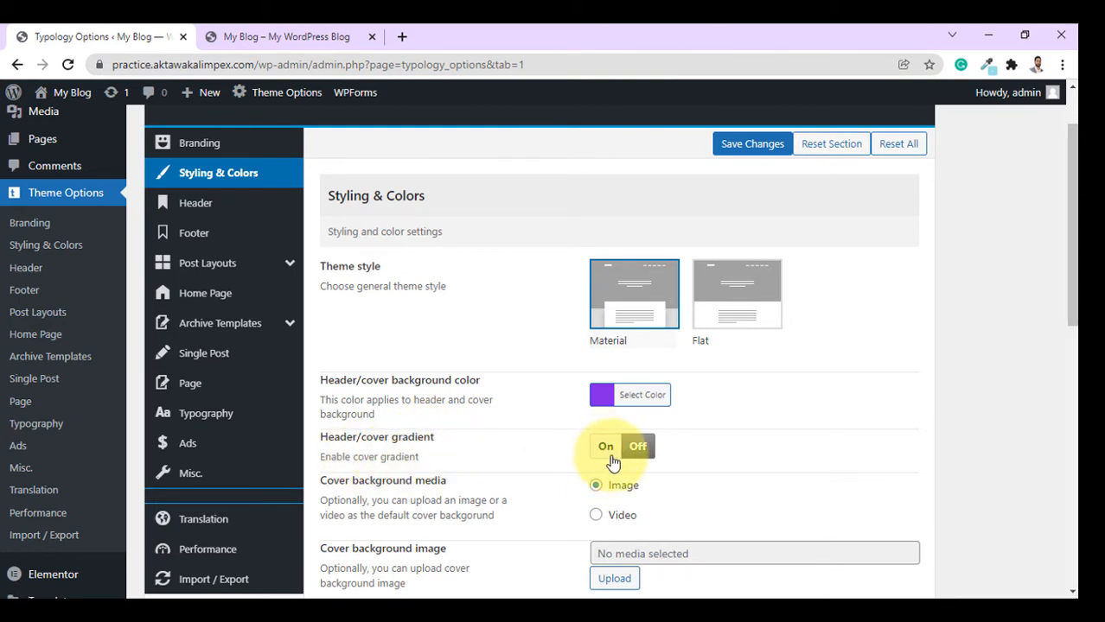
{"action": "scroll", "coordinate": [553, 428], "scroll_direction": "down", "scroll_amount": 2}
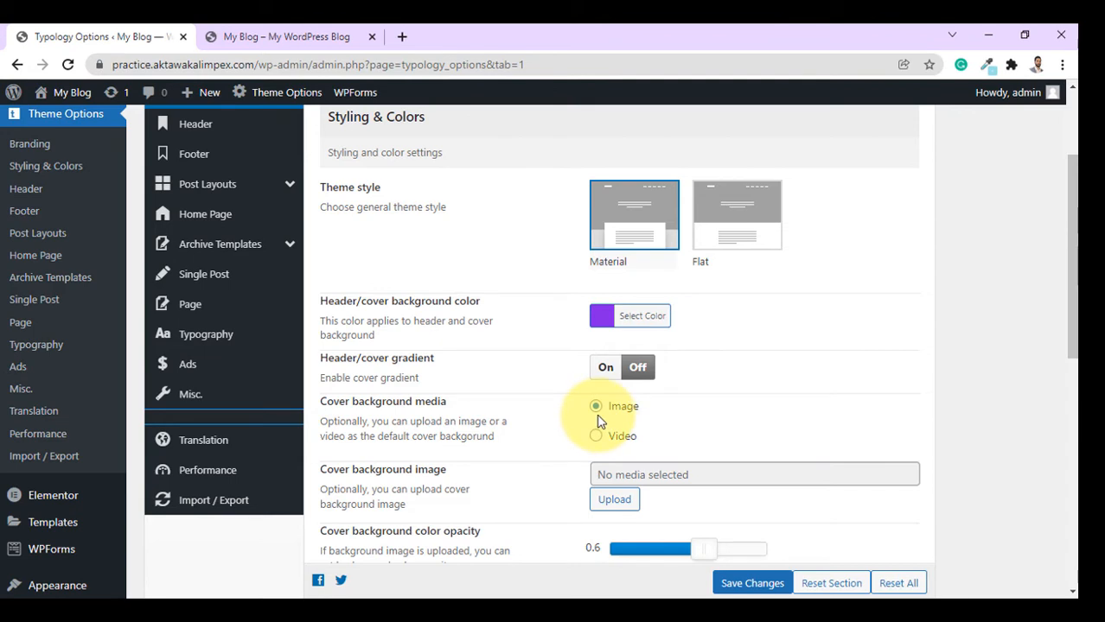
{"action": "left_click", "coordinate": [281, 36]}
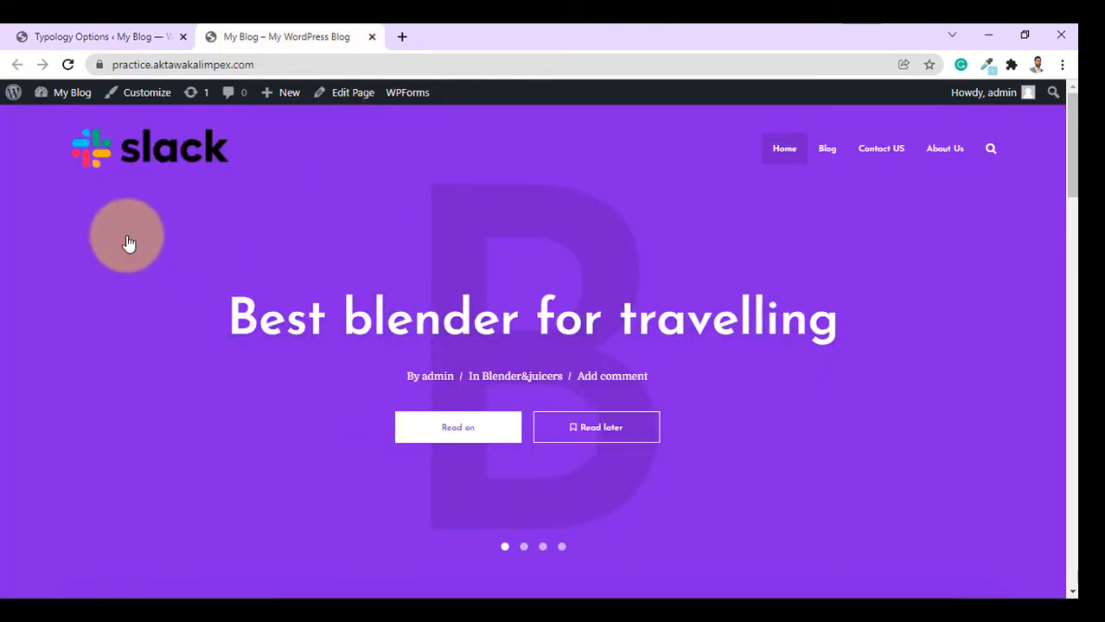
{"action": "scroll", "coordinate": [404, 333], "scroll_direction": "down", "scroll_amount": 2}
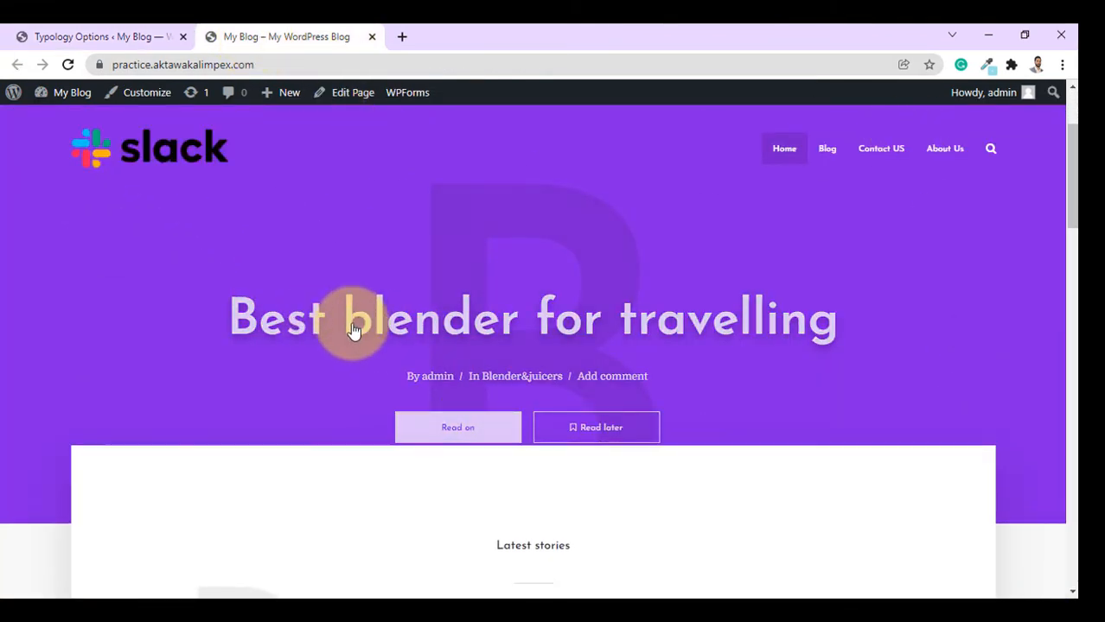
{"action": "scroll", "coordinate": [353, 331], "scroll_direction": "up", "scroll_amount": 2}
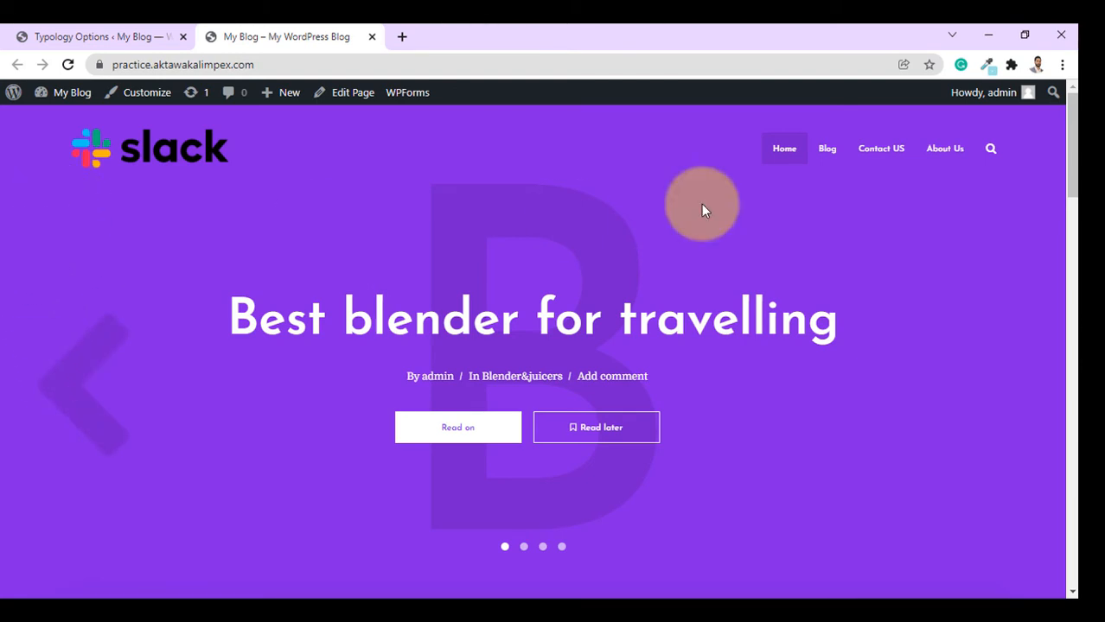
{"action": "left_click", "coordinate": [54, 31]}
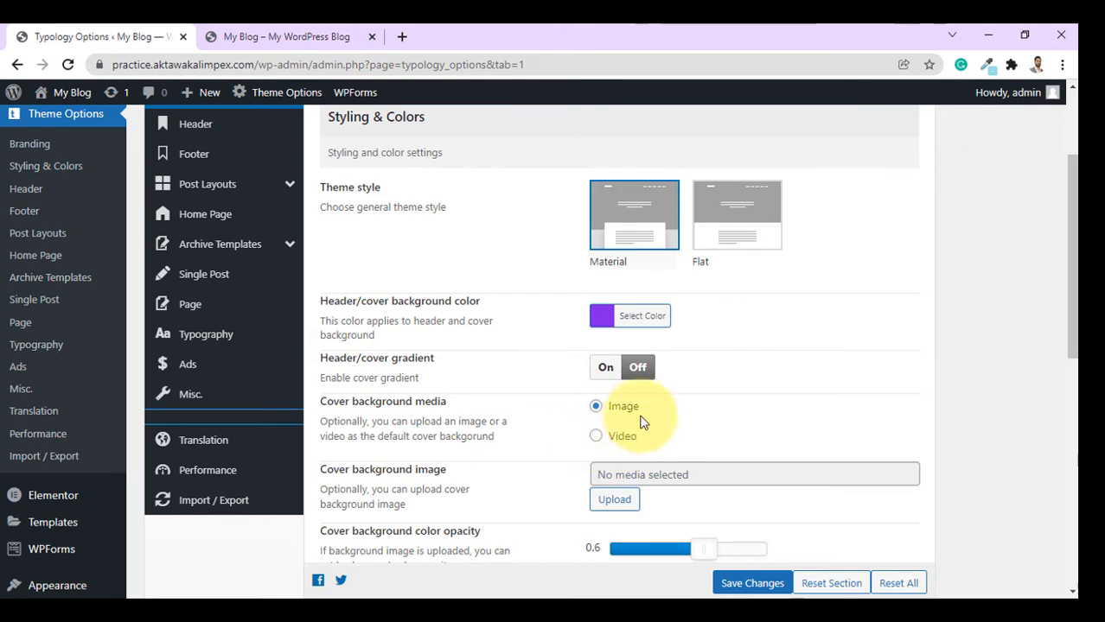
Reset the header/cover background colour to its default red #c62641 and save.
{"action": "left_click", "coordinate": [625, 321]}
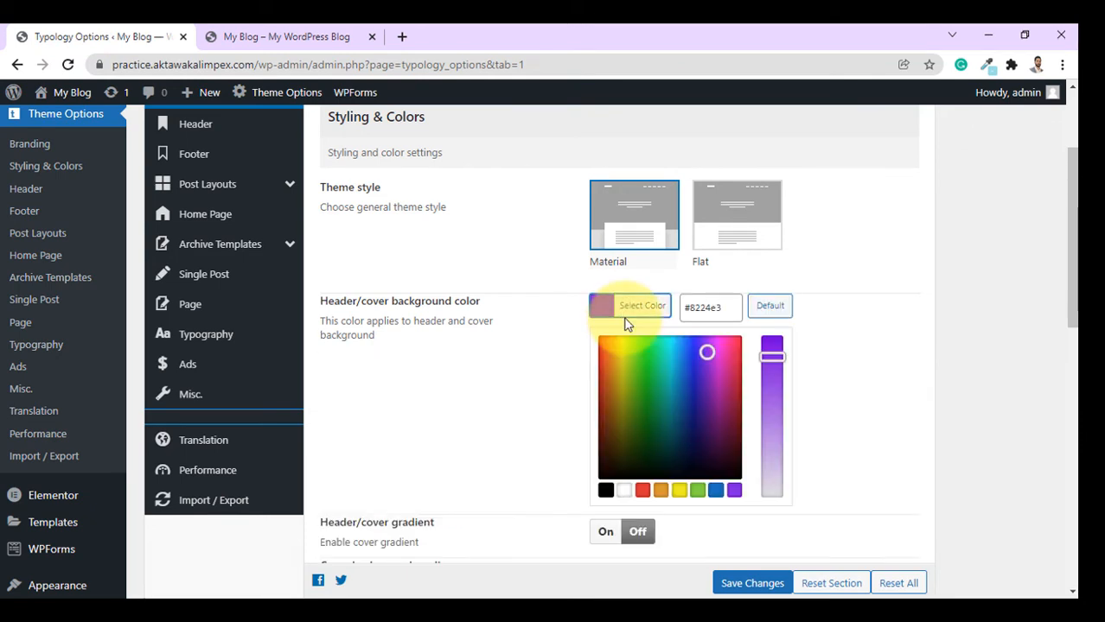
{"action": "left_click", "coordinate": [765, 311]}
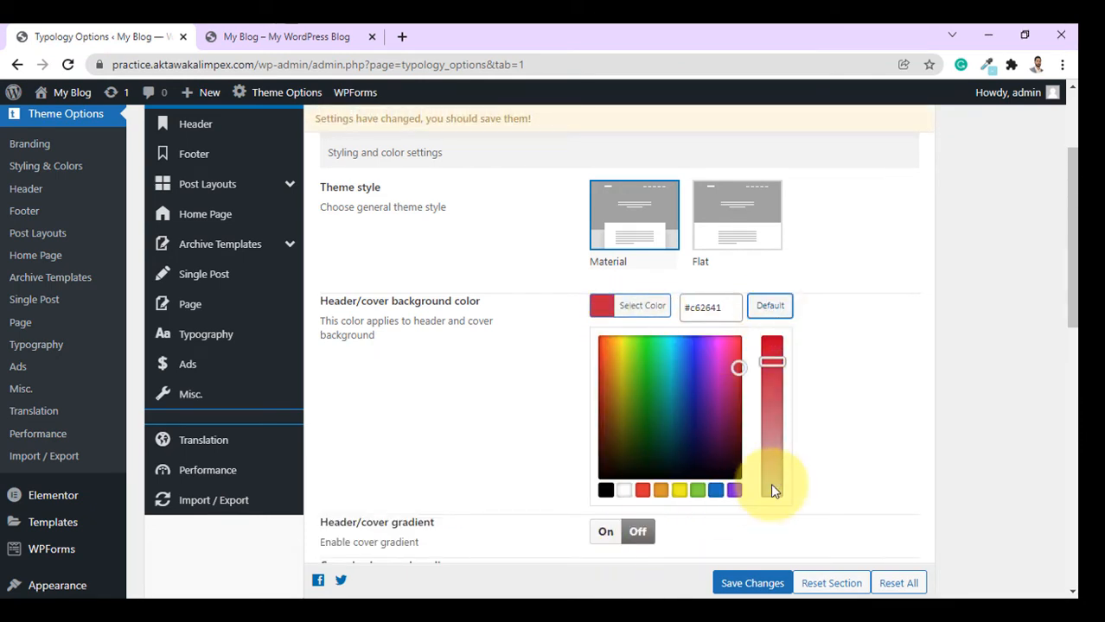
{"action": "left_click", "coordinate": [750, 582]}
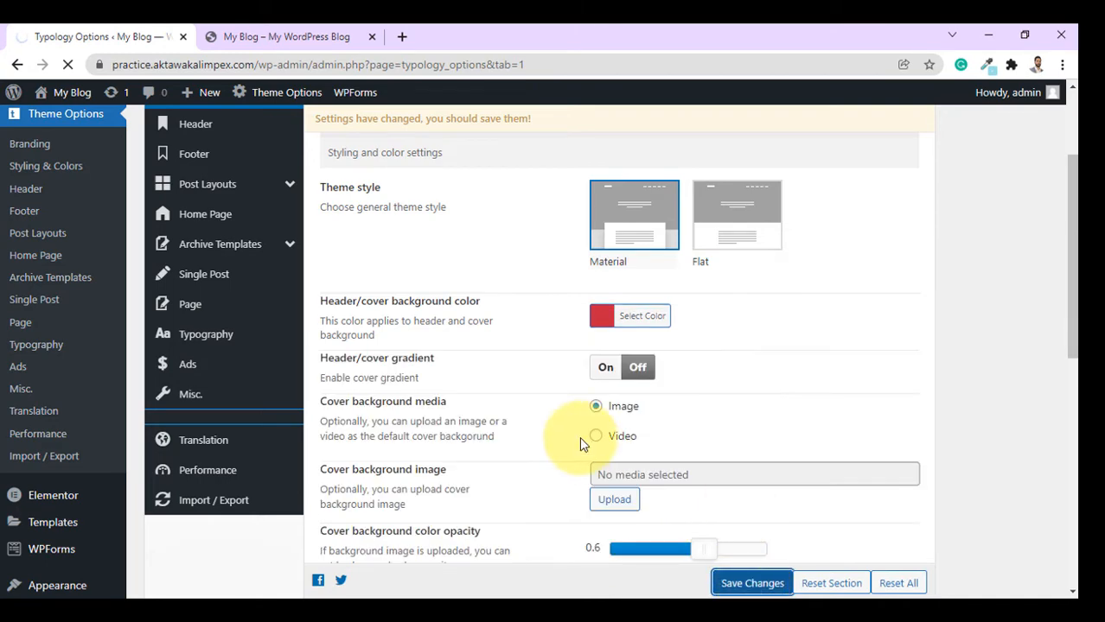
{"action": "scroll", "coordinate": [627, 391], "scroll_direction": "down", "scroll_amount": 3}
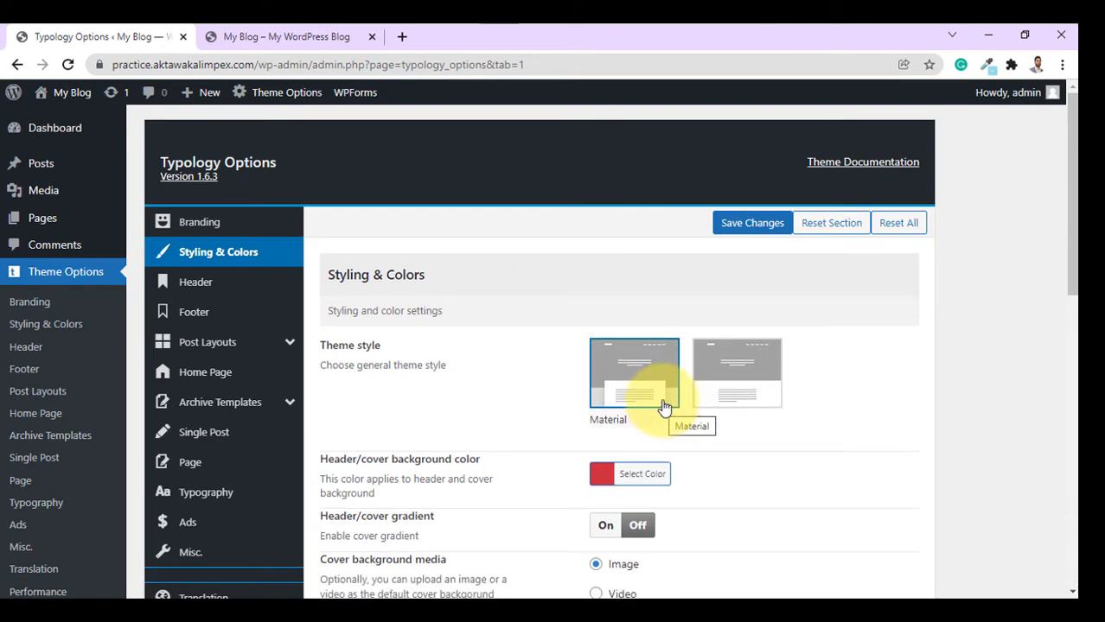
{"action": "scroll", "coordinate": [664, 406], "scroll_direction": "down", "scroll_amount": 1}
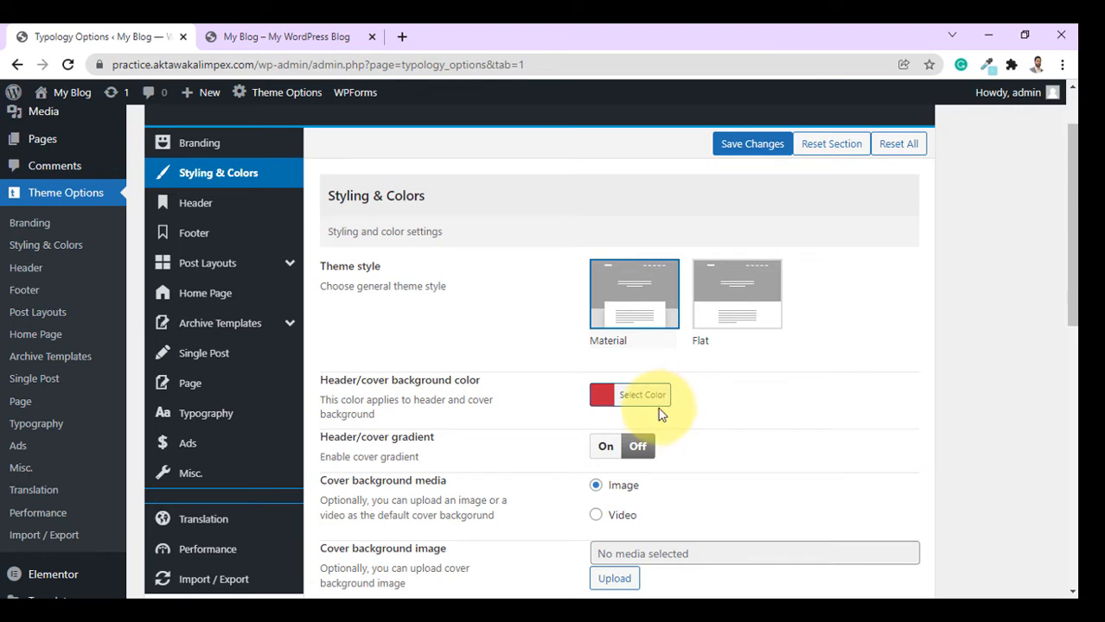
{"action": "scroll", "coordinate": [703, 406], "scroll_direction": "down", "scroll_amount": 2}
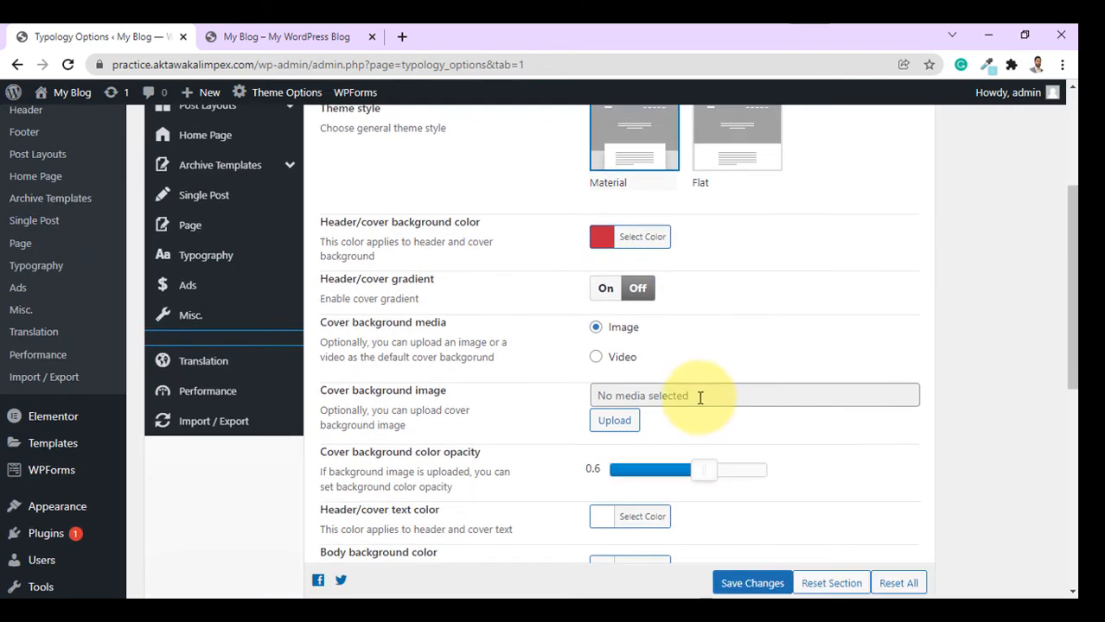
{"action": "scroll", "coordinate": [705, 396], "scroll_direction": "down", "scroll_amount": 2}
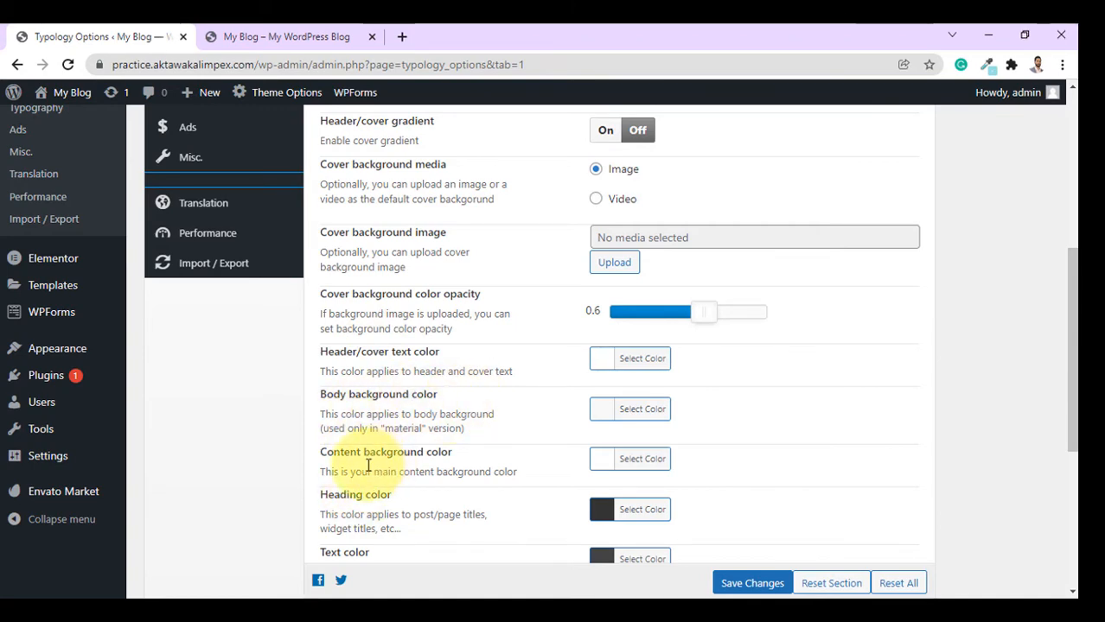
{"action": "scroll", "coordinate": [510, 458], "scroll_direction": "down", "scroll_amount": 1}
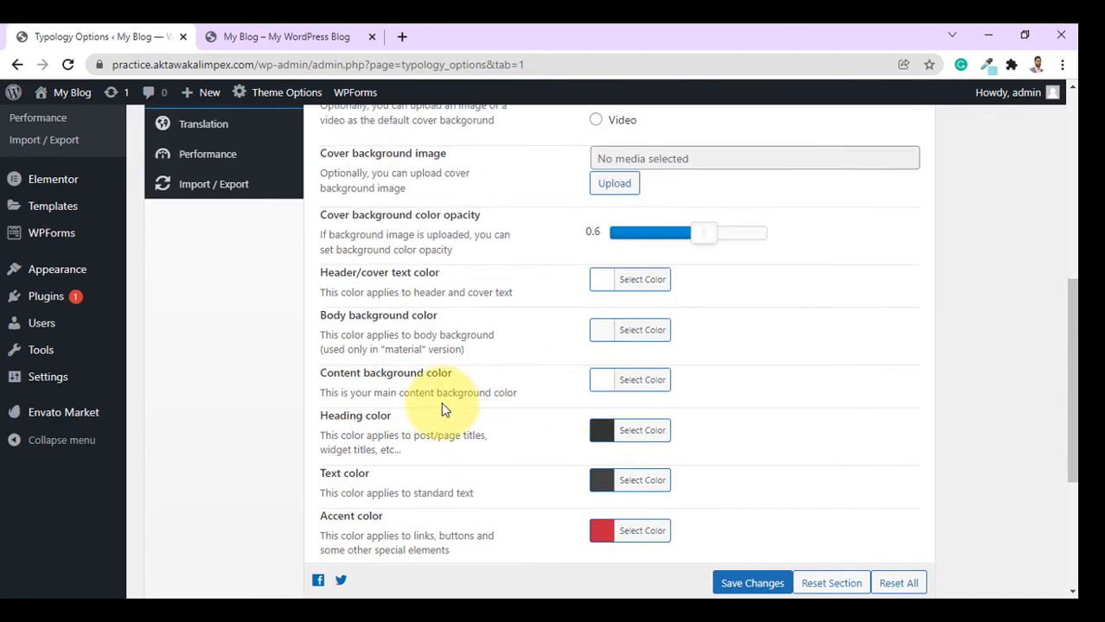
{"action": "scroll", "coordinate": [535, 417], "scroll_direction": "down", "scroll_amount": 3}
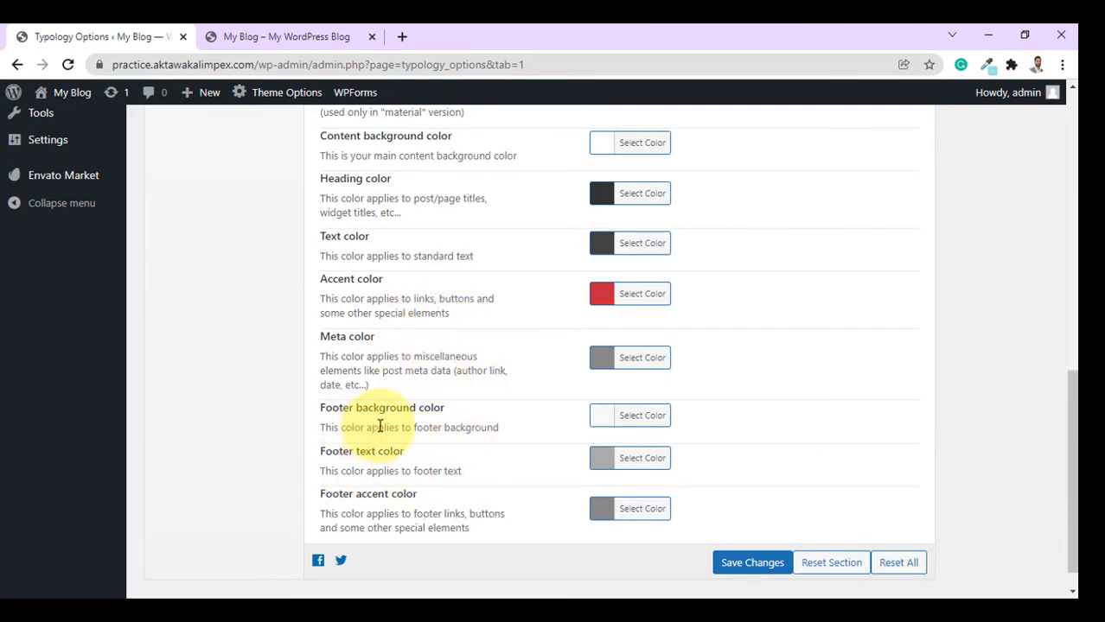
{"action": "scroll", "coordinate": [372, 434], "scroll_direction": "up", "scroll_amount": 2}
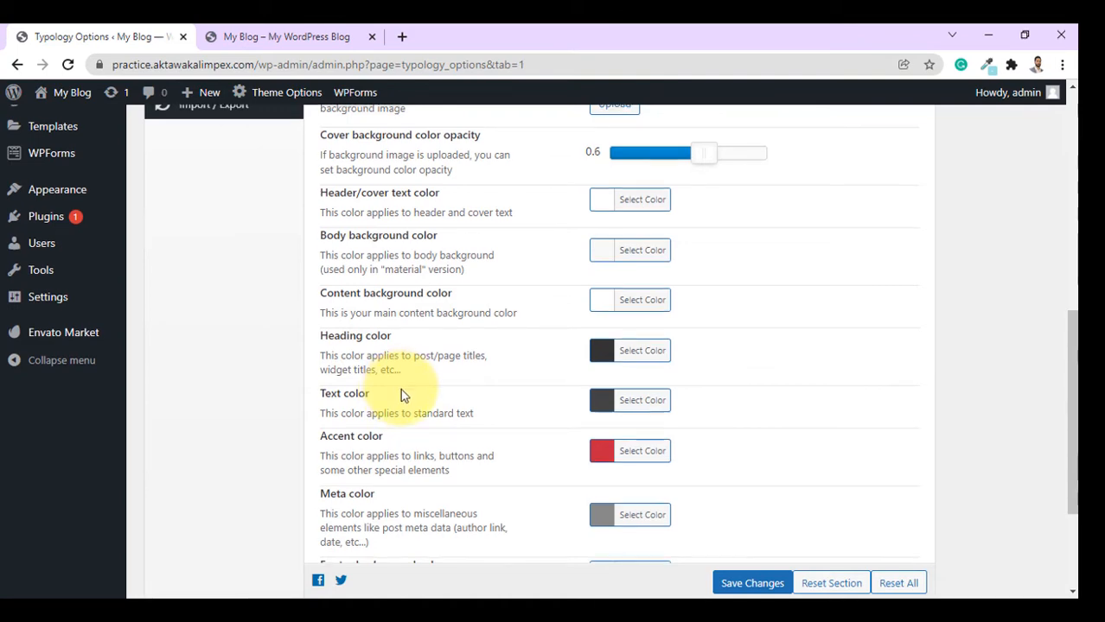
{"action": "scroll", "coordinate": [400, 393], "scroll_direction": "down", "scroll_amount": 2}
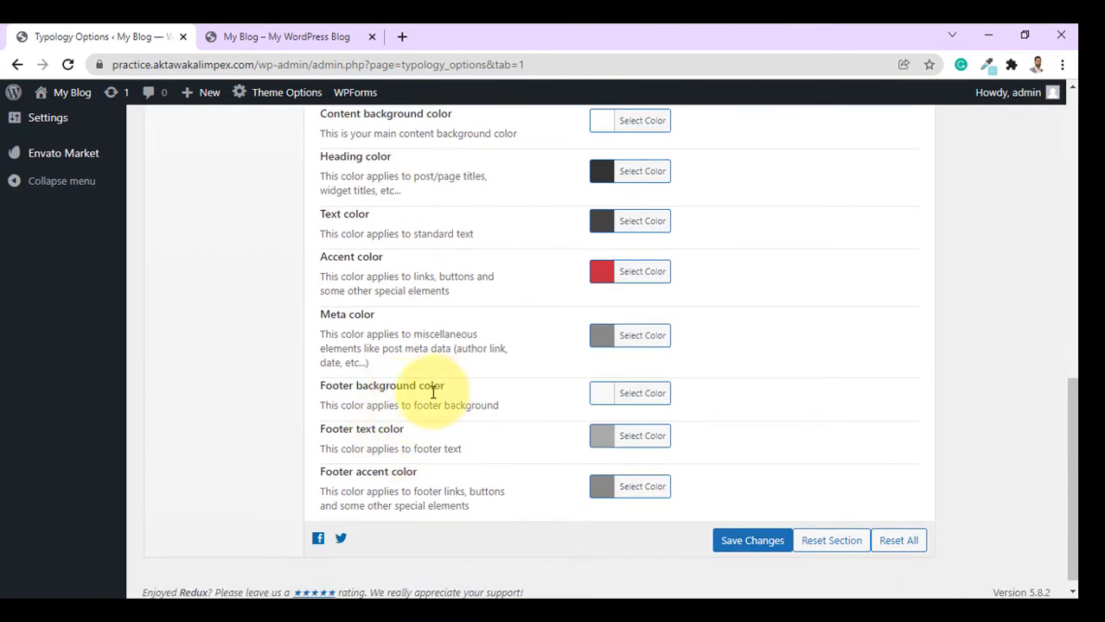
Save the red #c62641 header colour and confirm the red cover on the reloaded front page.
{"action": "left_click", "coordinate": [316, 34]}
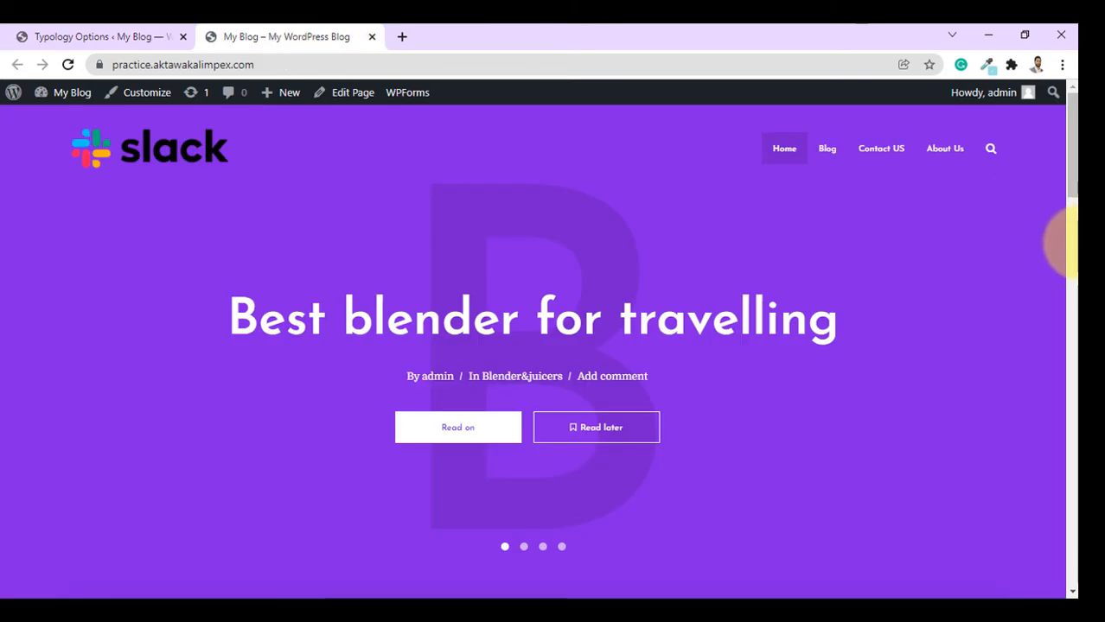
{"action": "left_click_drag", "start_coordinate": [1068, 210], "coordinate": [1065, 583]}
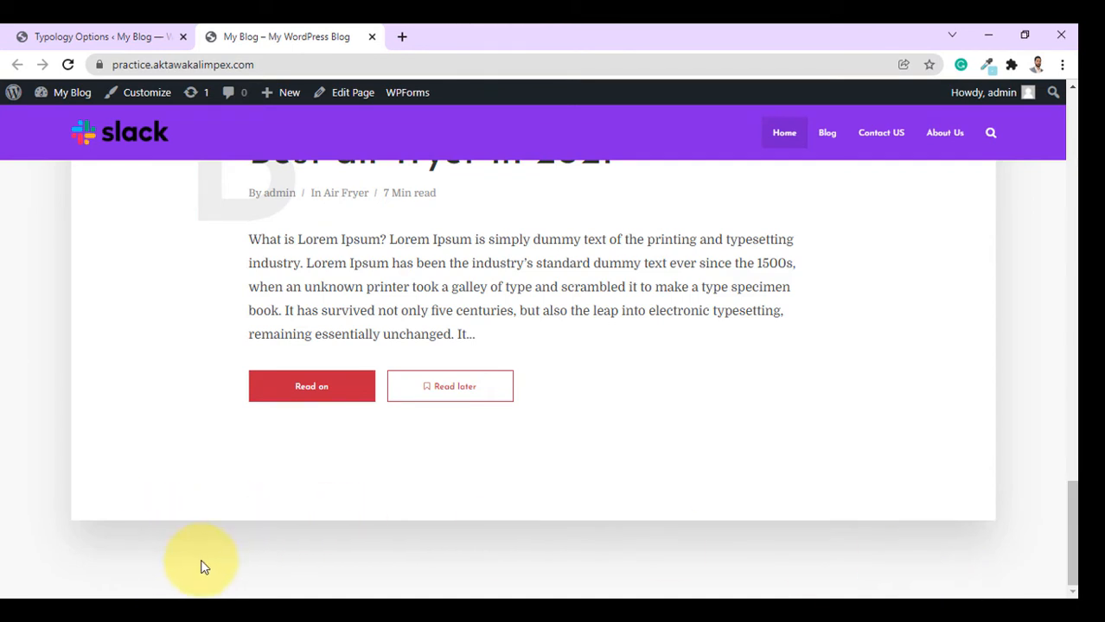
{"action": "left_click", "coordinate": [86, 36]}
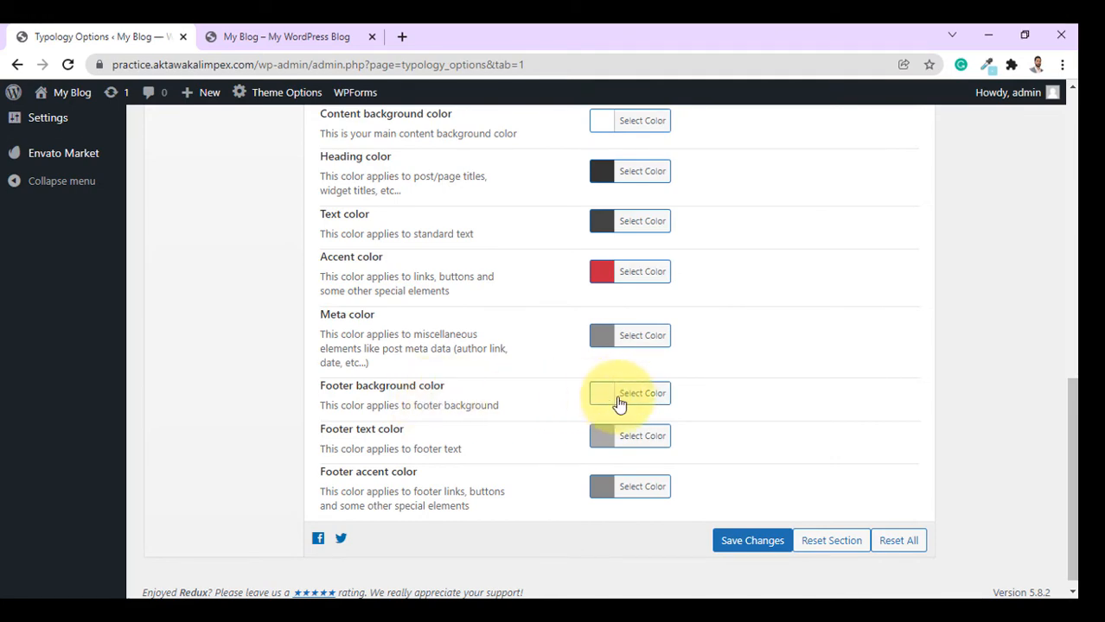
{"action": "left_click", "coordinate": [751, 542]}
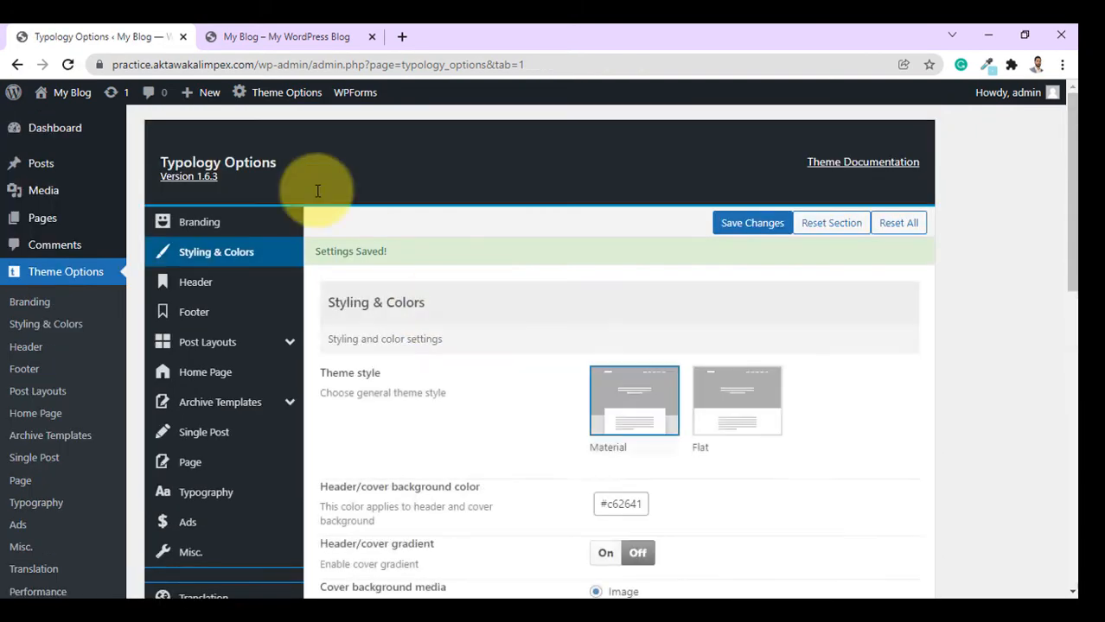
{"action": "left_click", "coordinate": [229, 37]}
{"action": "left_click", "coordinate": [68, 64]}
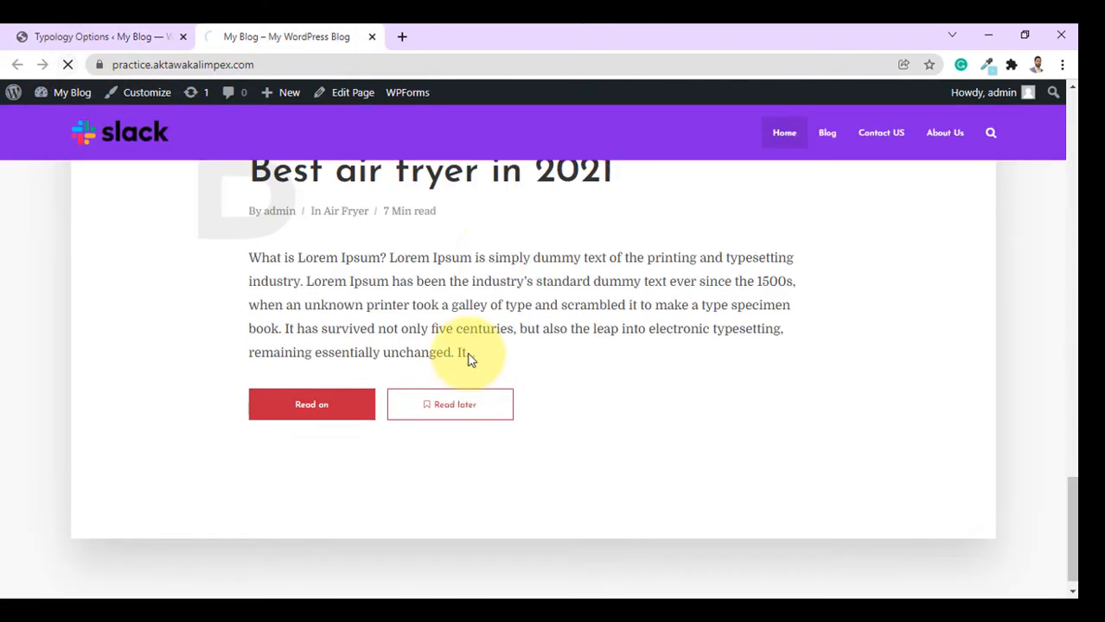
{"action": "left_click_drag", "start_coordinate": [1072, 428], "coordinate": [1055, 92]}
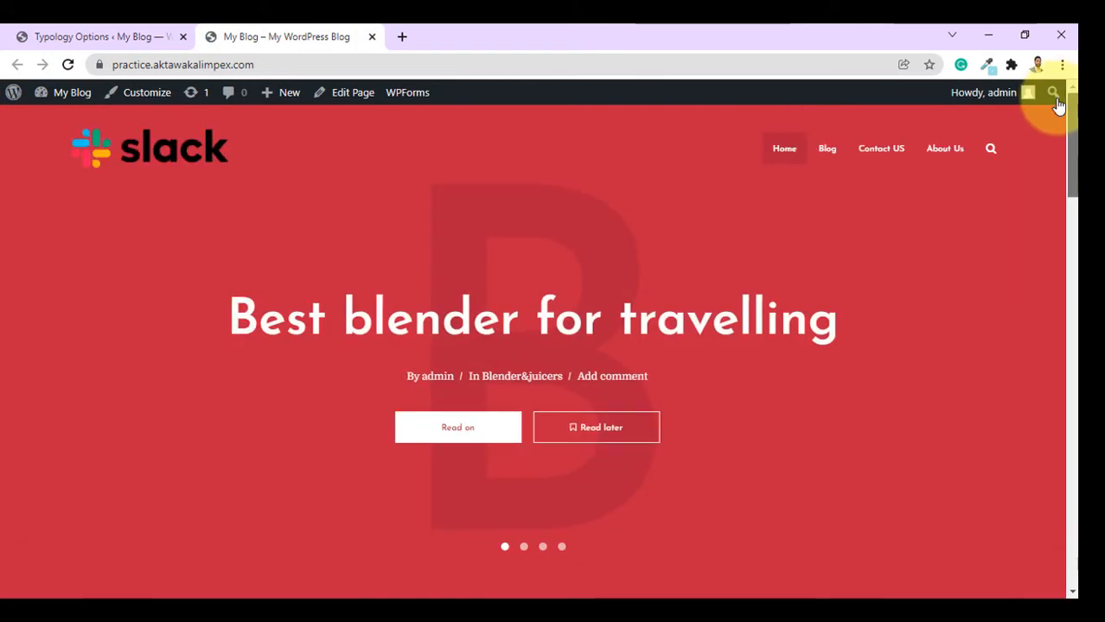
{"action": "left_click", "coordinate": [65, 31]}
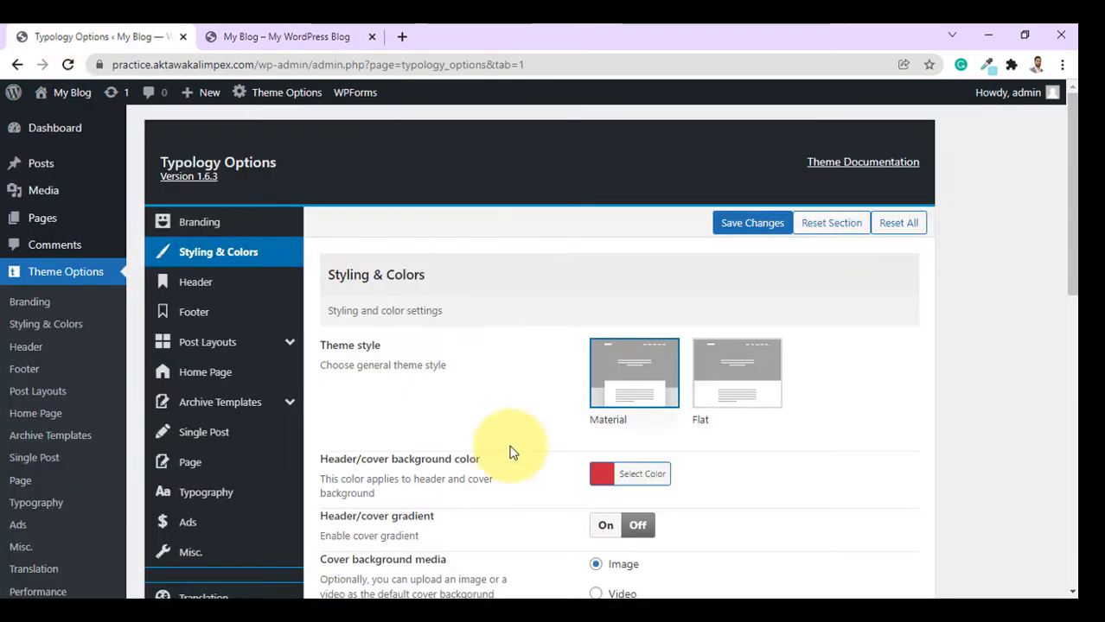
Enable the Sidebar (hamburger icon) header element alongside Main Navigation and Search dropdown.
{"action": "left_click", "coordinate": [213, 283]}
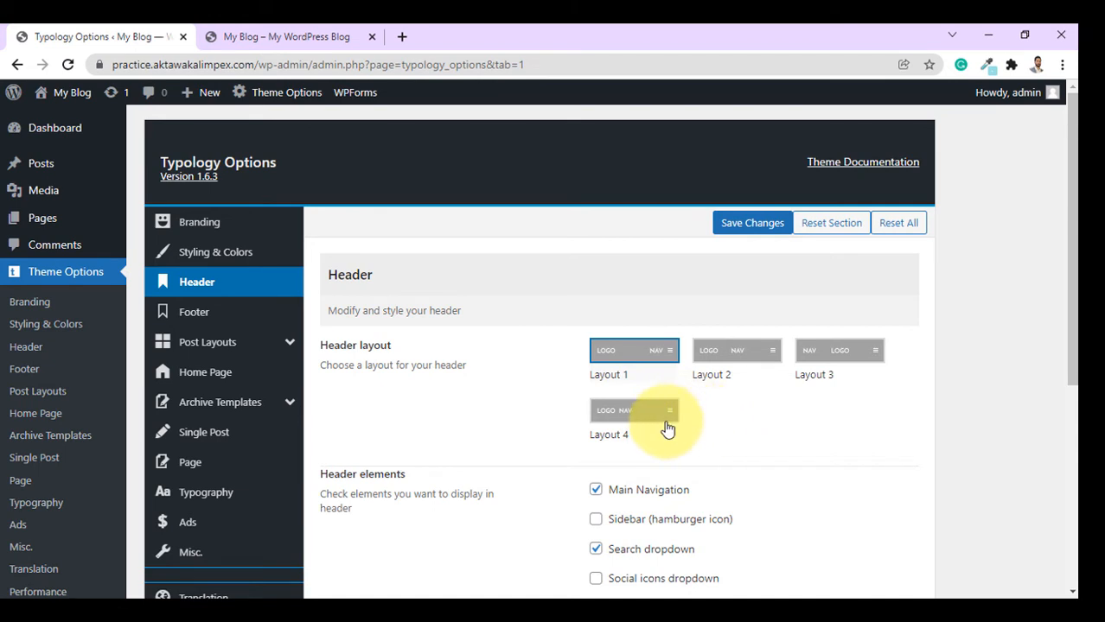
{"action": "scroll", "coordinate": [361, 419], "scroll_direction": "down", "scroll_amount": 1}
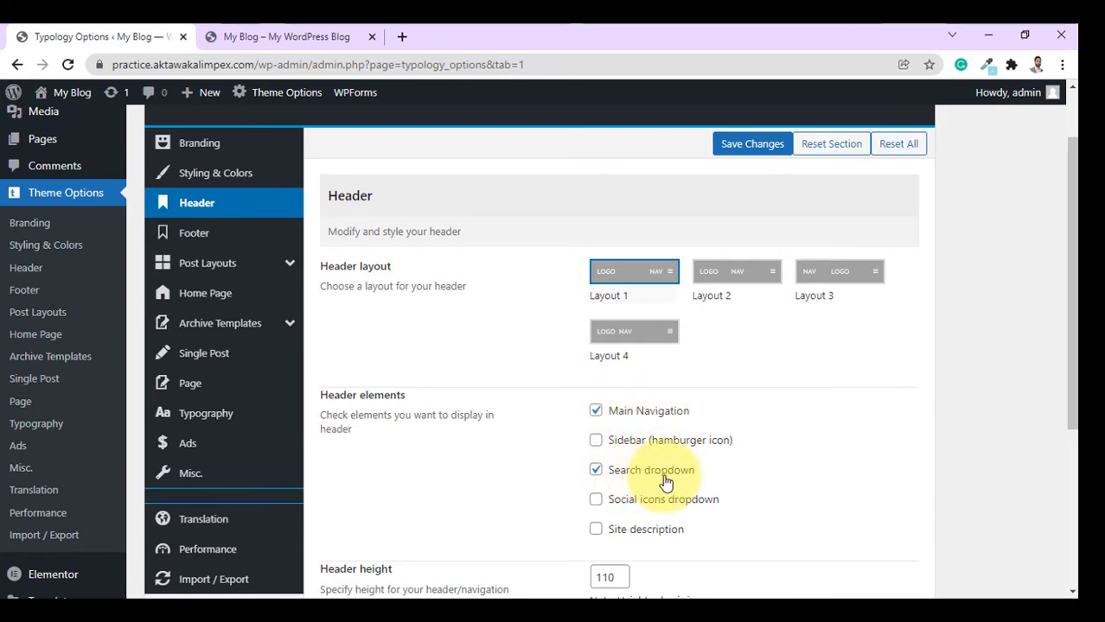
{"action": "left_click", "coordinate": [316, 40]}
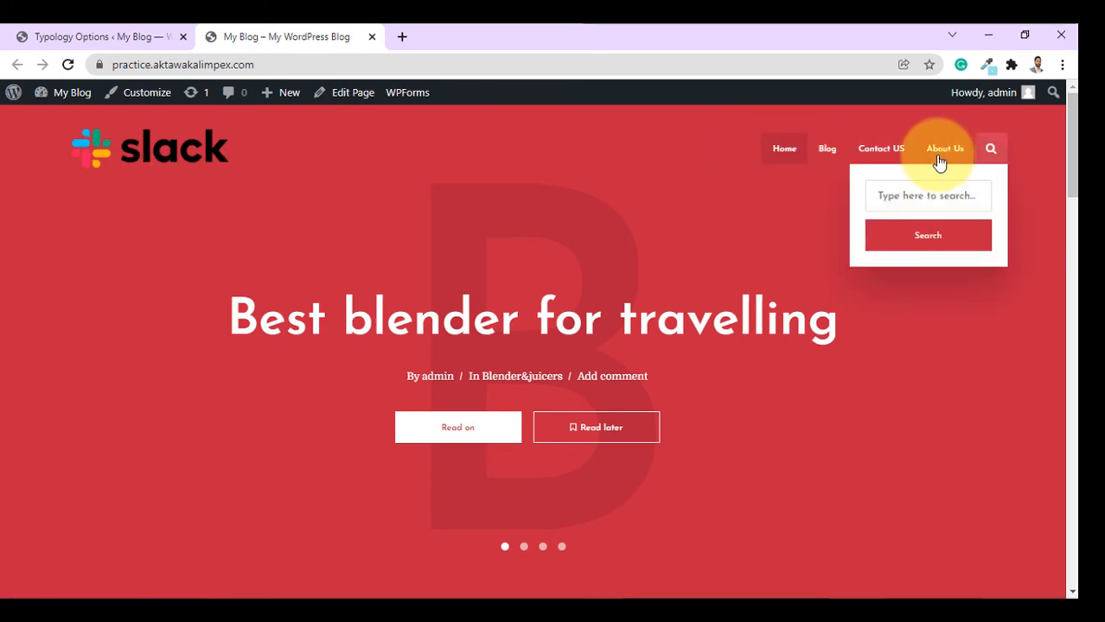
{"action": "left_click", "coordinate": [156, 30]}
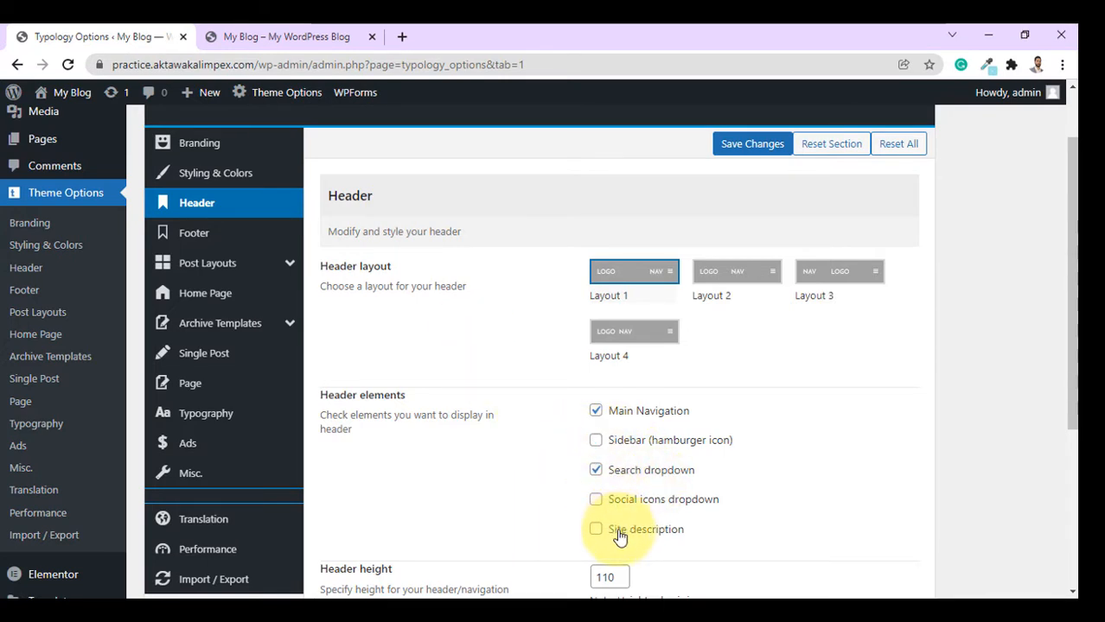
{"action": "left_click", "coordinate": [596, 442]}
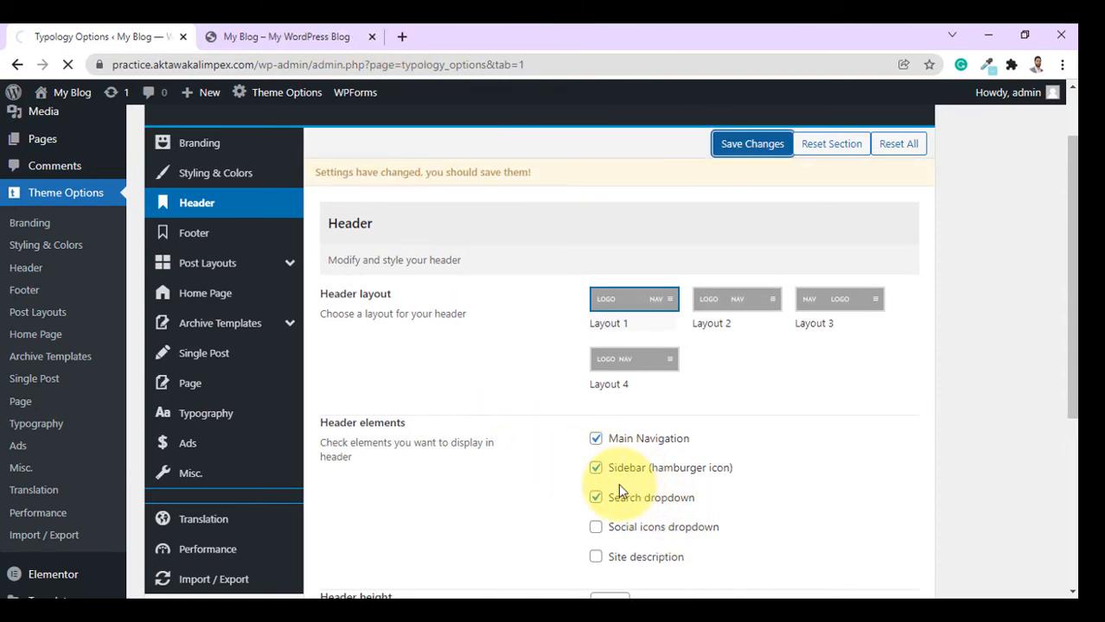
Reload the blog front page and open, then close, the new hamburger sidebar panel.
{"action": "left_click", "coordinate": [345, 37]}
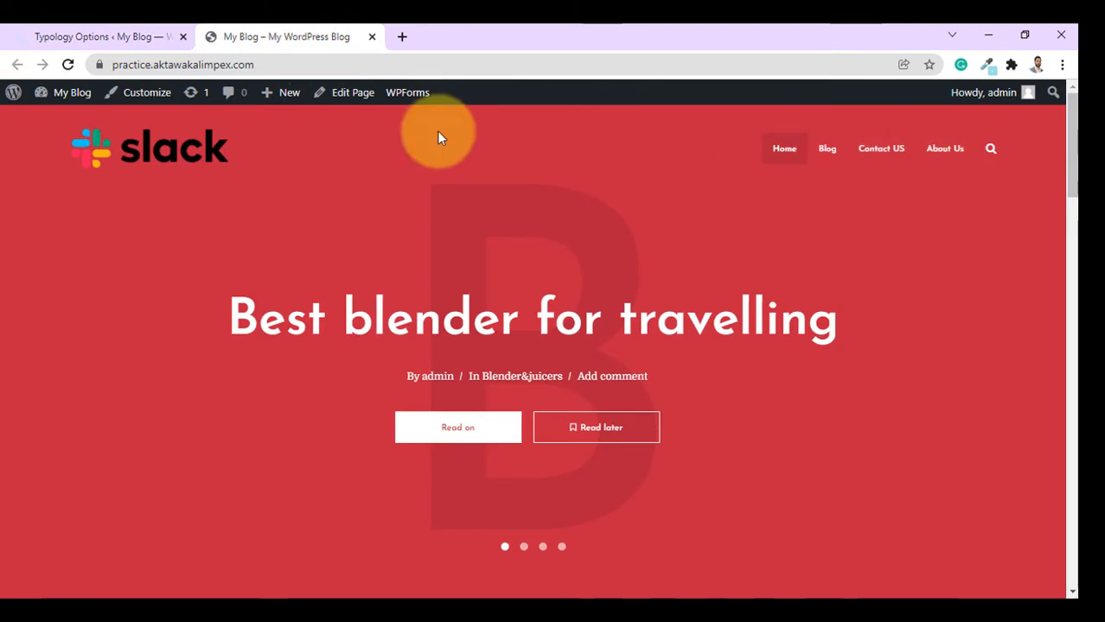
{"action": "left_click", "coordinate": [108, 36]}
{"action": "left_click", "coordinate": [296, 36]}
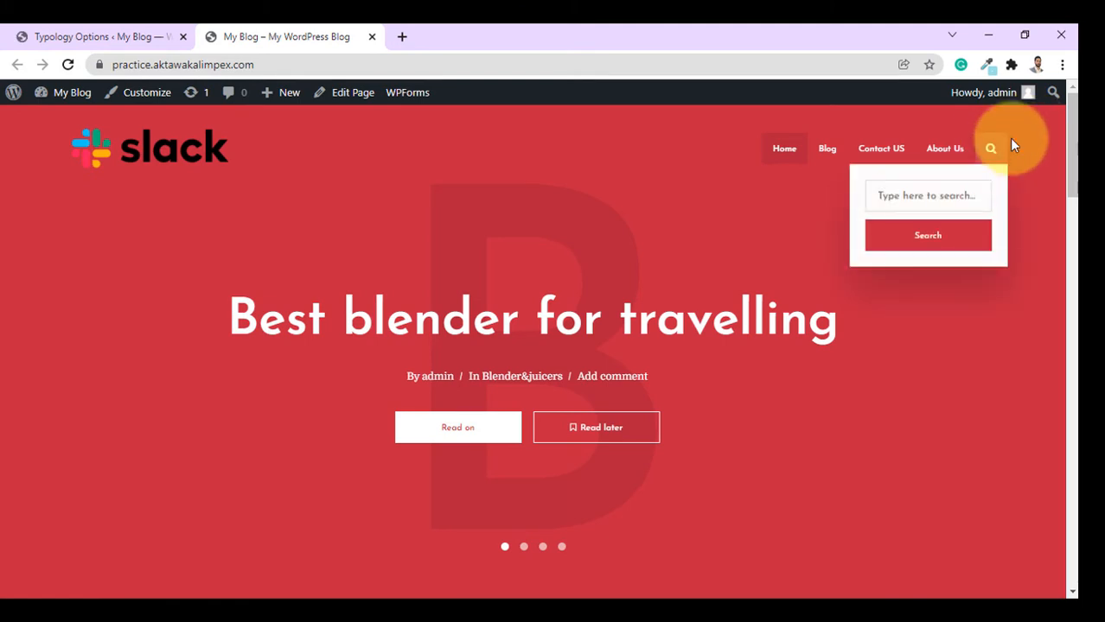
{"action": "left_click", "coordinate": [68, 64]}
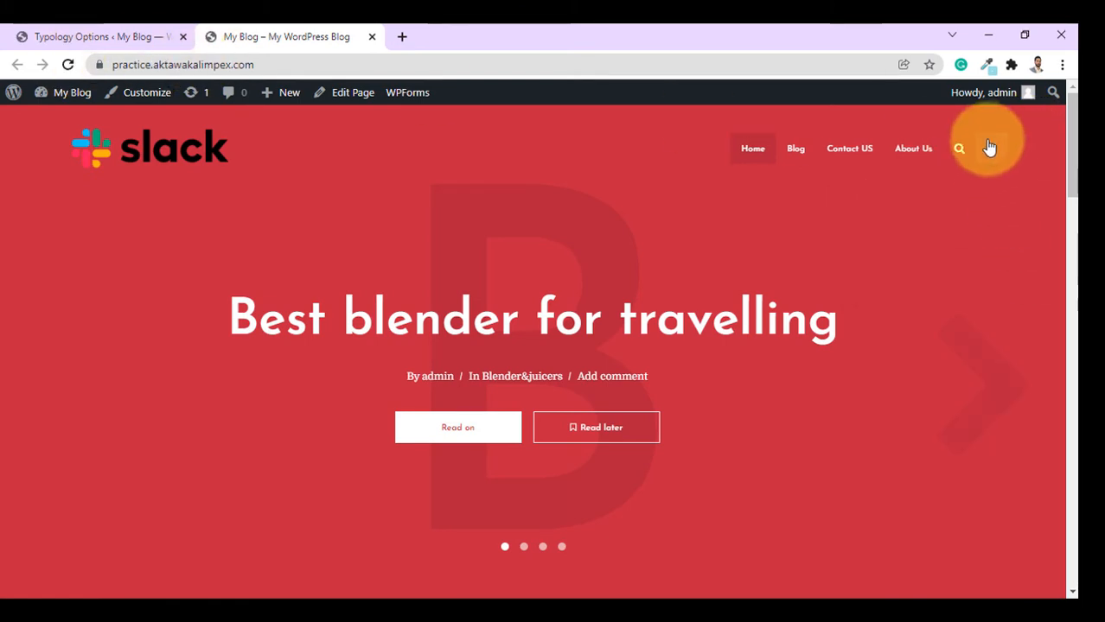
{"action": "left_click", "coordinate": [992, 152]}
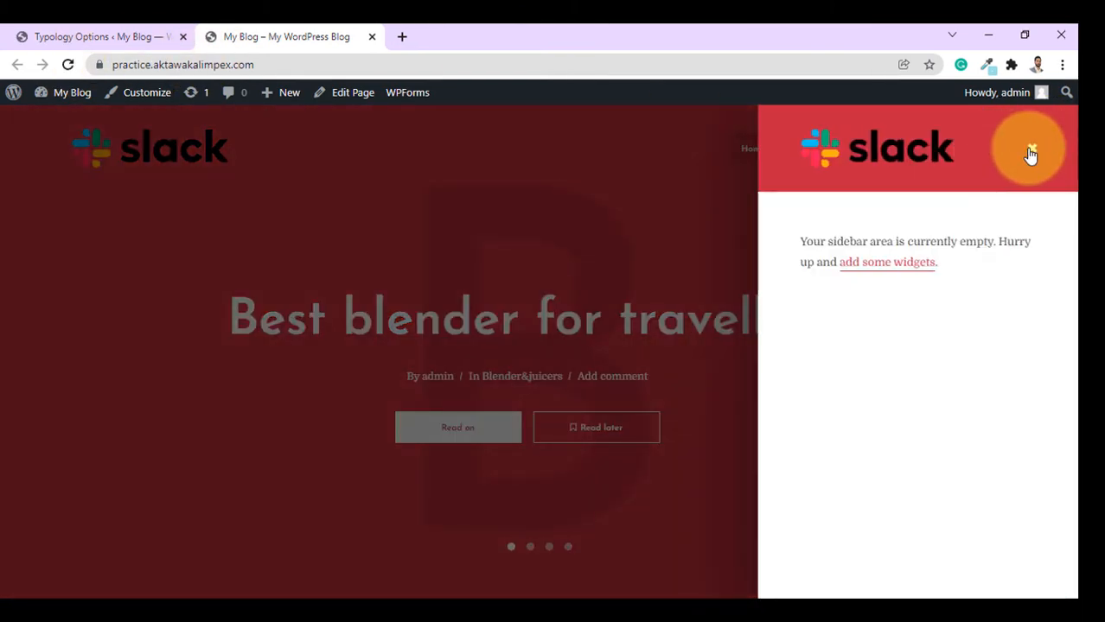
{"action": "left_click", "coordinate": [1030, 153]}
{"action": "left_click", "coordinate": [194, 33]}
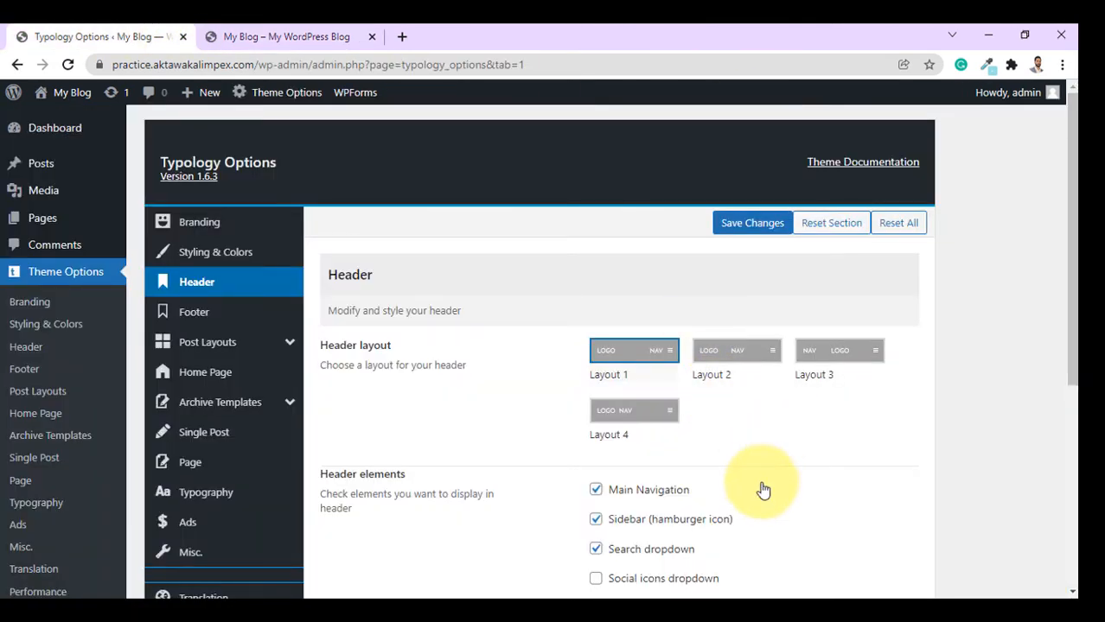
Untick Sidebar (hamburger icon) under Header elements and save the Header options.
{"action": "scroll", "coordinate": [755, 406], "scroll_direction": "down", "scroll_amount": 1}
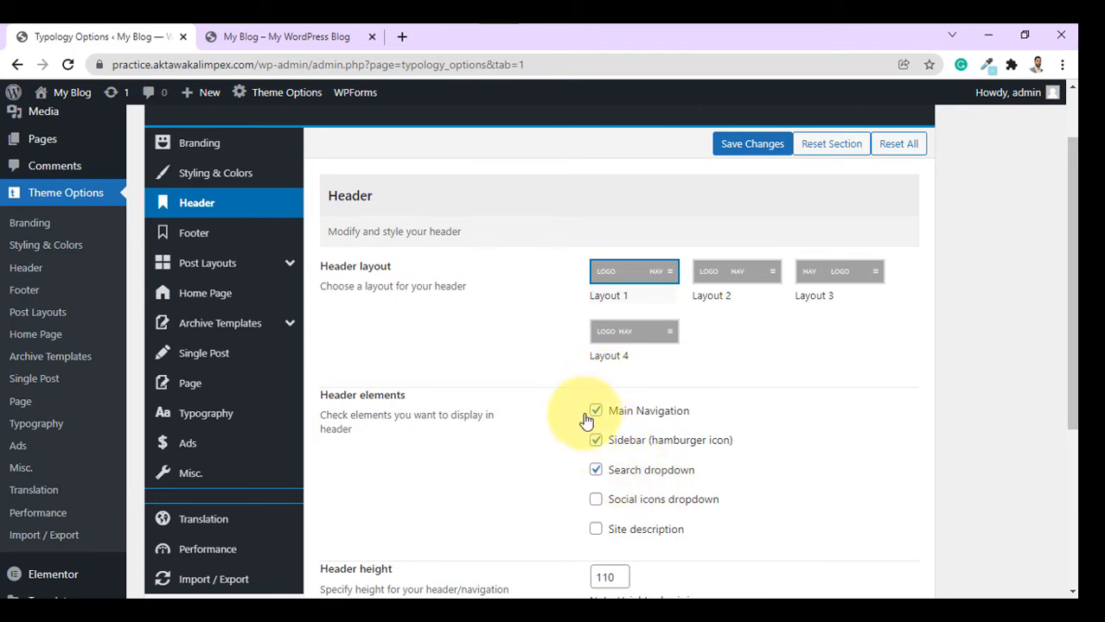
{"action": "left_click", "coordinate": [595, 470]}
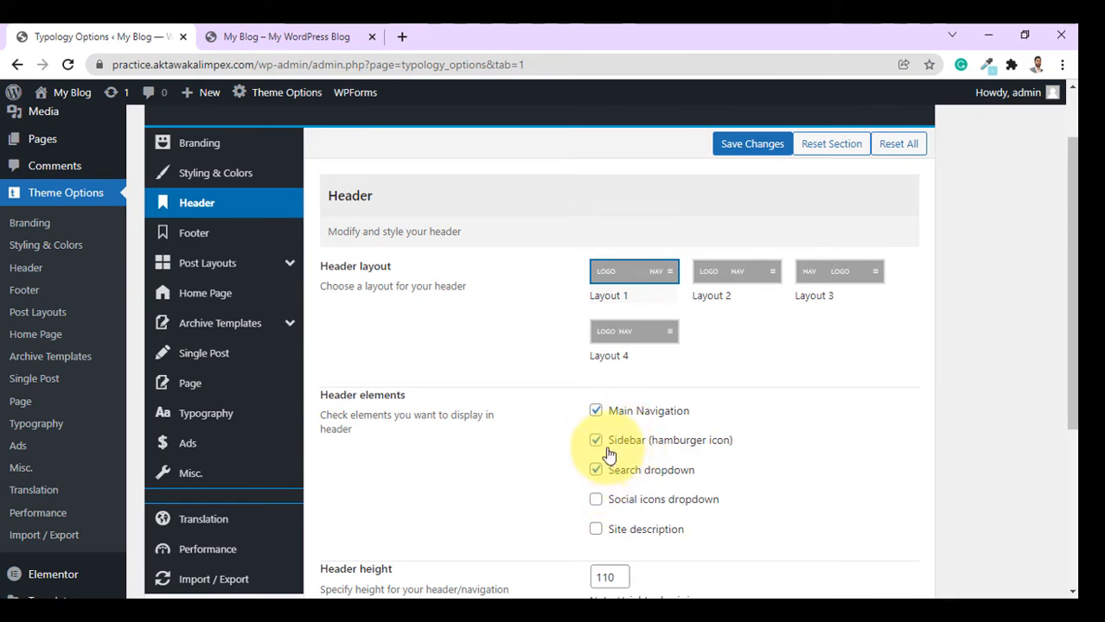
{"action": "left_click", "coordinate": [601, 444]}
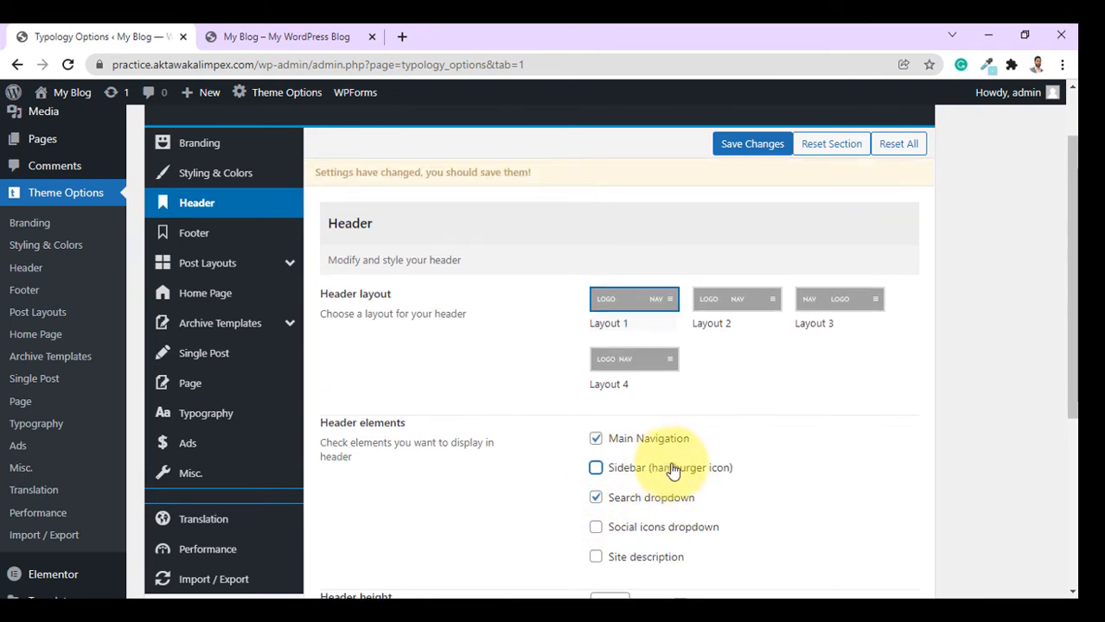
{"action": "left_click", "coordinate": [723, 153]}
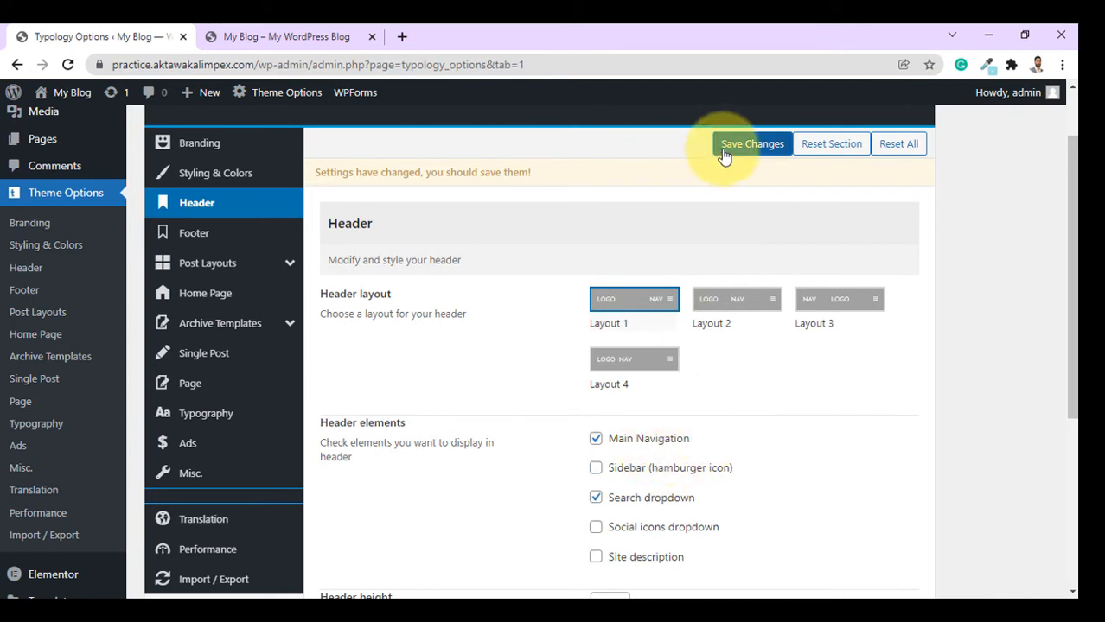
Scroll down to check Enable sticky header, then view the blog front page.
{"action": "scroll", "coordinate": [387, 434], "scroll_direction": "down", "scroll_amount": 2}
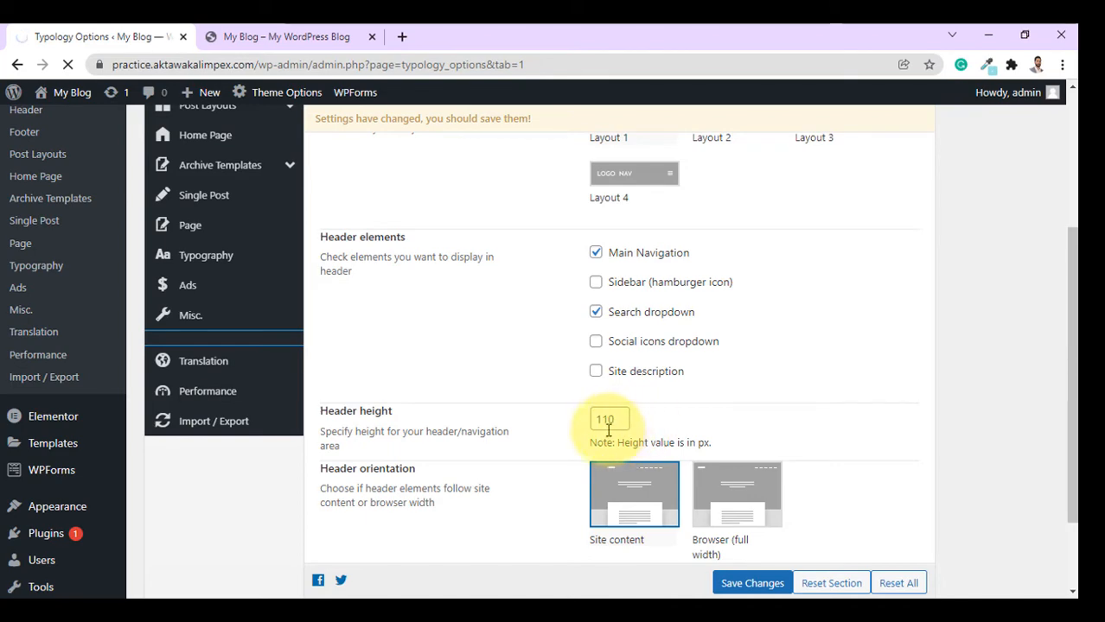
{"action": "scroll", "coordinate": [560, 461], "scroll_direction": "down", "scroll_amount": 2}
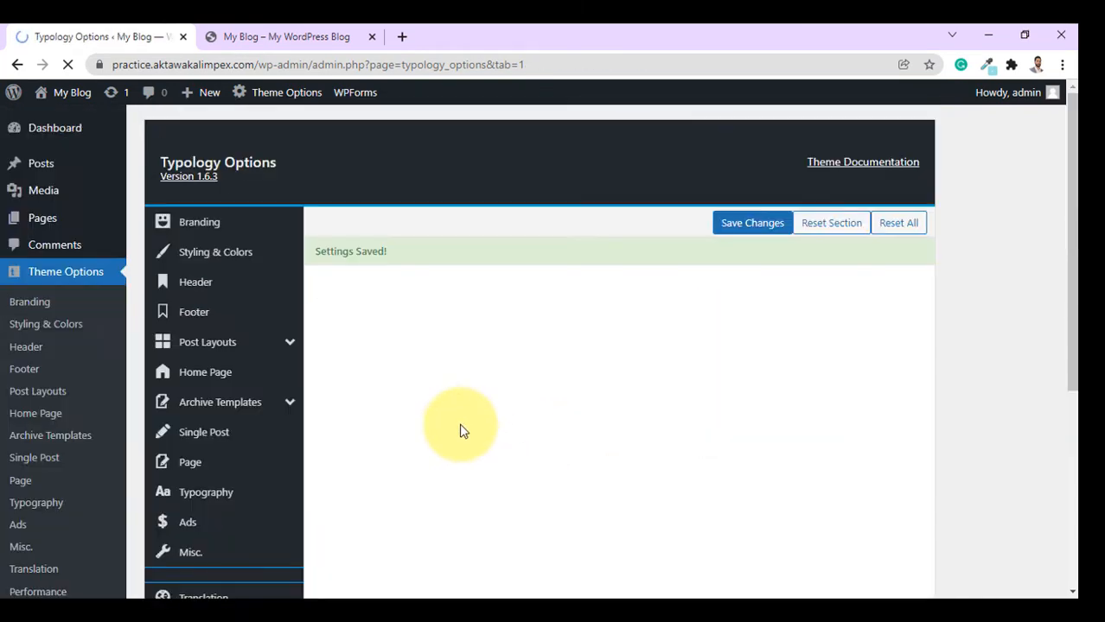
{"action": "scroll", "coordinate": [640, 396], "scroll_direction": "down", "scroll_amount": 4}
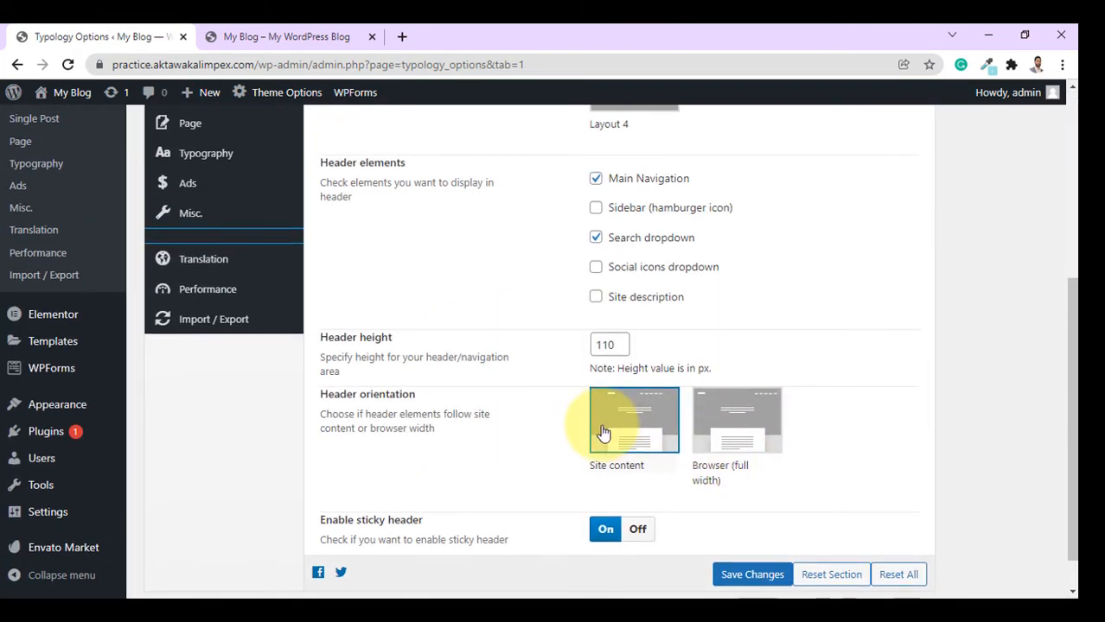
{"action": "scroll", "coordinate": [519, 446], "scroll_direction": "down", "scroll_amount": 1}
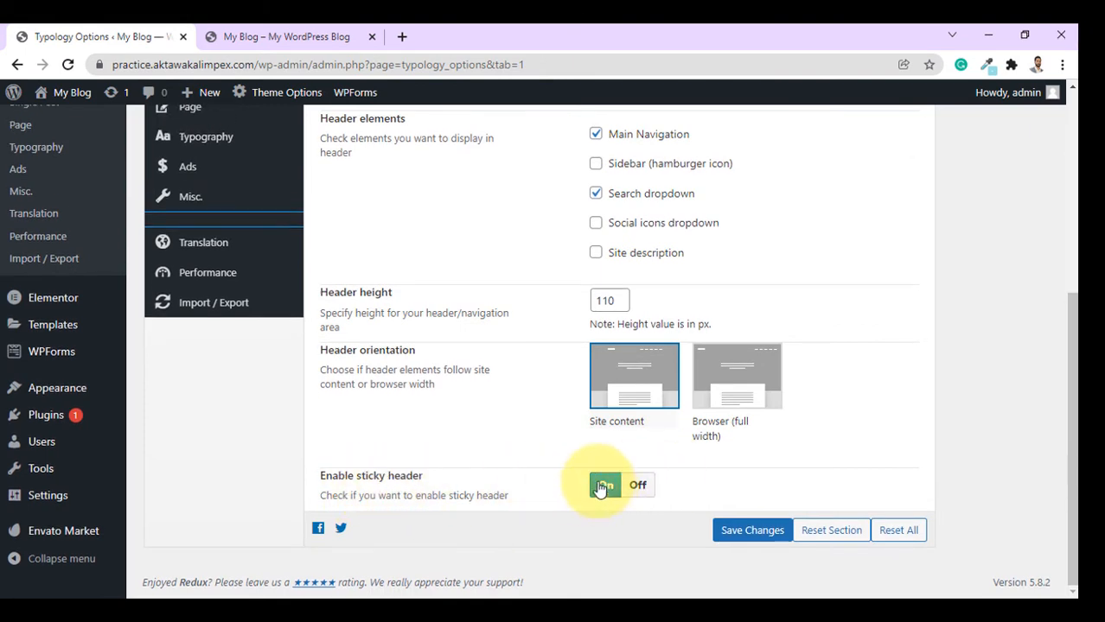
{"action": "left_click", "coordinate": [338, 37]}
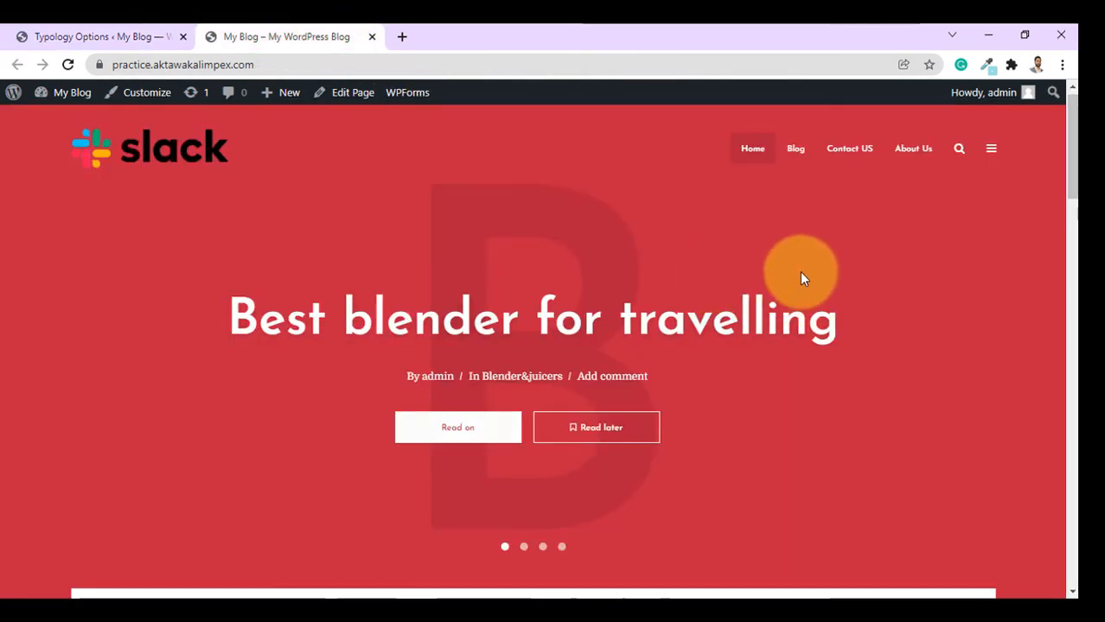
Turn the sticky header off, save, and reload the blog to check the header.
{"action": "scroll", "coordinate": [801, 273], "scroll_direction": "down", "scroll_amount": 12}
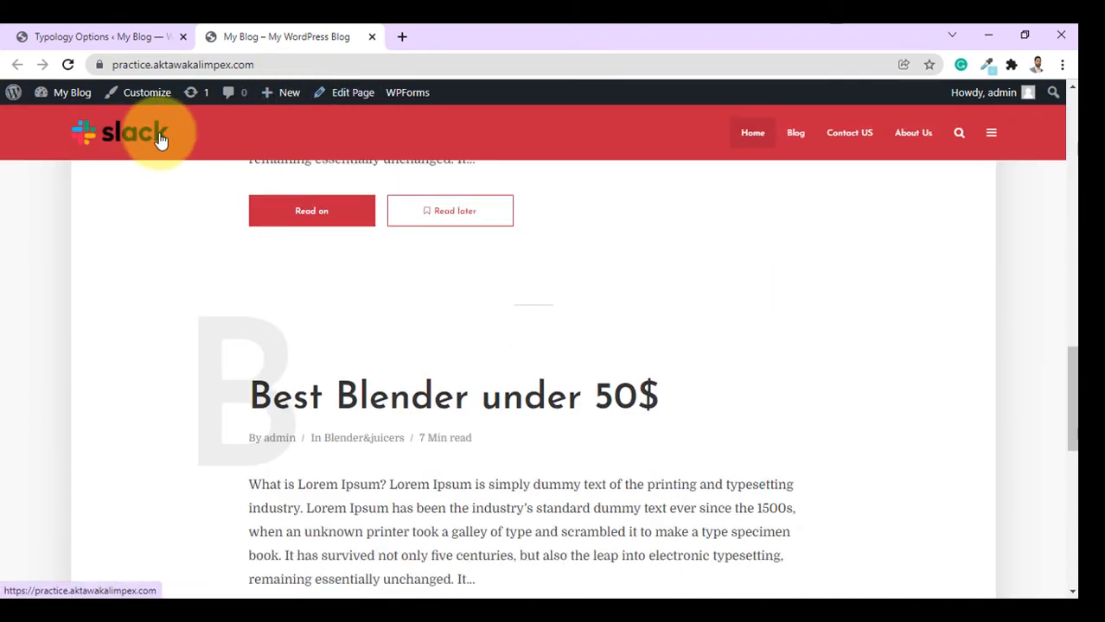
{"action": "left_click", "coordinate": [22, 36]}
{"action": "left_click", "coordinate": [639, 487]}
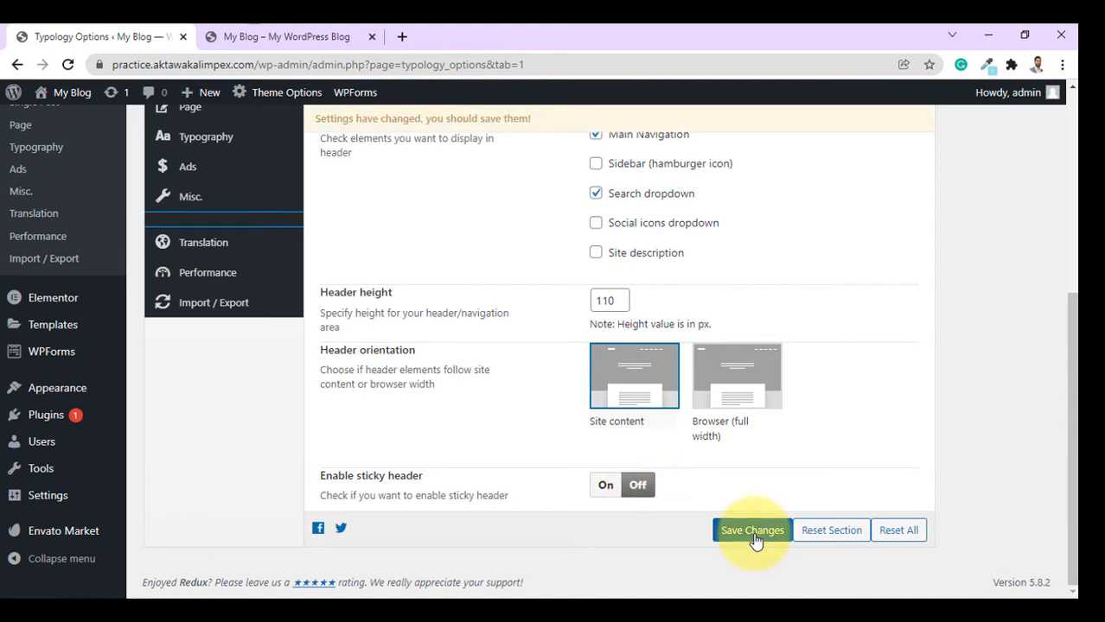
{"action": "left_click", "coordinate": [752, 533]}
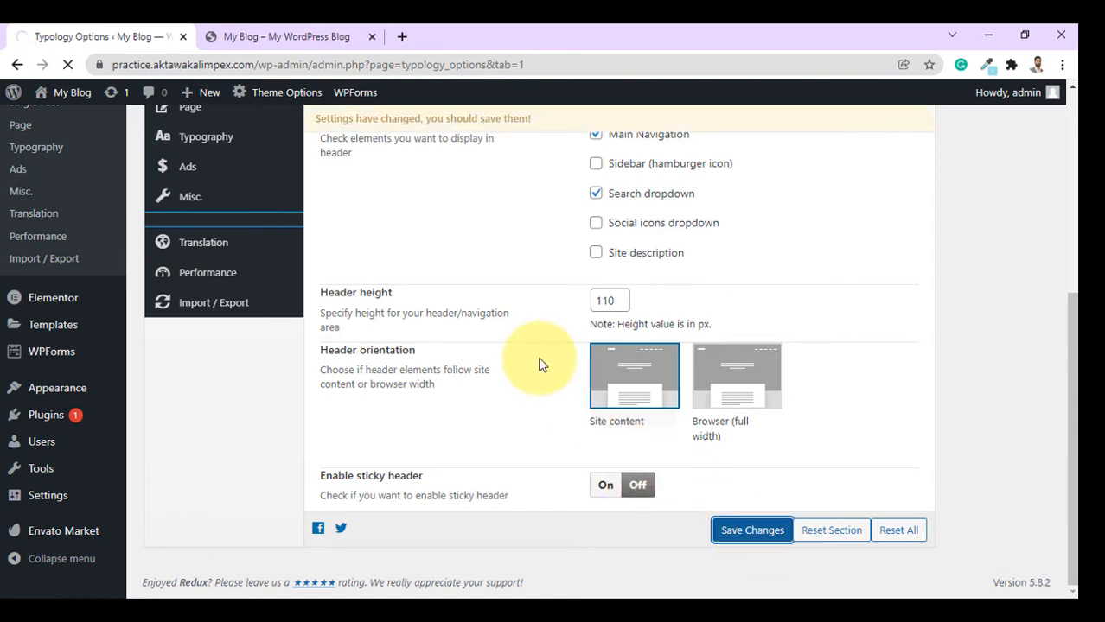
{"action": "left_click", "coordinate": [286, 34]}
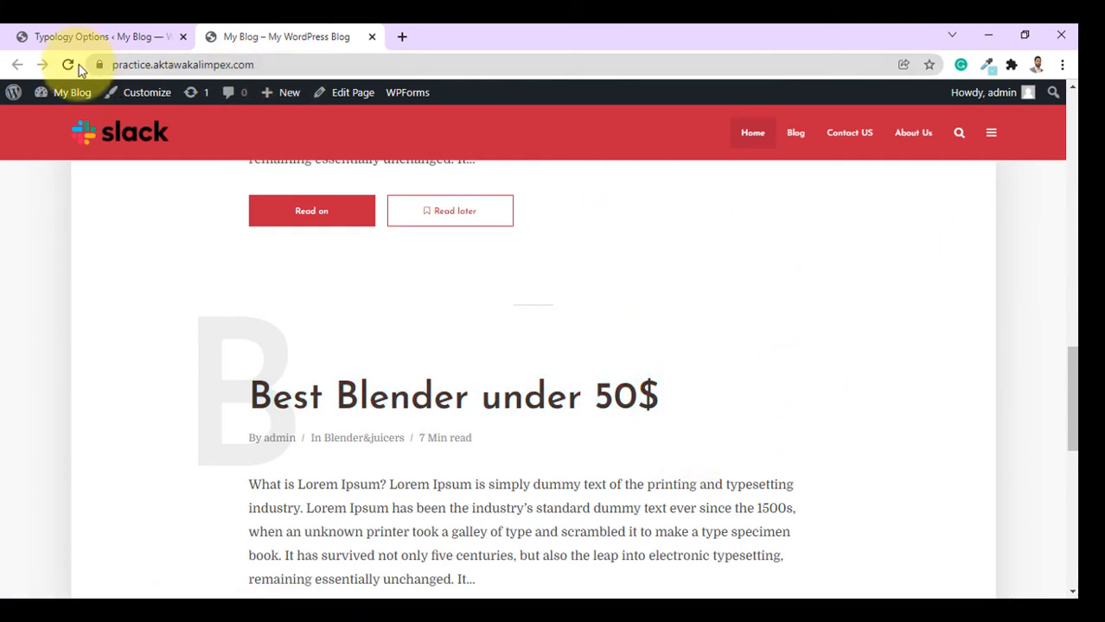
{"action": "left_click", "coordinate": [305, 230]}
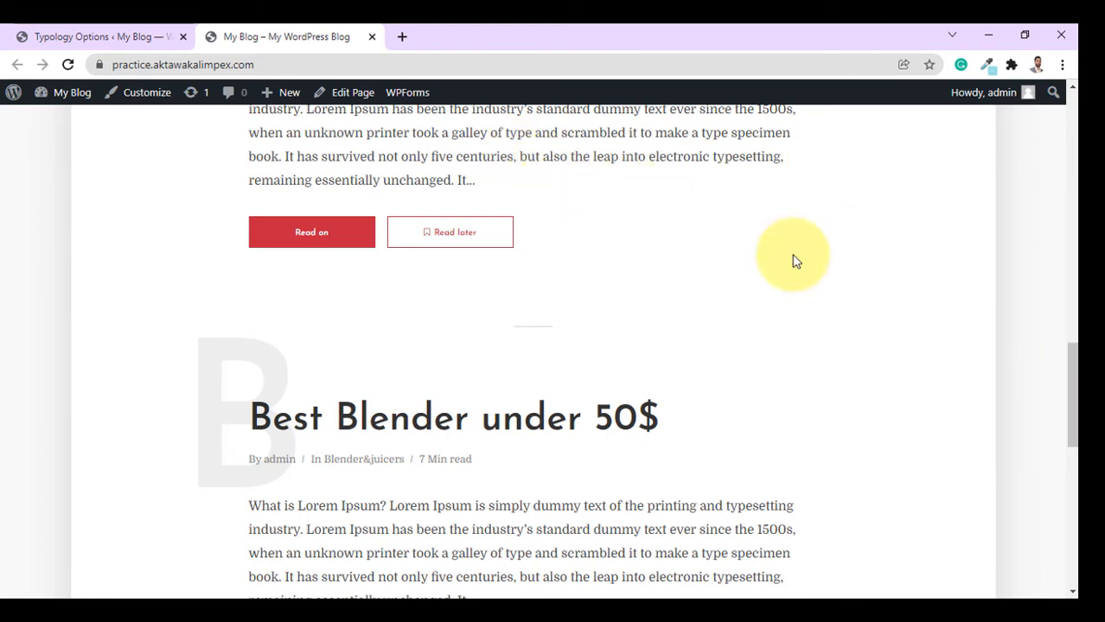
Switch Enable sticky header back On, save, and review the blog front page.
{"action": "left_click", "coordinate": [108, 30]}
{"action": "scroll", "coordinate": [692, 476], "scroll_direction": "down", "scroll_amount": 5}
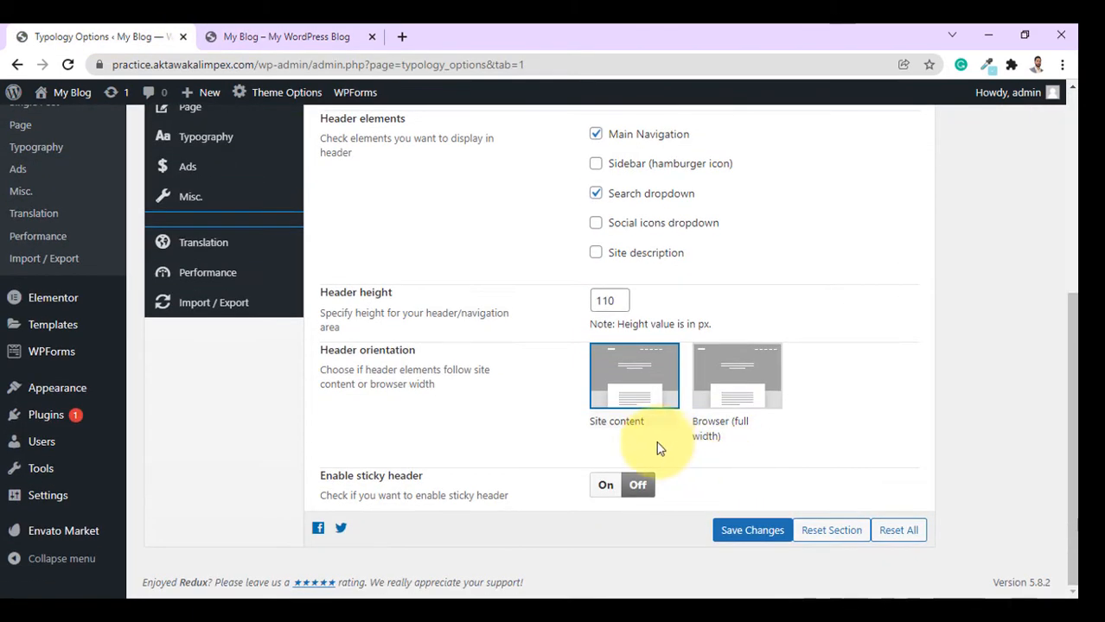
{"action": "left_click", "coordinate": [604, 487]}
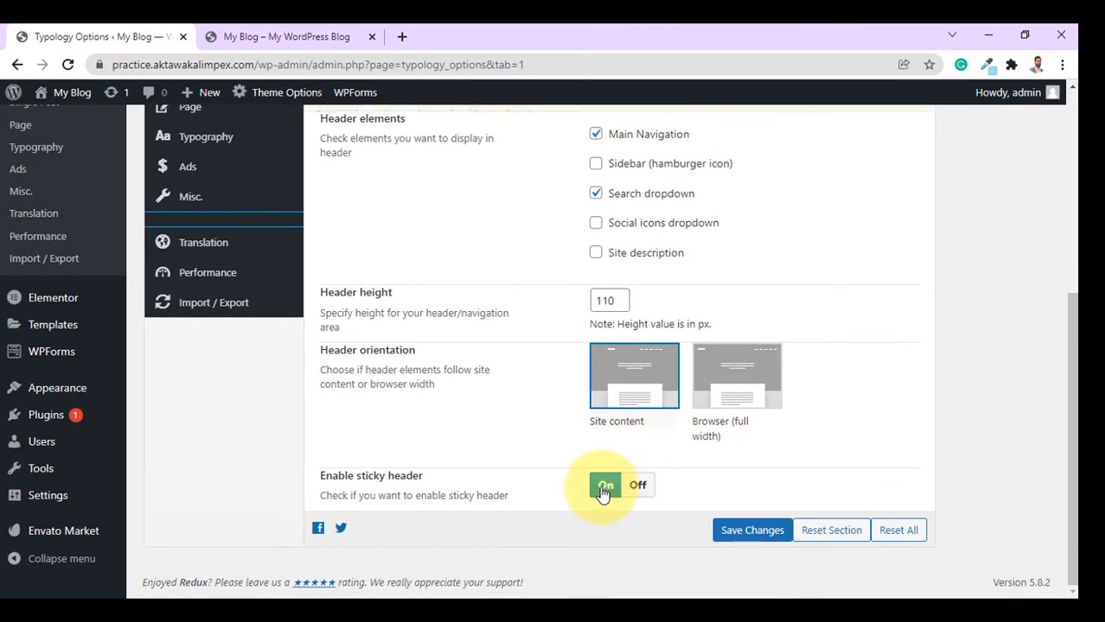
{"action": "left_click", "coordinate": [753, 533]}
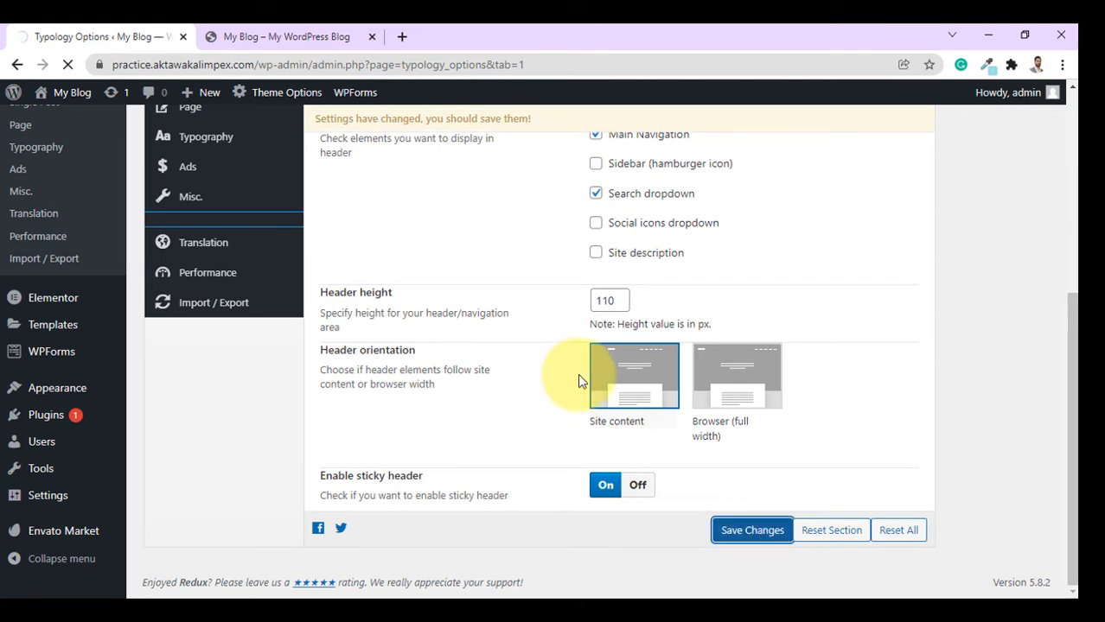
{"action": "key", "text": "ctrl+Tab"}
{"action": "scroll", "coordinate": [1067, 303], "scroll_direction": "up", "scroll_amount": 3}
{"action": "left_click_drag", "start_coordinate": [1070, 283], "coordinate": [1060, 38]}
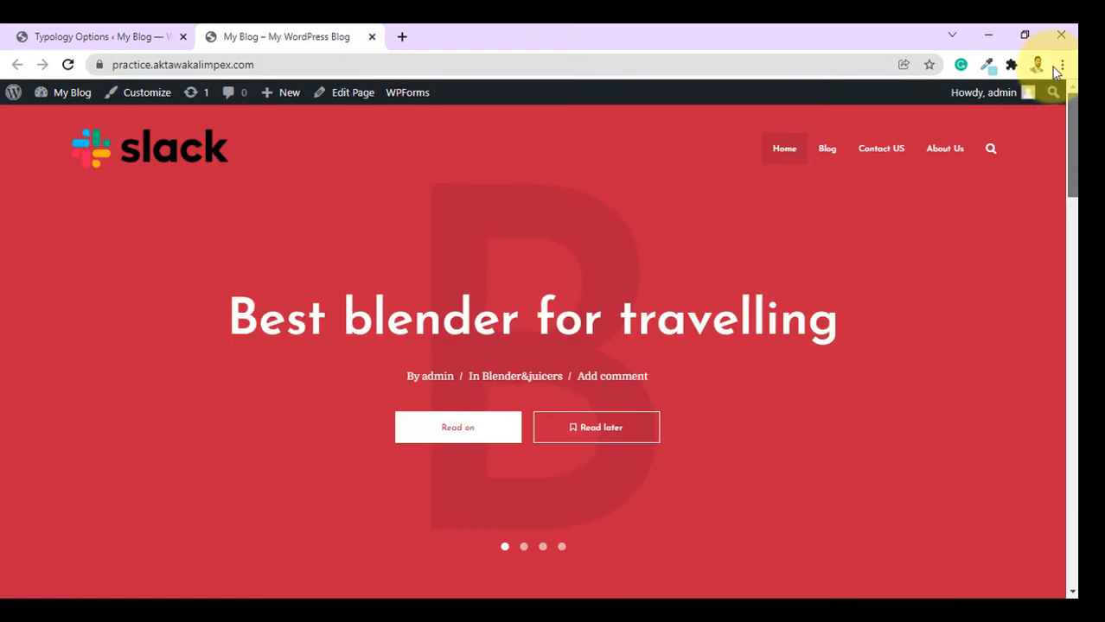
{"action": "left_click_drag", "start_coordinate": [1061, 148], "coordinate": [1070, 590]}
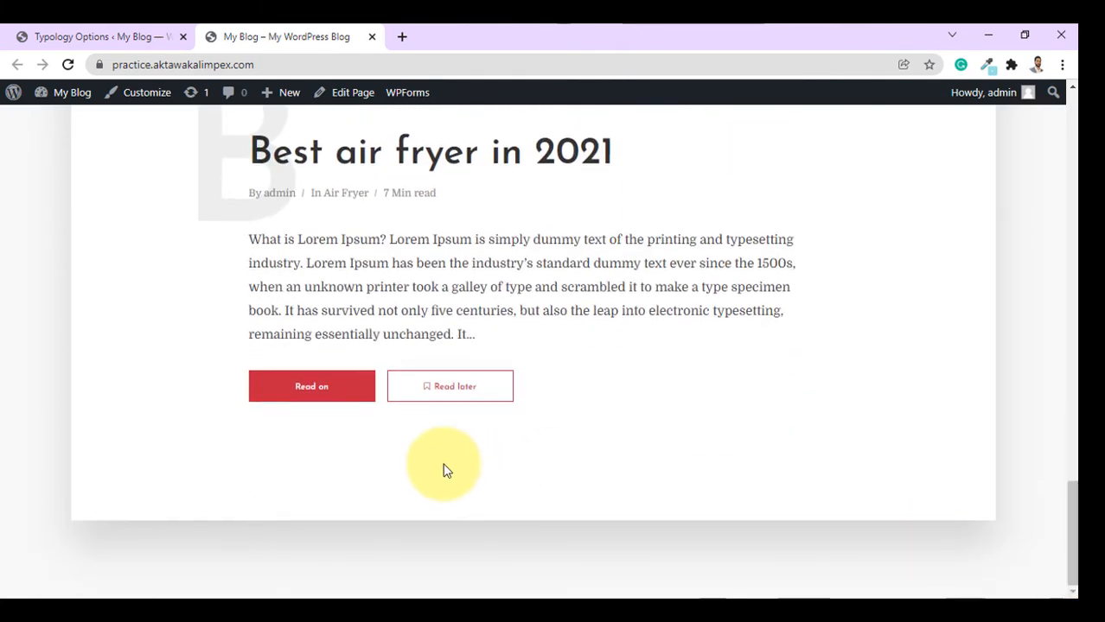
{"action": "left_click", "coordinate": [97, 37]}
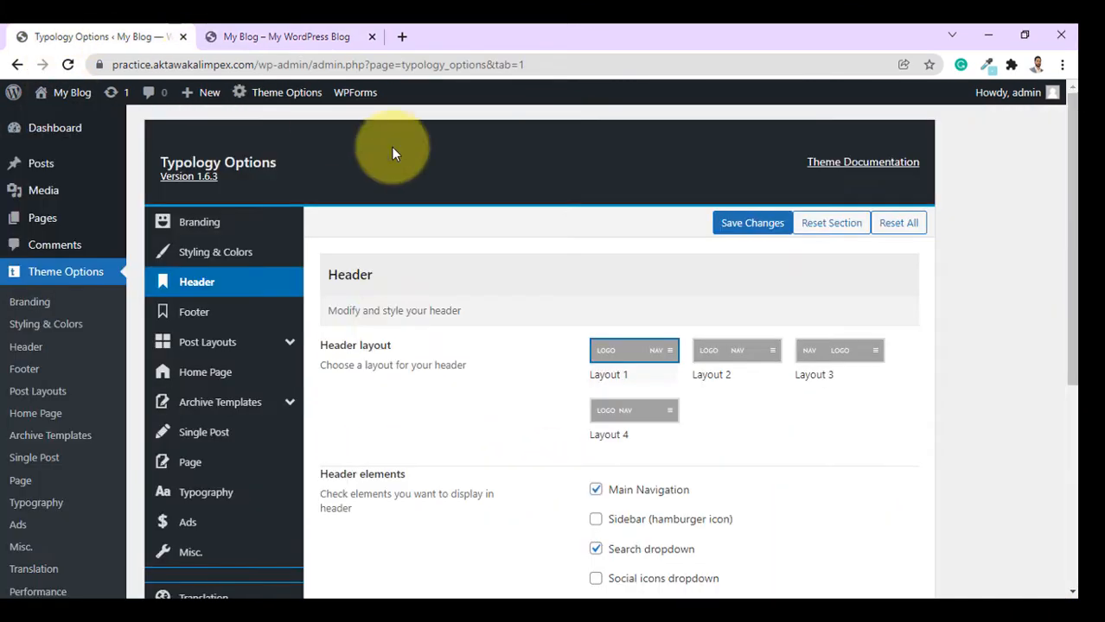
Set the Footer area layout to 3 columns and follow the Appearance -> Widgets link.
{"action": "left_click", "coordinate": [201, 313]}
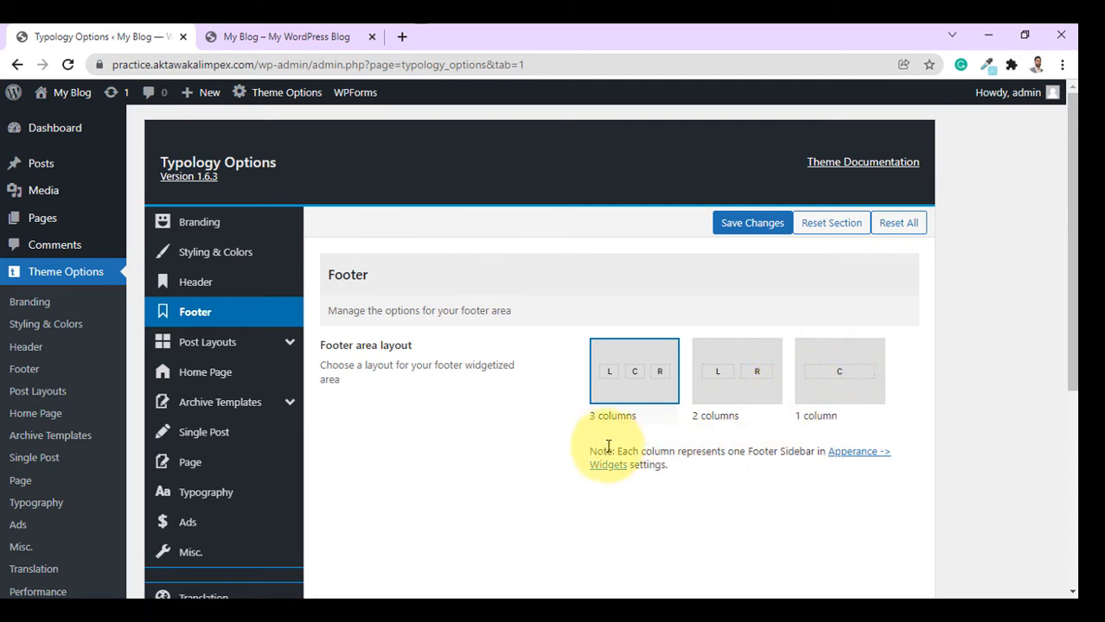
{"action": "left_click", "coordinate": [636, 381]}
{"action": "scroll", "coordinate": [893, 361], "scroll_direction": "down", "scroll_amount": 1}
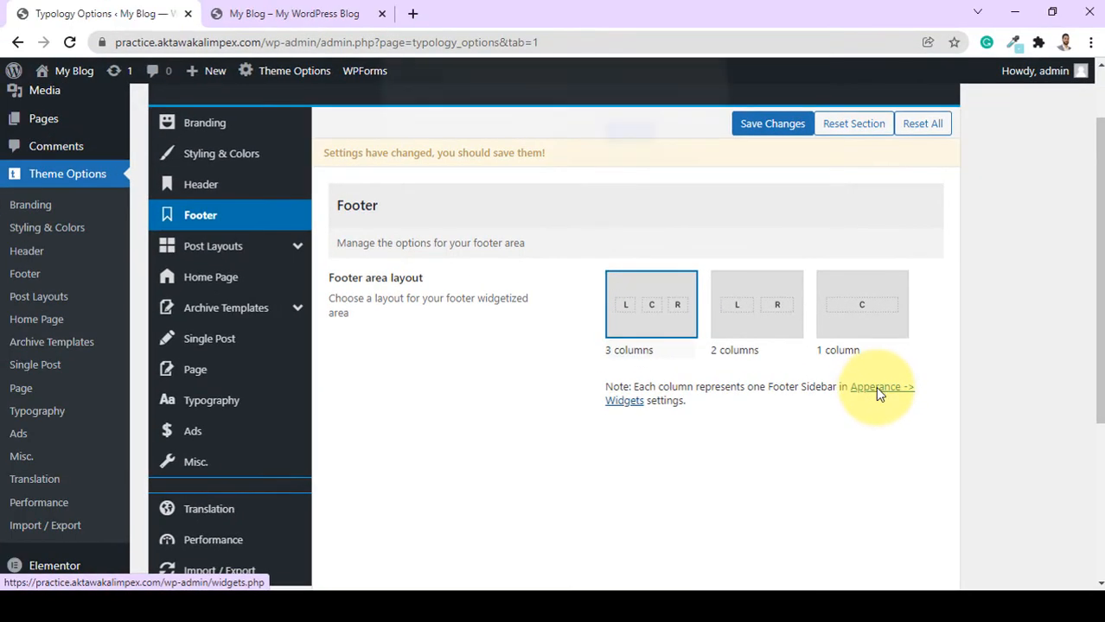
{"action": "left_click", "coordinate": [875, 386]}
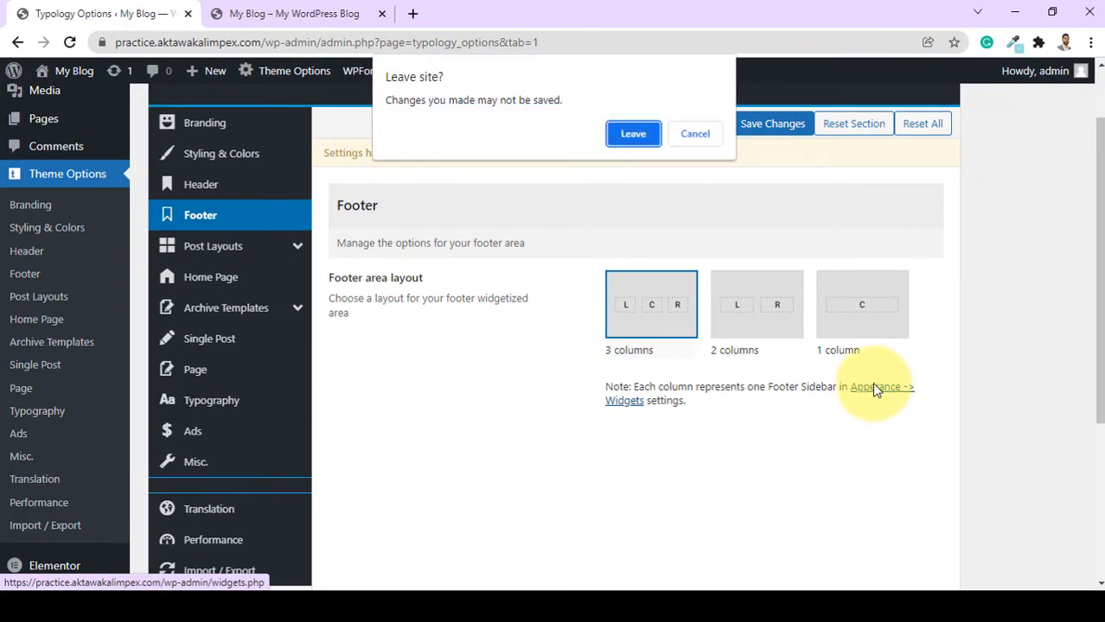
Expand the Footer Left, Center and Right widget areas and open Footer Left's Block widget.
{"action": "key", "text": "Return"}
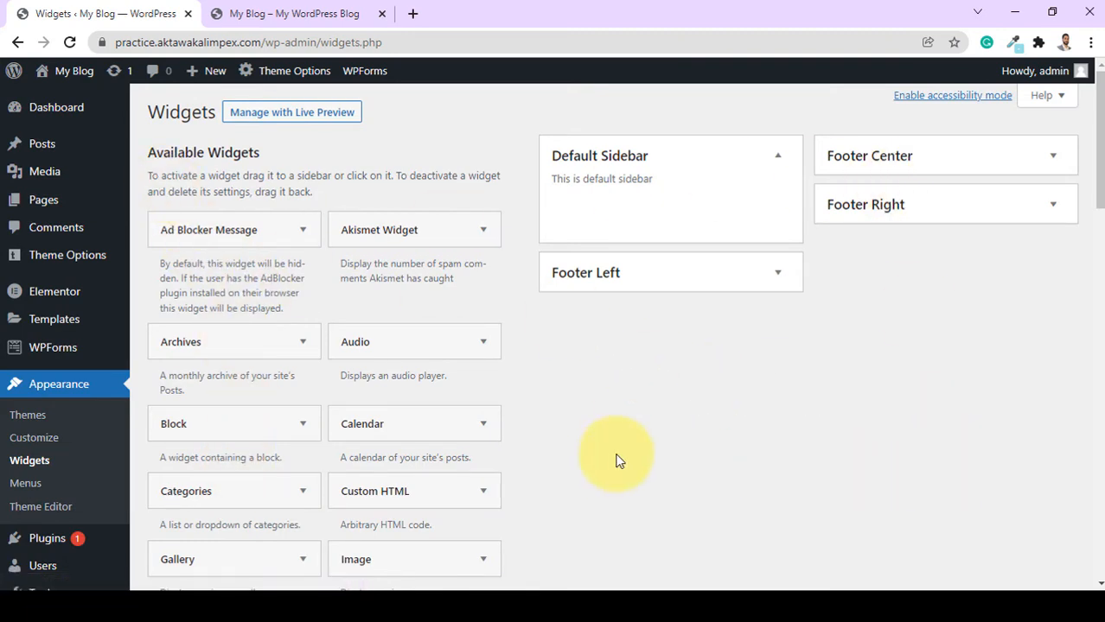
{"action": "mouse_move", "coordinate": [1098, 141]}
{"action": "left_mouse_down"}
{"action": "mouse_move", "coordinate": [1094, 148]}
{"action": "mouse_move", "coordinate": [1093, 120]}
{"action": "left_mouse_up"}
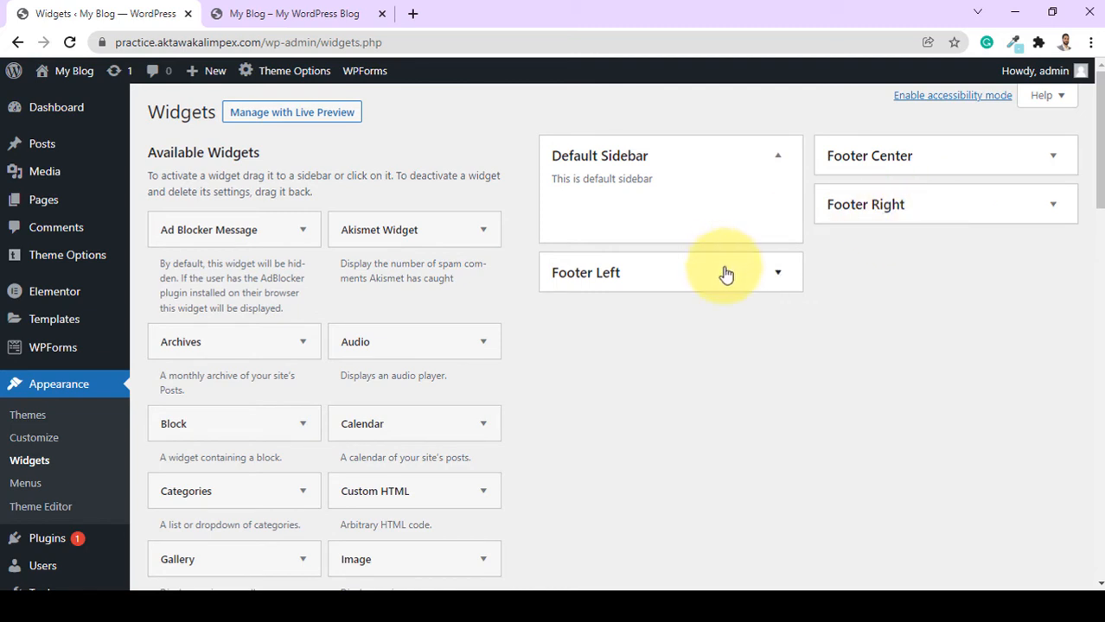
{"action": "left_click", "coordinate": [750, 275]}
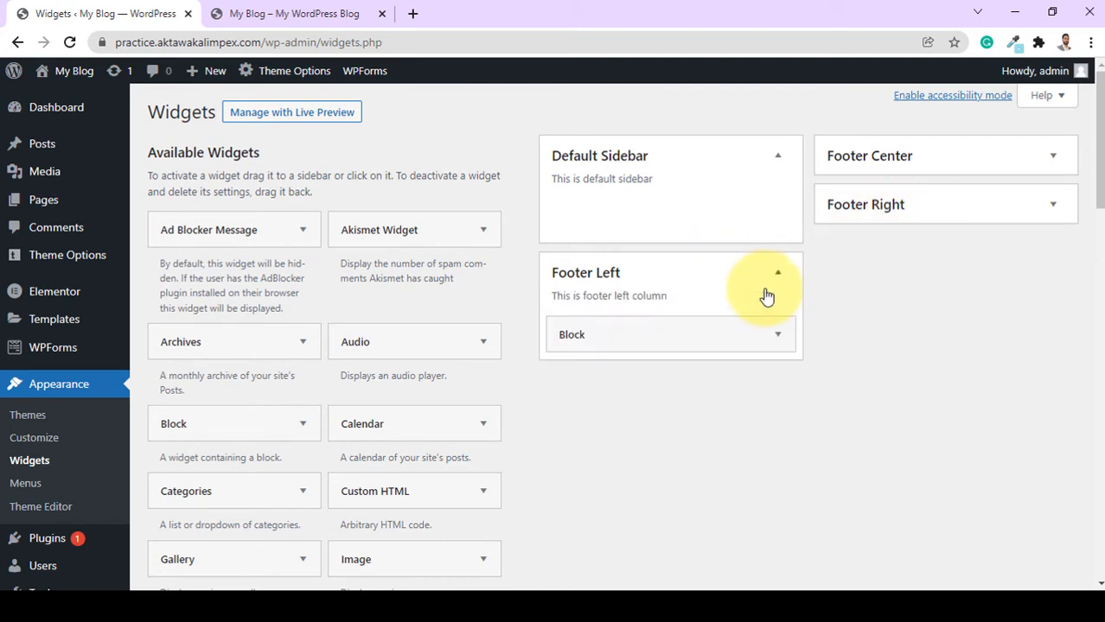
{"action": "left_click", "coordinate": [897, 154]}
{"action": "left_click", "coordinate": [921, 273]}
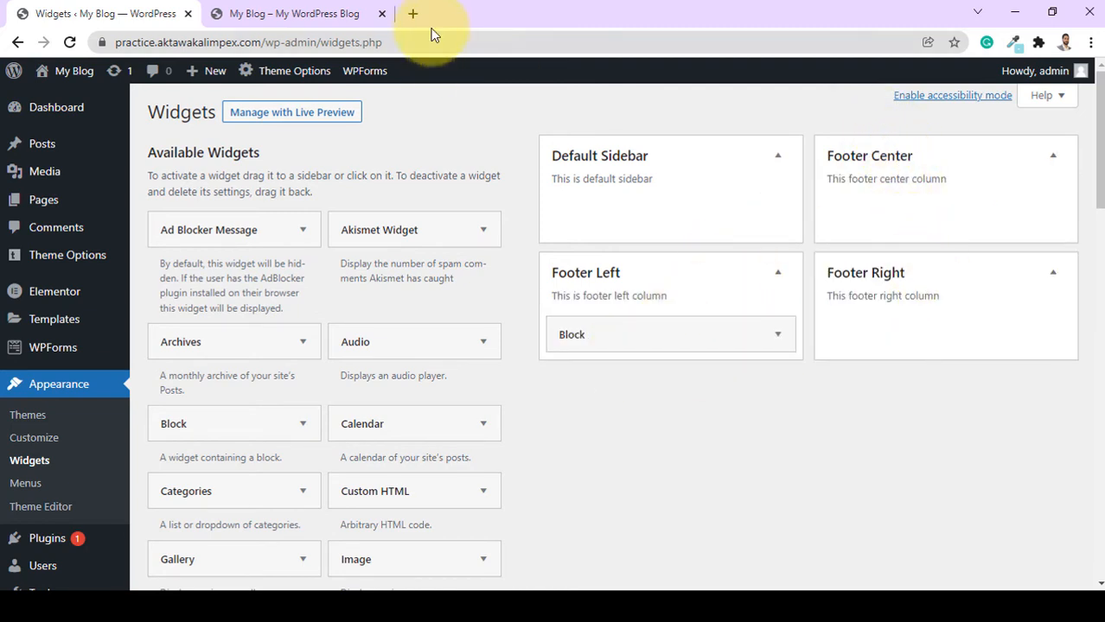
{"action": "left_click", "coordinate": [292, 14]}
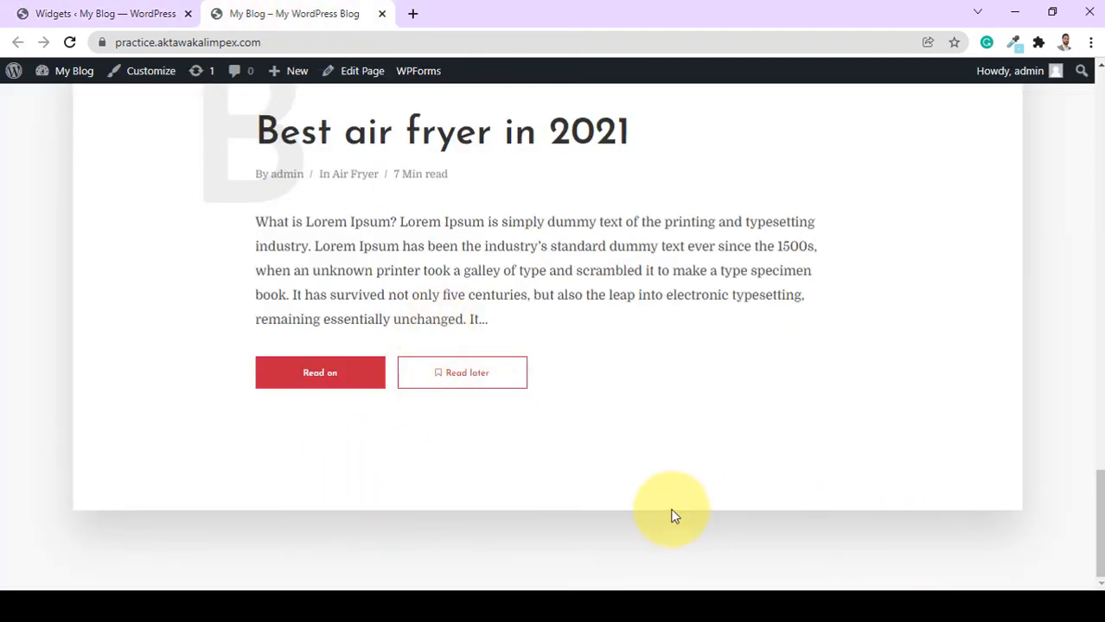
{"action": "left_click", "coordinate": [156, 15]}
{"action": "left_click", "coordinate": [778, 335]}
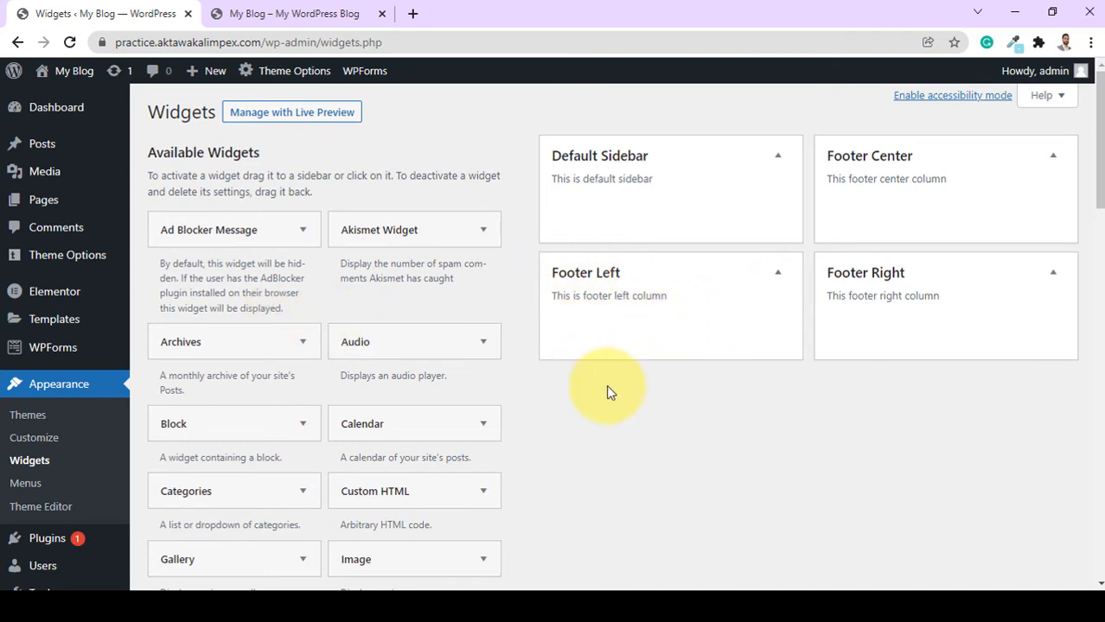
Add a Text widget to Footer Left for the About section and open a new browser tab.
{"action": "scroll", "coordinate": [415, 346], "scroll_direction": "down", "scroll_amount": 2}
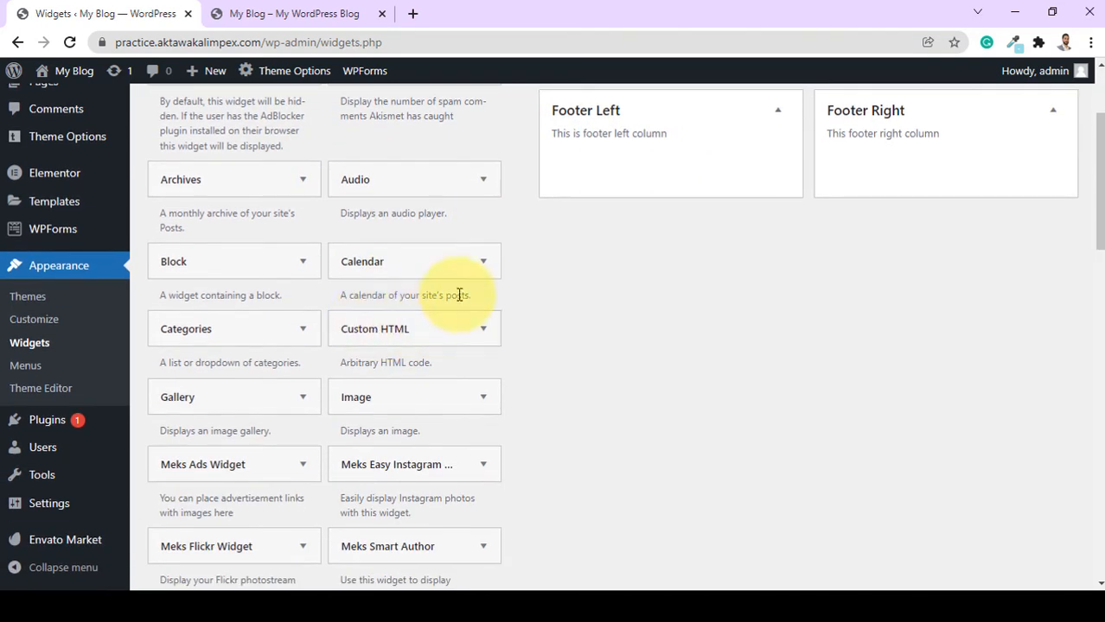
{"action": "scroll", "coordinate": [415, 360], "scroll_direction": "down", "scroll_amount": 8}
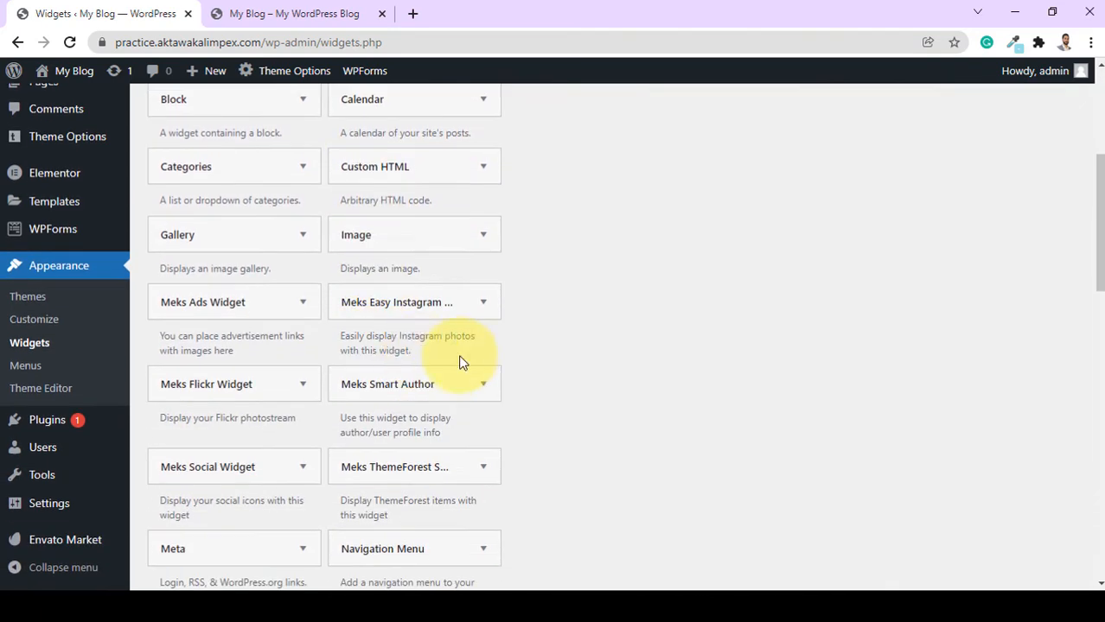
{"action": "left_click_drag", "start_coordinate": [230, 362], "coordinate": [648, 318]}
{"action": "scroll", "coordinate": [597, 318], "scroll_direction": "up", "scroll_amount": 8}
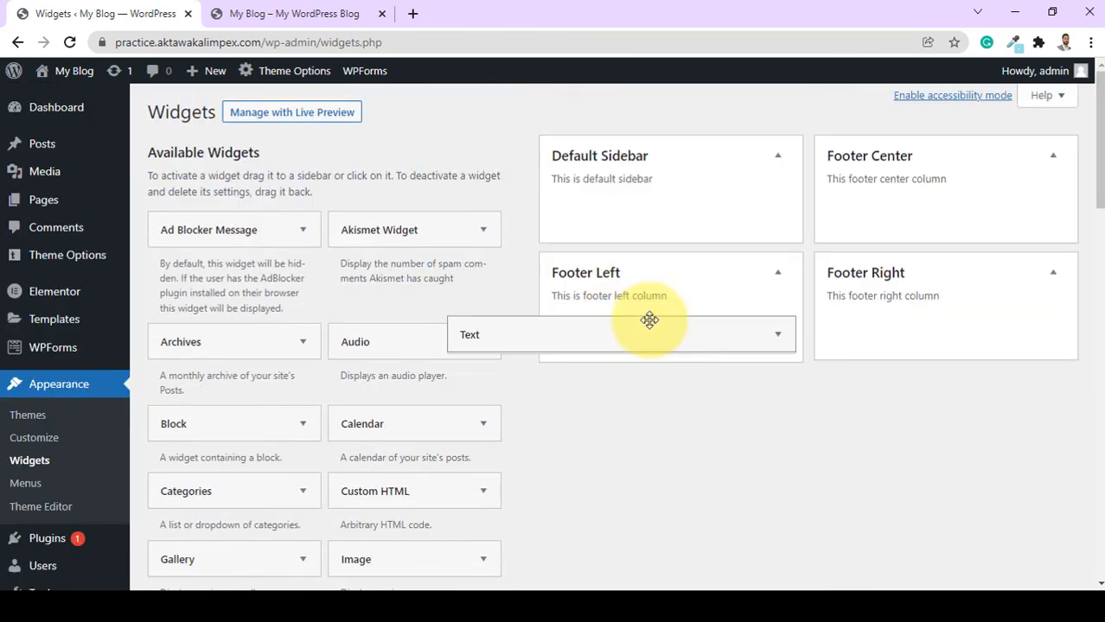
{"action": "left_click", "coordinate": [536, 387]}
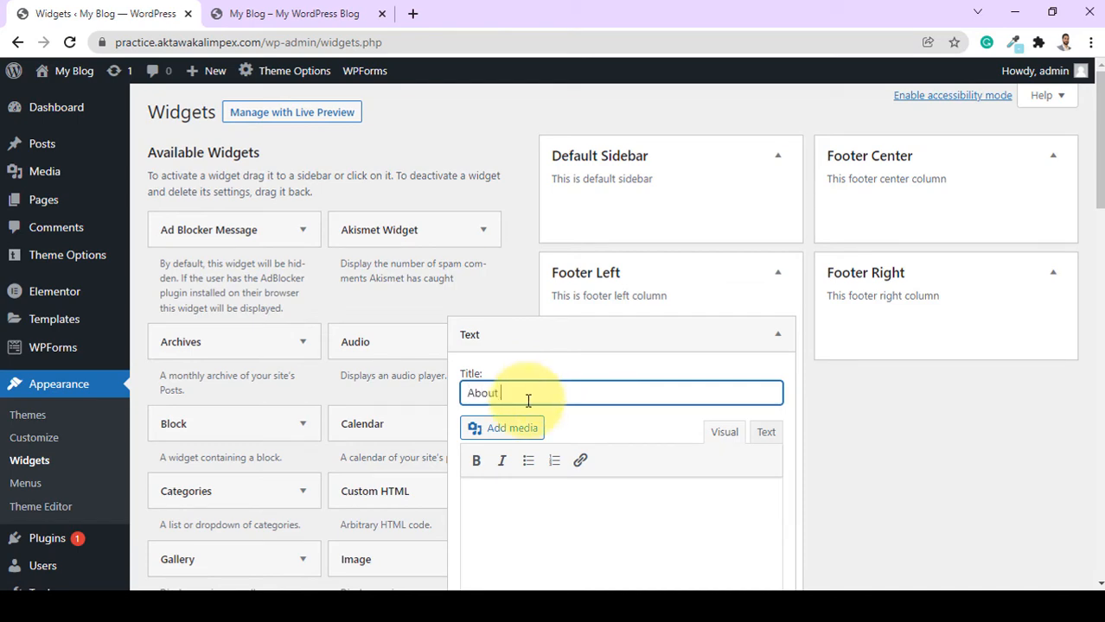
{"action": "key", "text": "ctrl+t"}
{"action": "type", "text": "l"}
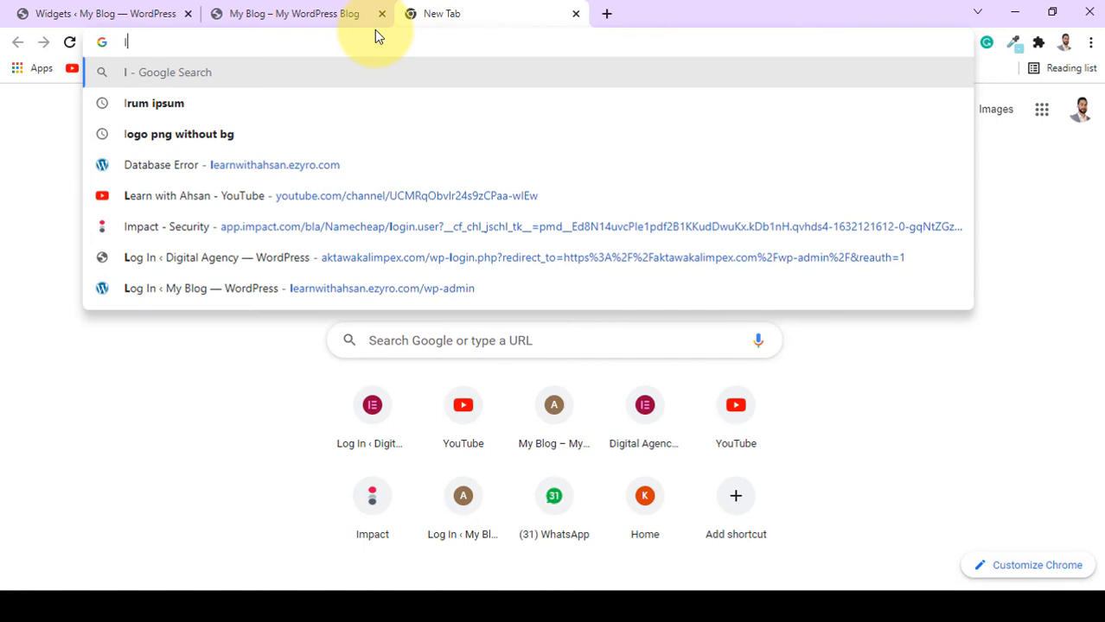
Search lorem ipsum, open lipsum.com, and return to the Widgets tab.
{"action": "key", "text": "Down"}
{"action": "key", "text": "Return"}
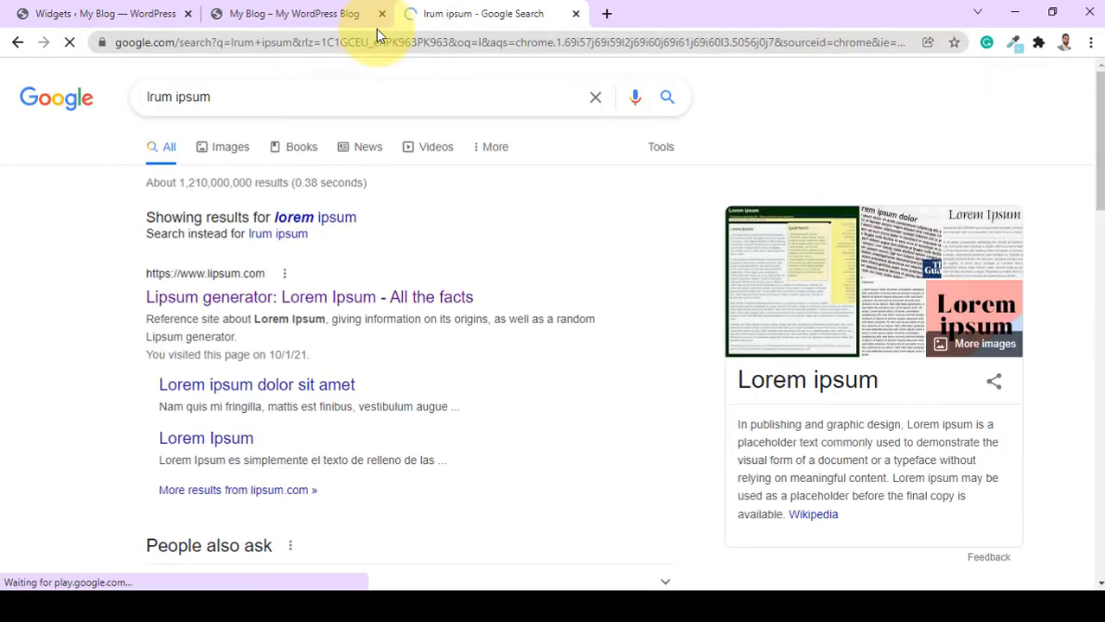
{"action": "left_click", "coordinate": [259, 299]}
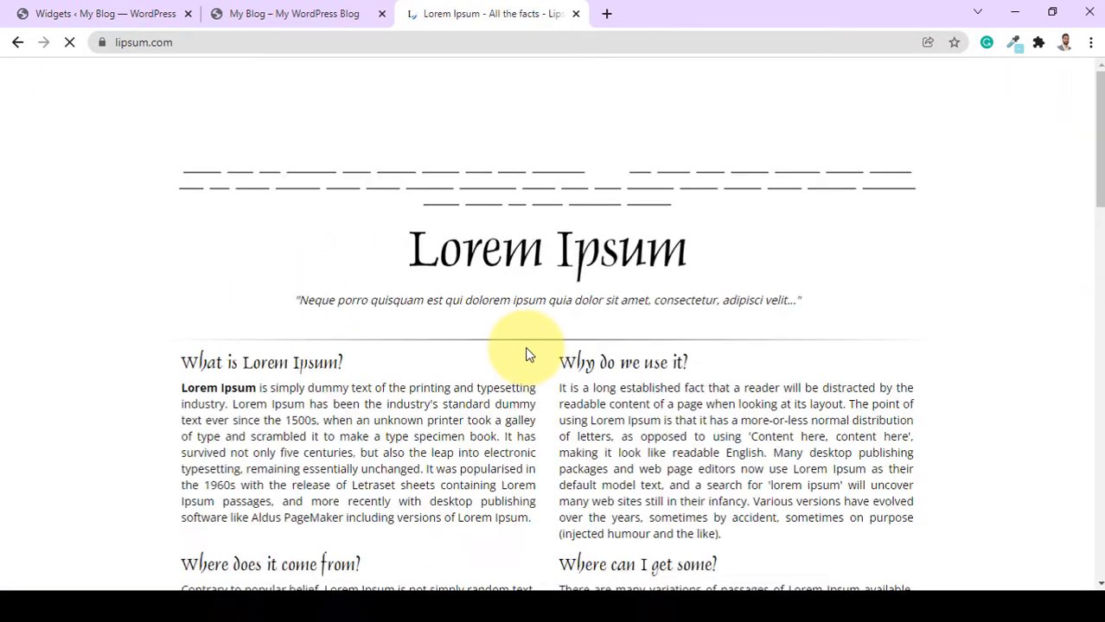
{"action": "key", "text": "ctrl+1"}
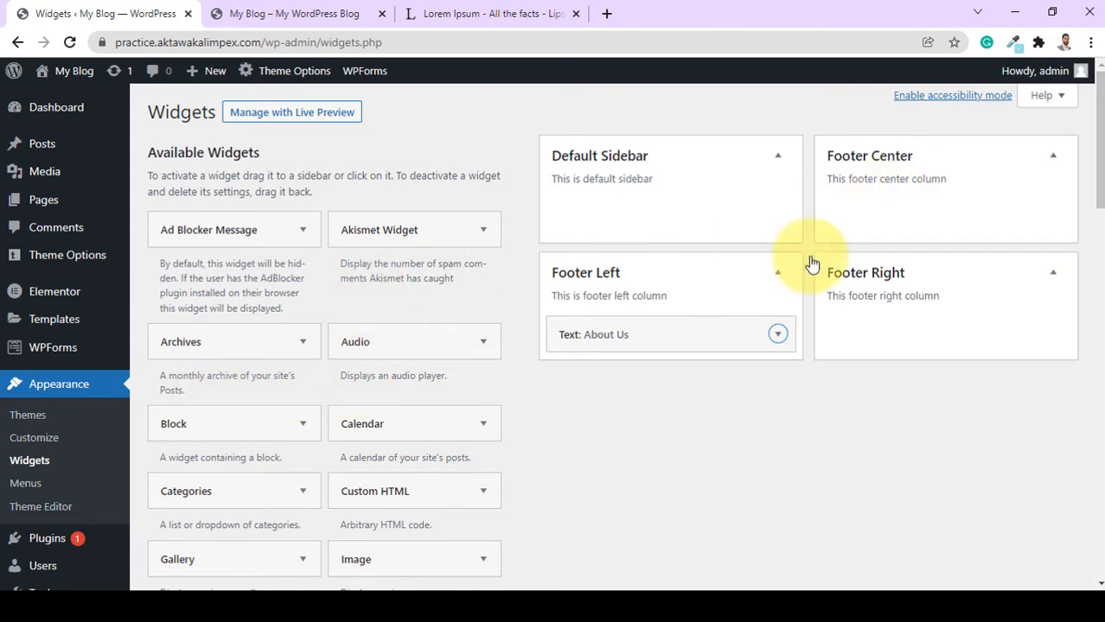
Add a Navigation Menu widget titled Quick Links to Footer Center, showing the First menue menu.
{"action": "scroll", "coordinate": [363, 446], "scroll_direction": "down", "scroll_amount": 2}
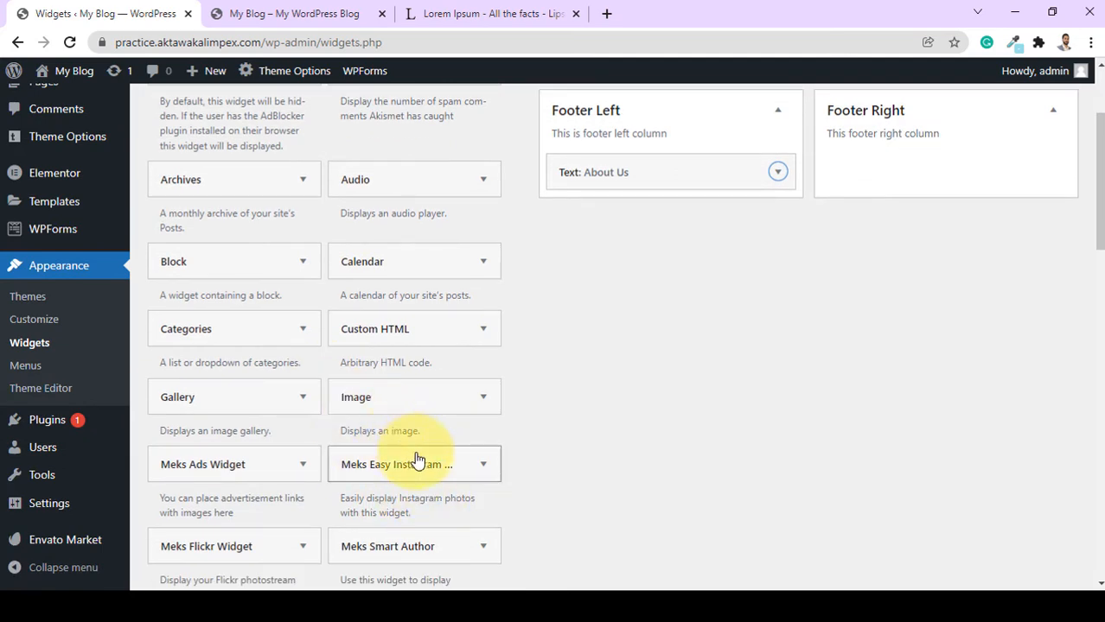
{"action": "scroll", "coordinate": [432, 475], "scroll_direction": "down", "scroll_amount": 2}
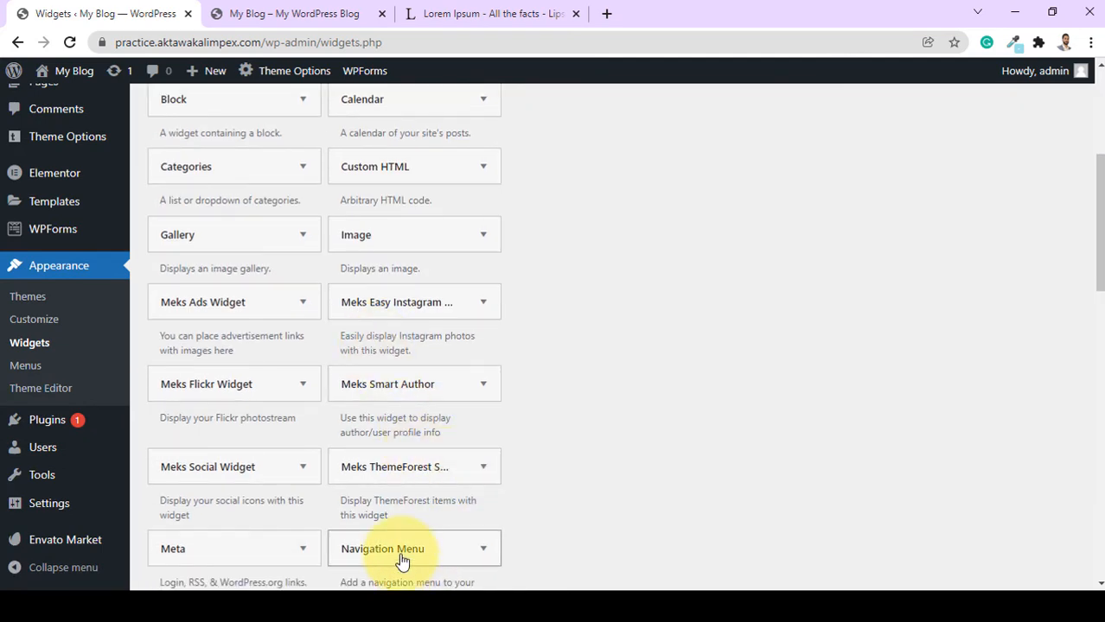
{"action": "left_click_drag", "start_coordinate": [400, 560], "coordinate": [902, 218]}
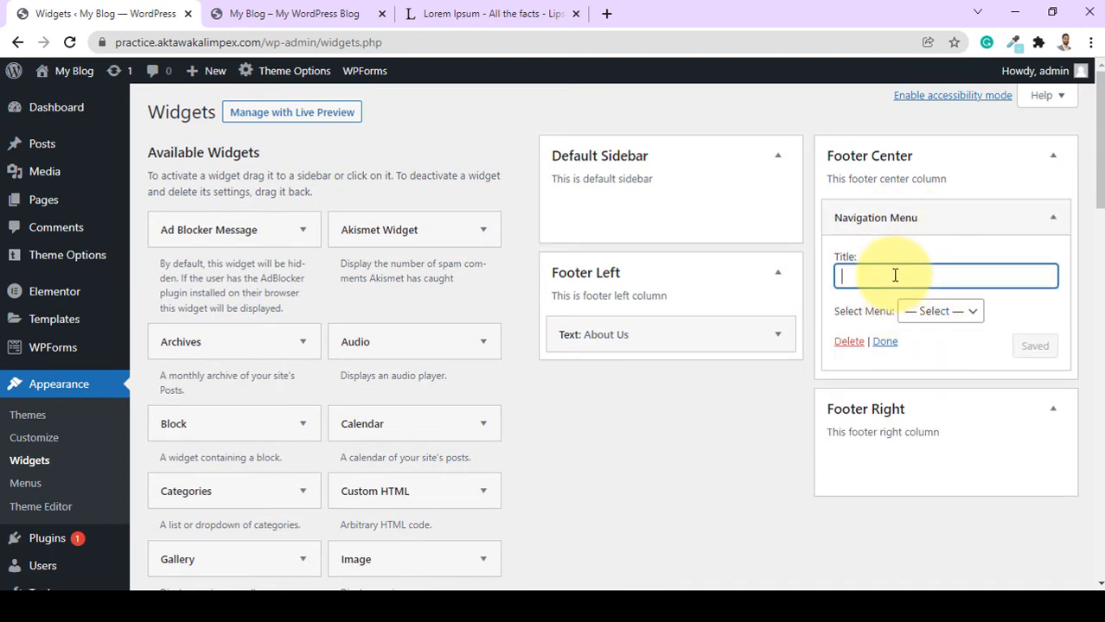
{"action": "left_click", "coordinate": [920, 314]}
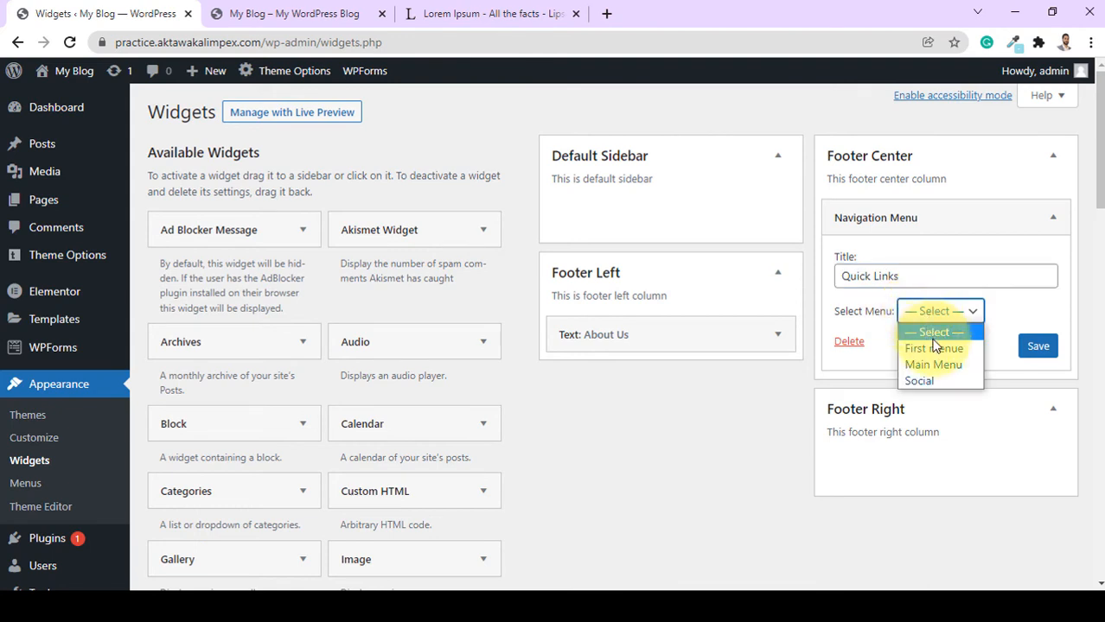
{"action": "left_click", "coordinate": [937, 349]}
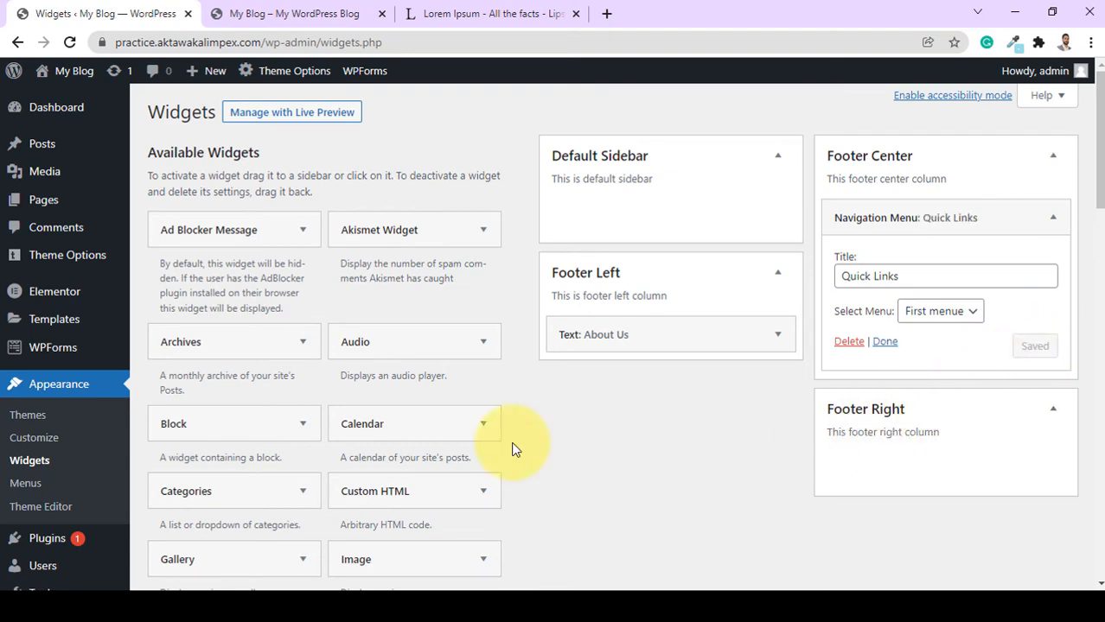
{"action": "scroll", "coordinate": [364, 444], "scroll_direction": "down", "scroll_amount": 5}
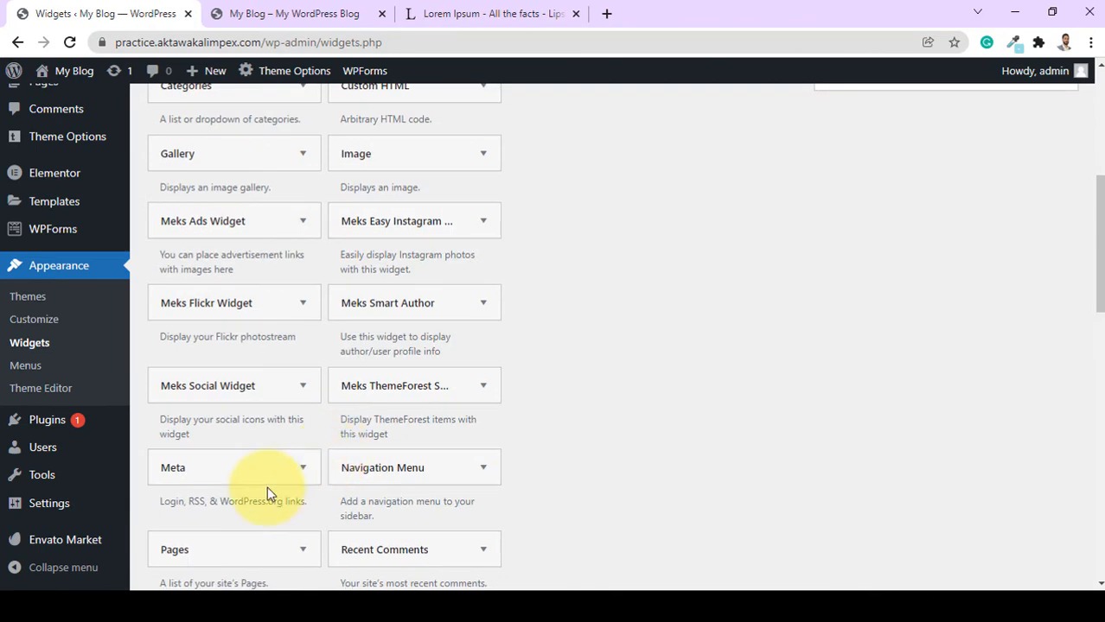
Add a Text widget titled Contact Us to Footer Right.
{"action": "scroll", "coordinate": [271, 501], "scroll_direction": "down", "scroll_amount": 5}
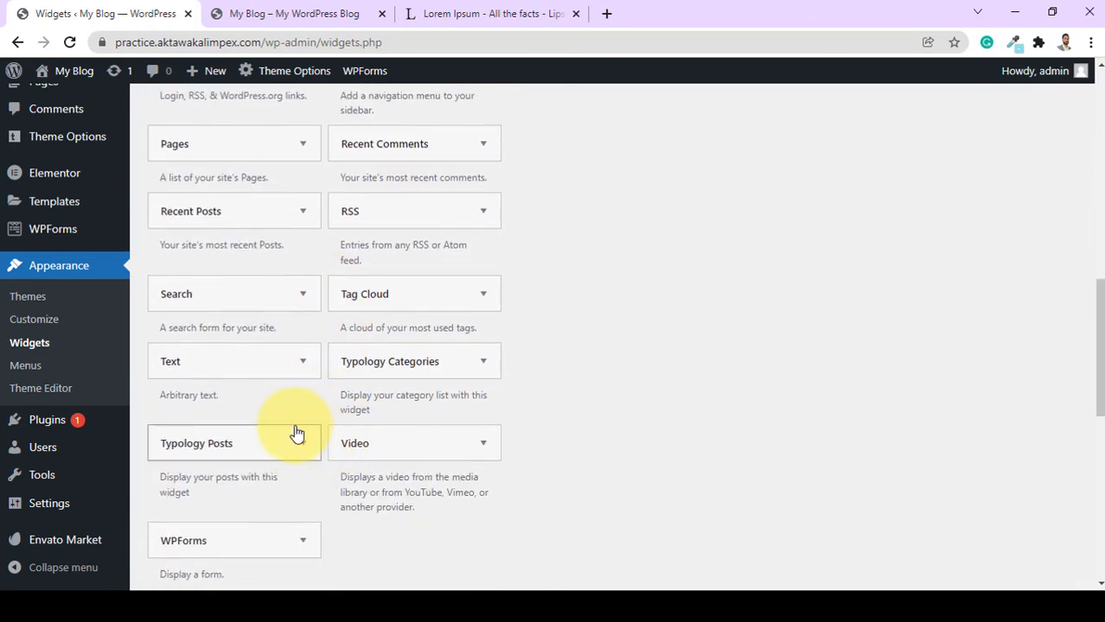
{"action": "left_click_drag", "start_coordinate": [247, 382], "coordinate": [526, 279]}
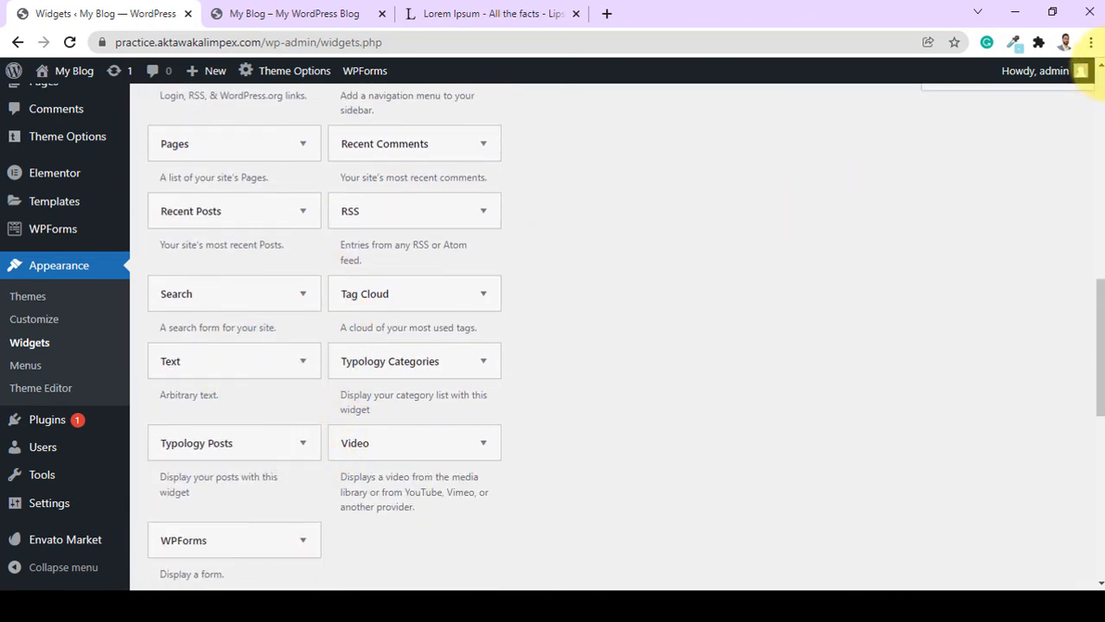
{"action": "scroll", "coordinate": [1063, 65], "scroll_direction": "up", "scroll_amount": 4}
{"action": "left_click_drag", "start_coordinate": [1043, 56], "coordinate": [962, 511]}
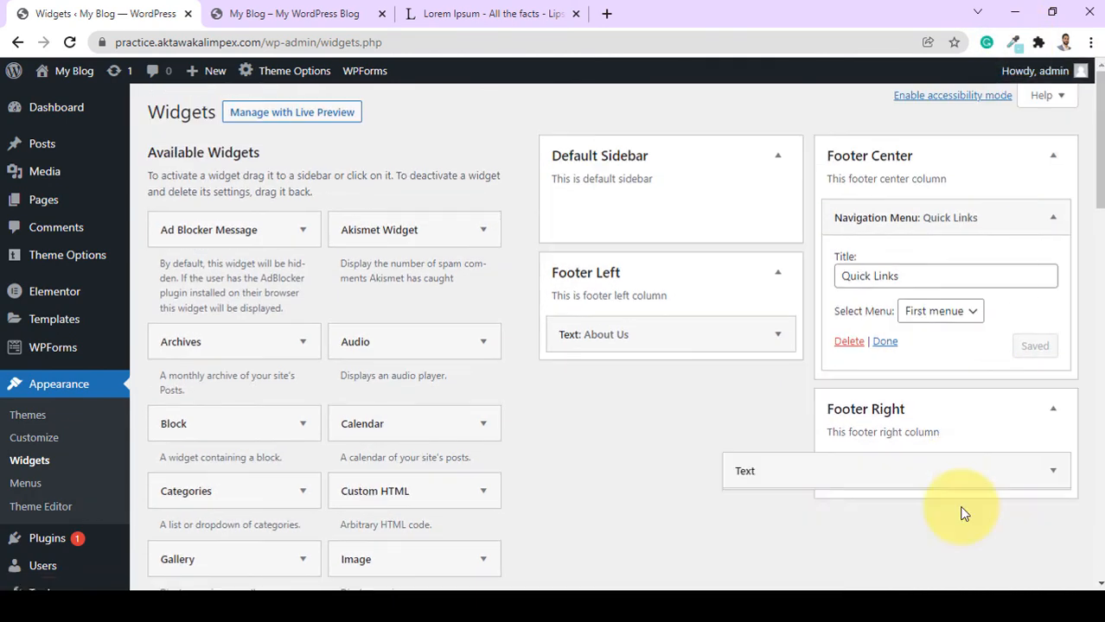
{"action": "left_click", "coordinate": [790, 535]}
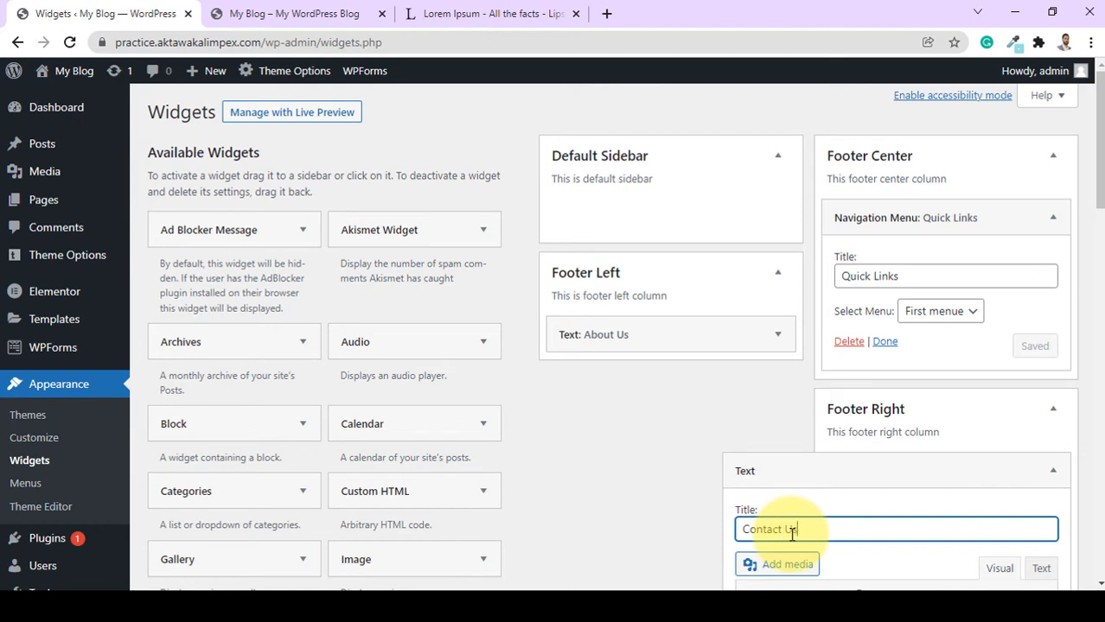
{"action": "type", "text": "Contact Us"}
{"action": "scroll", "coordinate": [951, 493], "scroll_direction": "down", "scroll_amount": 3}
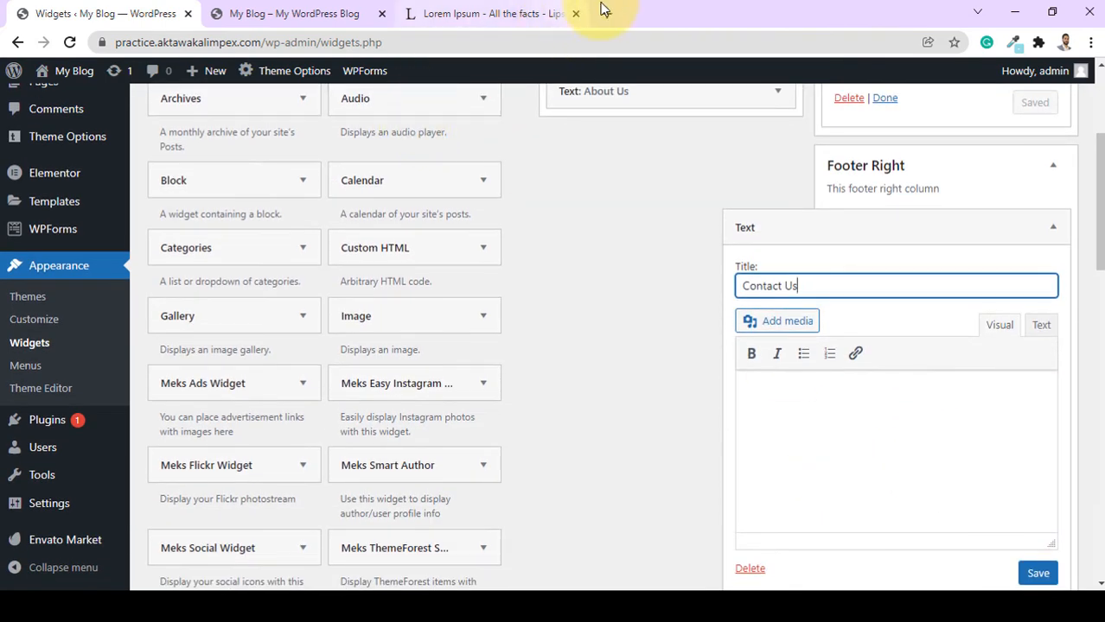
Paste the street address into the Contact Us widget body and collapse it.
{"action": "left_click", "coordinate": [830, 399]}
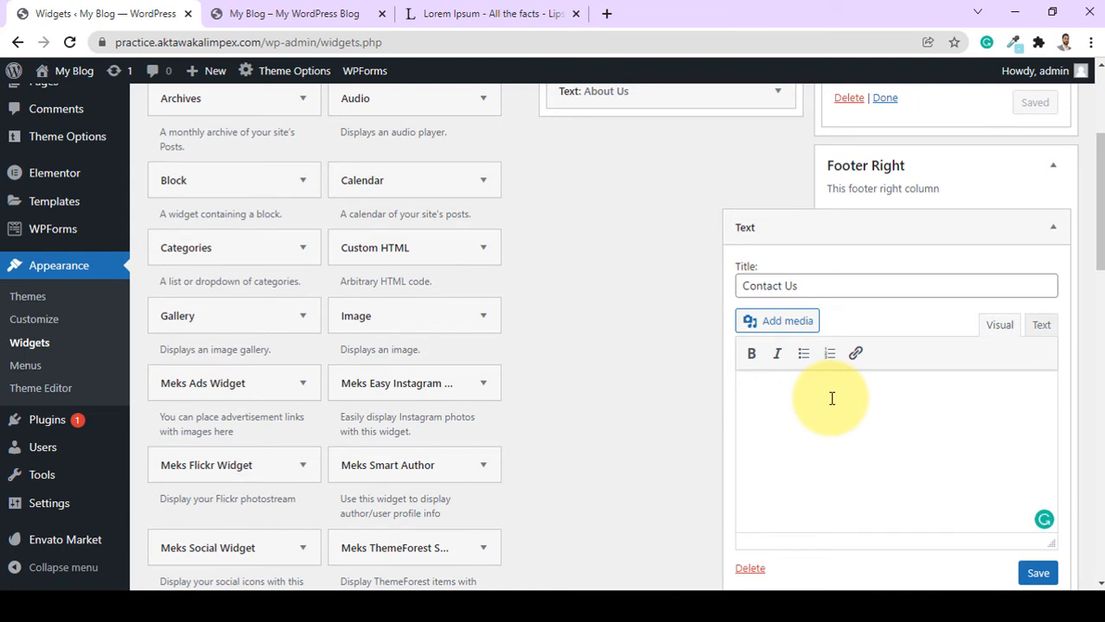
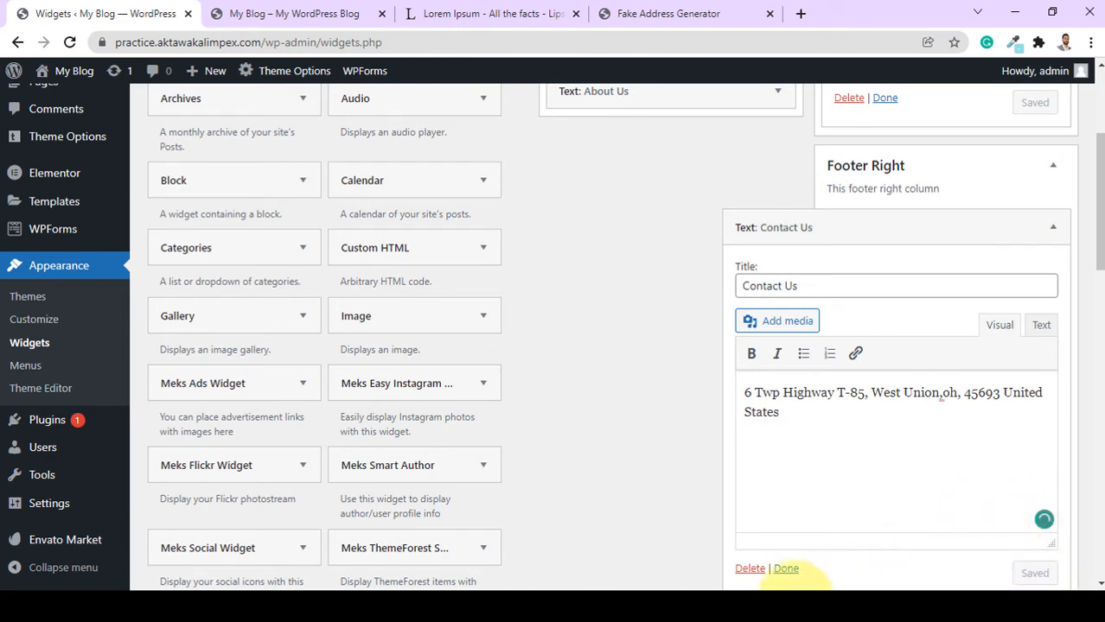
{"action": "left_click", "coordinate": [786, 570]}
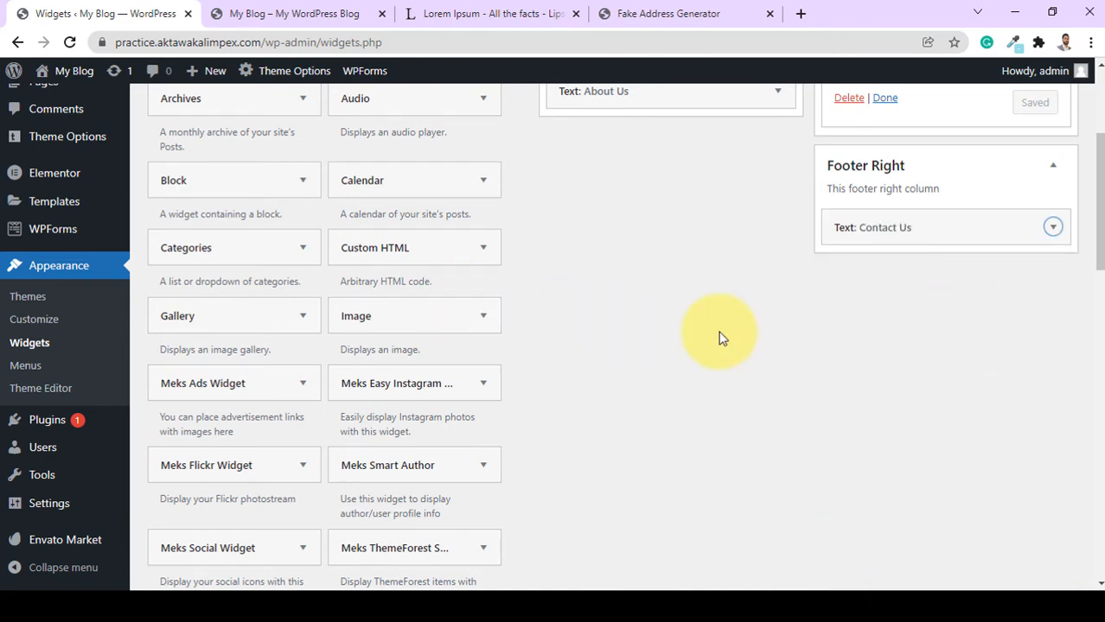
{"action": "scroll", "coordinate": [723, 337], "scroll_direction": "down", "scroll_amount": 4}
{"action": "scroll", "coordinate": [796, 394], "scroll_direction": "up", "scroll_amount": 7}
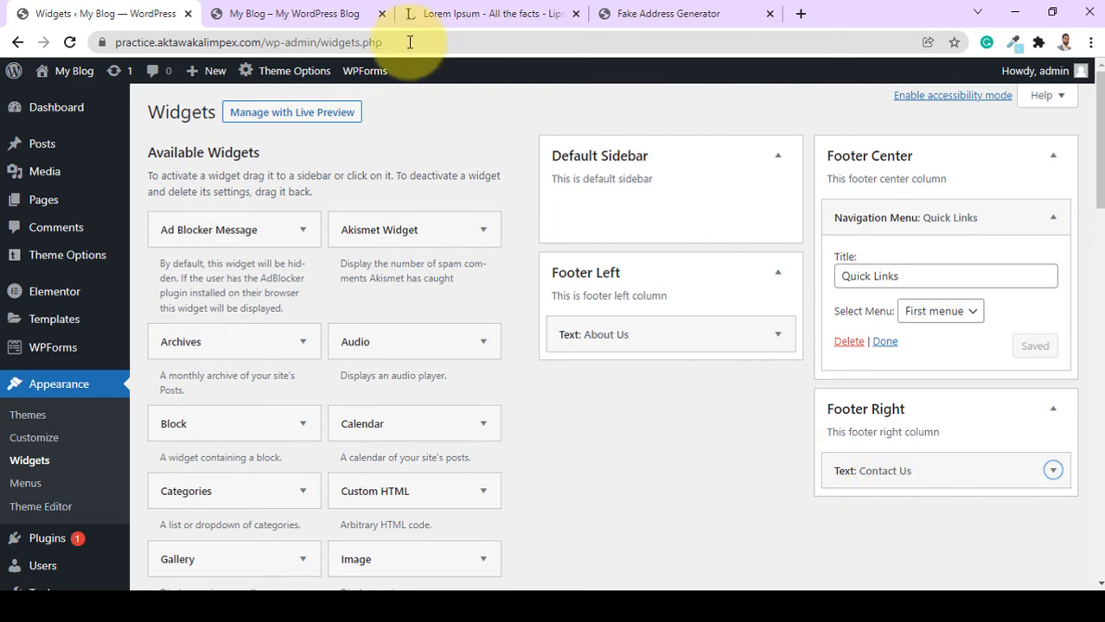
Check the live footer's About Us, Quick Links and Contact Us column headings.
{"action": "left_click", "coordinate": [313, 12]}
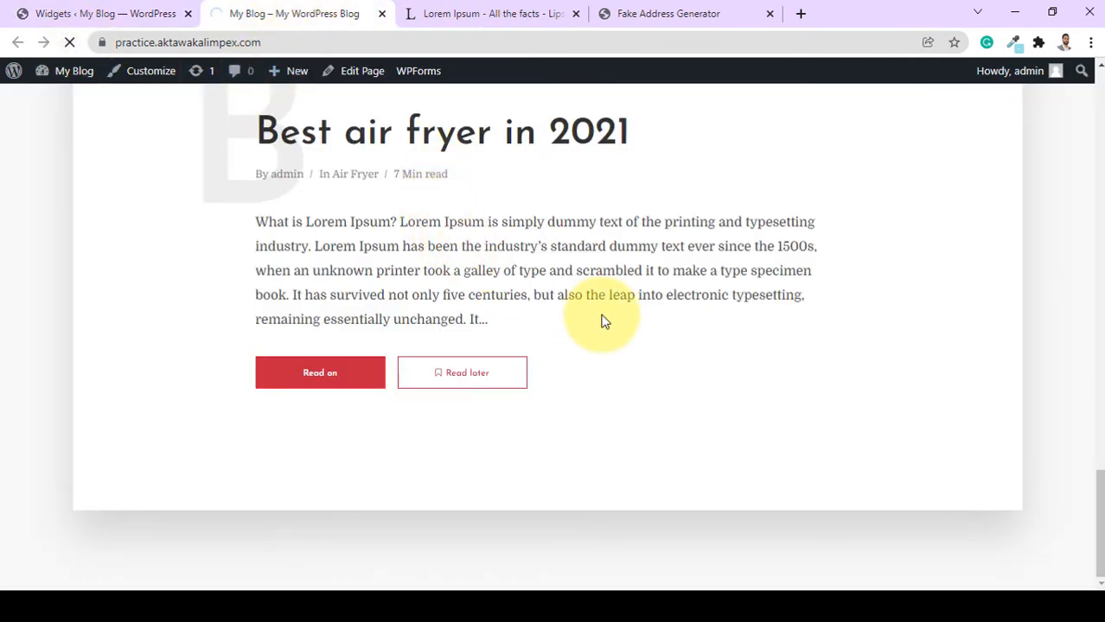
{"action": "scroll", "coordinate": [602, 320], "scroll_direction": "down", "scroll_amount": 3}
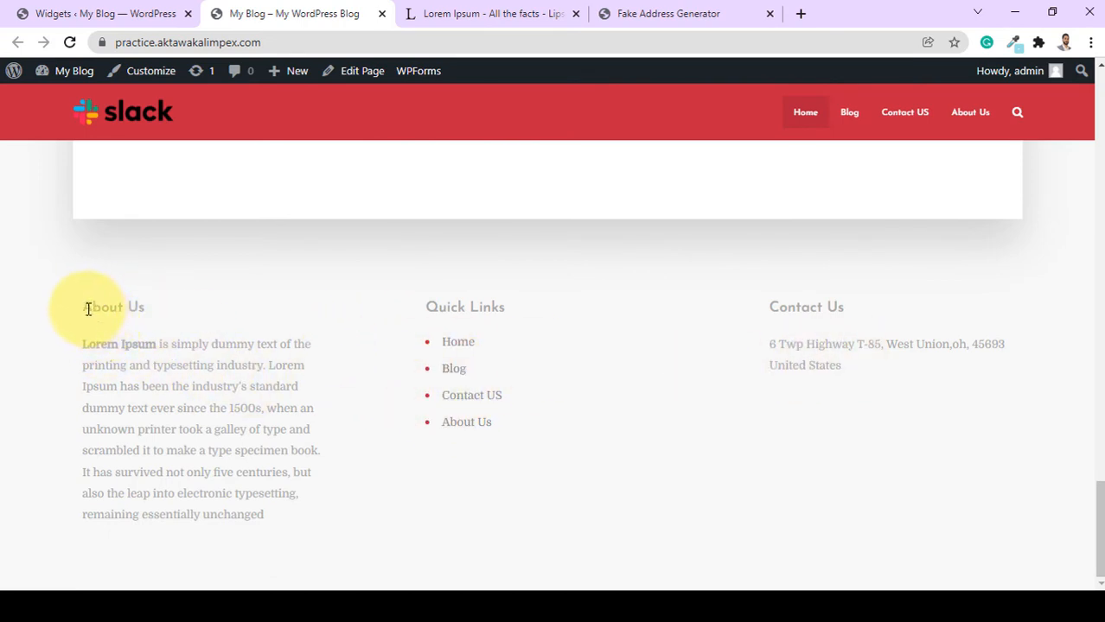
{"action": "left_click_drag", "start_coordinate": [85, 310], "coordinate": [146, 311]}
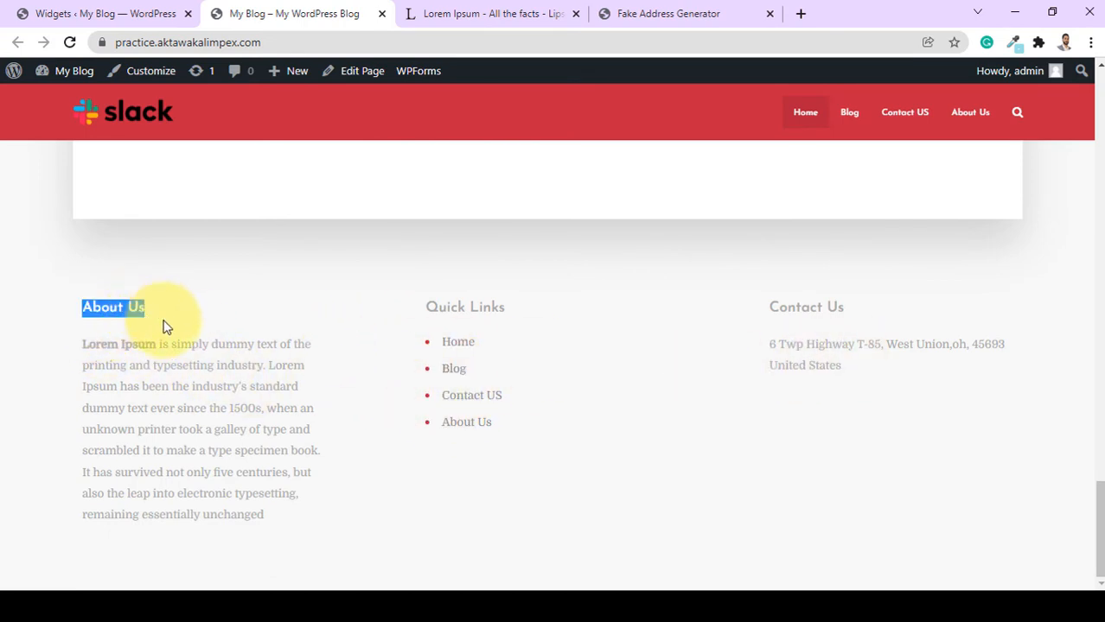
{"action": "left_click_drag", "start_coordinate": [429, 307], "coordinate": [527, 307]}
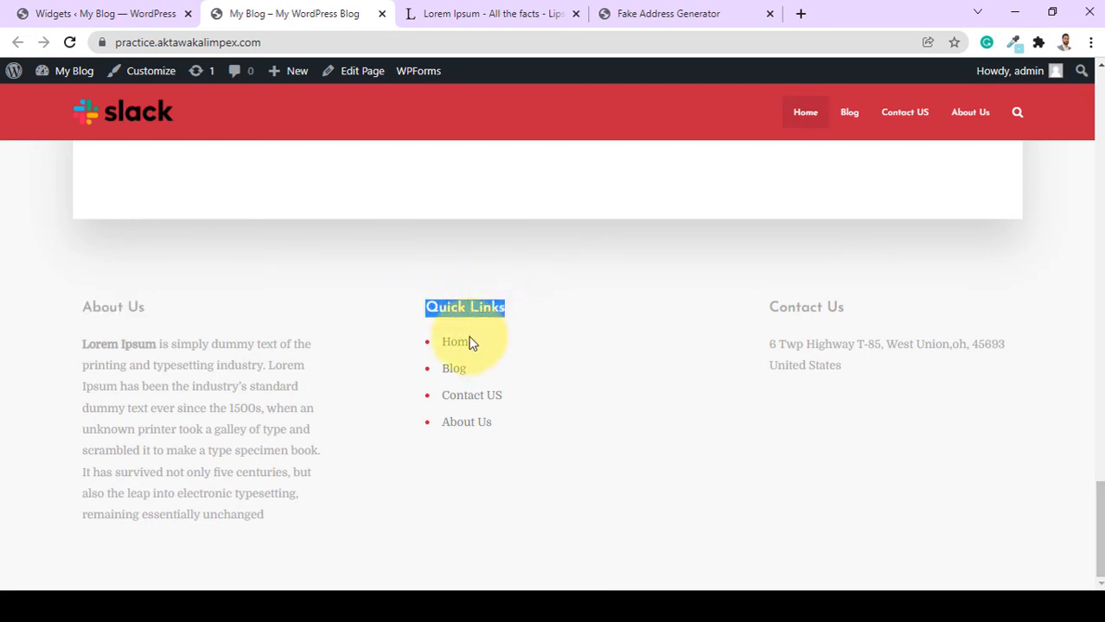
{"action": "left_click_drag", "start_coordinate": [769, 309], "coordinate": [824, 309]}
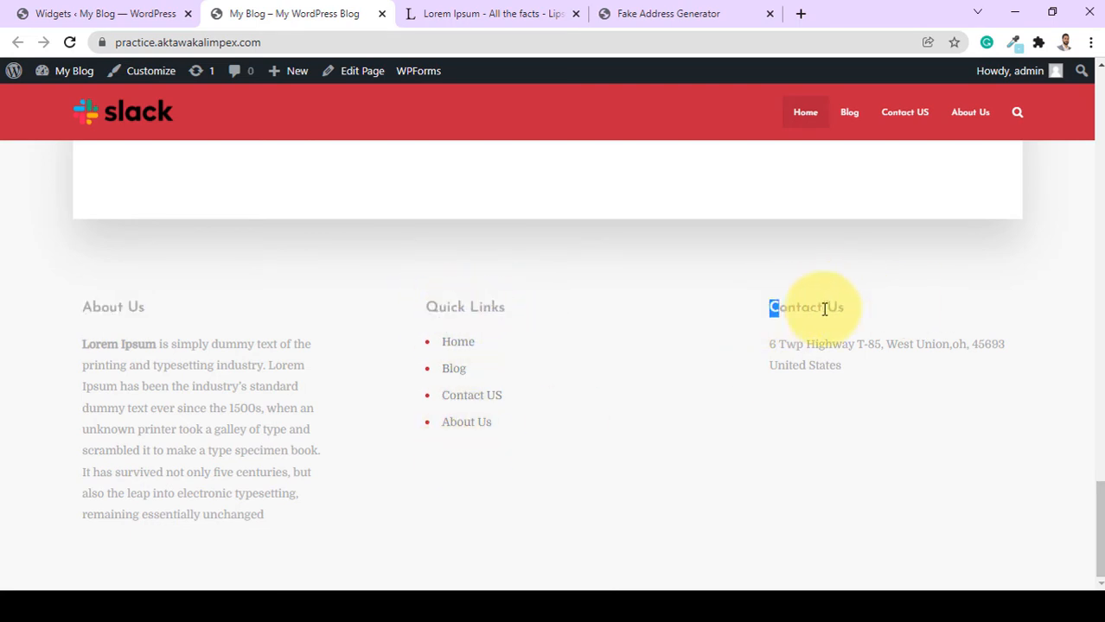
{"action": "scroll", "coordinate": [537, 446], "scroll_direction": "up", "scroll_amount": 2}
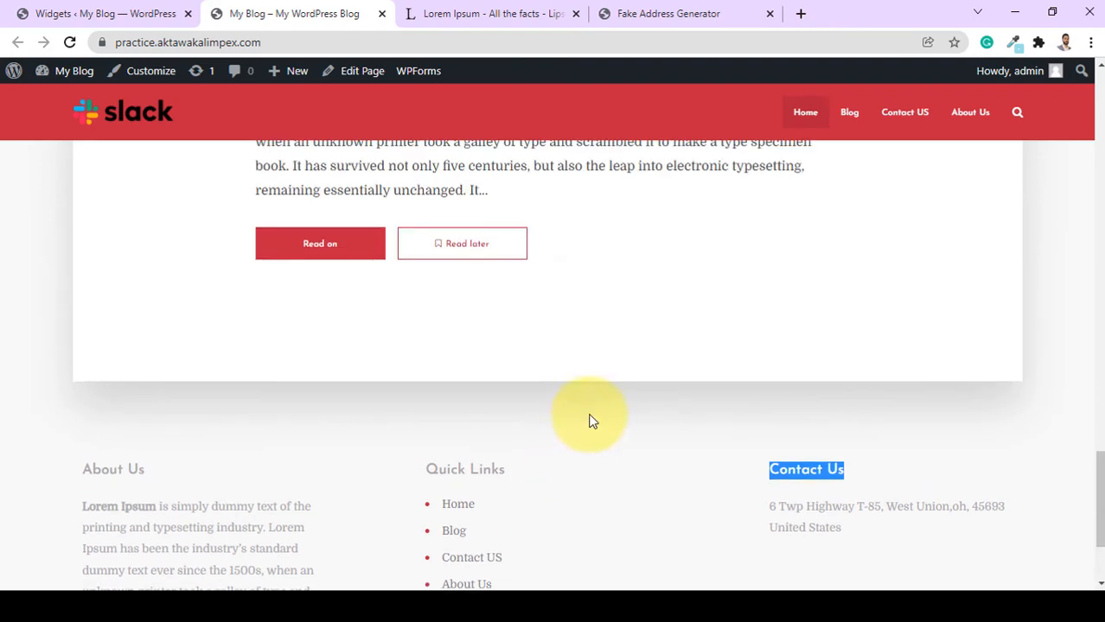
{"action": "scroll", "coordinate": [587, 420], "scroll_direction": "down", "scroll_amount": 2}
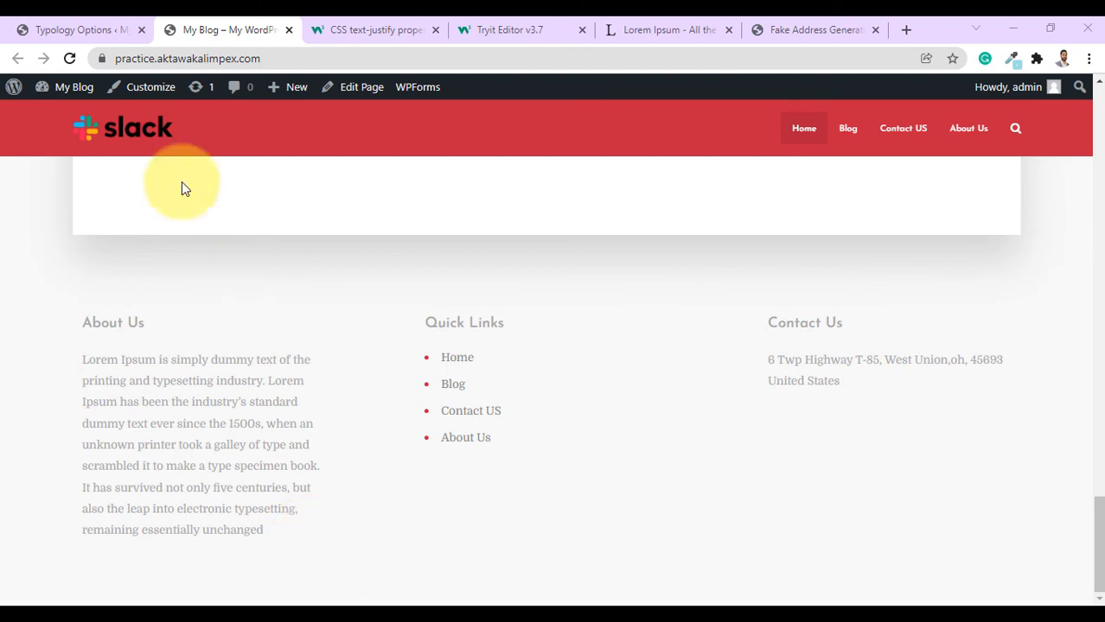
{"action": "left_click", "coordinate": [90, 30]}
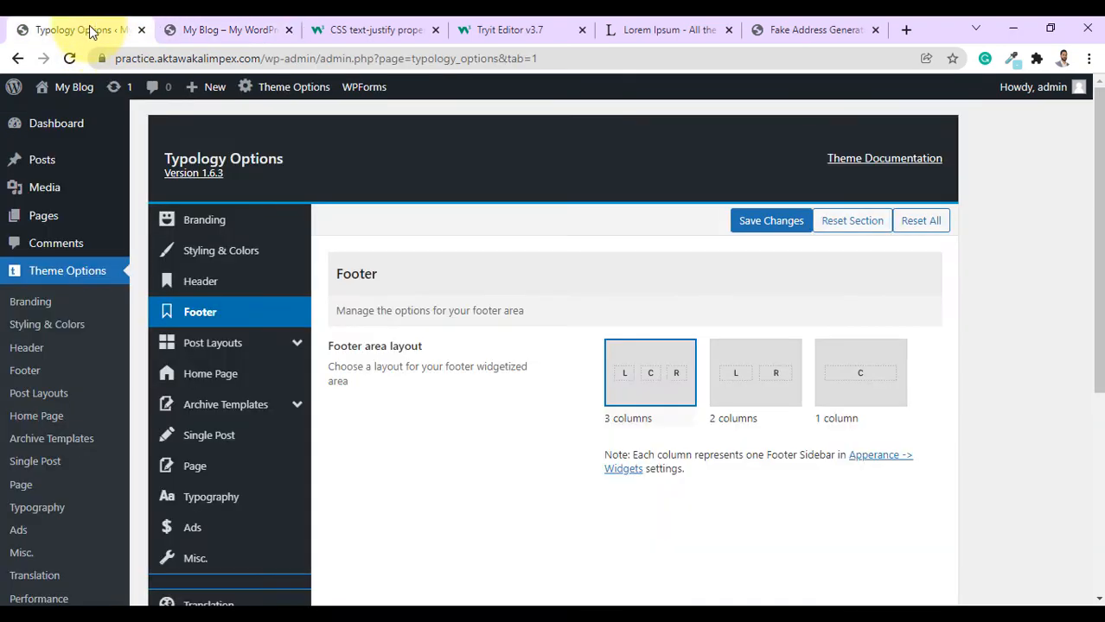
Set the Typology footer background colour to dark grey #6d6d6d under Styling & Colors.
{"action": "left_click", "coordinate": [221, 256]}
{"action": "scroll", "coordinate": [697, 419], "scroll_direction": "down", "scroll_amount": 10}
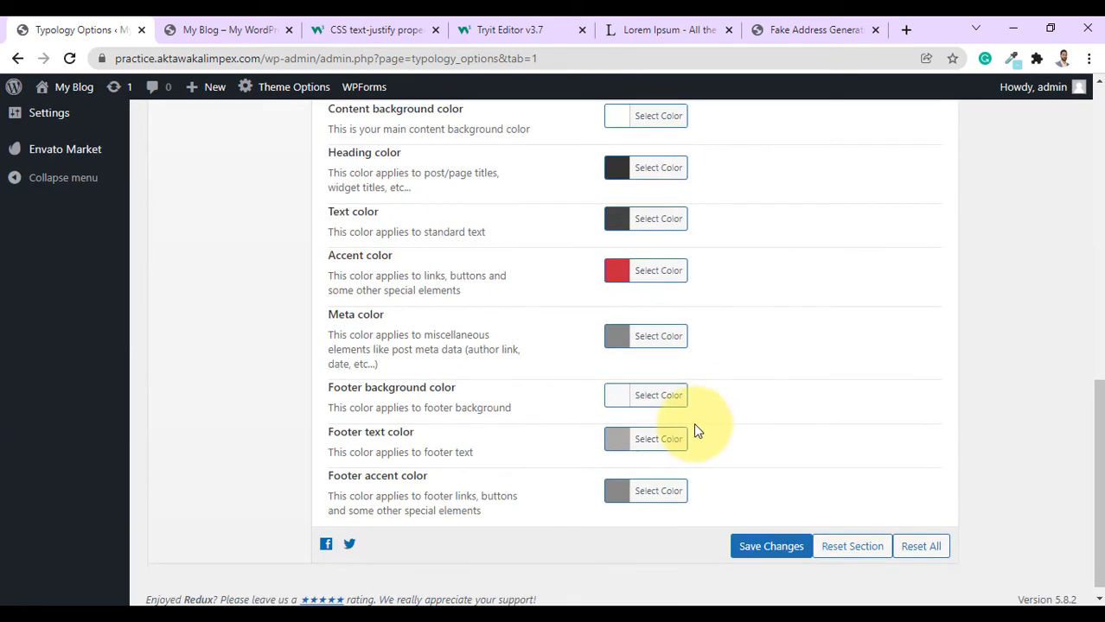
{"action": "left_click", "coordinate": [634, 403]}
{"action": "left_click_drag", "start_coordinate": [615, 426], "coordinate": [636, 525]}
{"action": "left_click", "coordinate": [644, 394]}
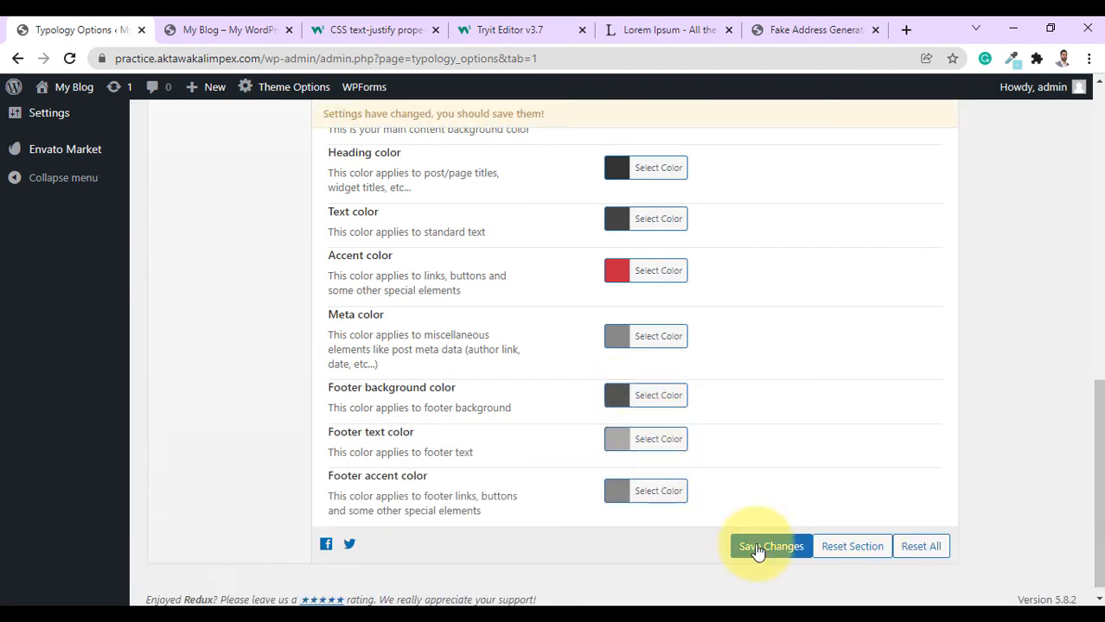
{"action": "left_click", "coordinate": [241, 30]}
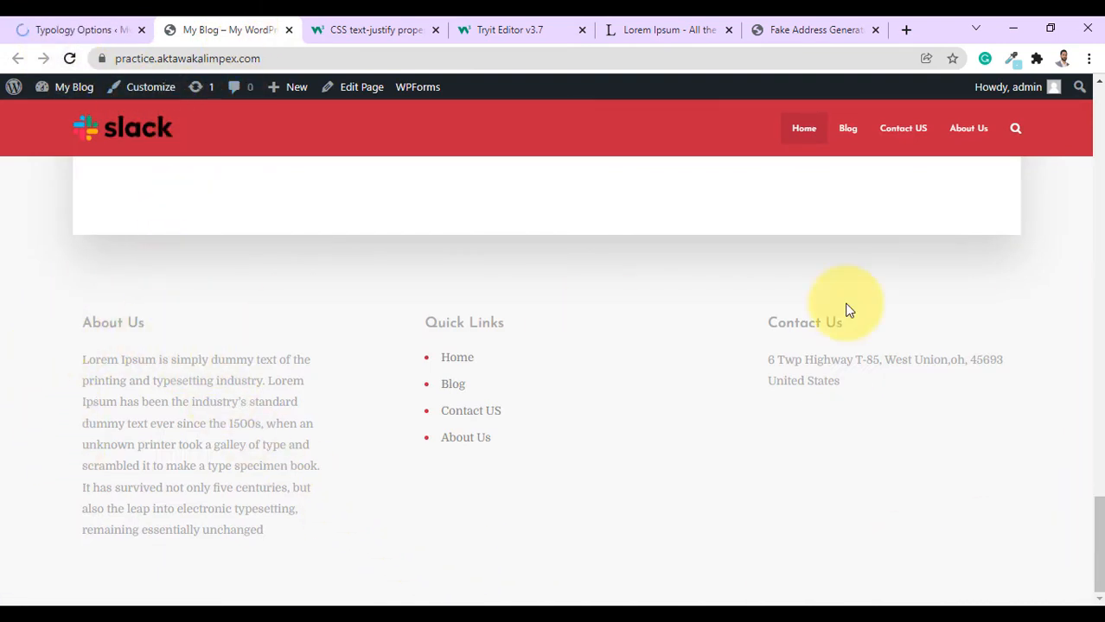
Reload the blog page and scroll through it to check the dark grey footer.
{"action": "left_click", "coordinate": [70, 59]}
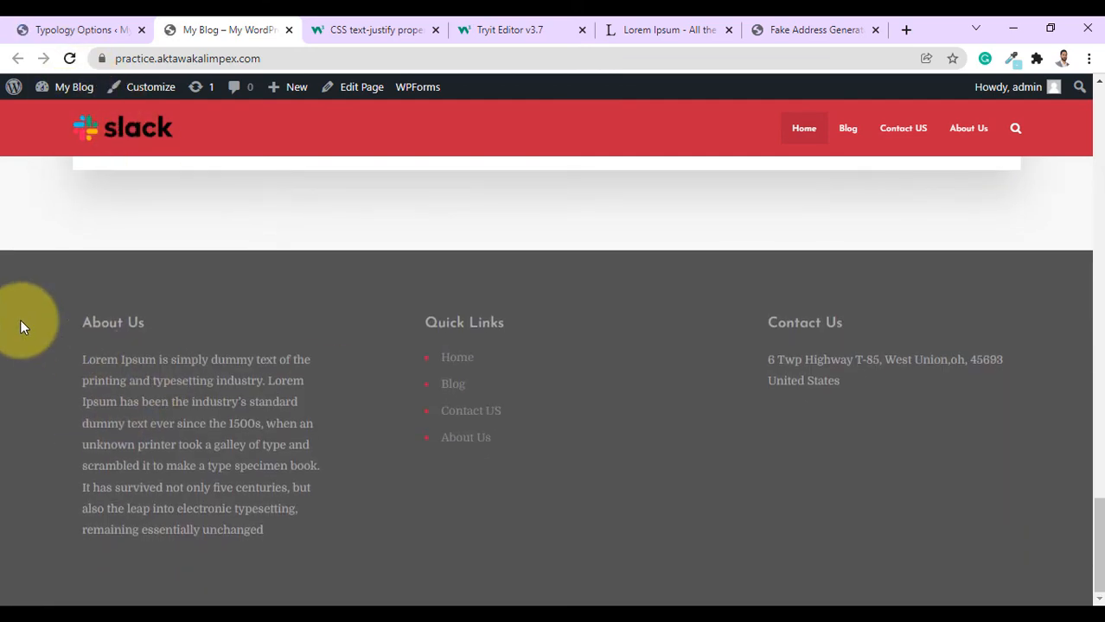
{"action": "scroll", "coordinate": [899, 246], "scroll_direction": "up", "scroll_amount": 6}
{"action": "scroll", "coordinate": [919, 249], "scroll_direction": "up", "scroll_amount": 5}
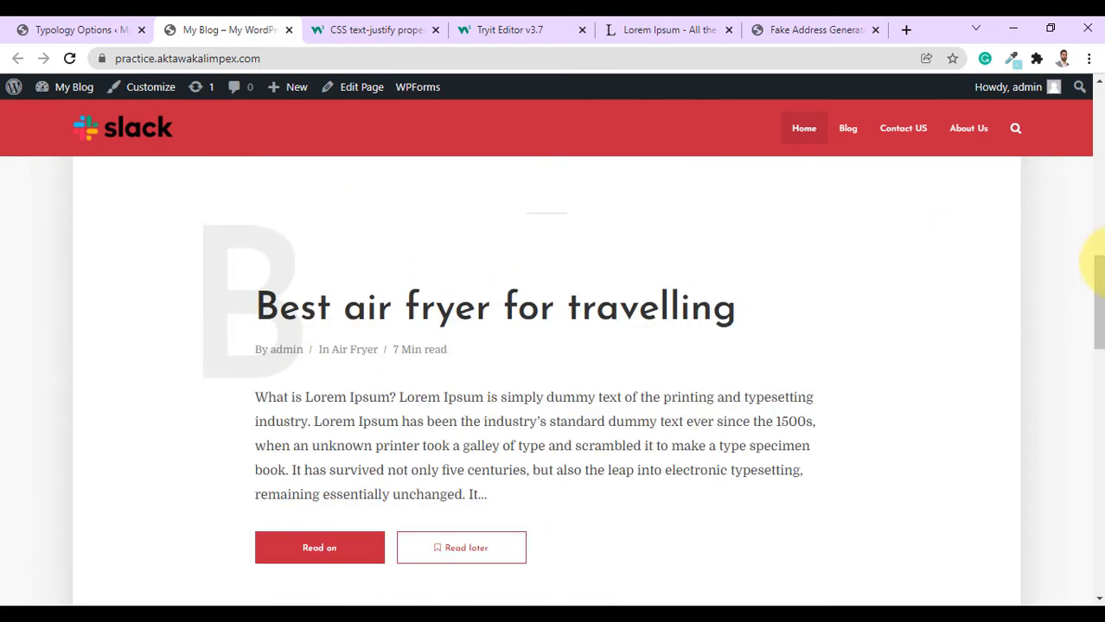
{"action": "left_click_drag", "start_coordinate": [1094, 259], "coordinate": [1087, 543]}
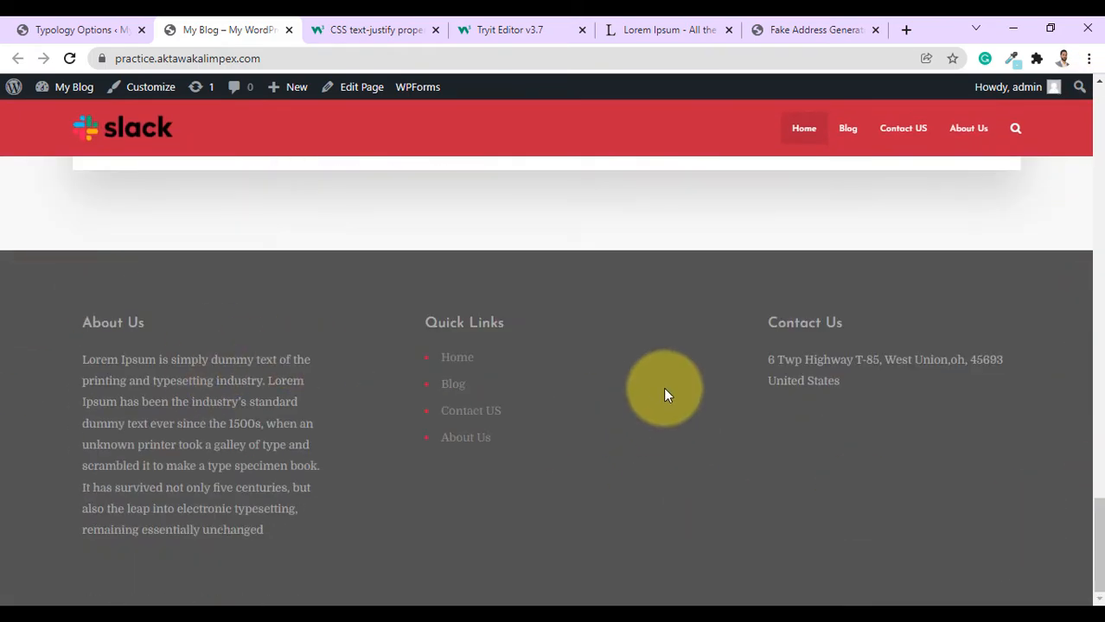
Return to Typology Options to view the Post Layouts Layout A settings.
{"action": "left_click", "coordinate": [76, 30]}
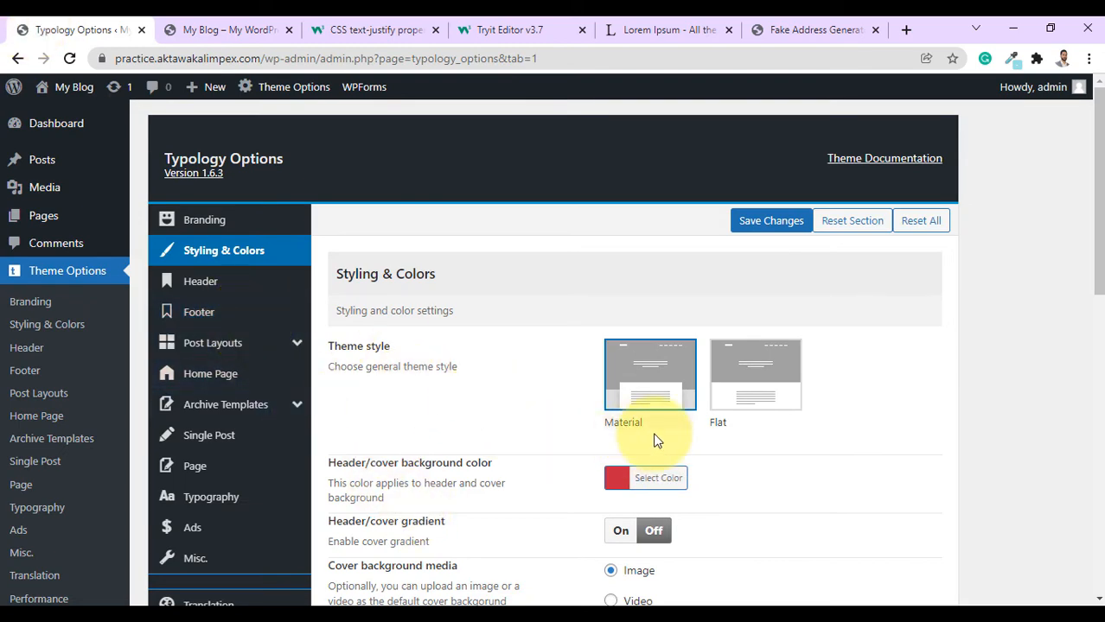
{"action": "scroll", "coordinate": [653, 486], "scroll_direction": "down", "scroll_amount": 6}
{"action": "scroll", "coordinate": [616, 482], "scroll_direction": "up", "scroll_amount": 5}
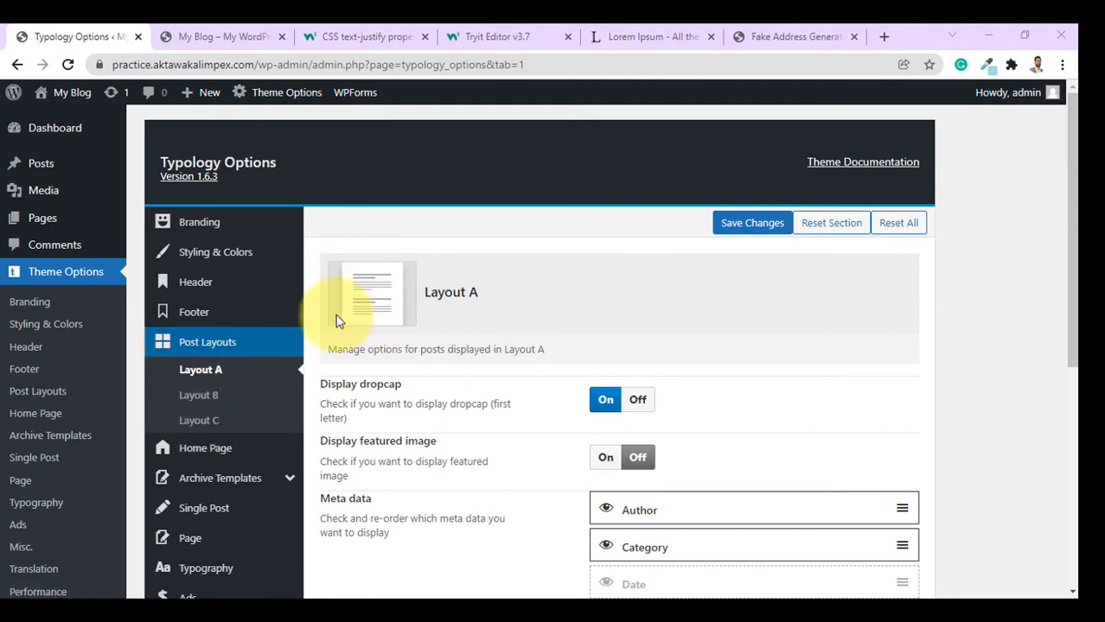
Open the Layout C post options and turn the dropcap On, comparing with the blog front page.
{"action": "left_click", "coordinate": [199, 420]}
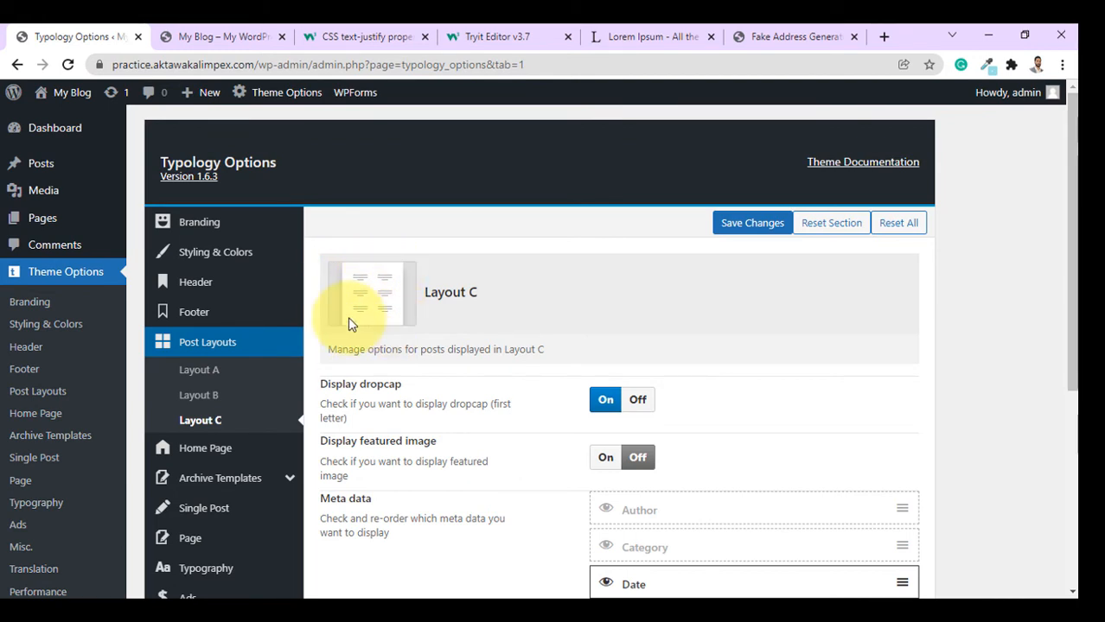
{"action": "scroll", "coordinate": [588, 385], "scroll_direction": "down", "scroll_amount": 1}
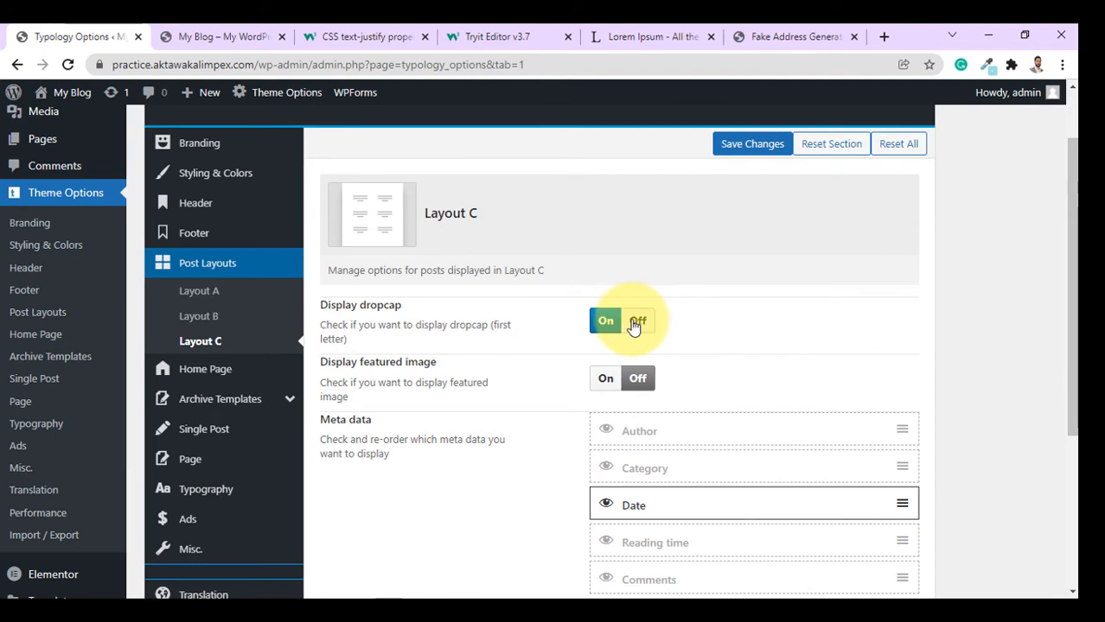
{"action": "left_click", "coordinate": [185, 37]}
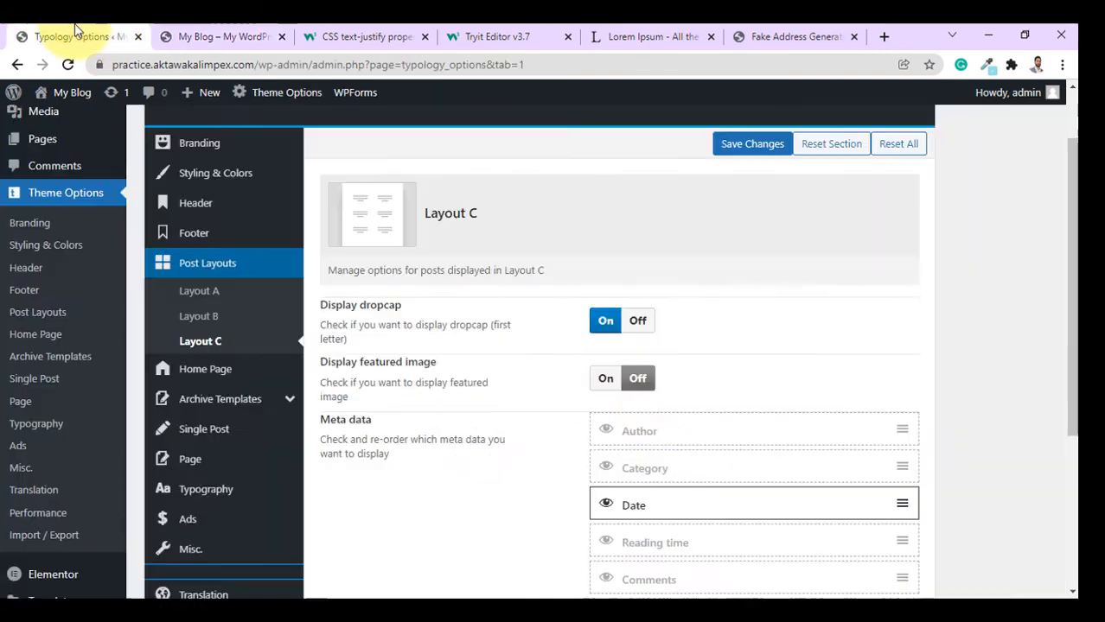
{"action": "left_click", "coordinate": [86, 37]}
{"action": "left_click", "coordinate": [606, 322]}
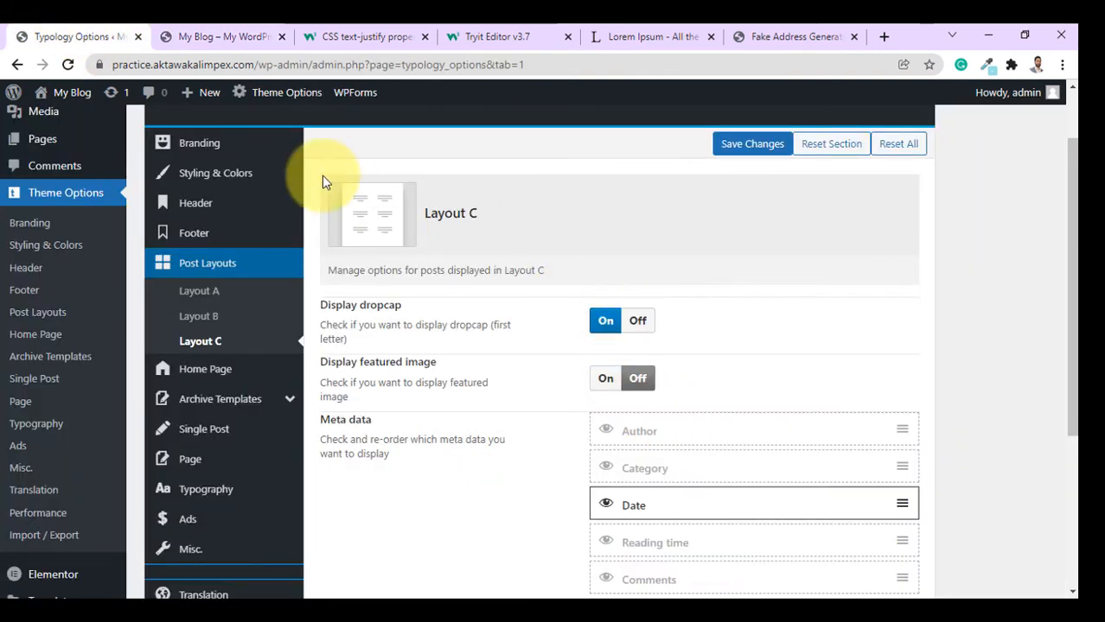
Toggle the Layout C featured image On and back Off, then scroll toward Save Changes.
{"action": "left_click", "coordinate": [222, 38]}
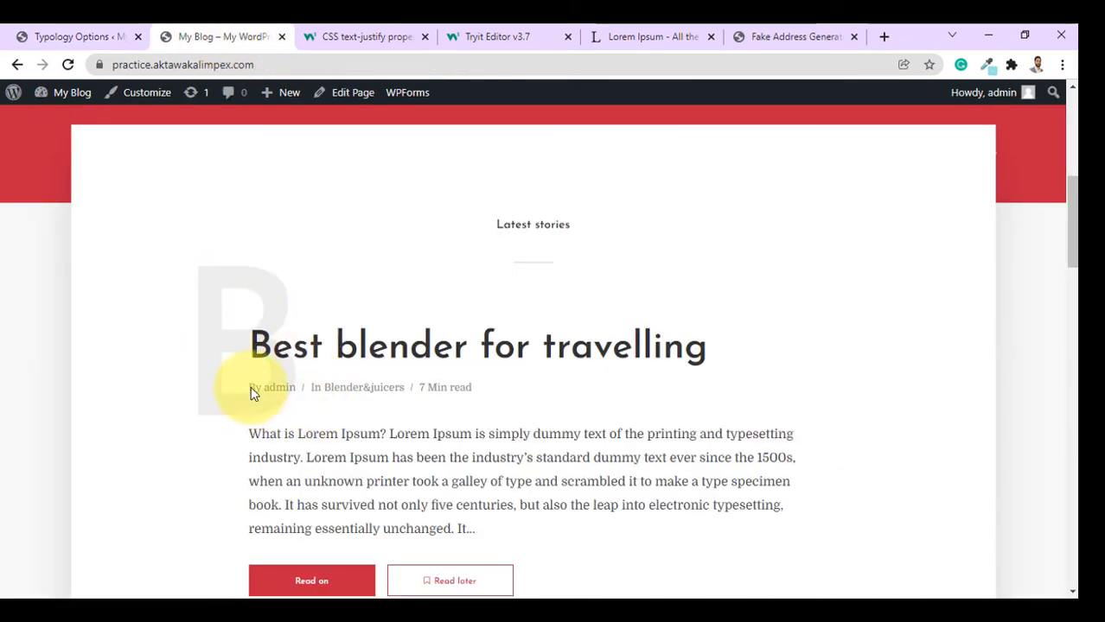
{"action": "left_click", "coordinate": [79, 34]}
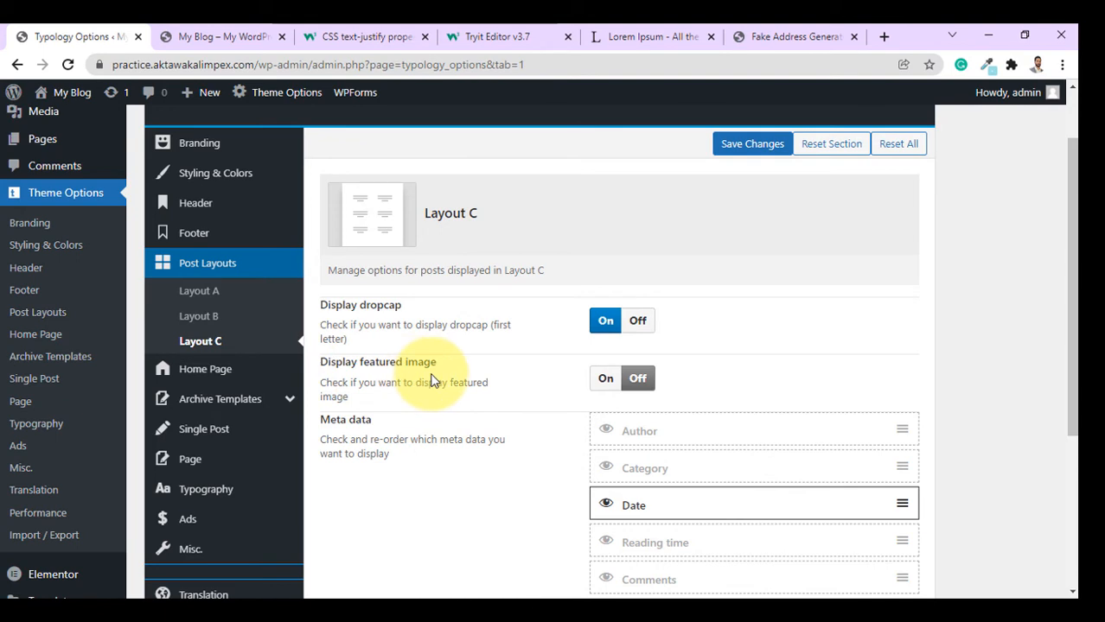
{"action": "left_click", "coordinate": [605, 380]}
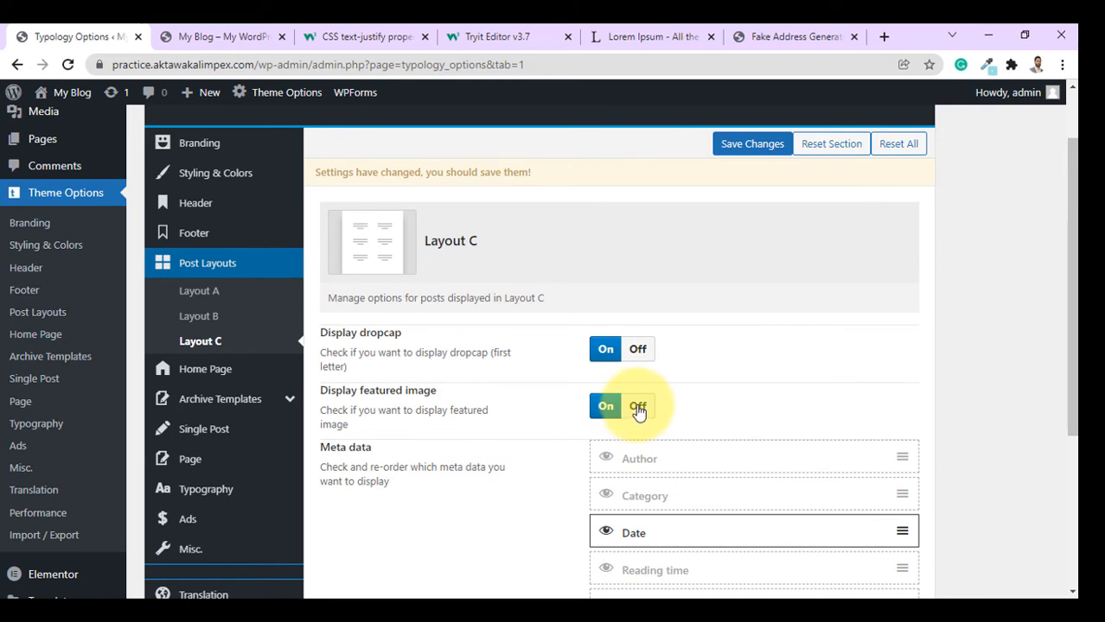
{"action": "left_click", "coordinate": [640, 408]}
{"action": "scroll", "coordinate": [733, 375], "scroll_direction": "down", "scroll_amount": 2}
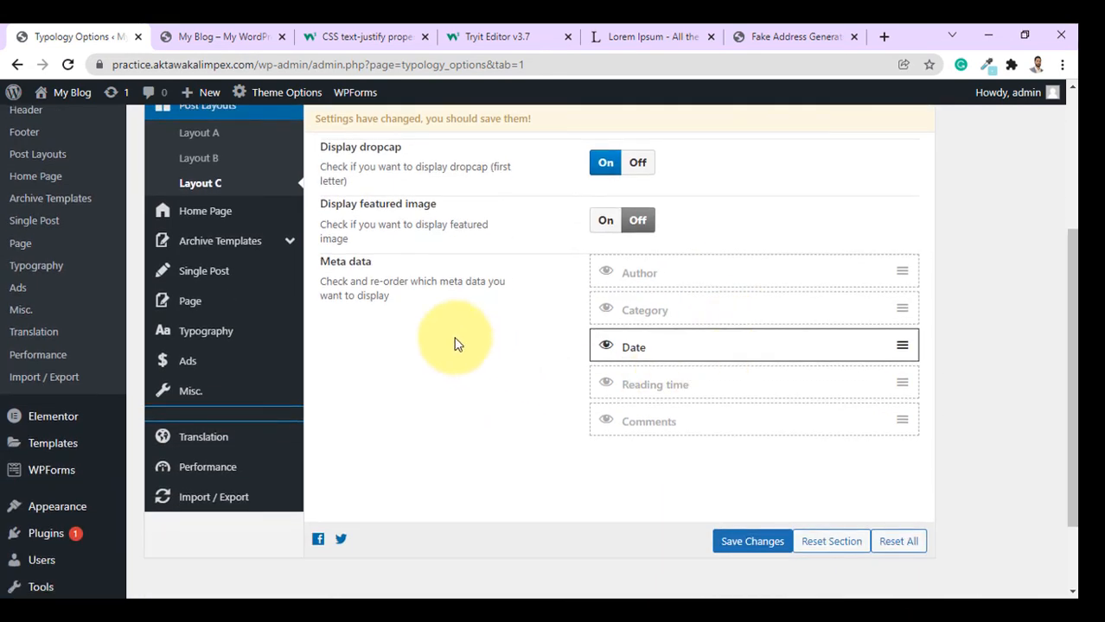
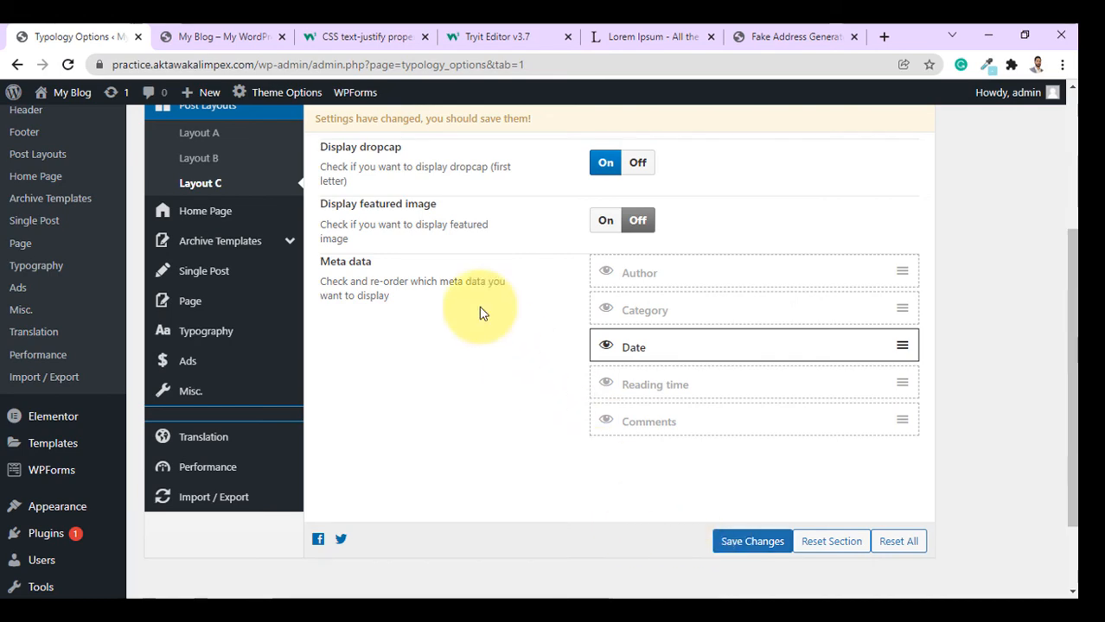
Open the Home Page cover area settings in Typology Options.
{"action": "scroll", "coordinate": [363, 337], "scroll_direction": "up", "scroll_amount": 3}
{"action": "left_click", "coordinate": [197, 365]}
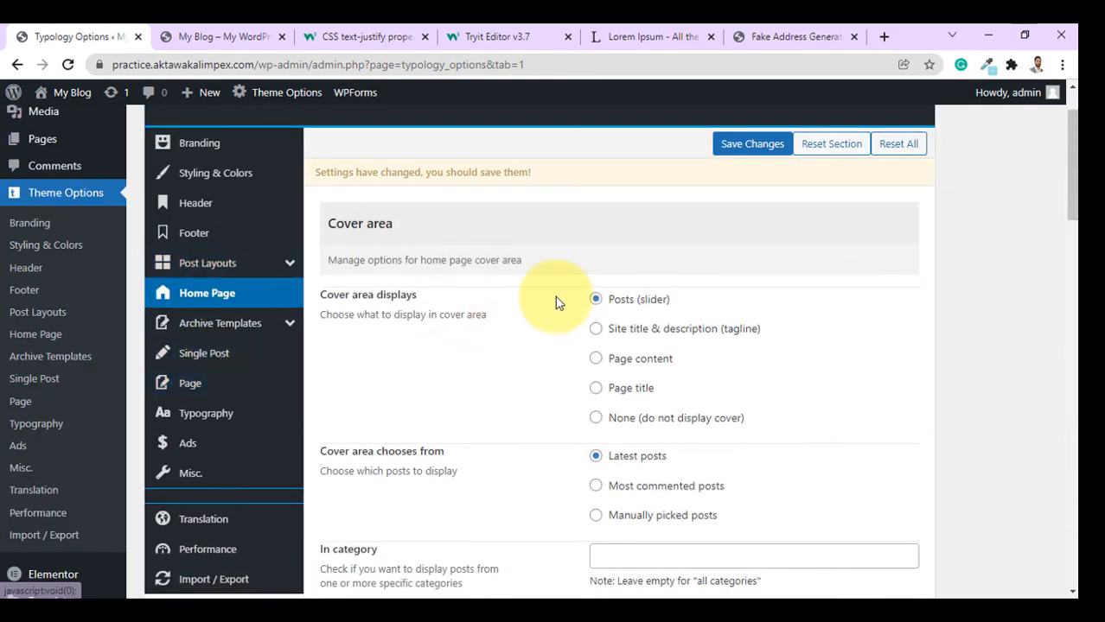
{"action": "left_click", "coordinate": [191, 36]}
{"action": "scroll", "coordinate": [506, 321], "scroll_direction": "up", "scroll_amount": 5}
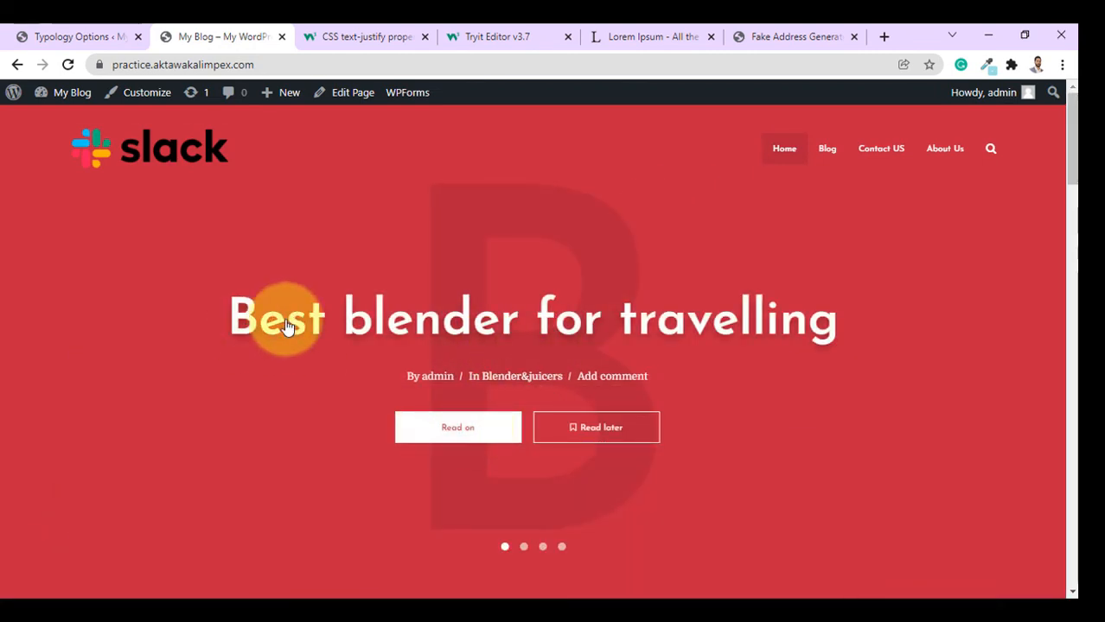
{"action": "left_click", "coordinate": [77, 377]}
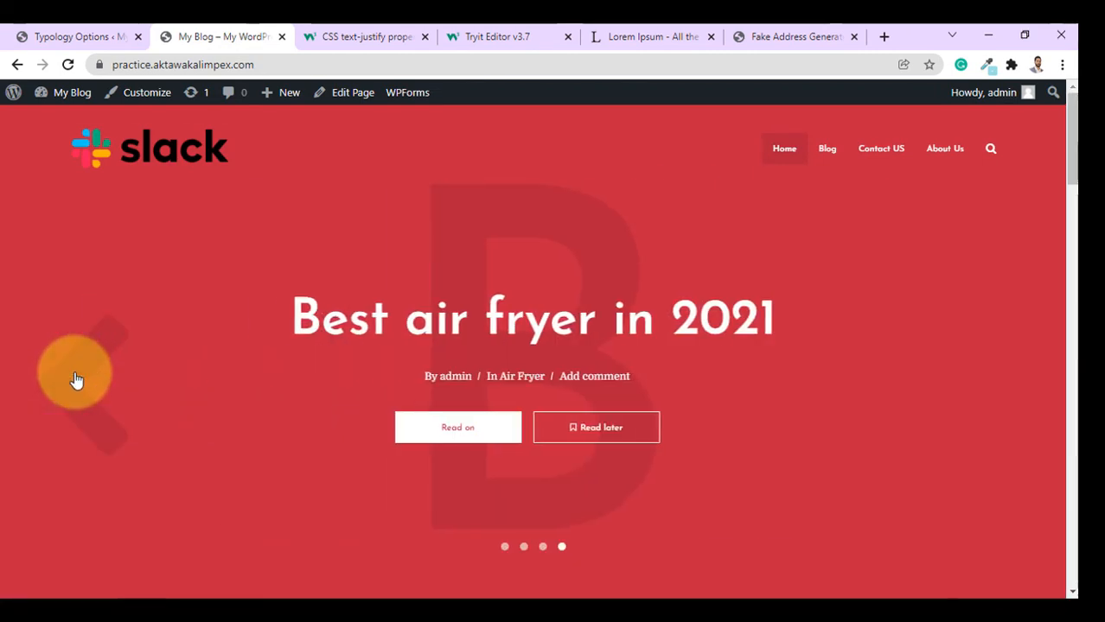
{"action": "left_click", "coordinate": [77, 378]}
{"action": "left_click", "coordinate": [76, 380]}
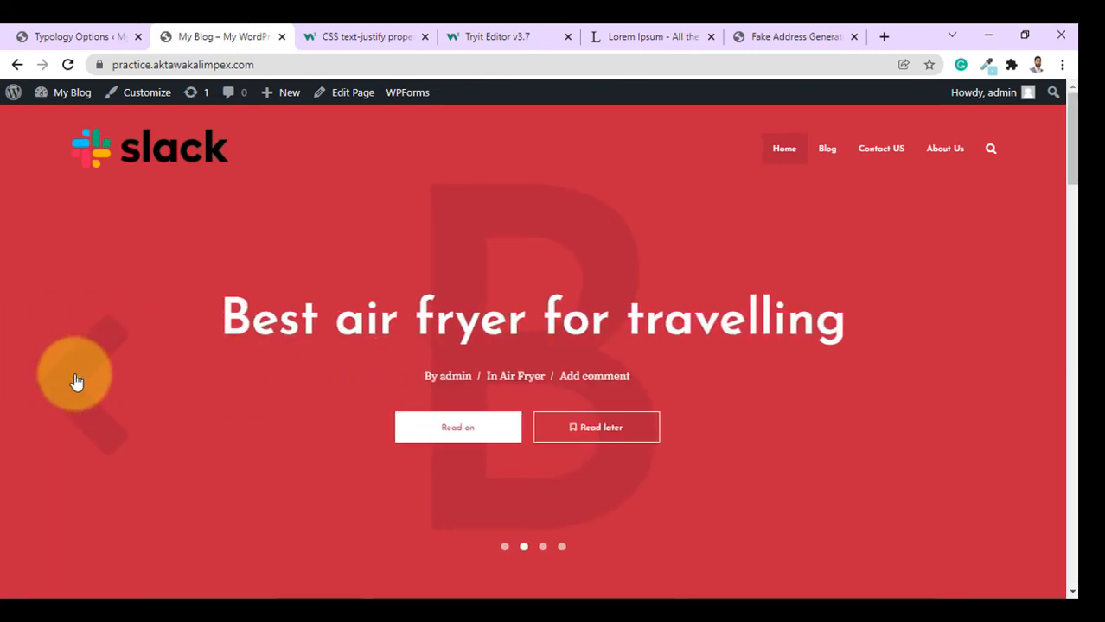
{"action": "left_click", "coordinate": [76, 381]}
{"action": "left_click", "coordinate": [75, 382]}
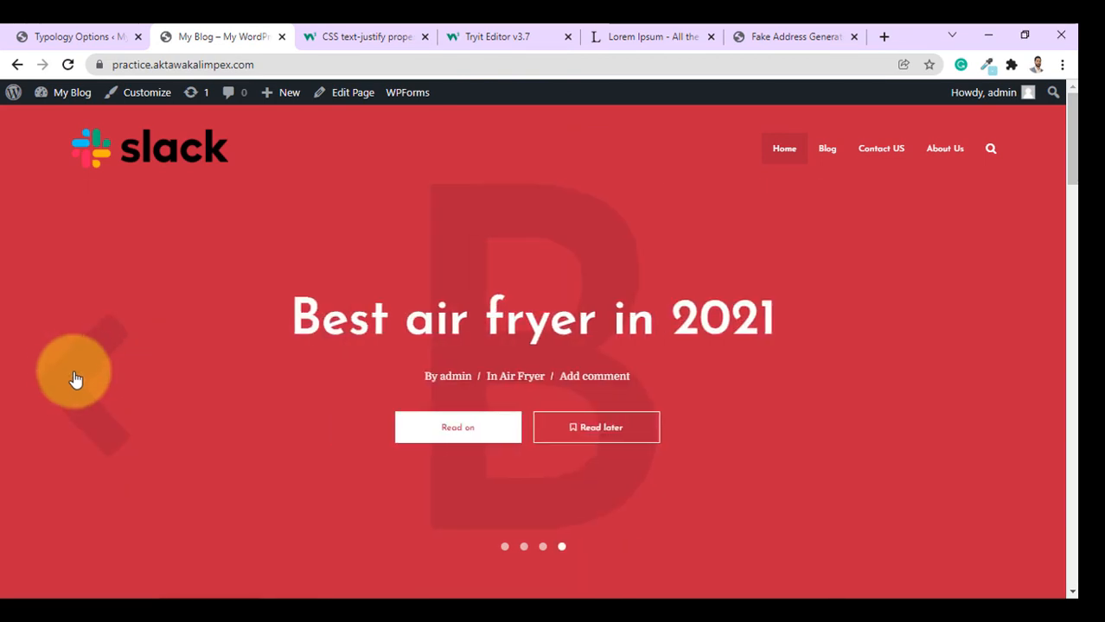
{"action": "left_click", "coordinate": [86, 36]}
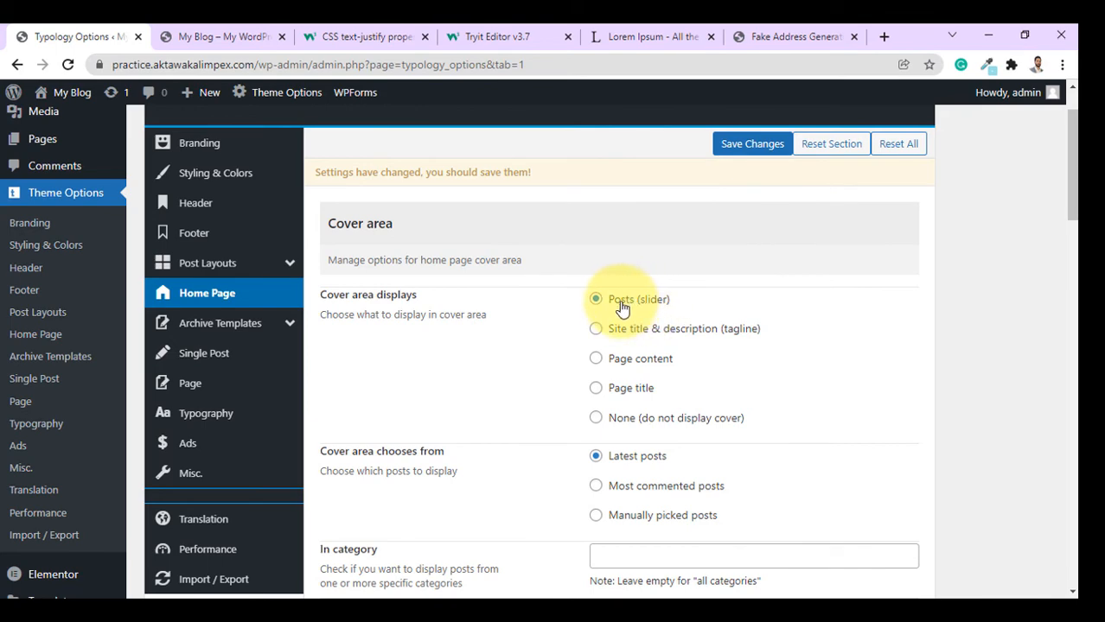
{"action": "scroll", "coordinate": [621, 308], "scroll_direction": "down", "scroll_amount": 3}
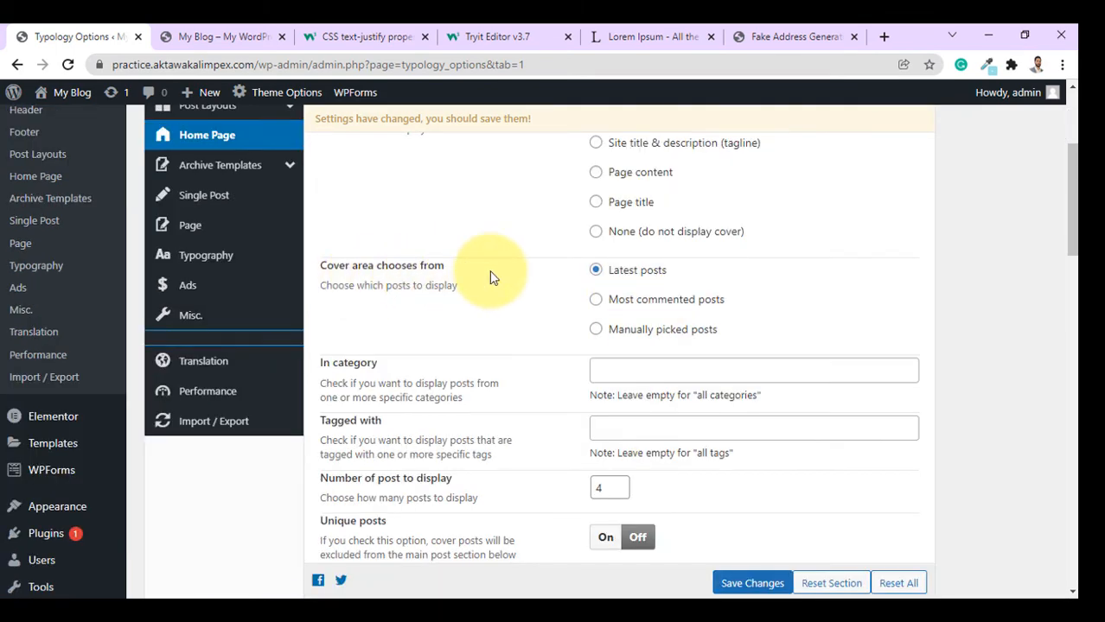
{"action": "left_click", "coordinate": [260, 37]}
{"action": "scroll", "coordinate": [539, 446], "scroll_direction": "down", "scroll_amount": 5}
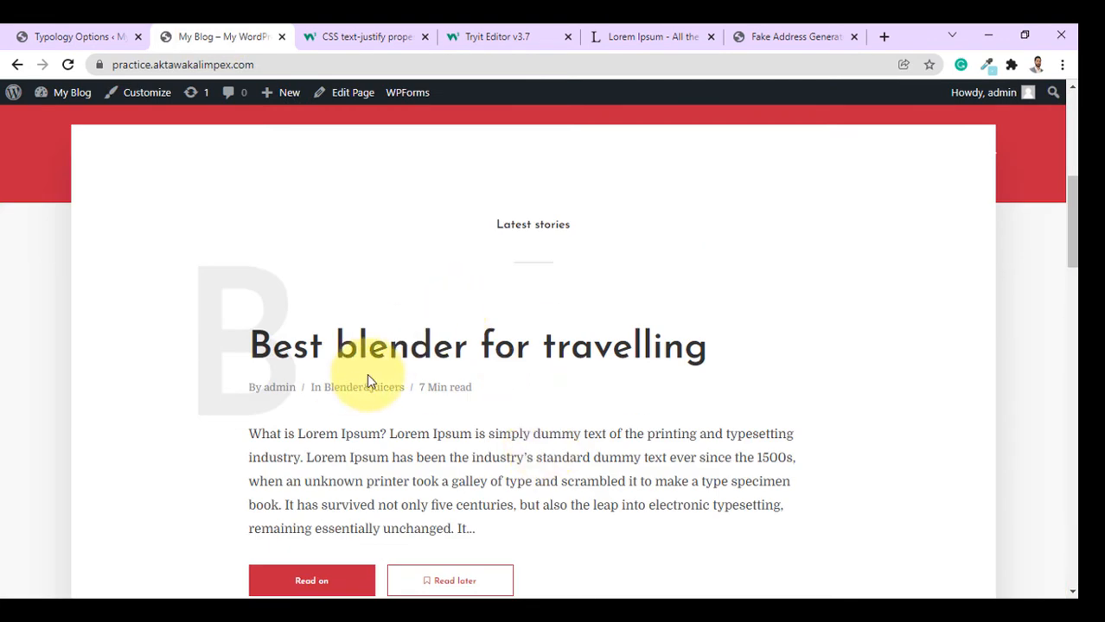
{"action": "scroll", "coordinate": [527, 375], "scroll_direction": "up", "scroll_amount": 5}
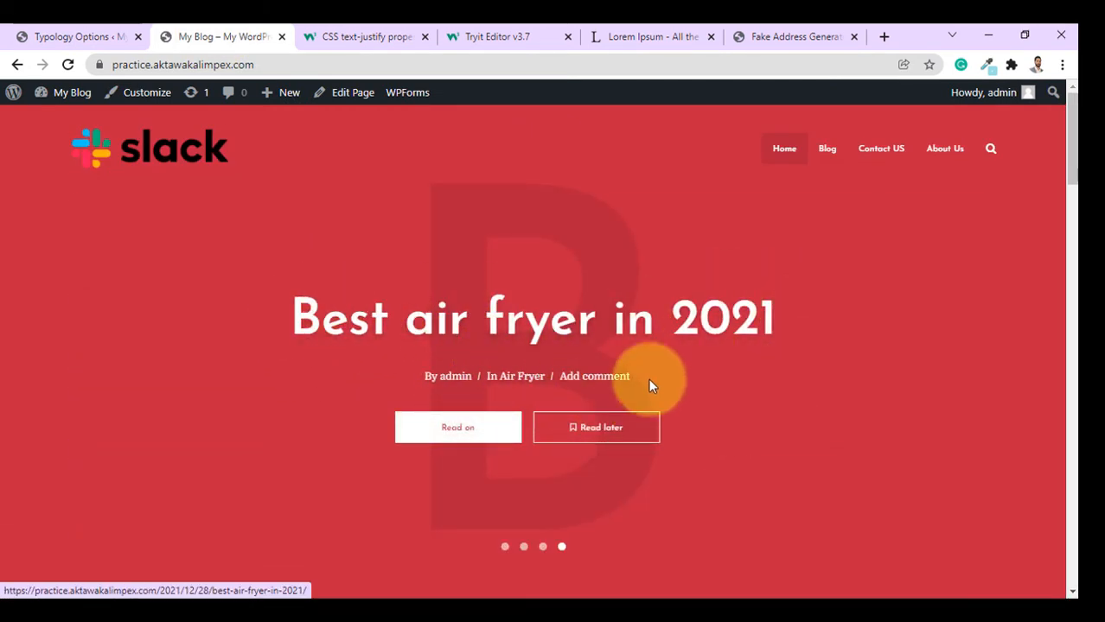
{"action": "left_click", "coordinate": [65, 38]}
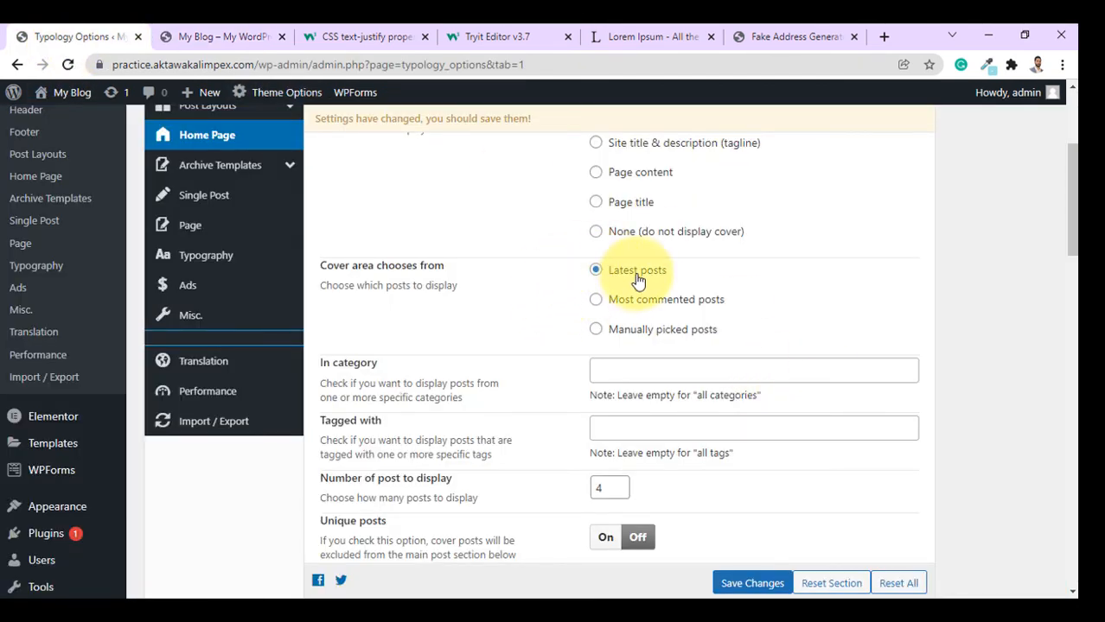
{"action": "left_click", "coordinate": [207, 36]}
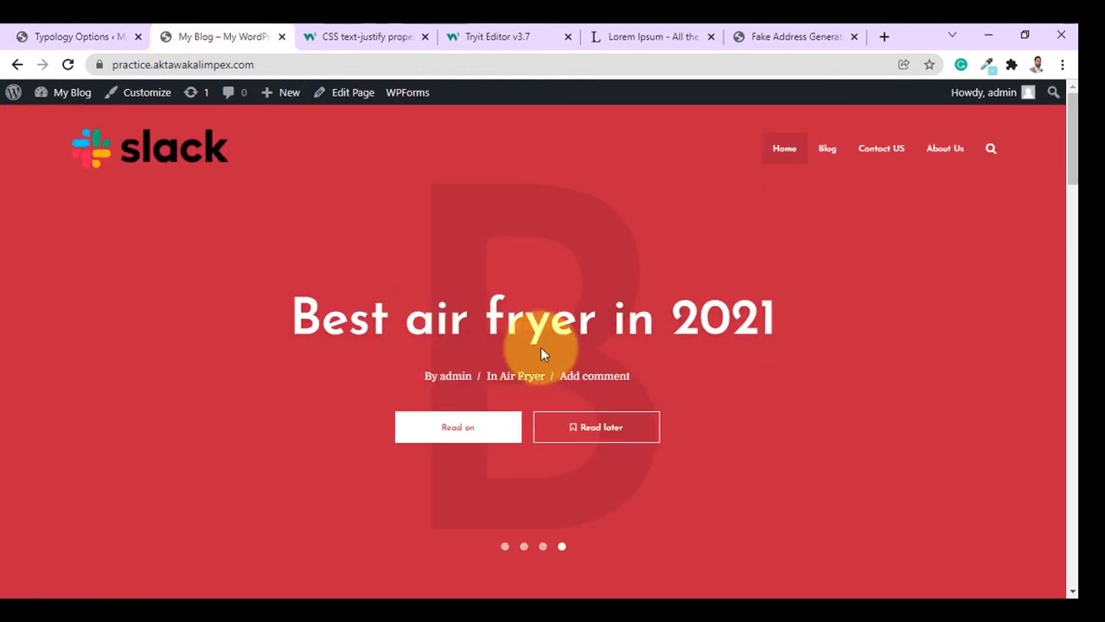
{"action": "left_click", "coordinate": [49, 34]}
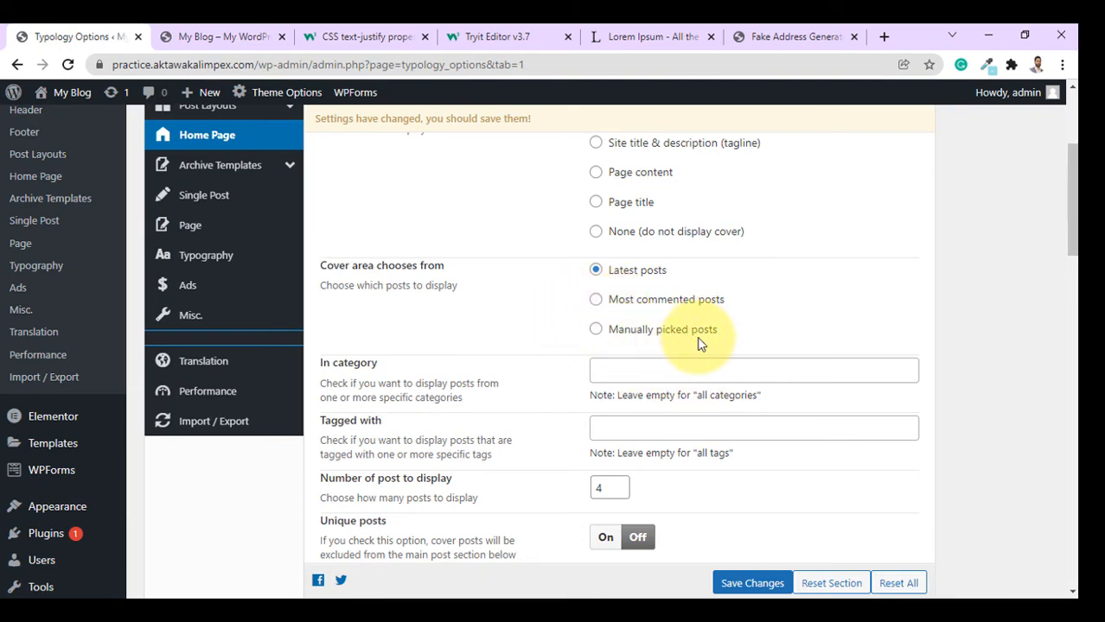
{"action": "left_click", "coordinate": [223, 37]}
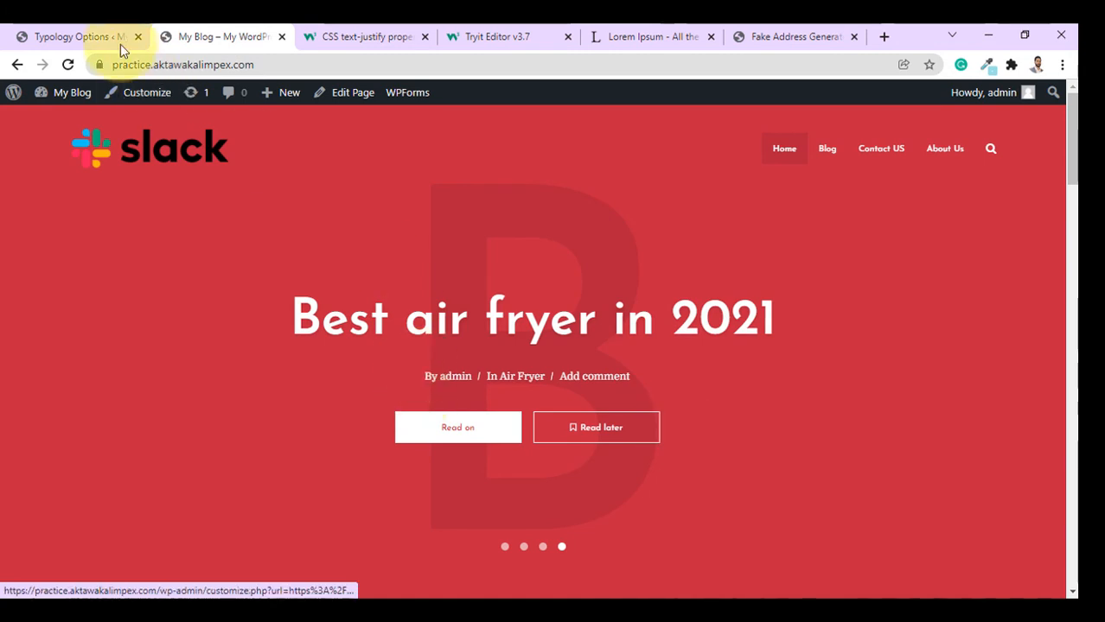
{"action": "left_click", "coordinate": [59, 36]}
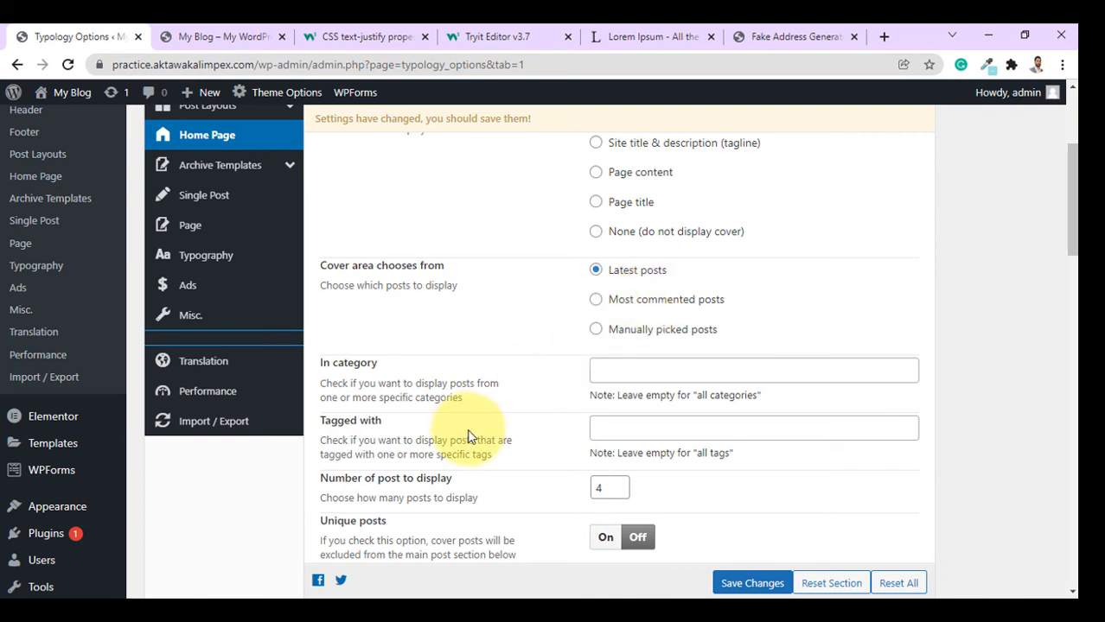
{"action": "scroll", "coordinate": [474, 439], "scroll_direction": "down", "scroll_amount": 1}
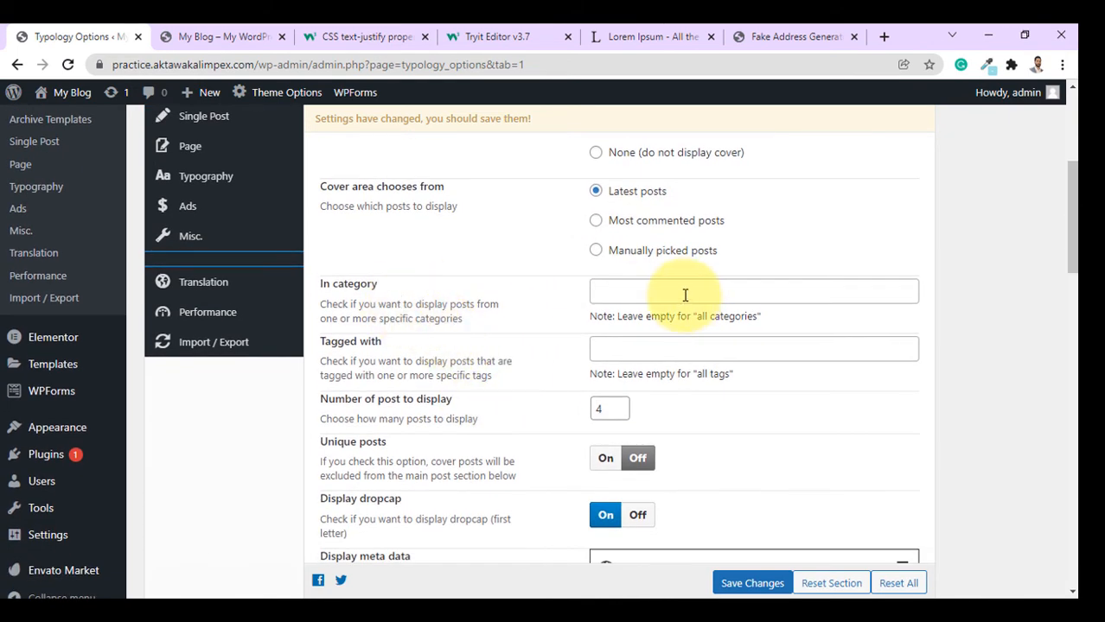
{"action": "left_click", "coordinate": [606, 296]}
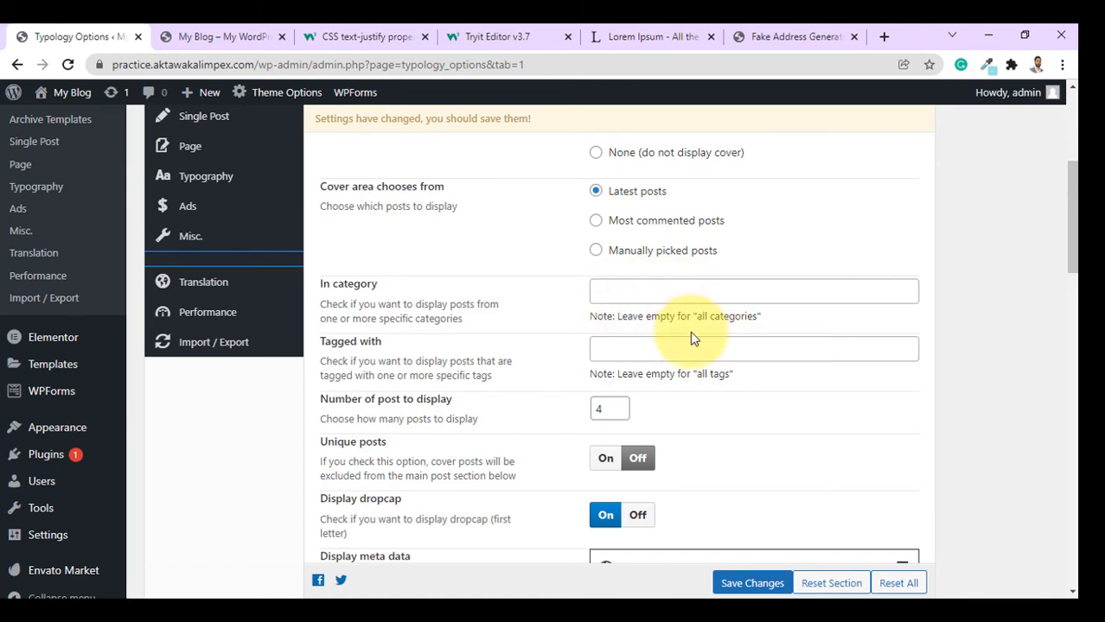
{"action": "scroll", "coordinate": [562, 337], "scroll_direction": "down", "scroll_amount": 1}
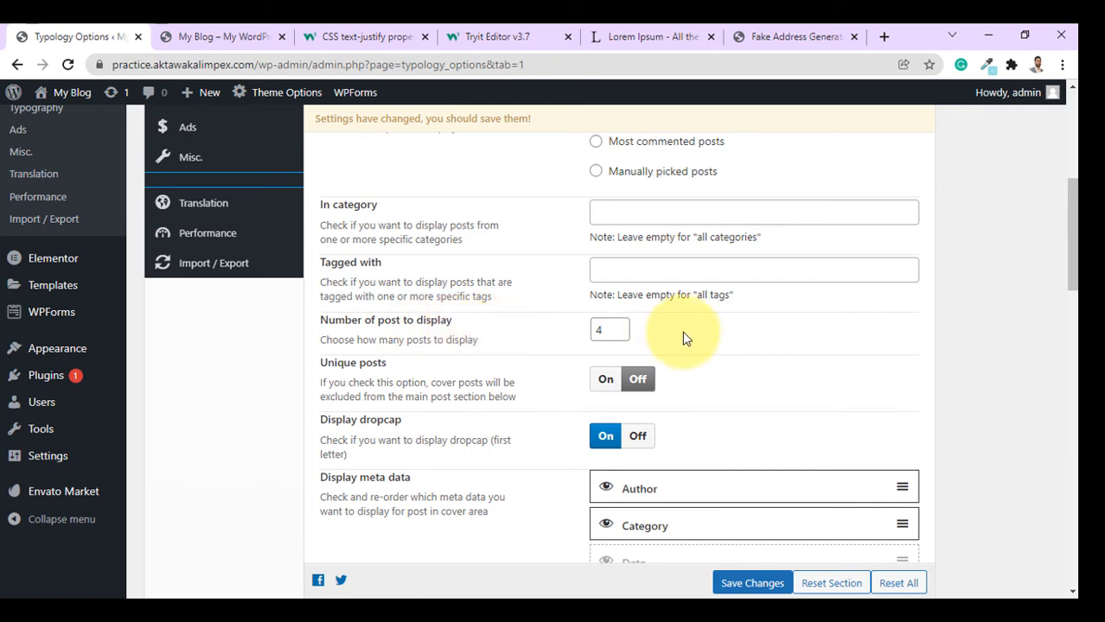
{"action": "left_click", "coordinate": [264, 34]}
{"action": "scroll", "coordinate": [756, 437], "scroll_direction": "down", "scroll_amount": 8}
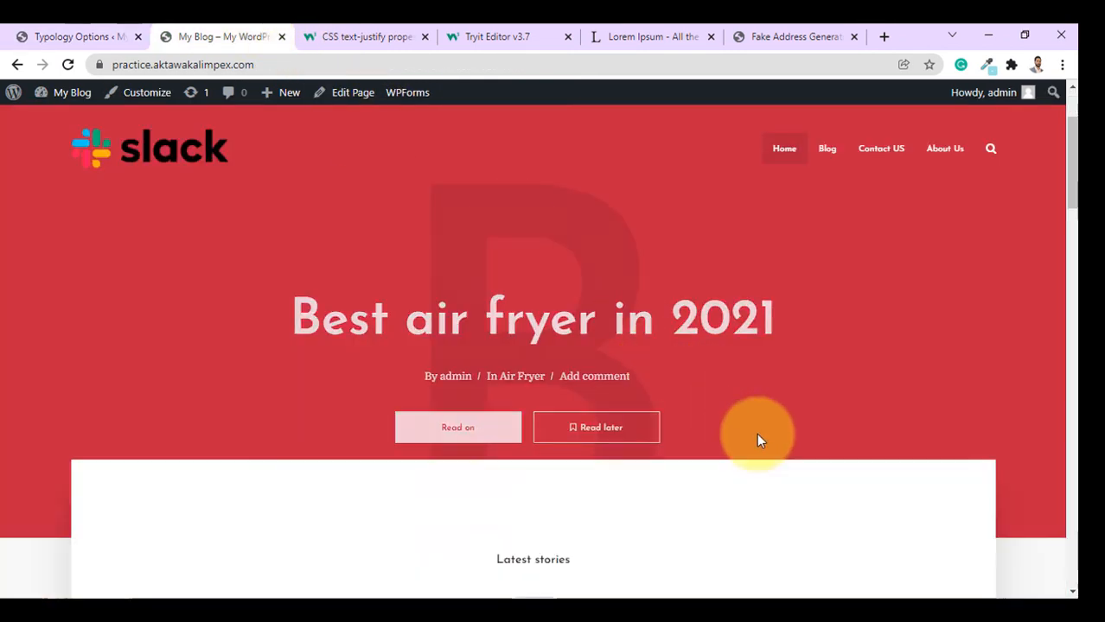
{"action": "scroll", "coordinate": [550, 333], "scroll_direction": "up", "scroll_amount": 2}
{"action": "scroll", "coordinate": [551, 333], "scroll_direction": "up", "scroll_amount": 6}
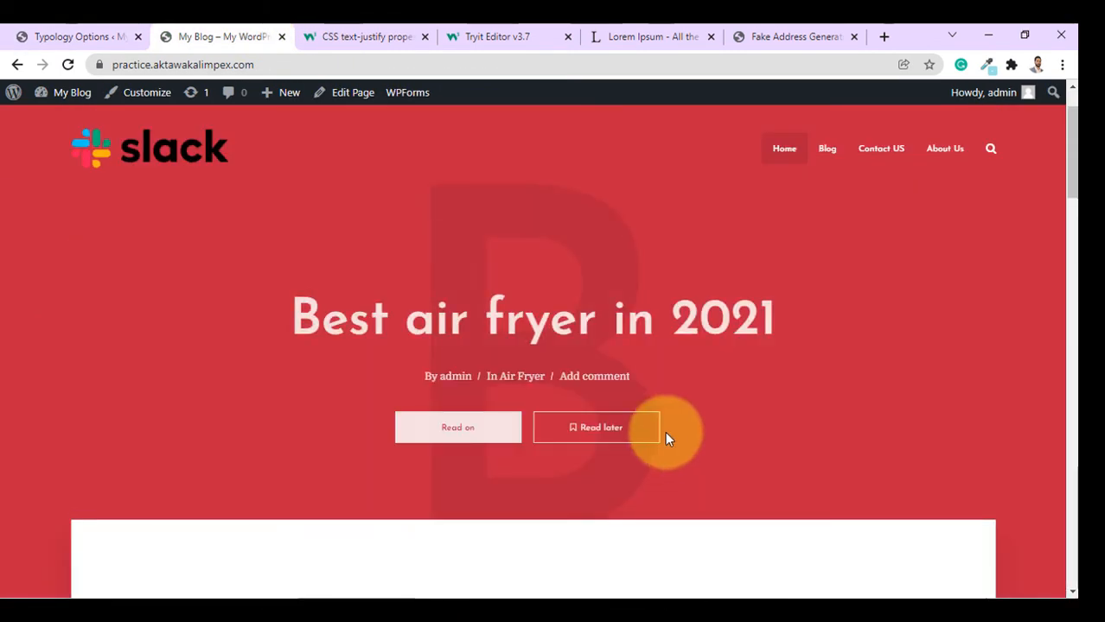
{"action": "left_click", "coordinate": [83, 357]}
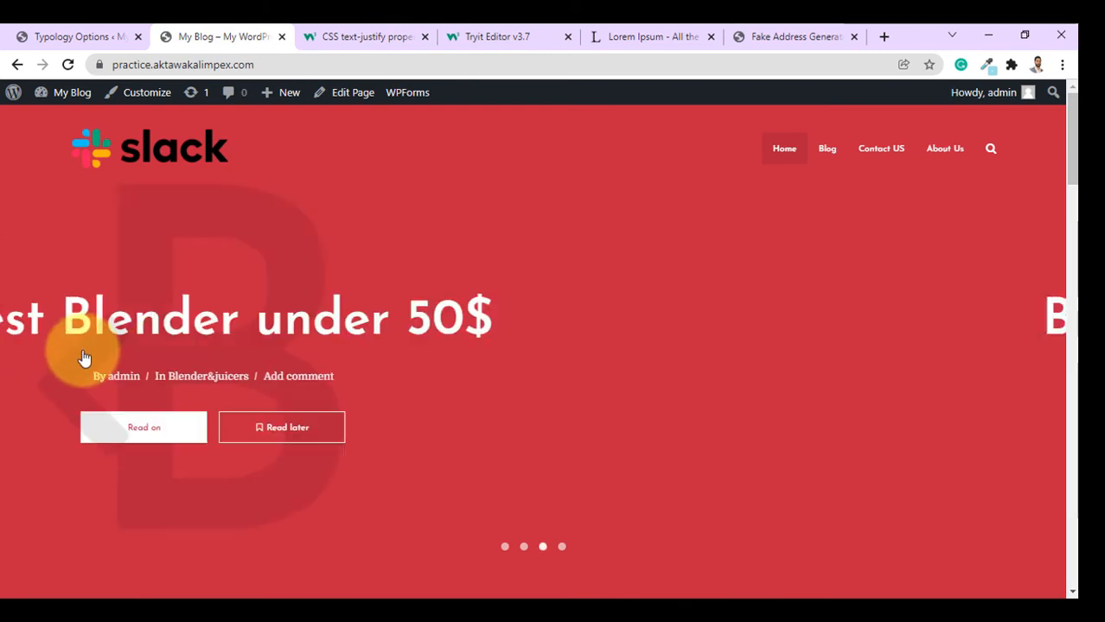
{"action": "left_click", "coordinate": [82, 358]}
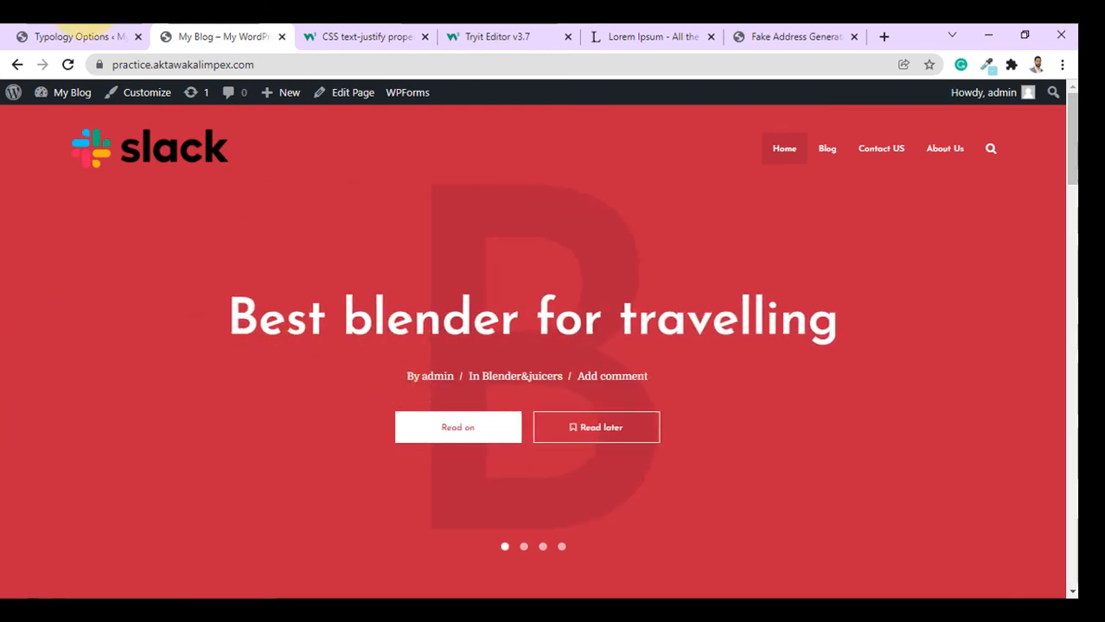
{"action": "left_click", "coordinate": [84, 31]}
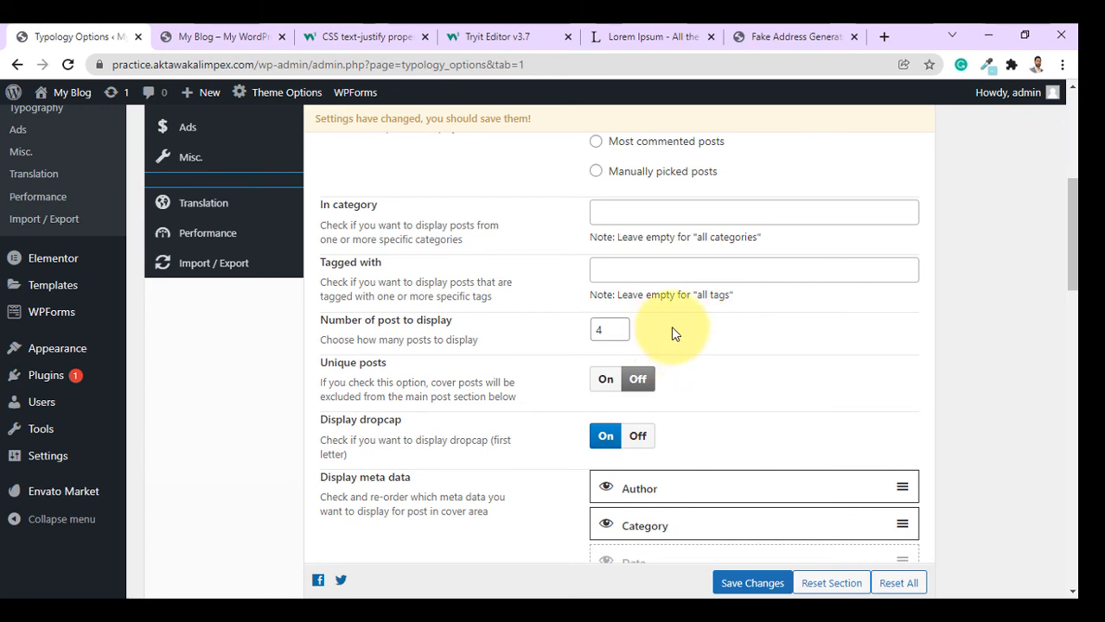
Compare the post meta on the blog's cover slider with the Home Page cover settings.
{"action": "scroll", "coordinate": [715, 346], "scroll_direction": "down", "scroll_amount": 2}
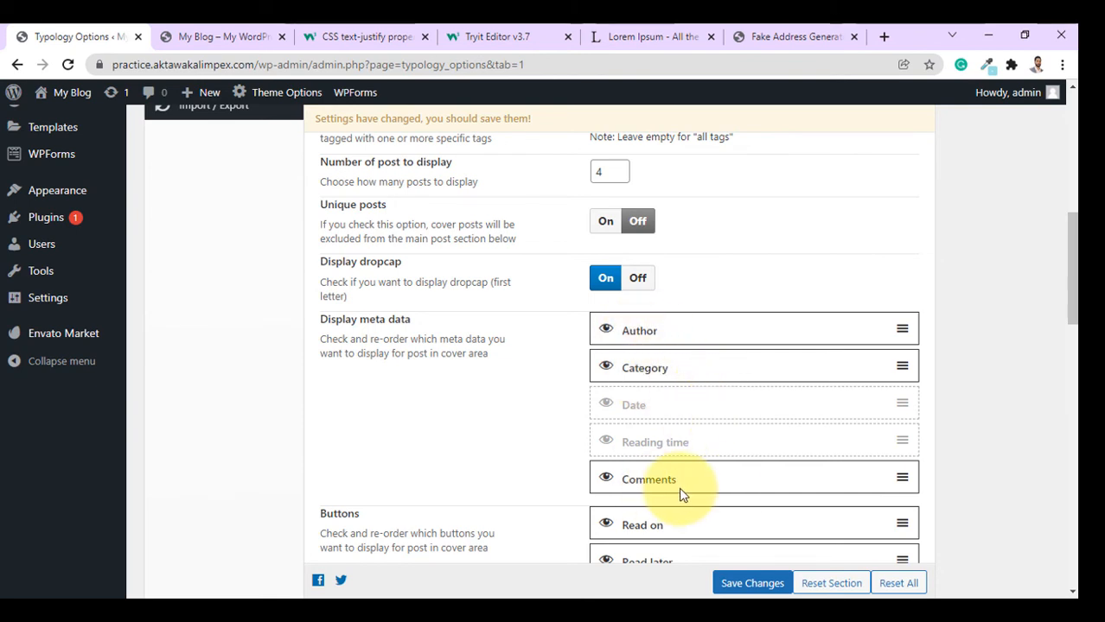
{"action": "left_click", "coordinate": [212, 36]}
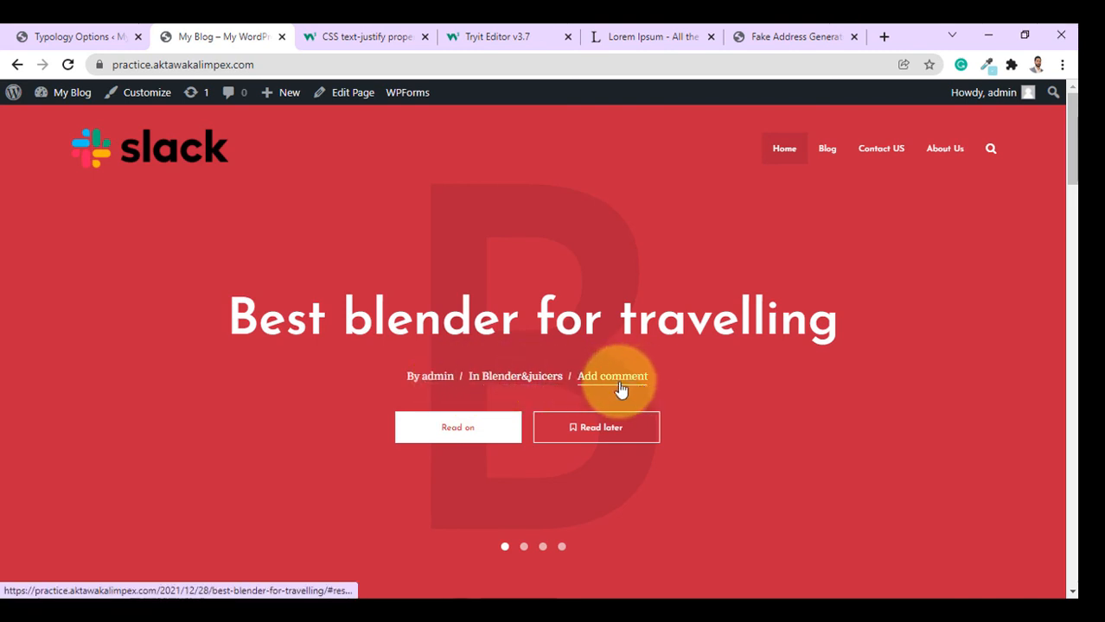
{"action": "left_click", "coordinate": [78, 36]}
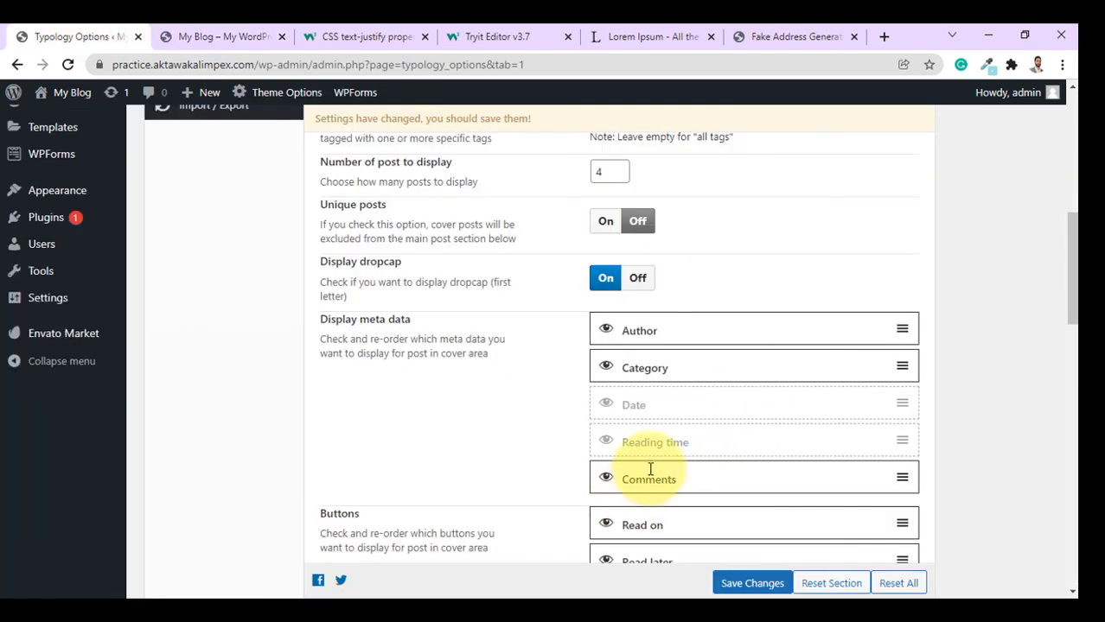
{"action": "left_click", "coordinate": [177, 36]}
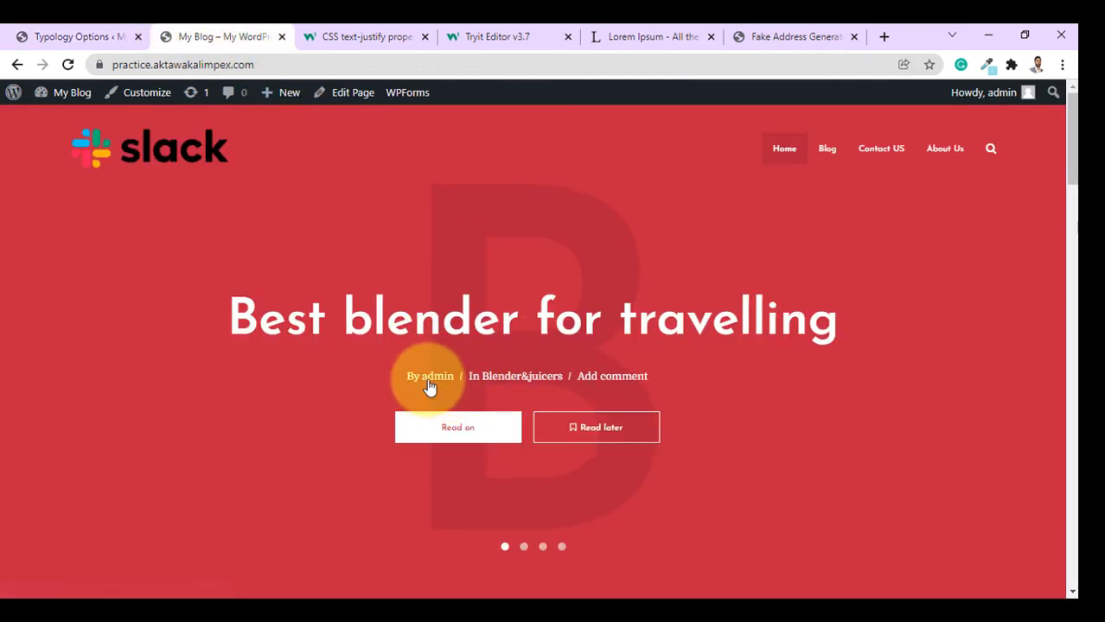
{"action": "key", "text": "ctrl+shift+Tab"}
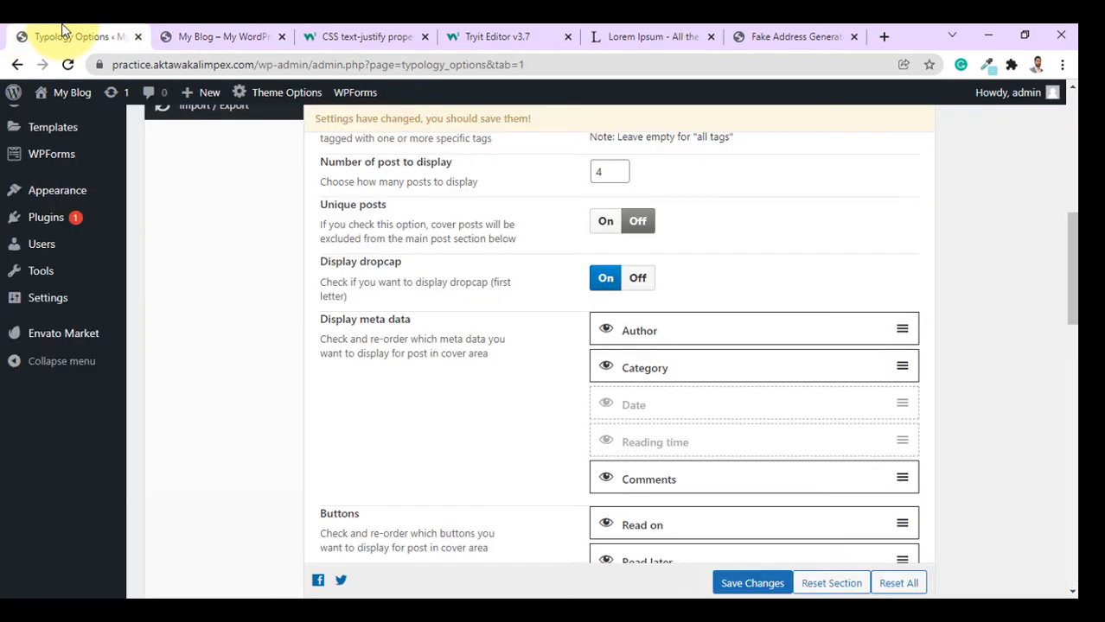
Hide Comments from the cover meta data, save, and confirm on the reloaded blog.
{"action": "left_click", "coordinate": [604, 481]}
{"action": "left_click", "coordinate": [745, 583]}
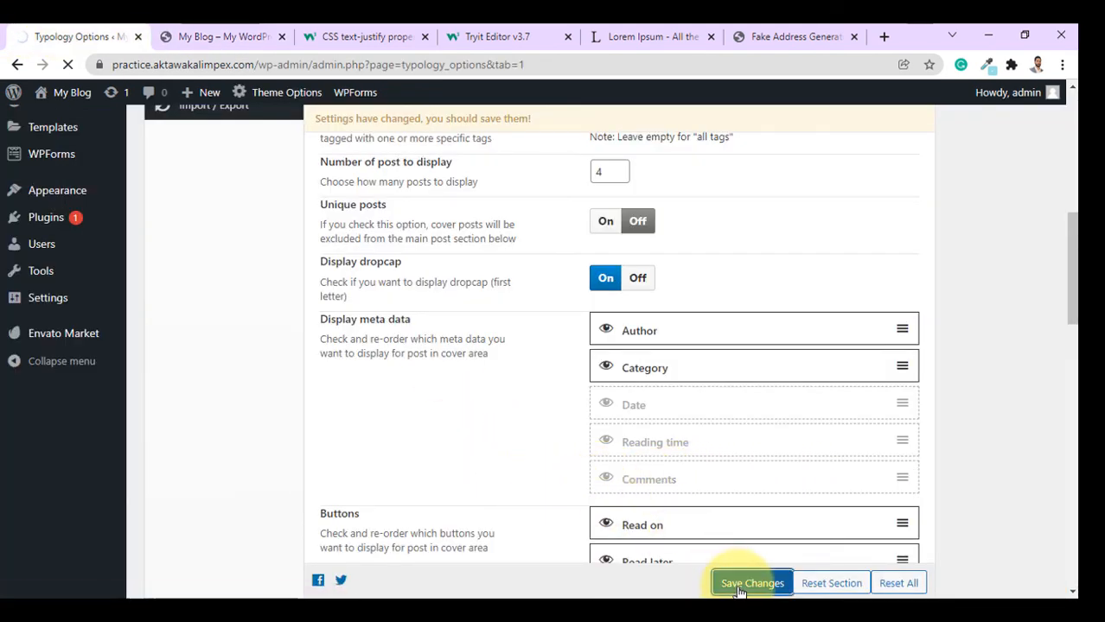
{"action": "left_click", "coordinate": [221, 35]}
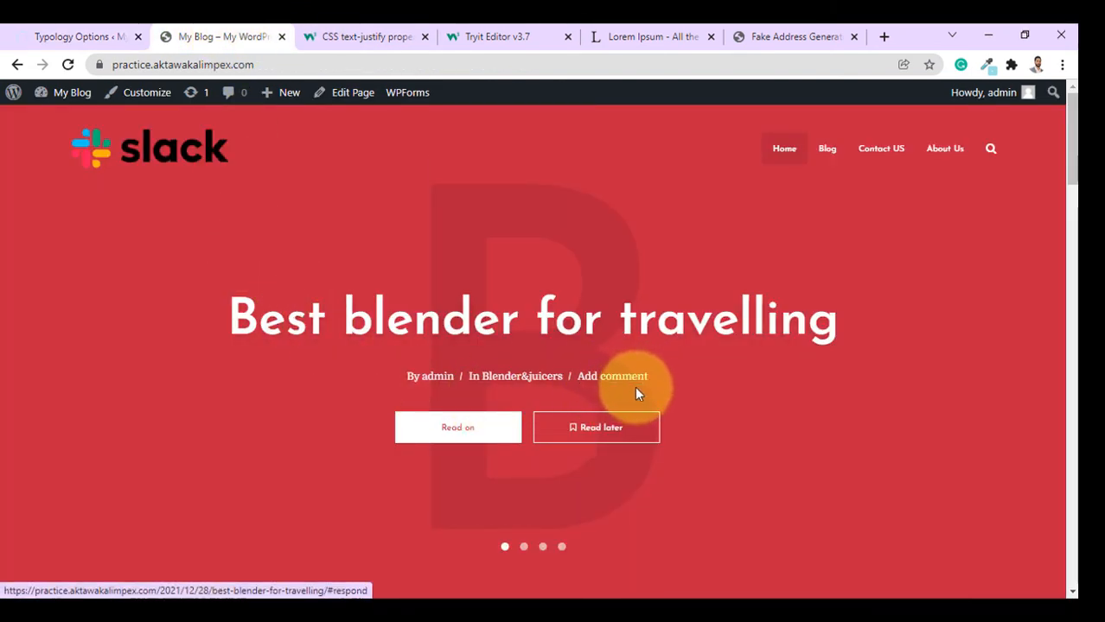
{"action": "left_click", "coordinate": [68, 64]}
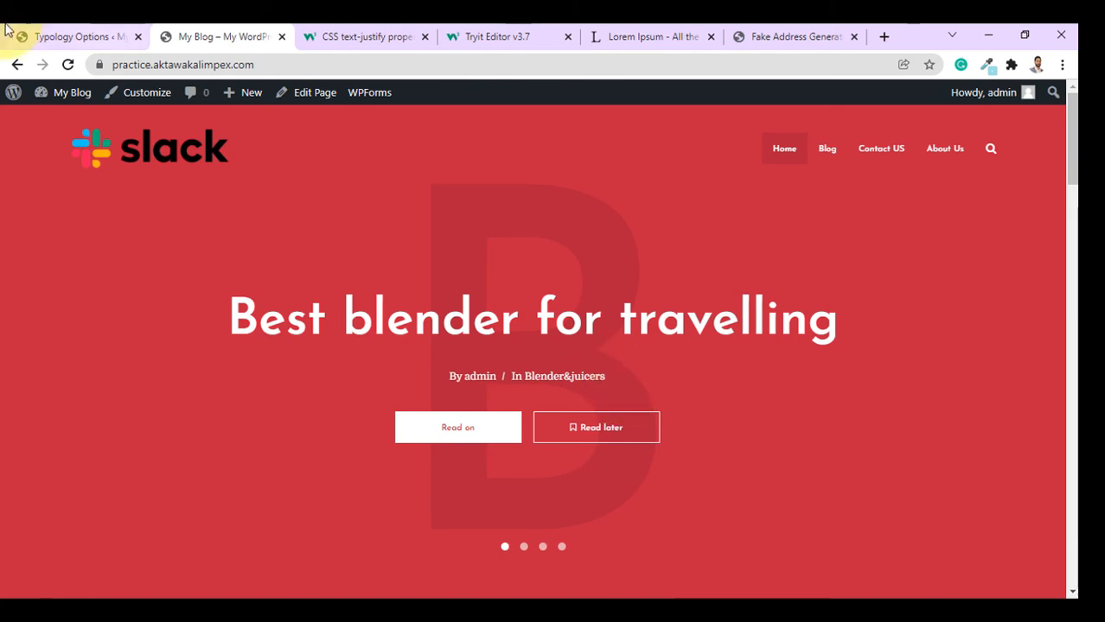
{"action": "left_click", "coordinate": [61, 31]}
Try a different home page post layout, save it, and preview it on the blog.
{"action": "scroll", "coordinate": [683, 449], "scroll_direction": "down", "scroll_amount": 3}
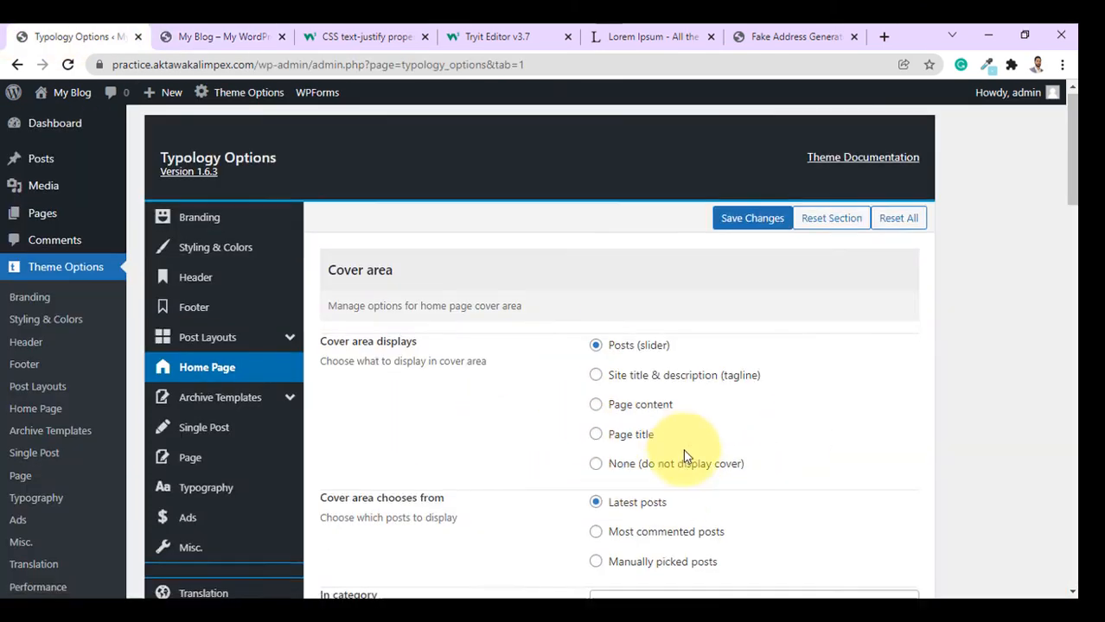
{"action": "scroll", "coordinate": [688, 415], "scroll_direction": "down", "scroll_amount": 8}
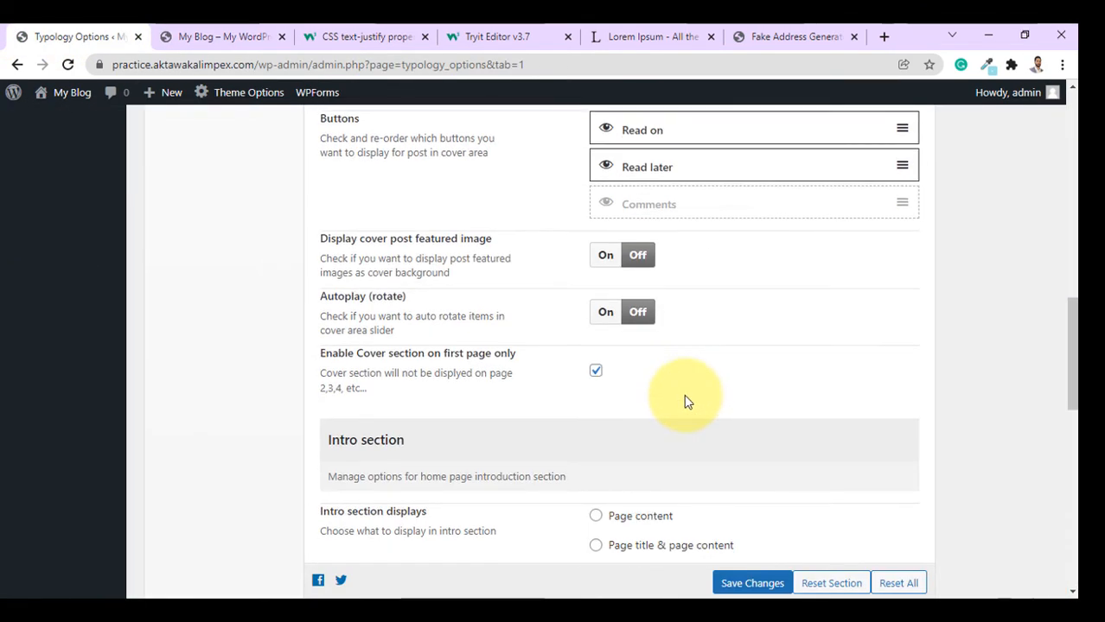
{"action": "scroll", "coordinate": [537, 360], "scroll_direction": "down", "scroll_amount": 3}
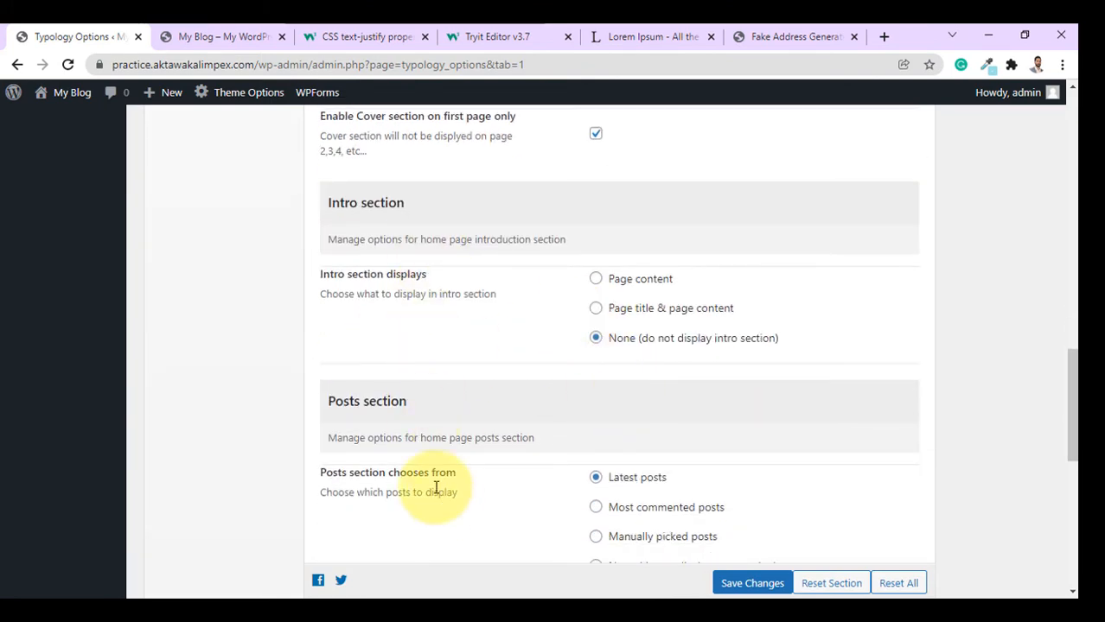
{"action": "scroll", "coordinate": [637, 389], "scroll_direction": "down", "scroll_amount": 3}
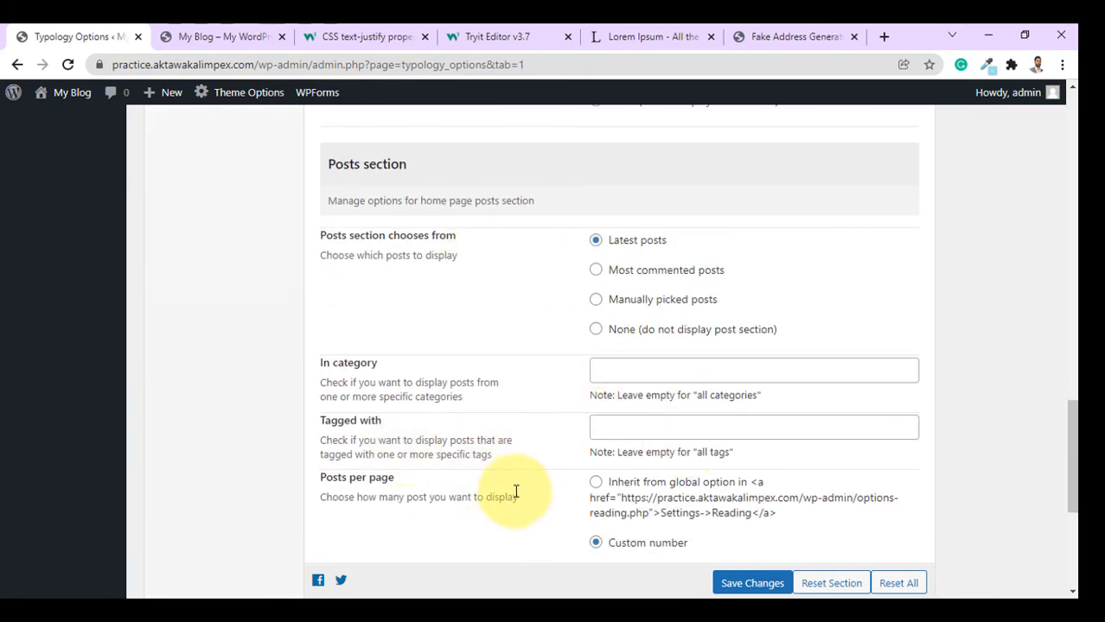
{"action": "scroll", "coordinate": [518, 354], "scroll_direction": "down", "scroll_amount": 2}
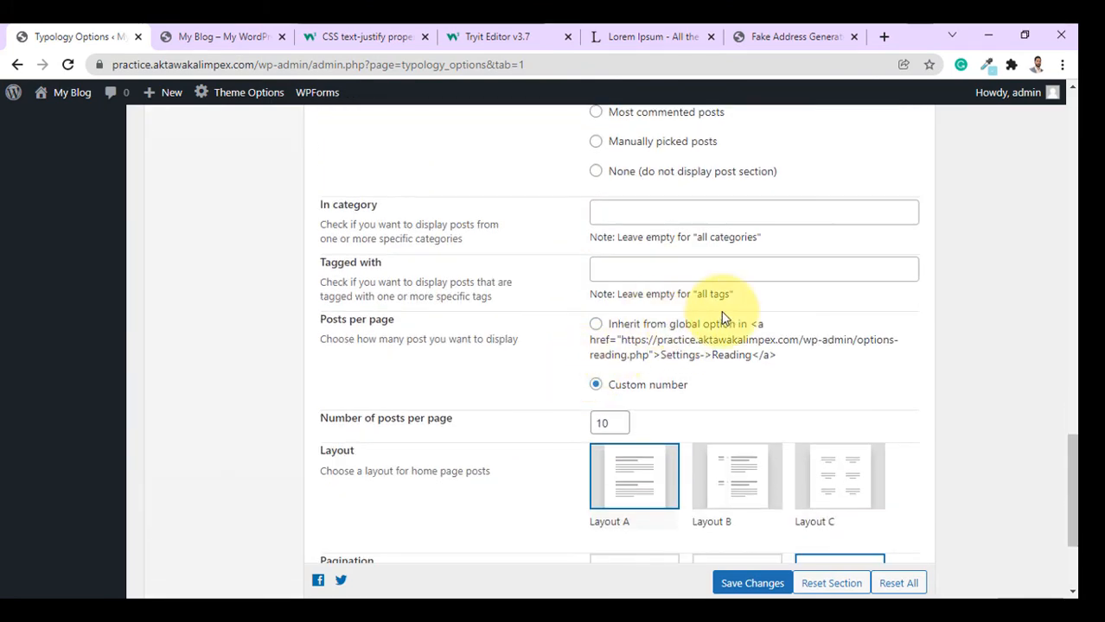
{"action": "scroll", "coordinate": [298, 395], "scroll_direction": "down", "scroll_amount": 2}
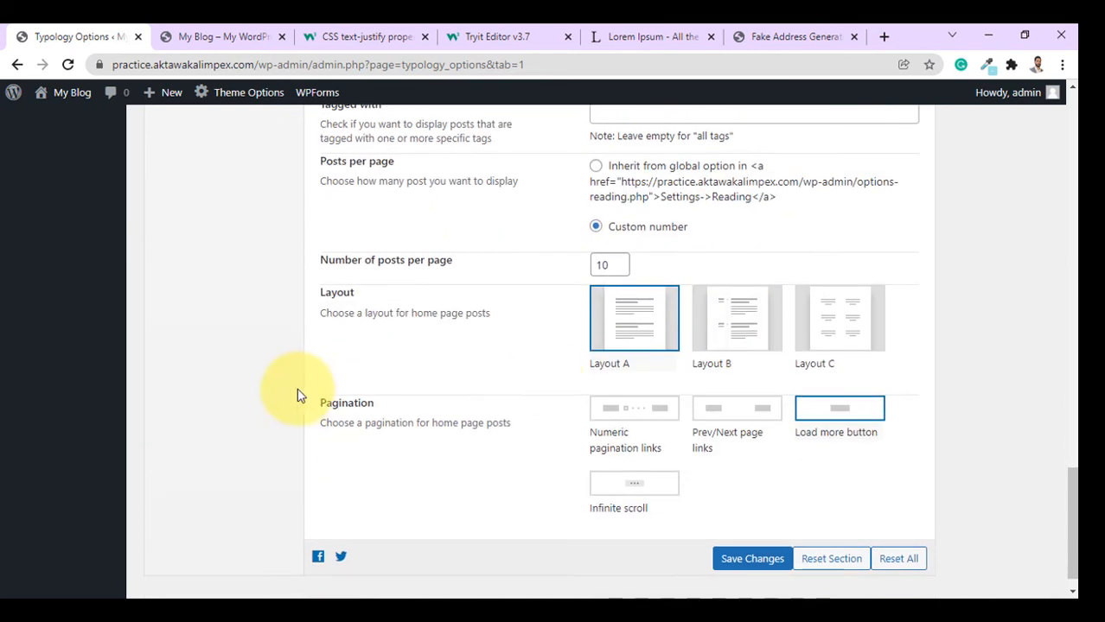
{"action": "left_click", "coordinate": [733, 337]}
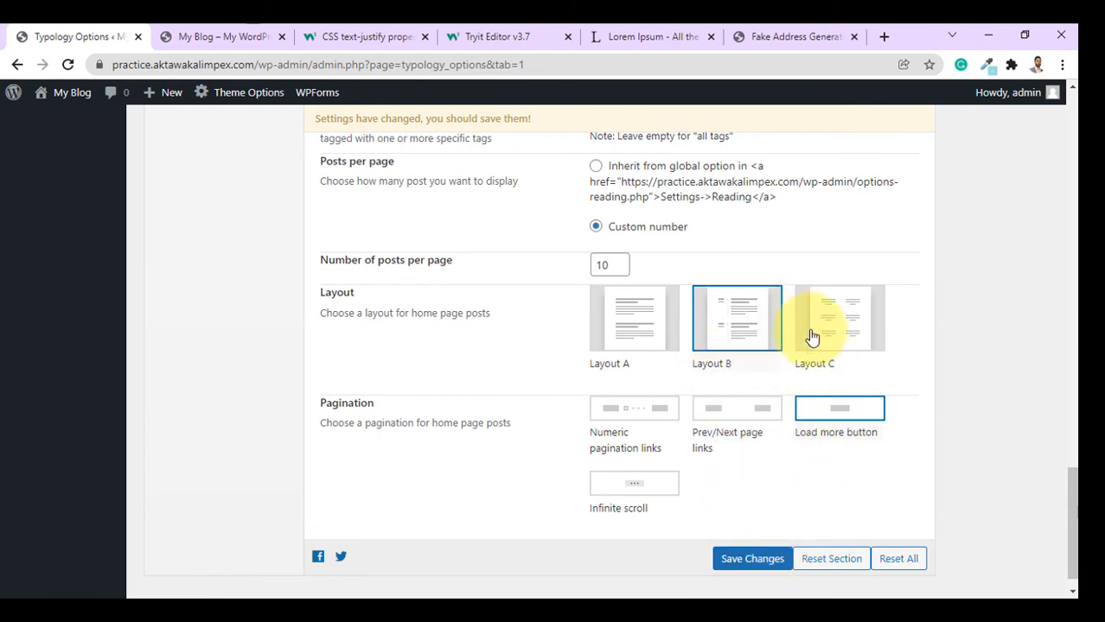
{"action": "left_click", "coordinate": [734, 554]}
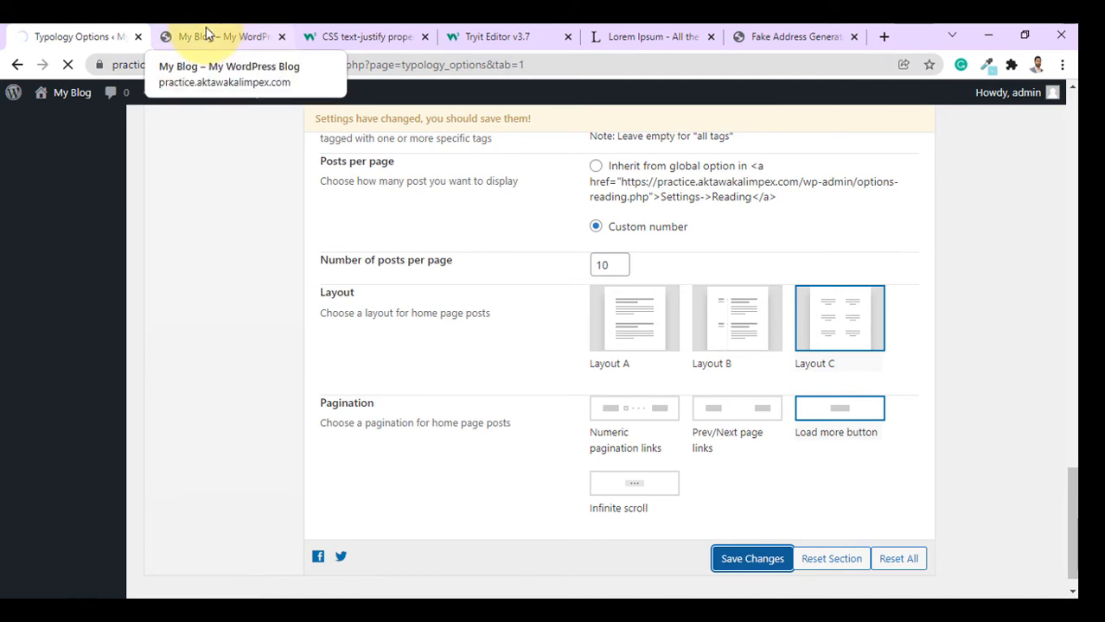
{"action": "left_click", "coordinate": [205, 34]}
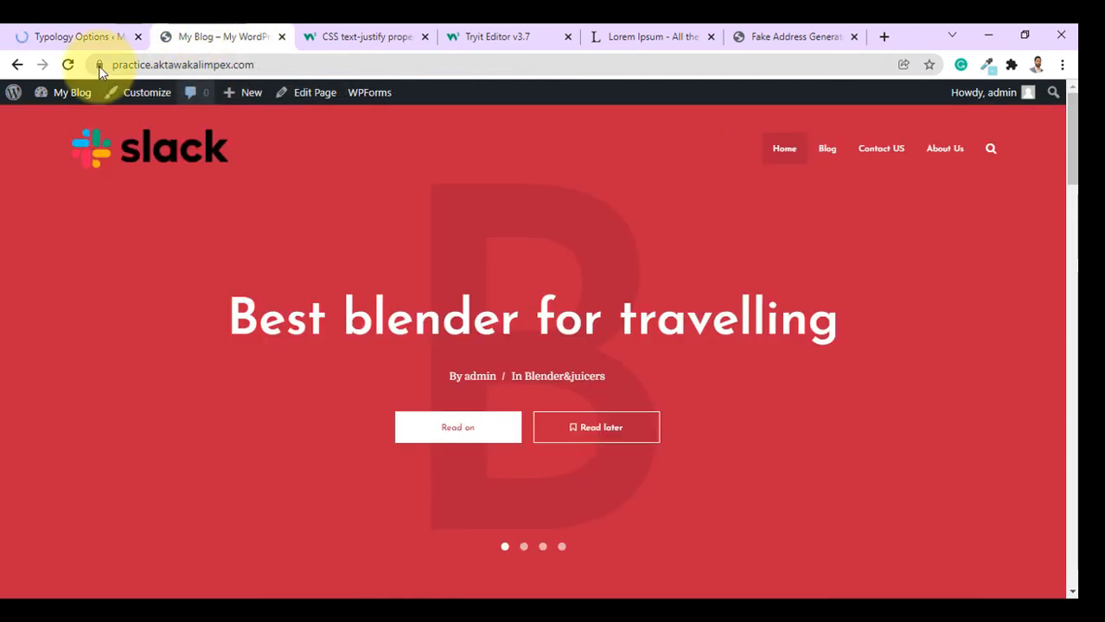
{"action": "left_click", "coordinate": [69, 65]}
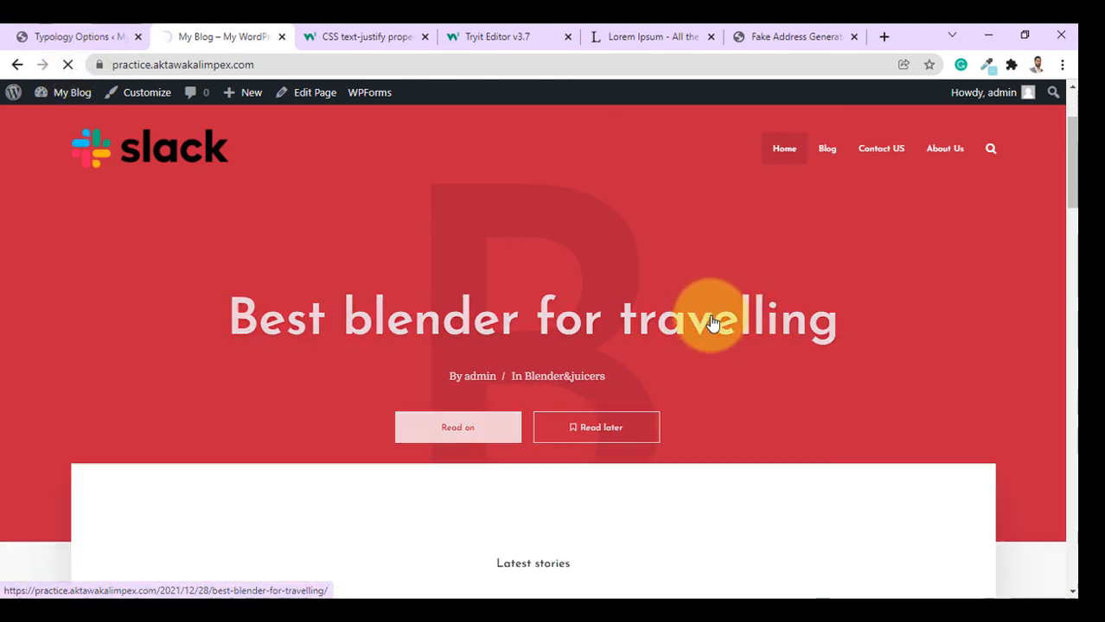
{"action": "scroll", "coordinate": [713, 322], "scroll_direction": "down", "scroll_amount": 5}
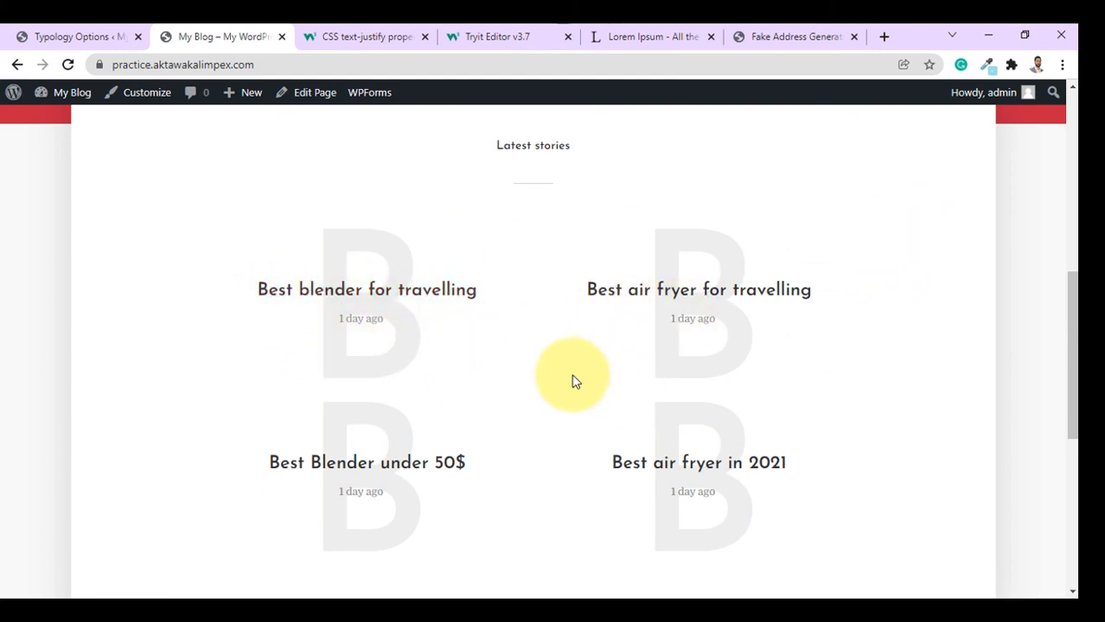
Switch the home page post list to Layout A and reload the blog.
{"action": "left_click", "coordinate": [125, 35]}
{"action": "scroll", "coordinate": [865, 458], "scroll_direction": "down", "scroll_amount": 15}
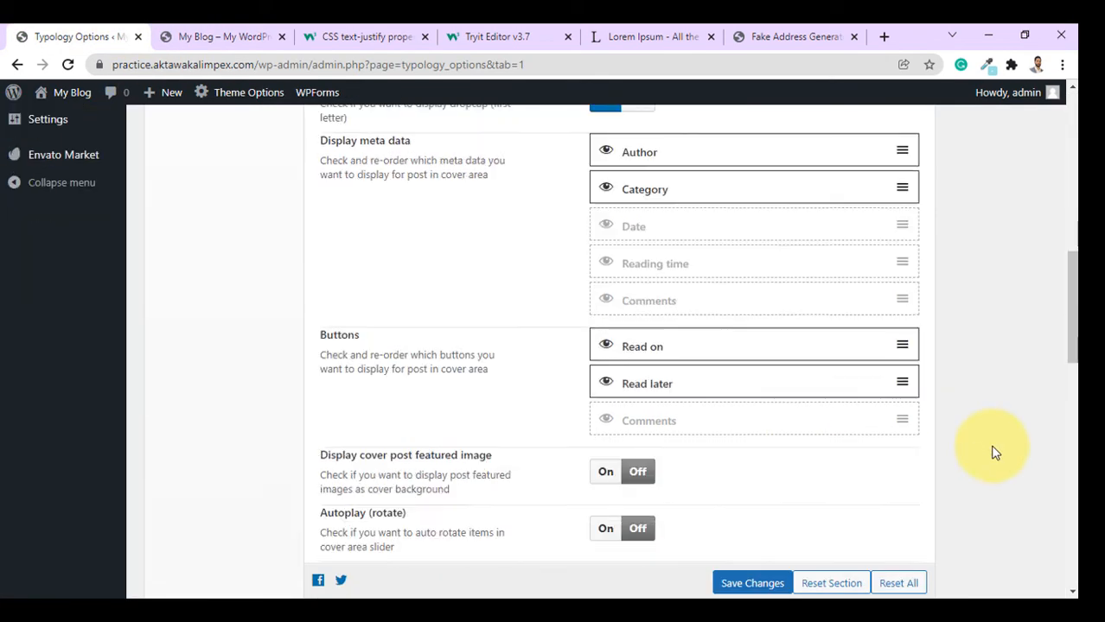
{"action": "left_click", "coordinate": [656, 304]}
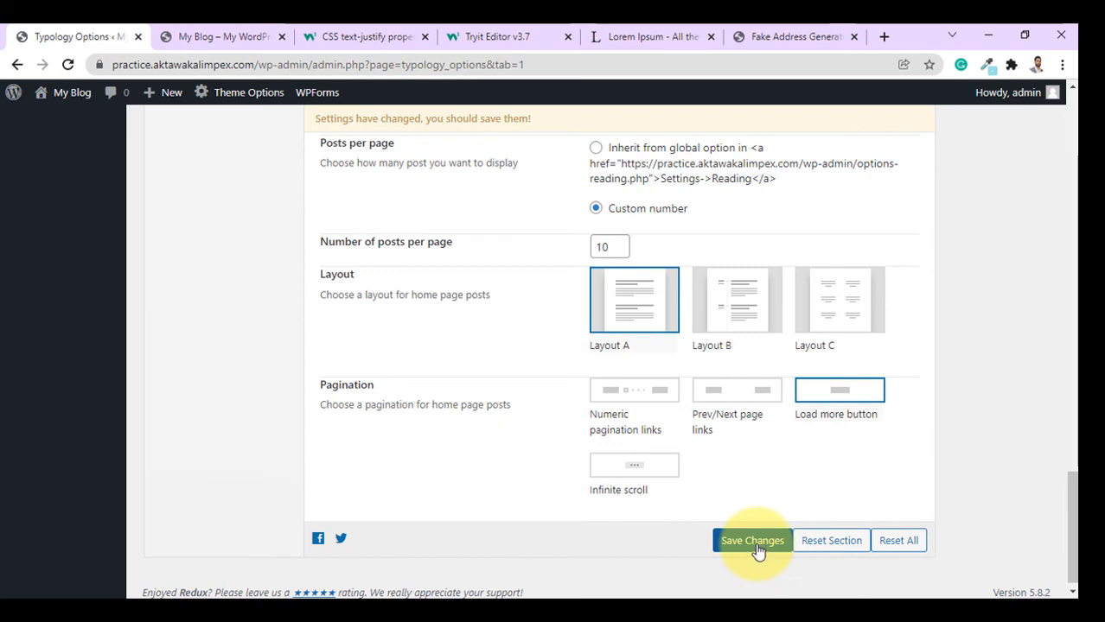
{"action": "left_click", "coordinate": [221, 36]}
{"action": "key", "text": "F5"}
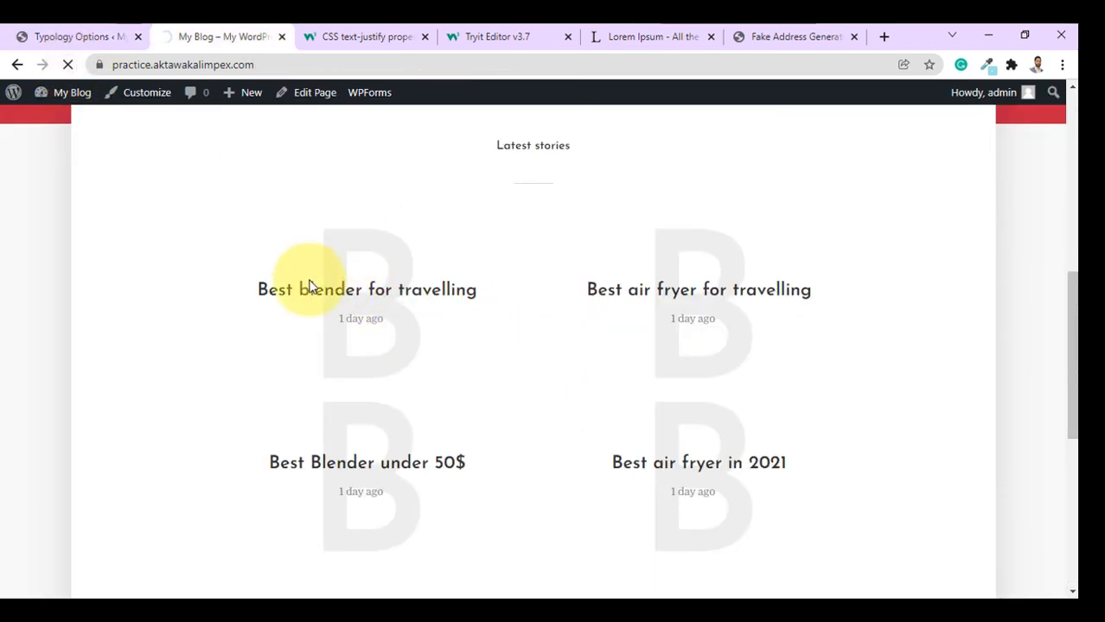
{"action": "scroll", "coordinate": [709, 365], "scroll_direction": "up", "scroll_amount": 5}
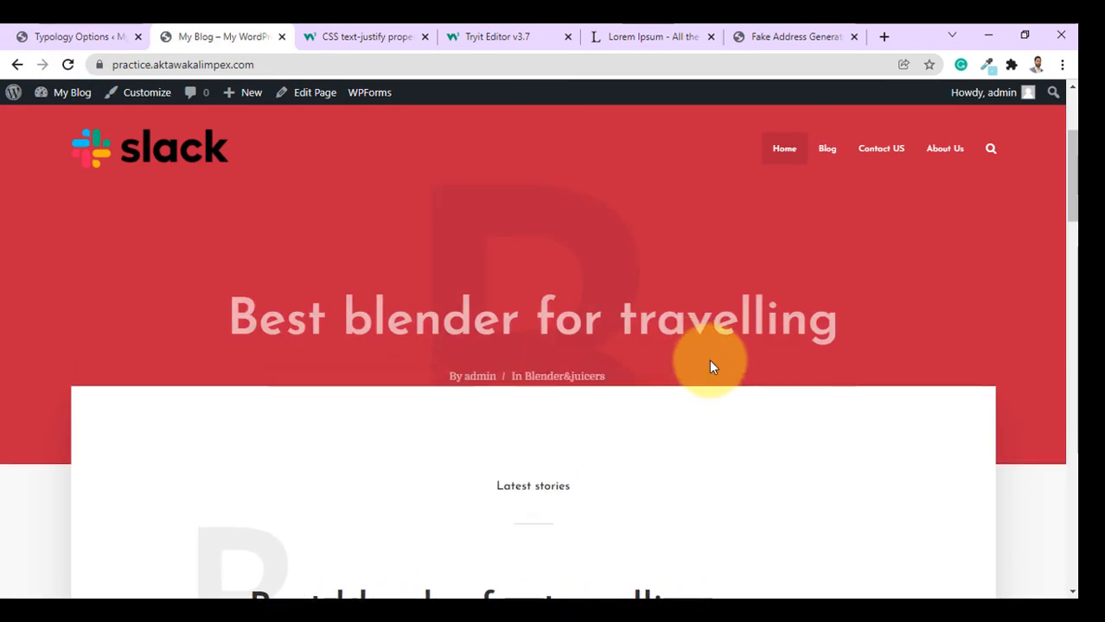
{"action": "key", "text": "ctrl+shift+Tab"}
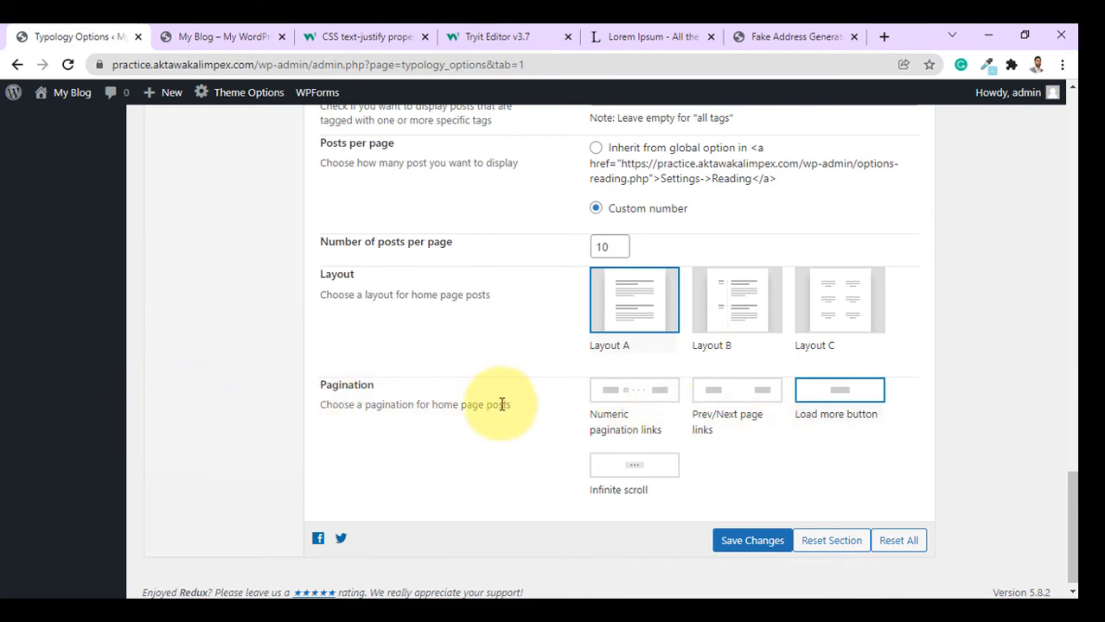
Review the Layout A post list on the blog and save the Home Page settings.
{"action": "left_click", "coordinate": [222, 36]}
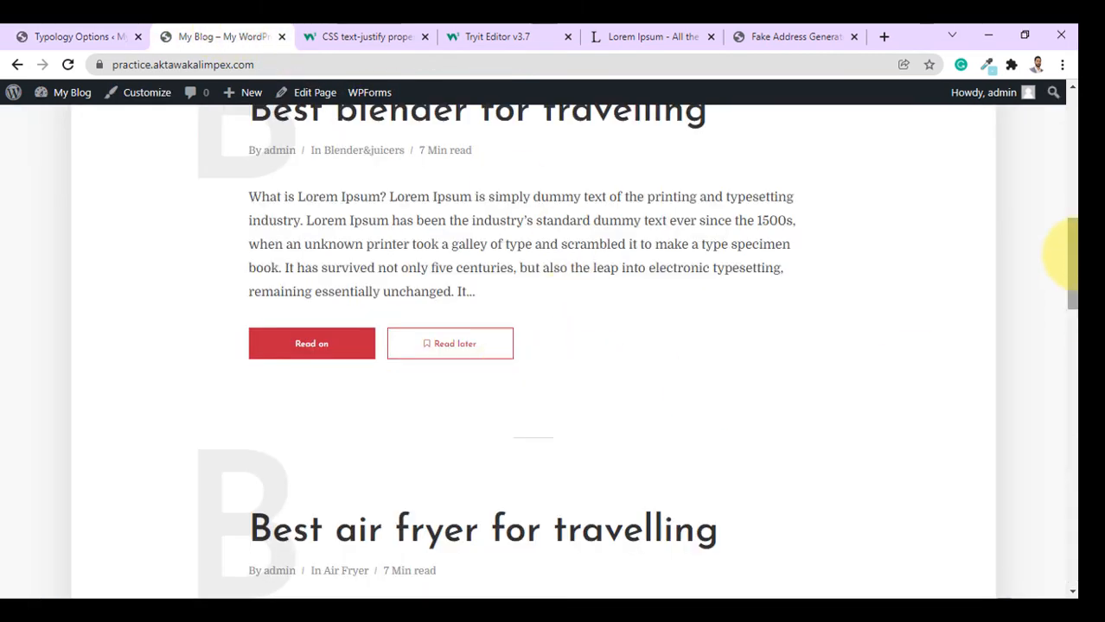
{"action": "left_click_drag", "start_coordinate": [1070, 249], "coordinate": [1075, 469]}
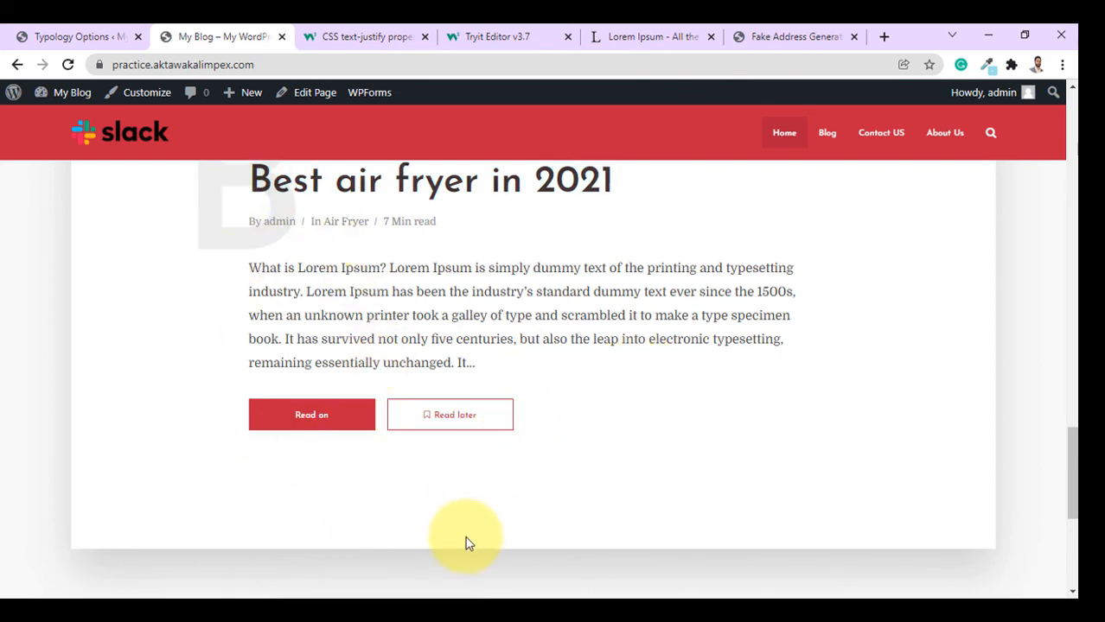
{"action": "left_click", "coordinate": [91, 35]}
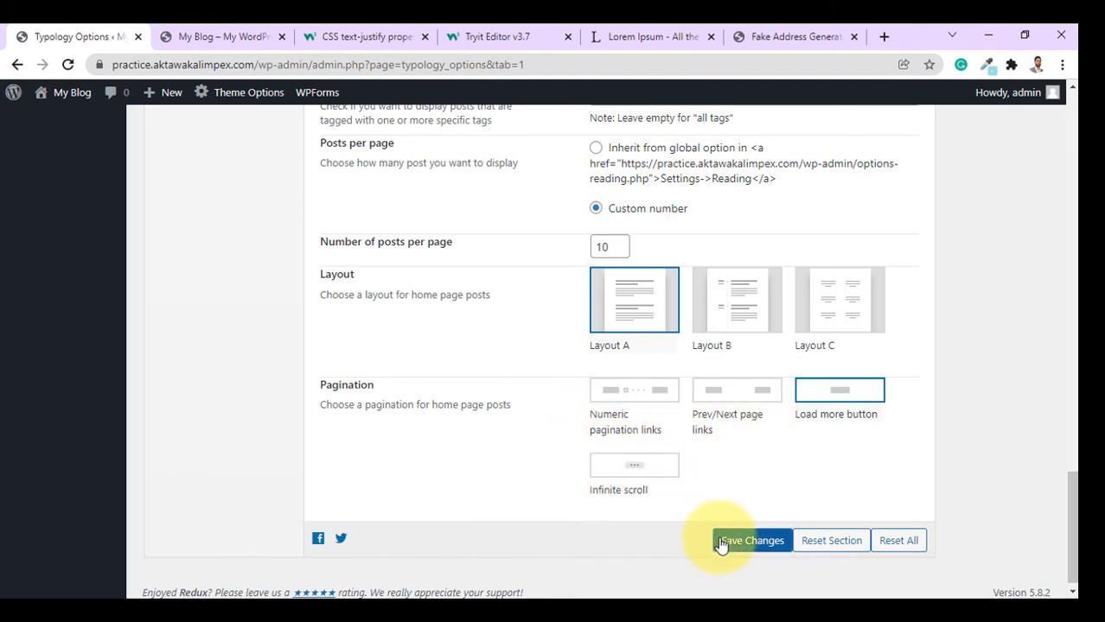
{"action": "left_click", "coordinate": [190, 37]}
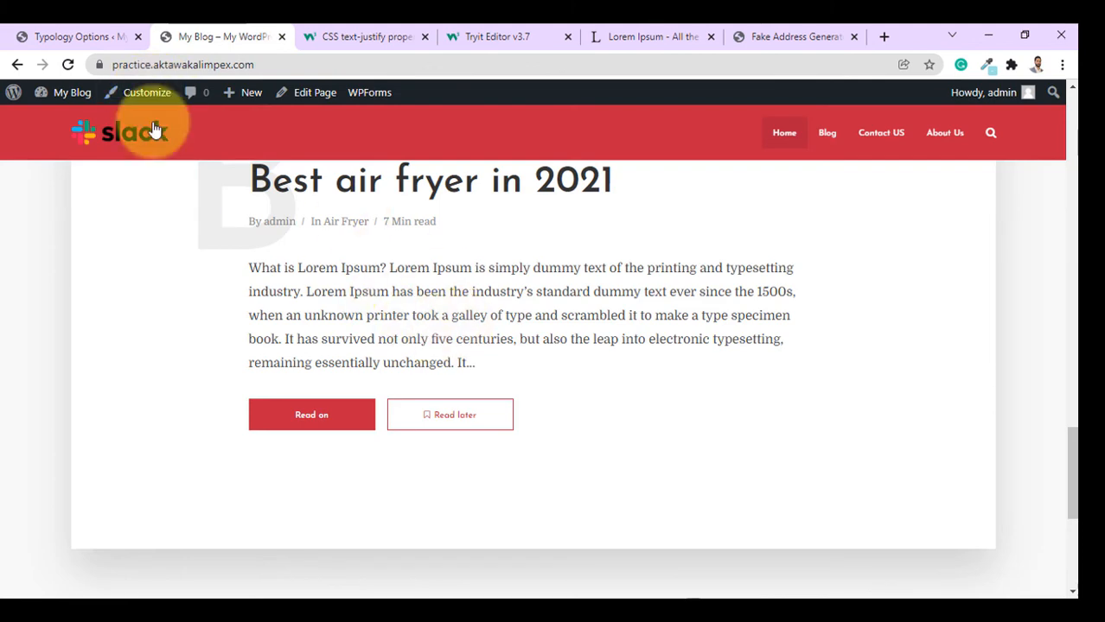
{"action": "left_click", "coordinate": [95, 36]}
{"action": "scroll", "coordinate": [241, 213], "scroll_direction": "up", "scroll_amount": 8}
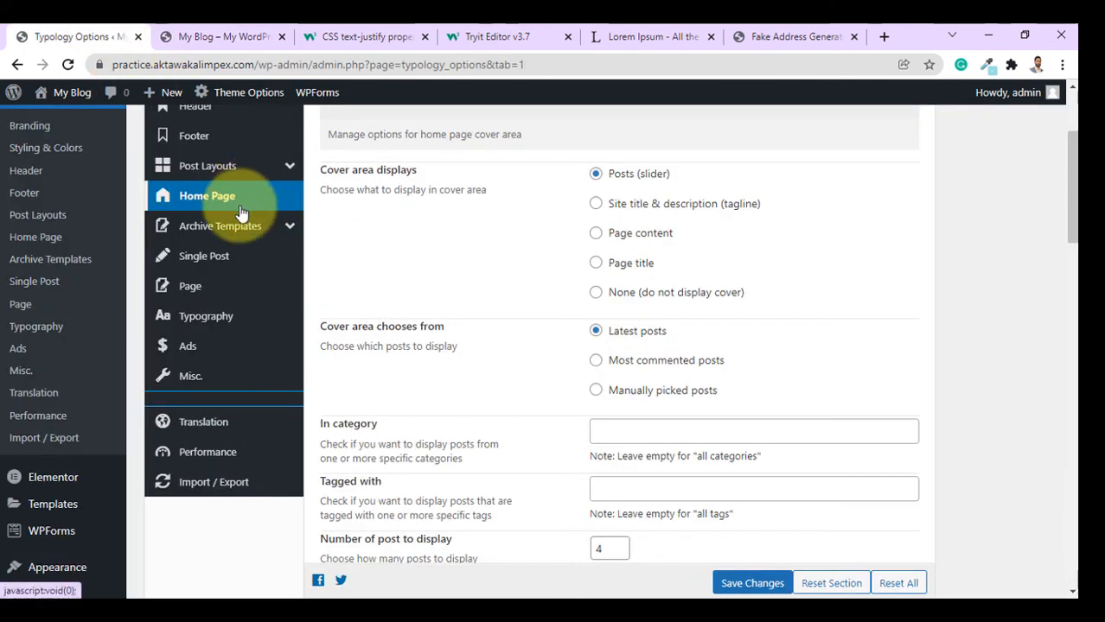
Open Single Post settings and compare them with the reading time in a live post's byline.
{"action": "left_click", "coordinate": [197, 266]}
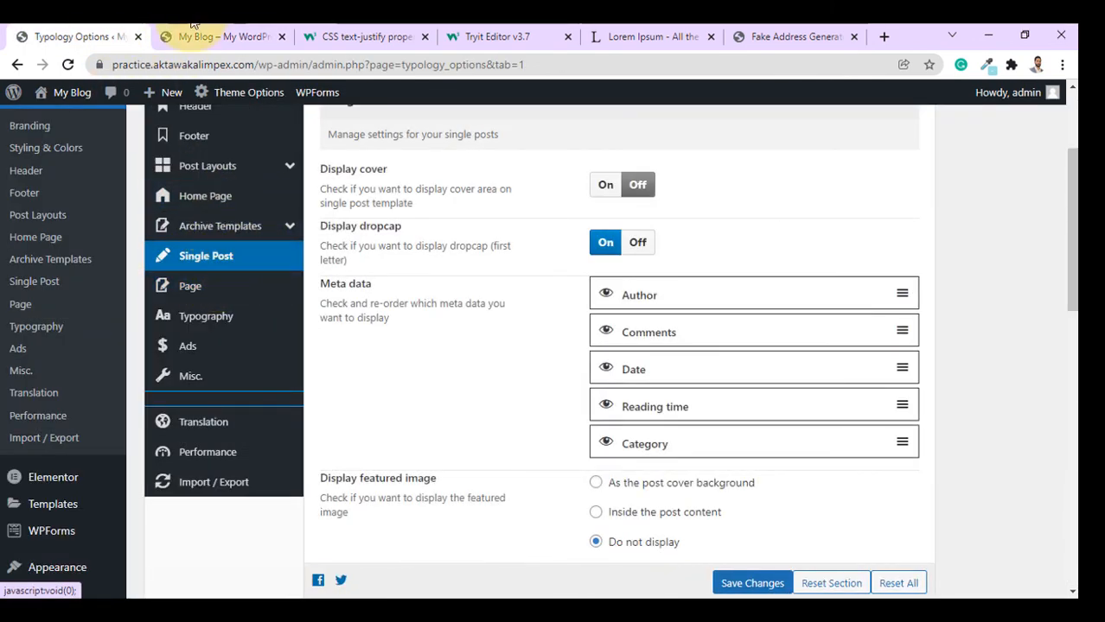
{"action": "left_click", "coordinate": [192, 26]}
{"action": "scroll", "coordinate": [616, 346], "scroll_direction": "up", "scroll_amount": 10}
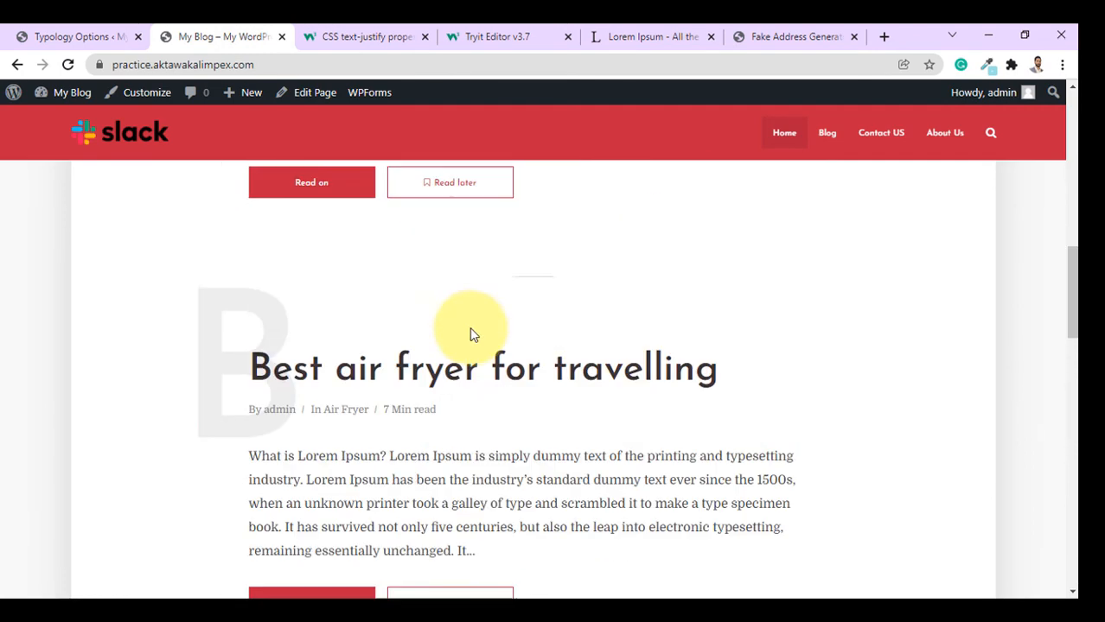
{"action": "scroll", "coordinate": [365, 438], "scroll_direction": "up", "scroll_amount": 1}
{"action": "scroll", "coordinate": [311, 239], "scroll_direction": "down", "scroll_amount": 4}
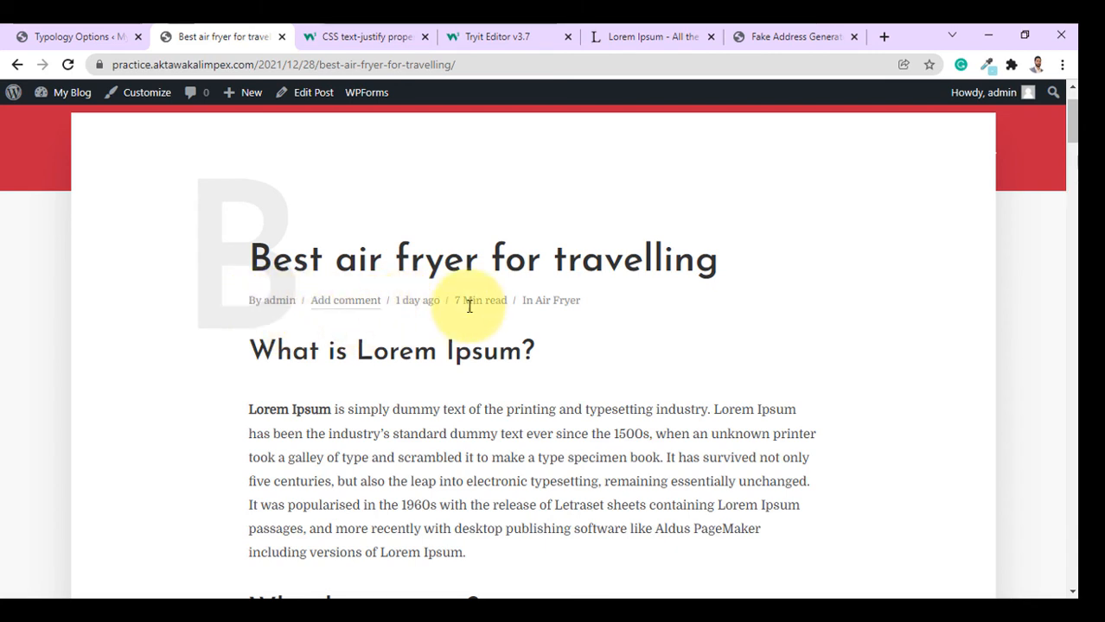
{"action": "left_click_drag", "start_coordinate": [451, 306], "coordinate": [486, 316]}
{"action": "left_click", "coordinate": [86, 36]}
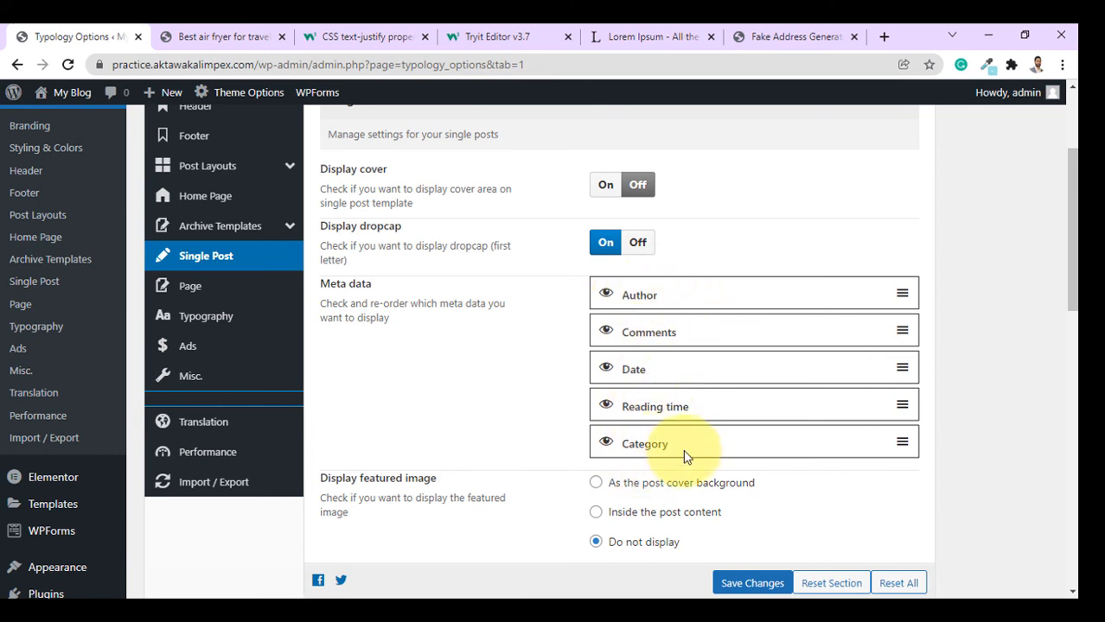
Hide Comments and Date from the single post meta data.
{"action": "scroll", "coordinate": [657, 415], "scroll_direction": "up", "scroll_amount": 1}
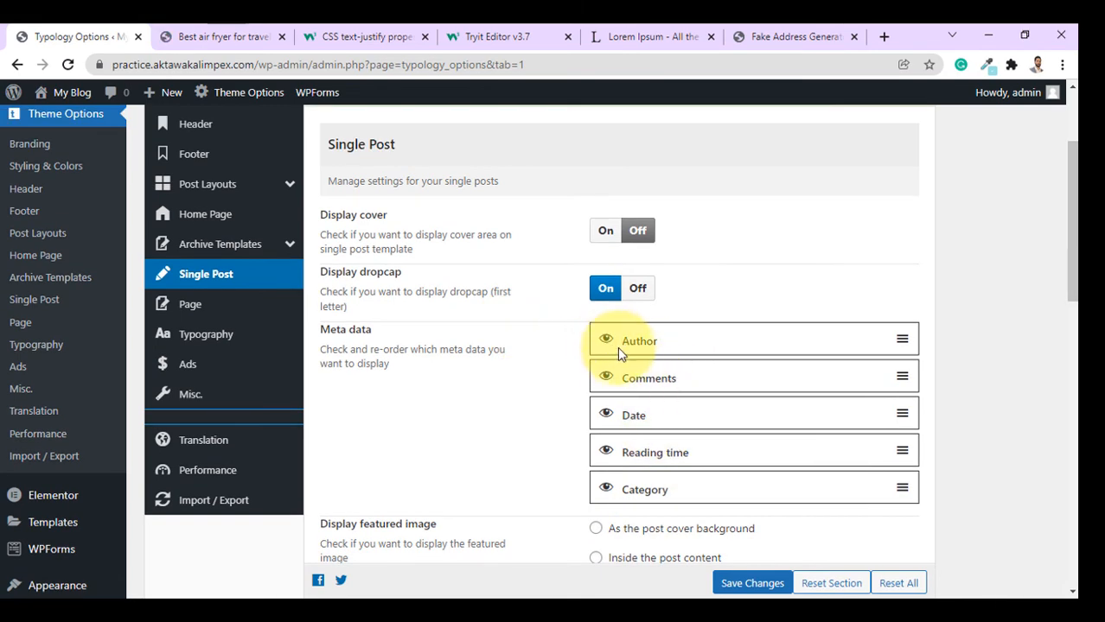
{"action": "scroll", "coordinate": [617, 346], "scroll_direction": "down", "scroll_amount": 1}
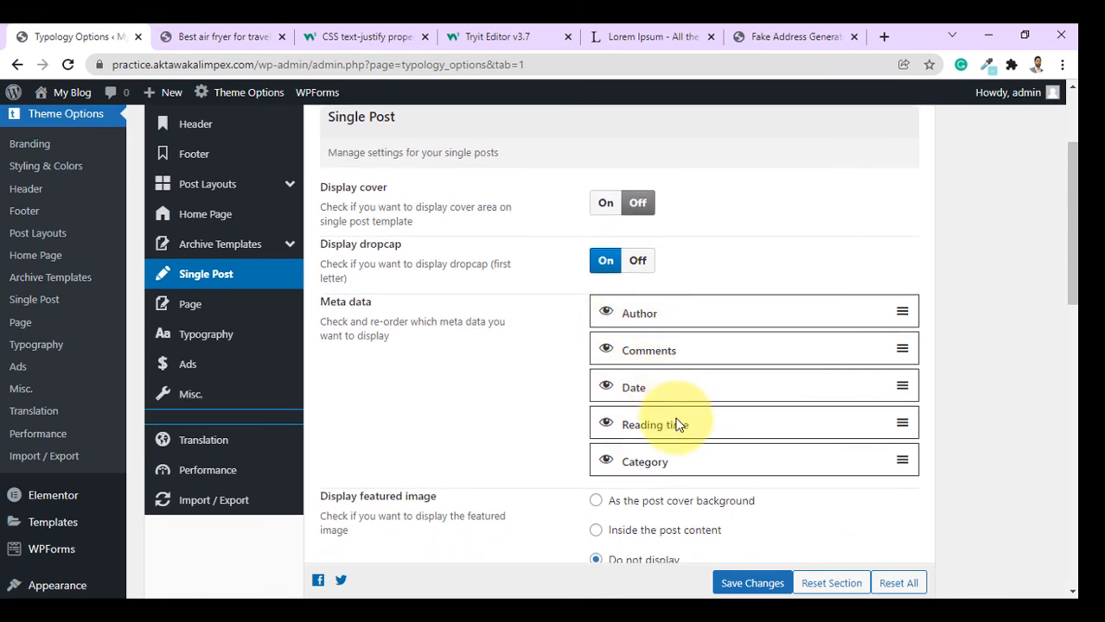
{"action": "left_click", "coordinate": [606, 349]}
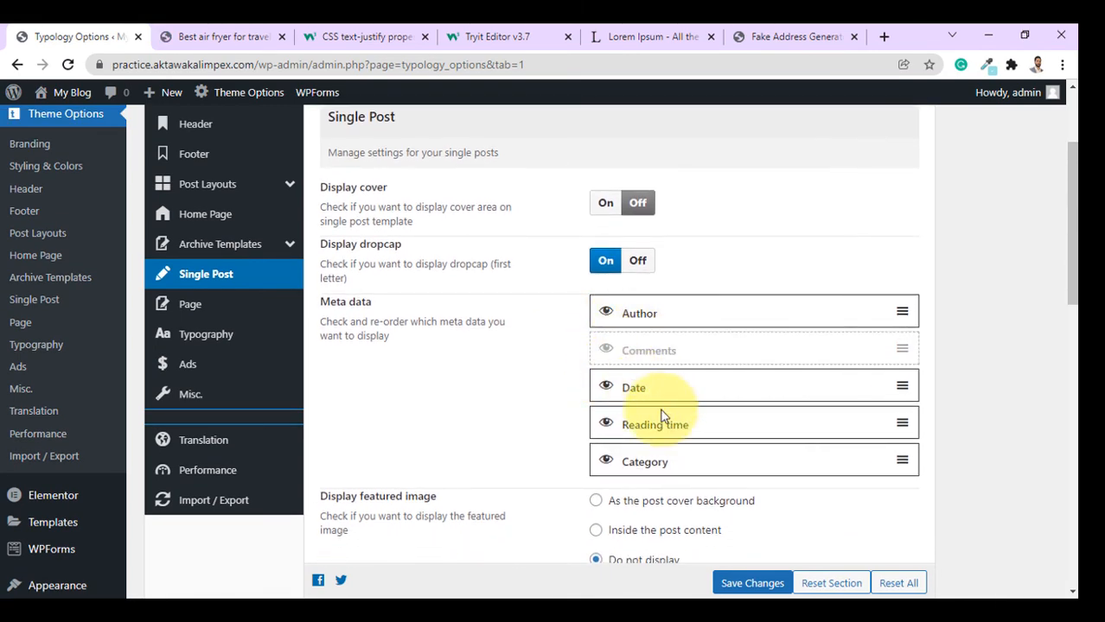
{"action": "left_click", "coordinate": [606, 388]}
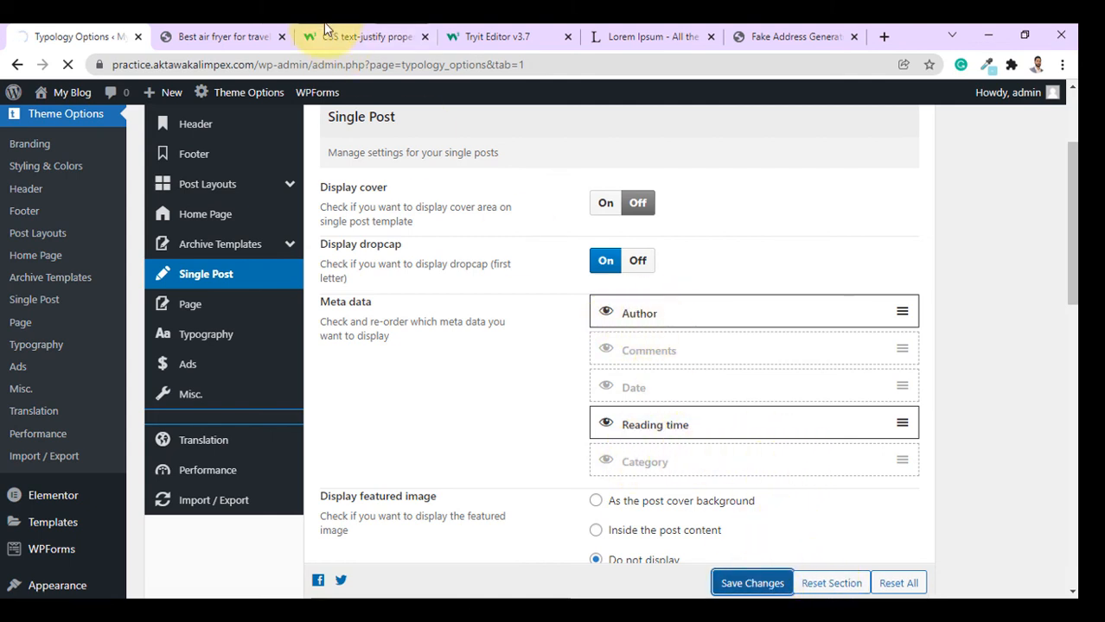
Reload the air fryer post to confirm its byline shows only author and reading time.
{"action": "left_click", "coordinate": [256, 26]}
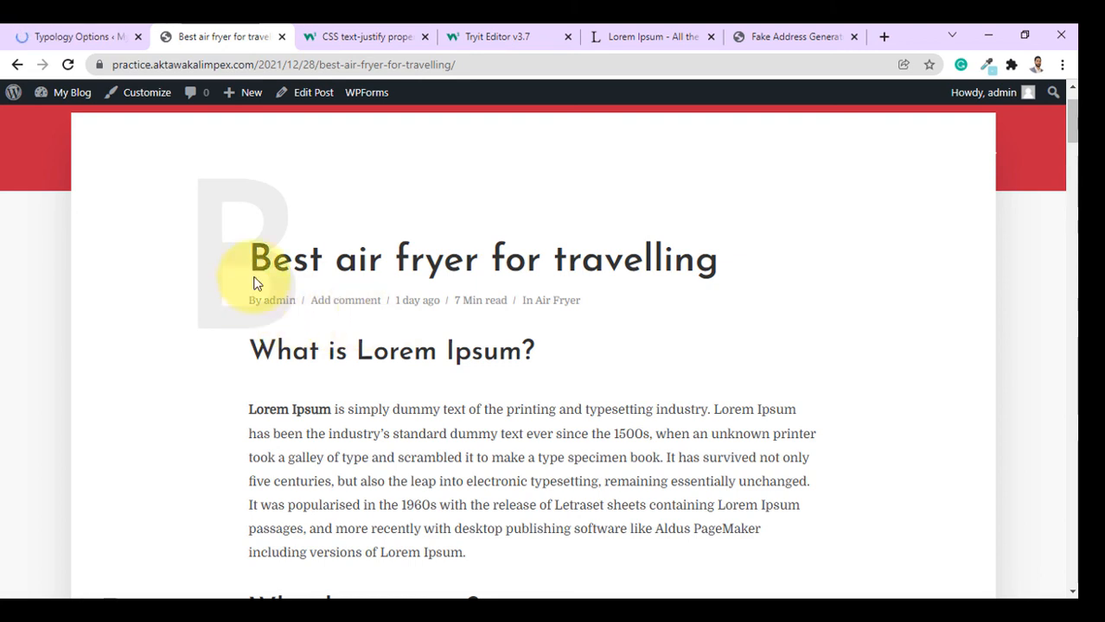
{"action": "left_click", "coordinate": [67, 64]}
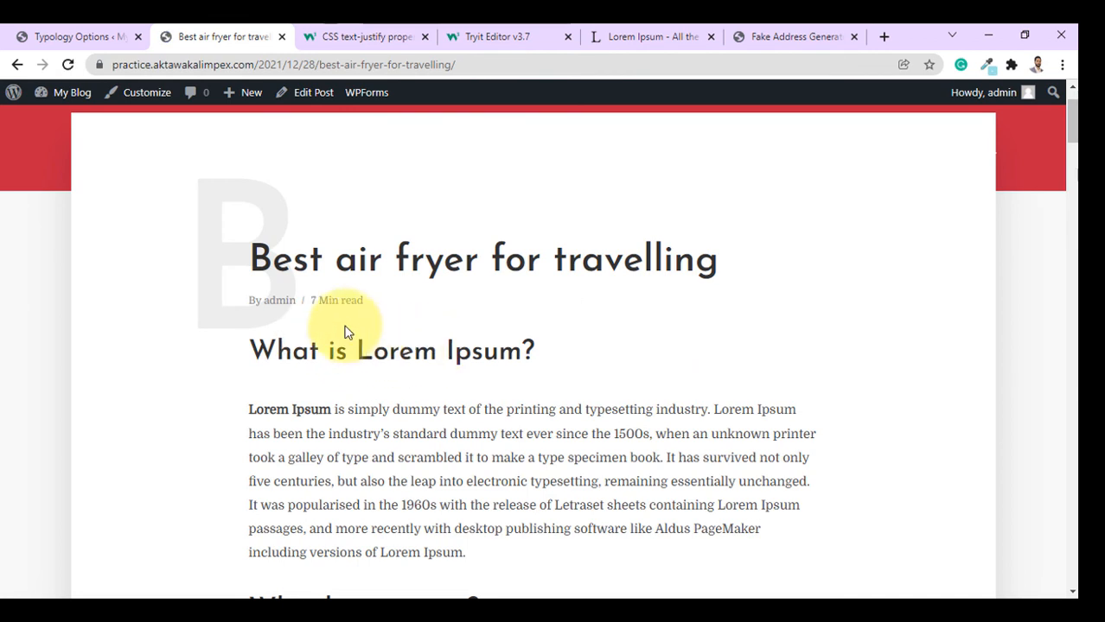
{"action": "left_click_drag", "start_coordinate": [242, 300], "coordinate": [296, 303]}
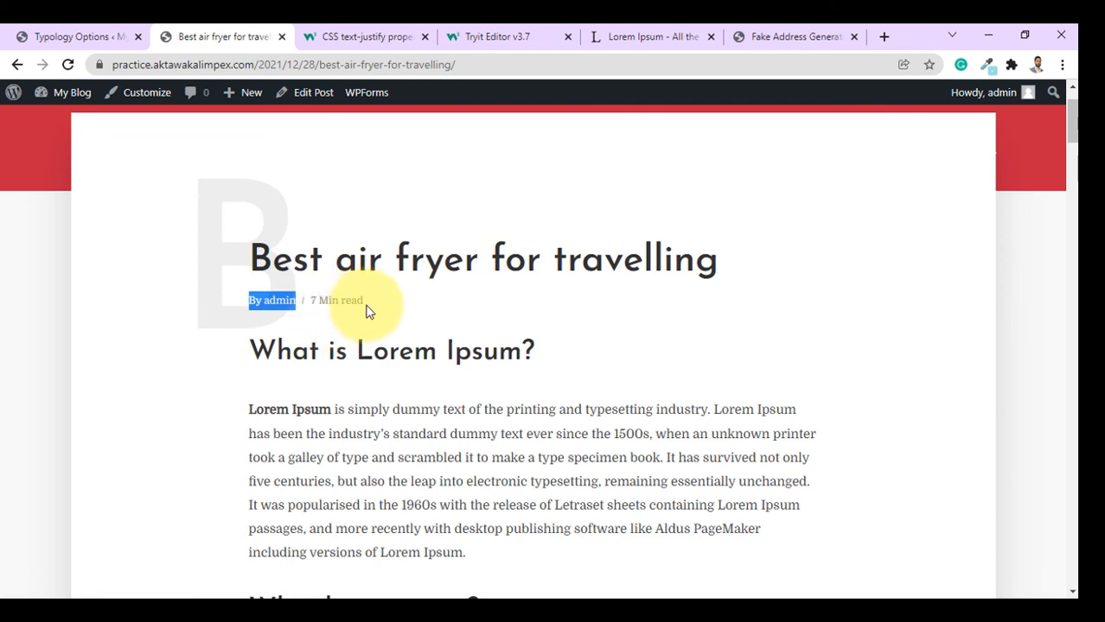
{"action": "left_click_drag", "start_coordinate": [365, 303], "coordinate": [217, 295]}
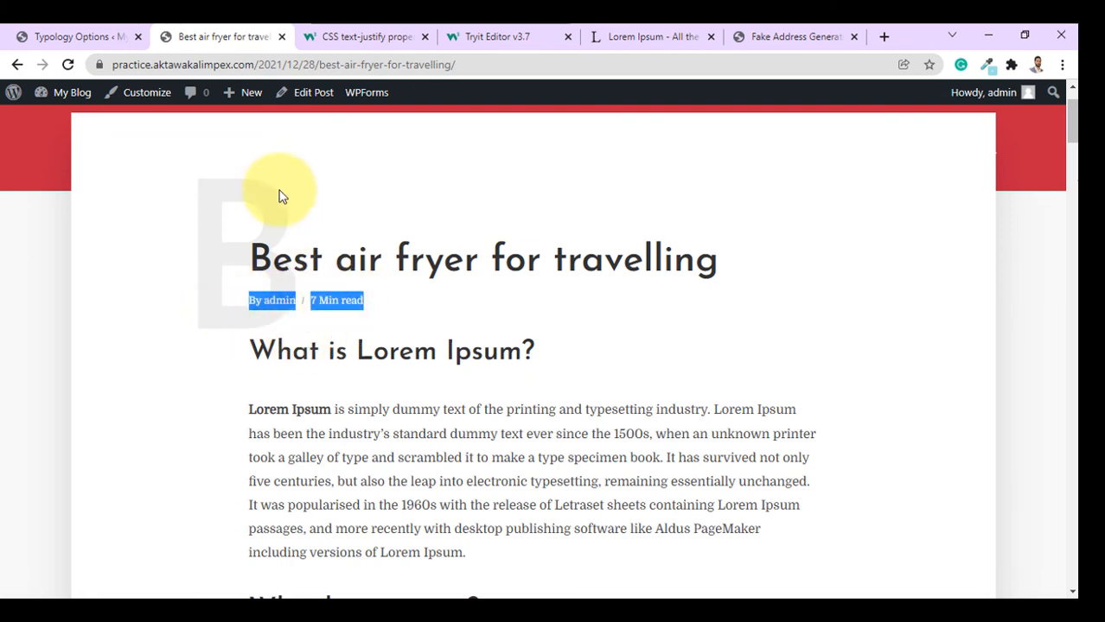
{"action": "left_click", "coordinate": [86, 36]}
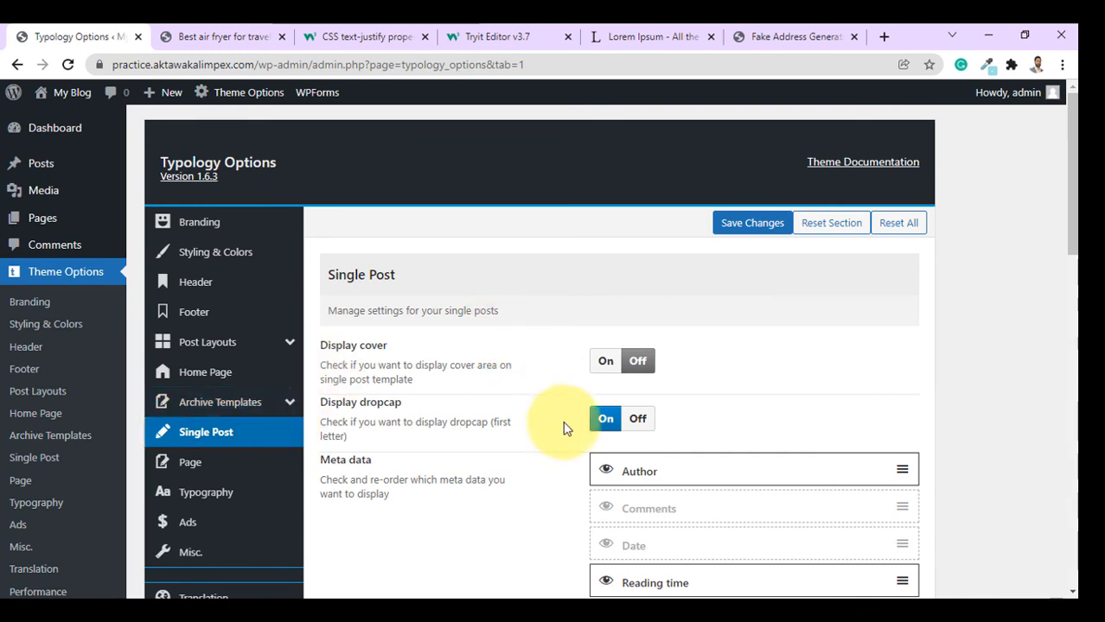
Open the Page settings and check the Contact US page displays without a cover.
{"action": "scroll", "coordinate": [563, 428], "scroll_direction": "down", "scroll_amount": 3}
{"action": "scroll", "coordinate": [523, 338], "scroll_direction": "up", "scroll_amount": 2}
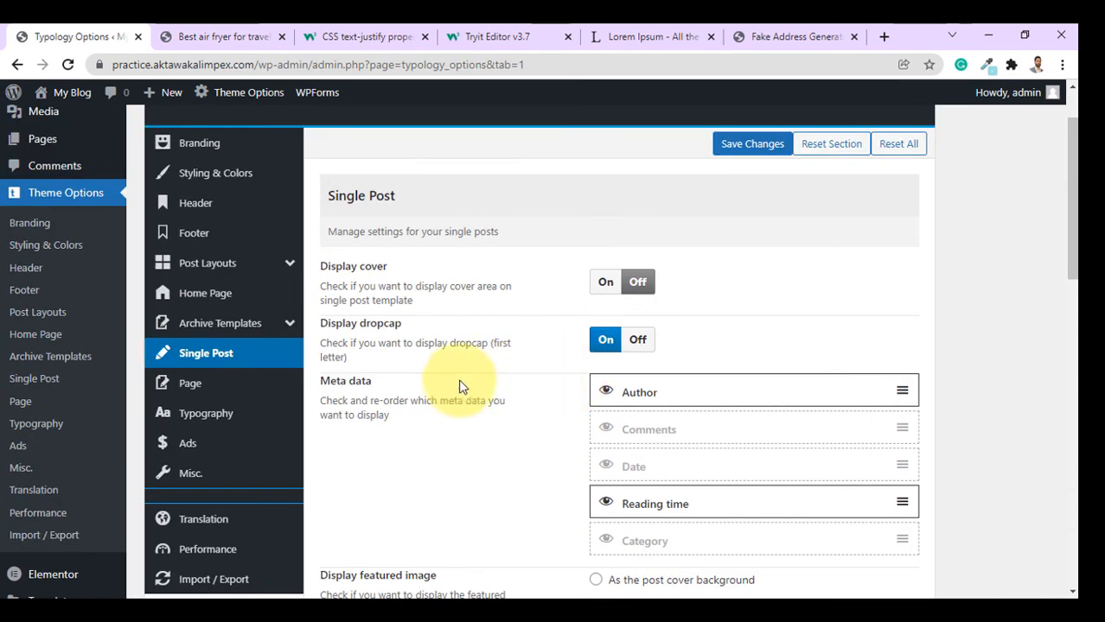
{"action": "scroll", "coordinate": [346, 387], "scroll_direction": "down", "scroll_amount": 1}
{"action": "left_click", "coordinate": [173, 306]}
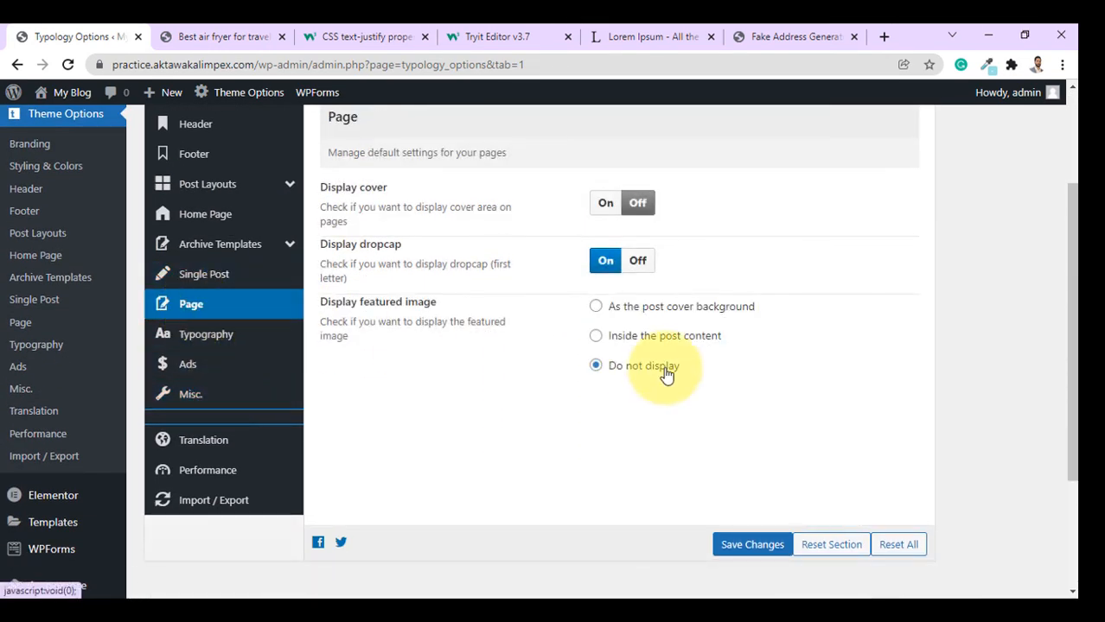
{"action": "scroll", "coordinate": [666, 380], "scroll_direction": "up", "scroll_amount": 3}
{"action": "left_click", "coordinate": [252, 35]}
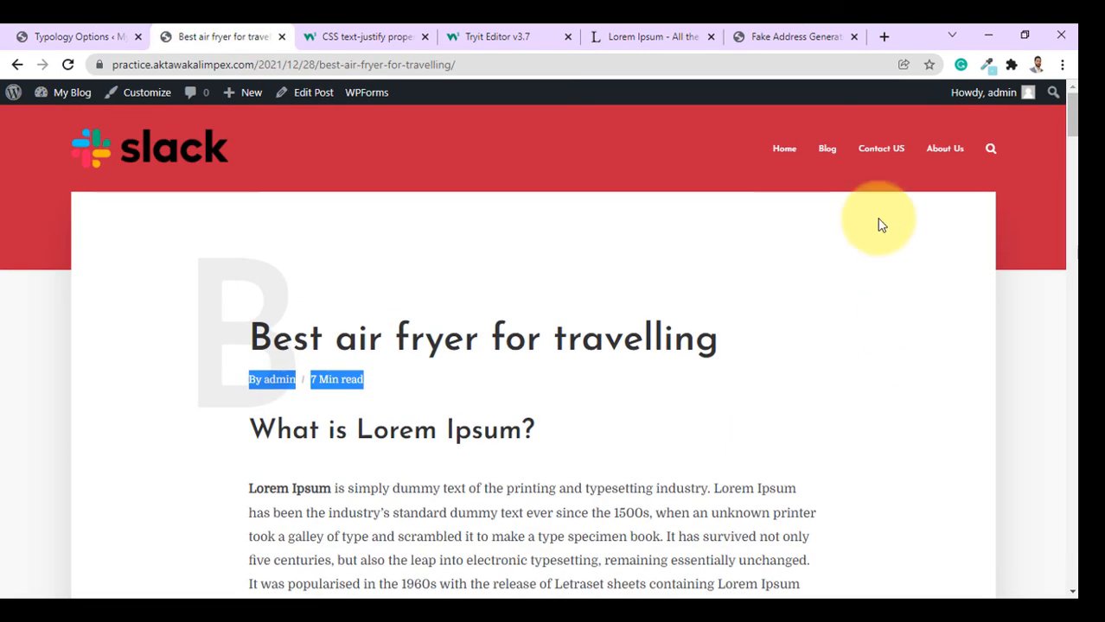
{"action": "left_click", "coordinate": [880, 156]}
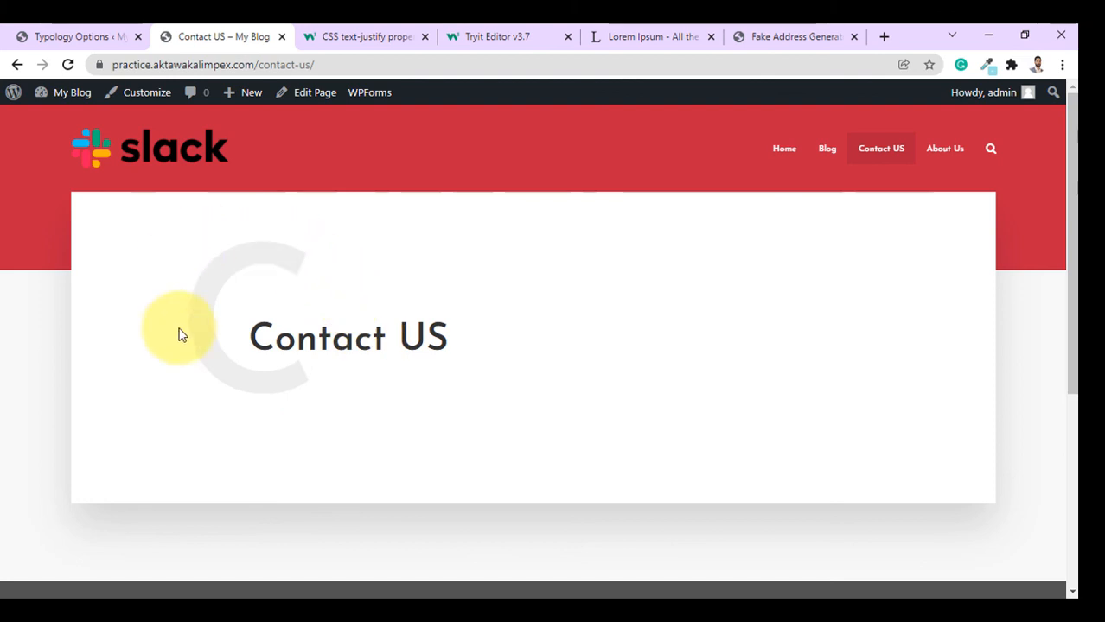
{"action": "key", "text": "ctrl+Page_Up"}
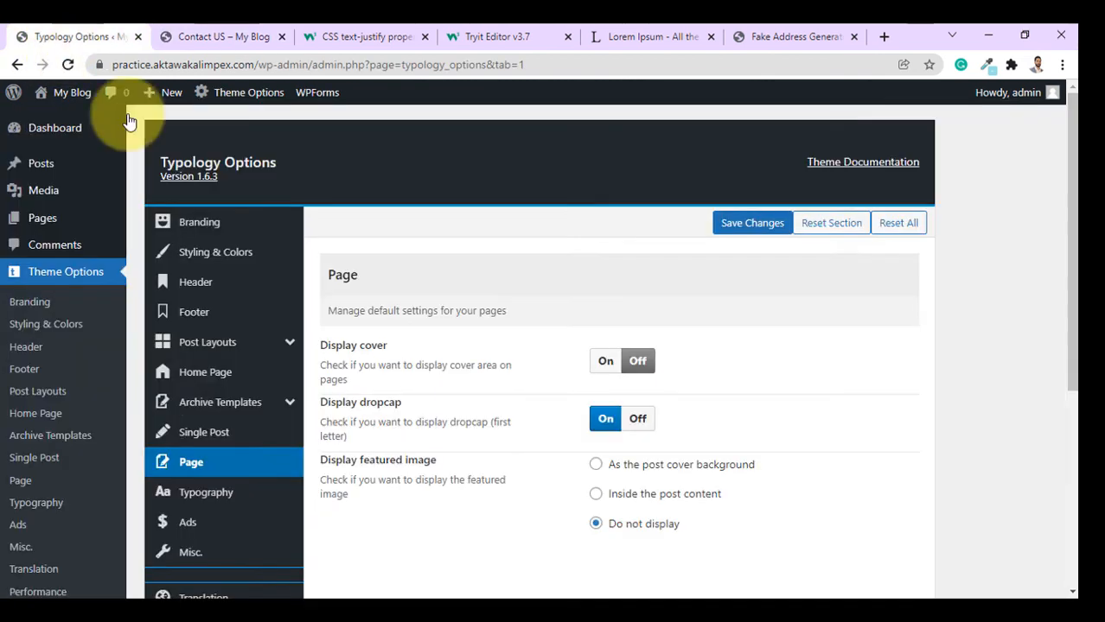
Recheck the Contact US page, then open the Typography settings.
{"action": "scroll", "coordinate": [633, 410], "scroll_direction": "down", "scroll_amount": 3}
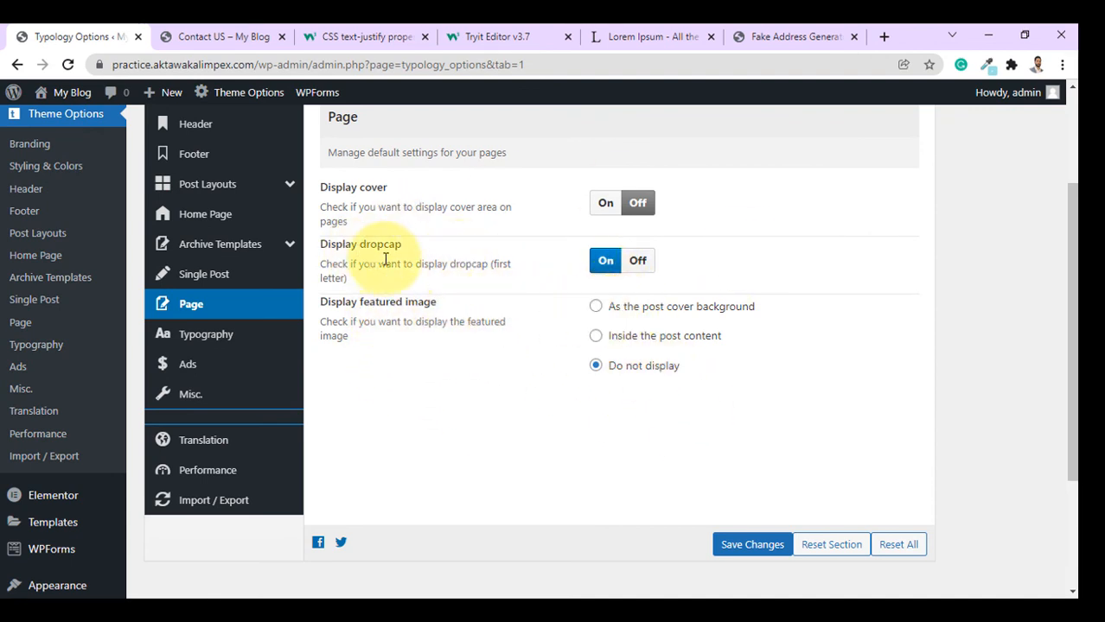
{"action": "left_click", "coordinate": [231, 37]}
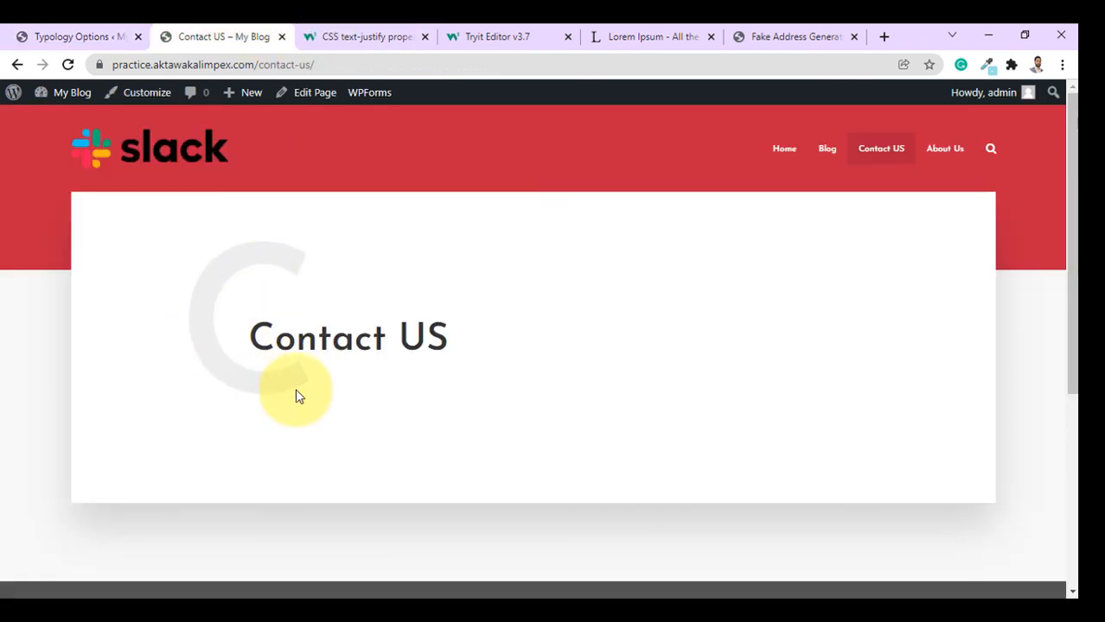
{"action": "left_click", "coordinate": [76, 36]}
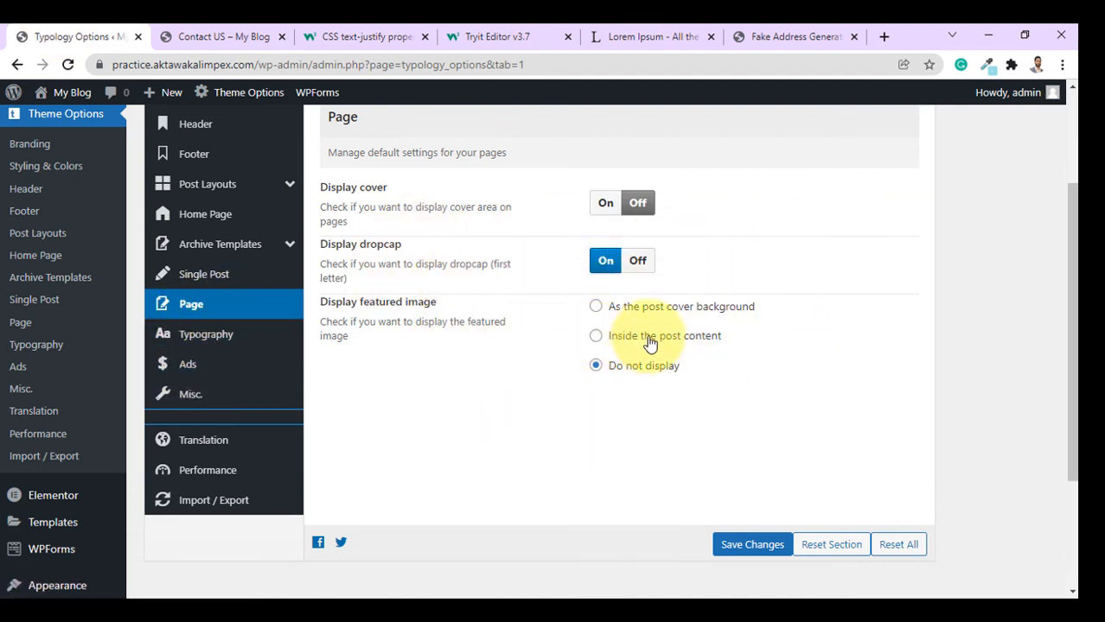
{"action": "left_click", "coordinate": [207, 337]}
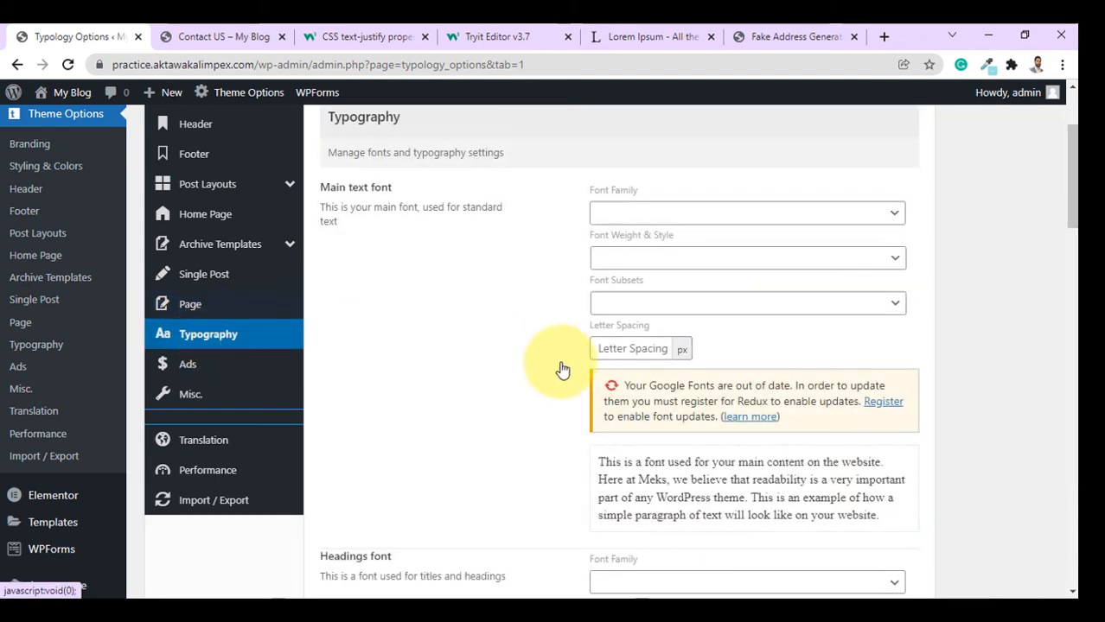
Reload the Contact US page, then review the main text and headings font settings.
{"action": "left_click", "coordinate": [250, 36]}
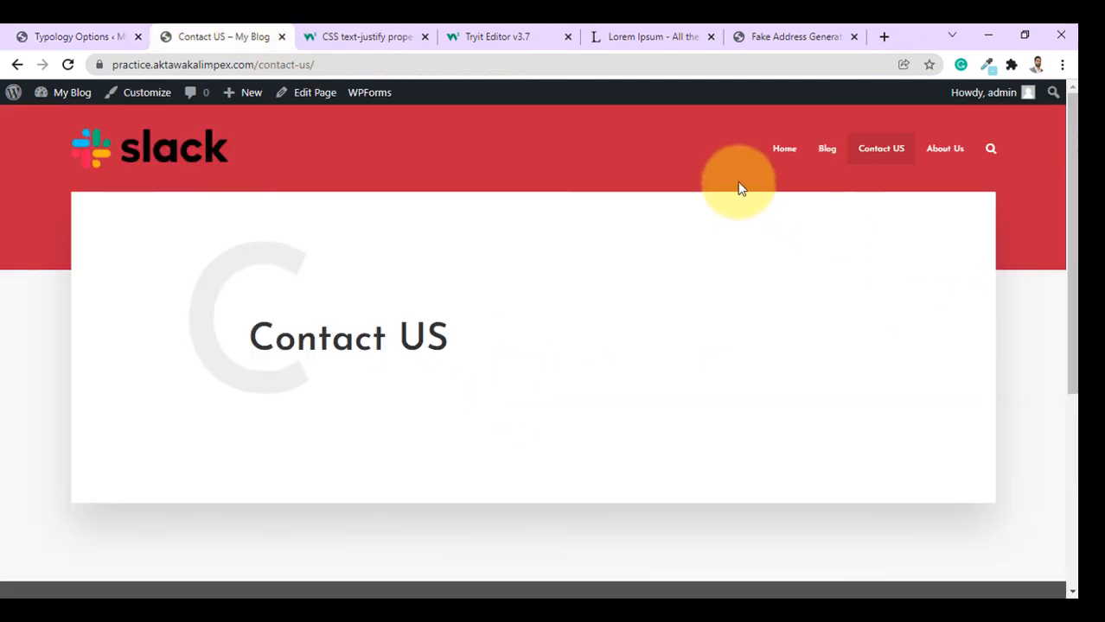
{"action": "left_click", "coordinate": [871, 160]}
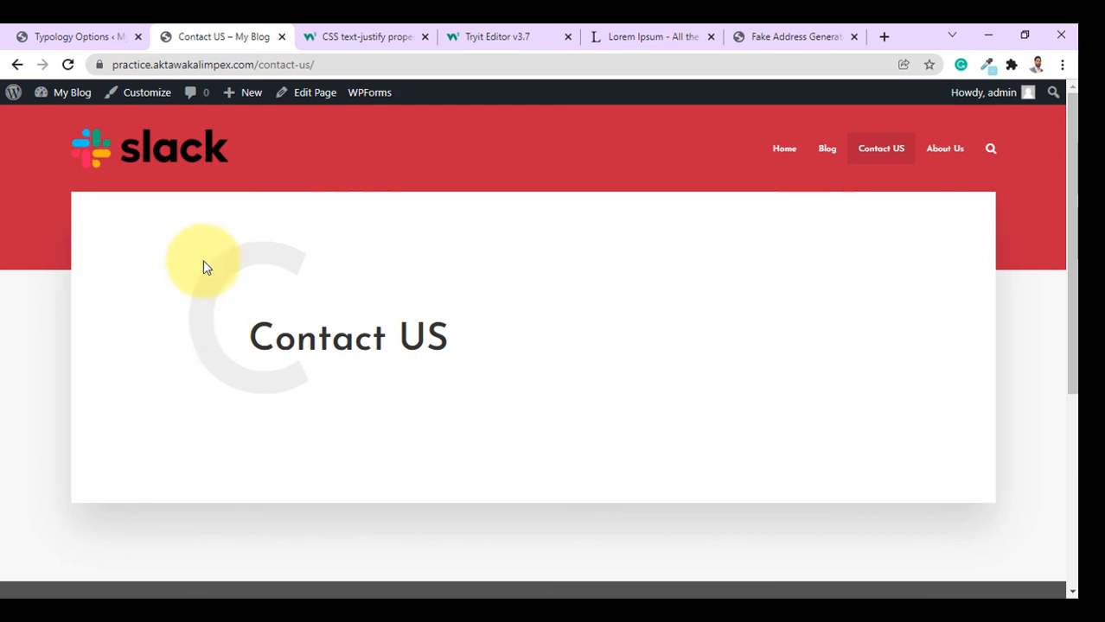
{"action": "left_click", "coordinate": [76, 34]}
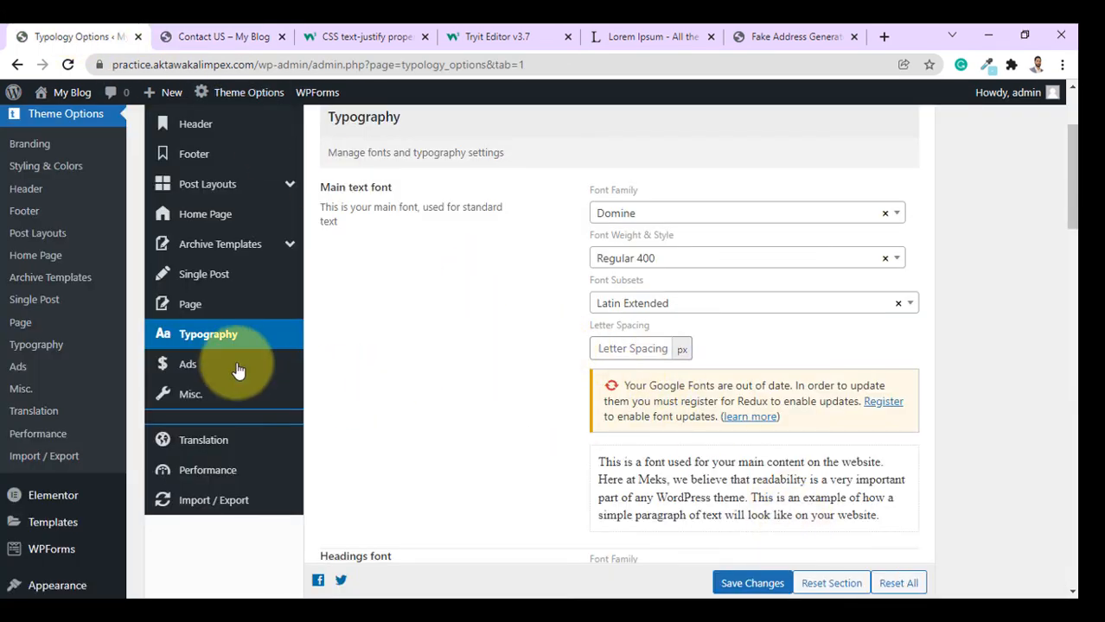
{"action": "scroll", "coordinate": [649, 363], "scroll_direction": "down", "scroll_amount": 3}
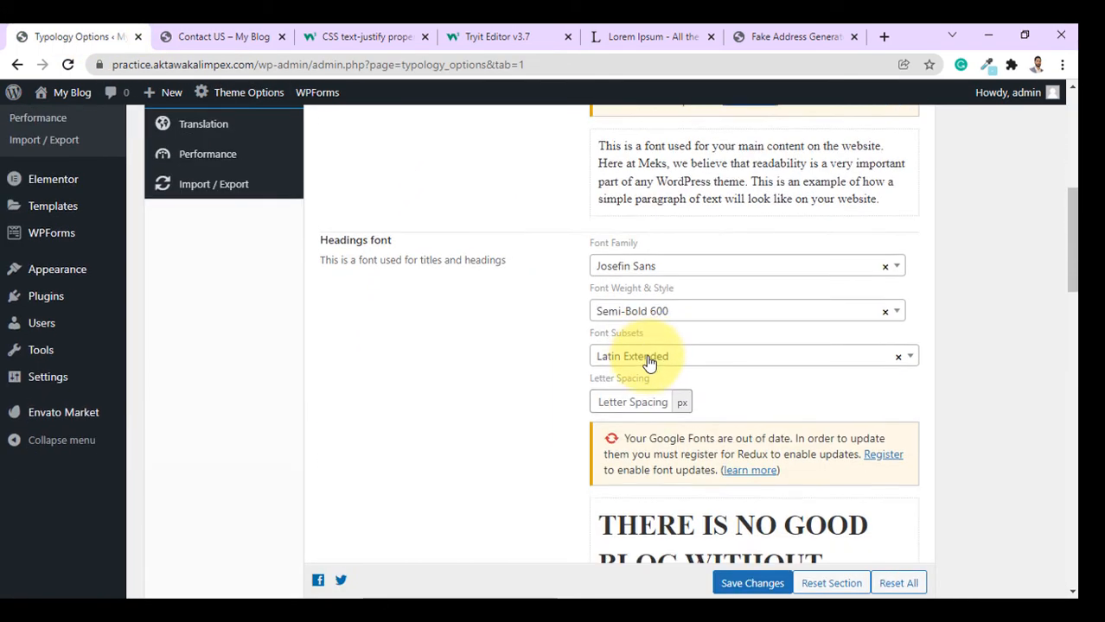
{"action": "scroll", "coordinate": [649, 363], "scroll_direction": "down", "scroll_amount": 7}
{"action": "scroll", "coordinate": [653, 418], "scroll_direction": "up", "scroll_amount": 10}
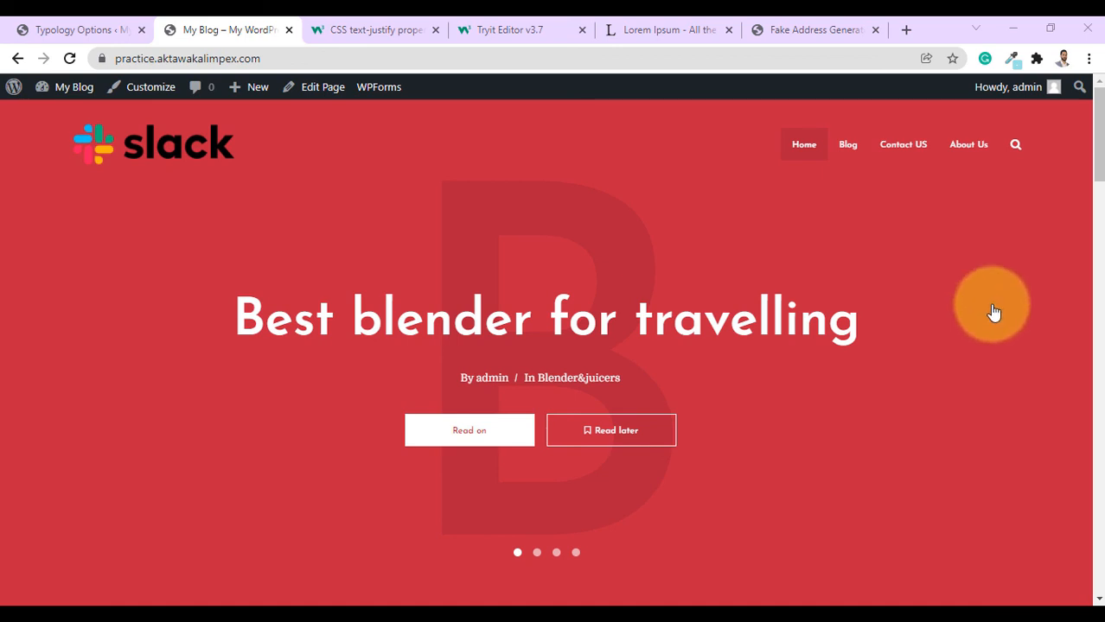
{"action": "left_click_drag", "start_coordinate": [1100, 158], "coordinate": [685, 380]}
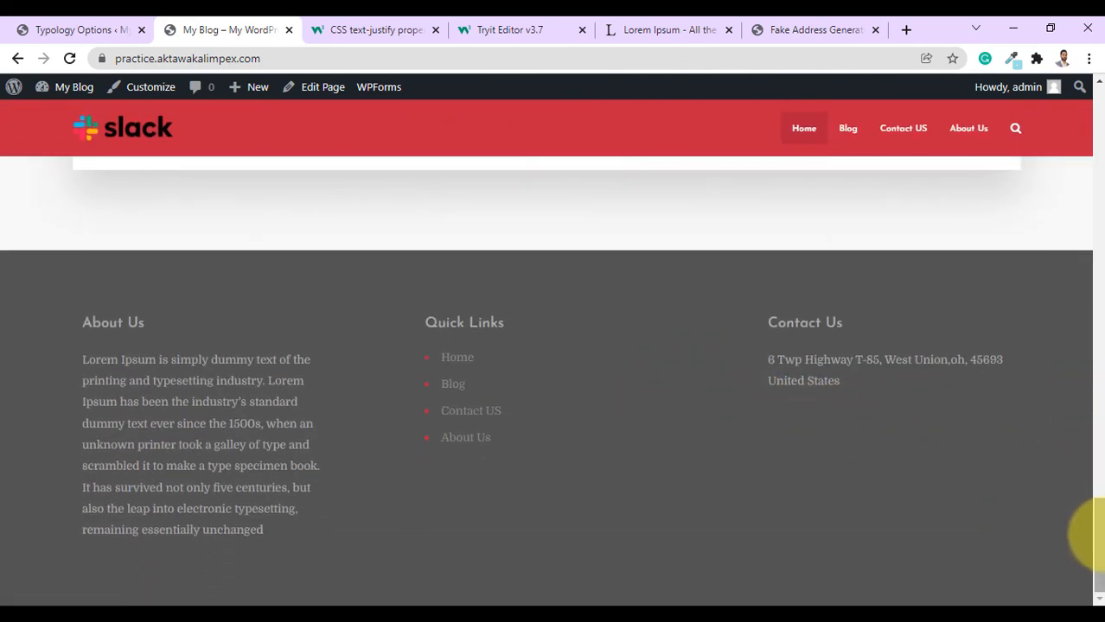
{"action": "left_click_drag", "start_coordinate": [1094, 531], "coordinate": [1100, 102]}
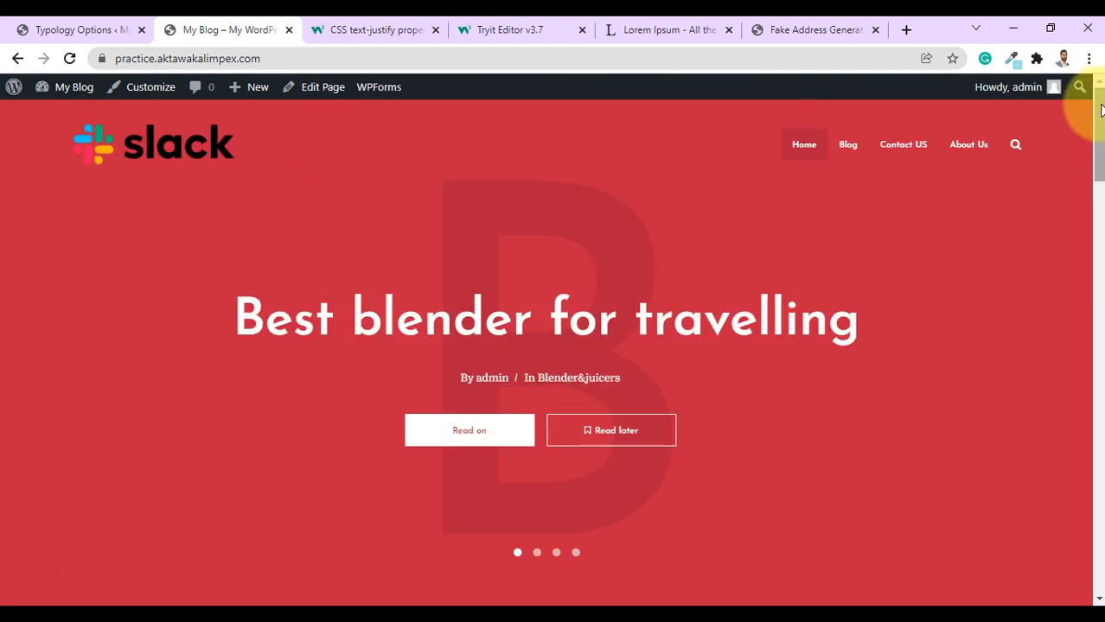